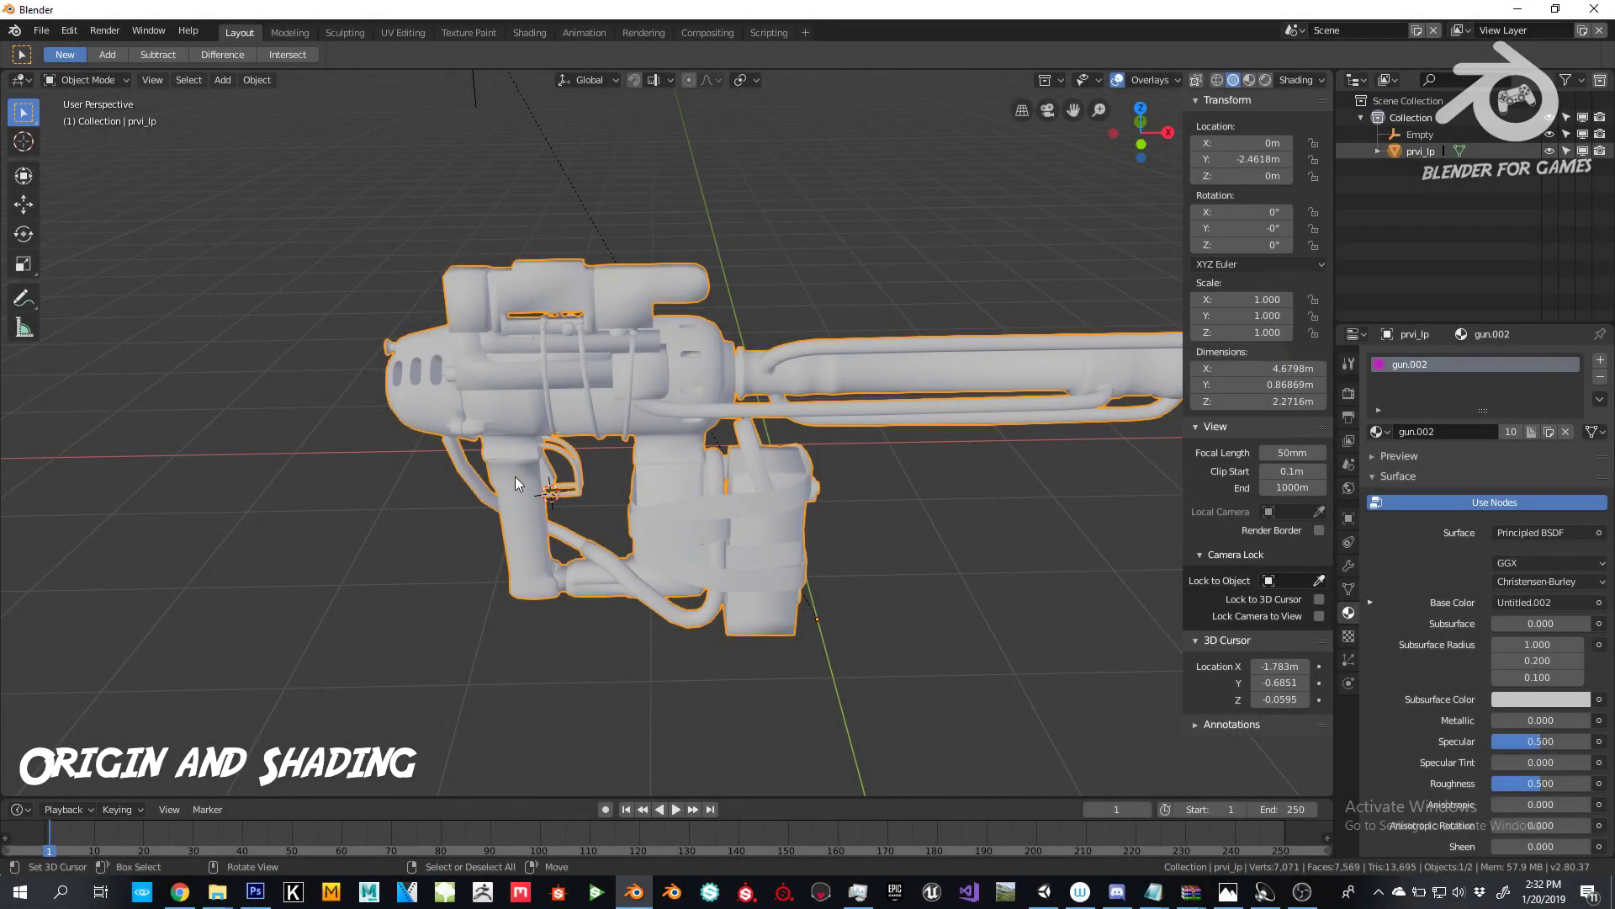
Step: Delete all objects from the scene, including the old gun and its empty
middle_click_drag(527, 471, 532, 464)
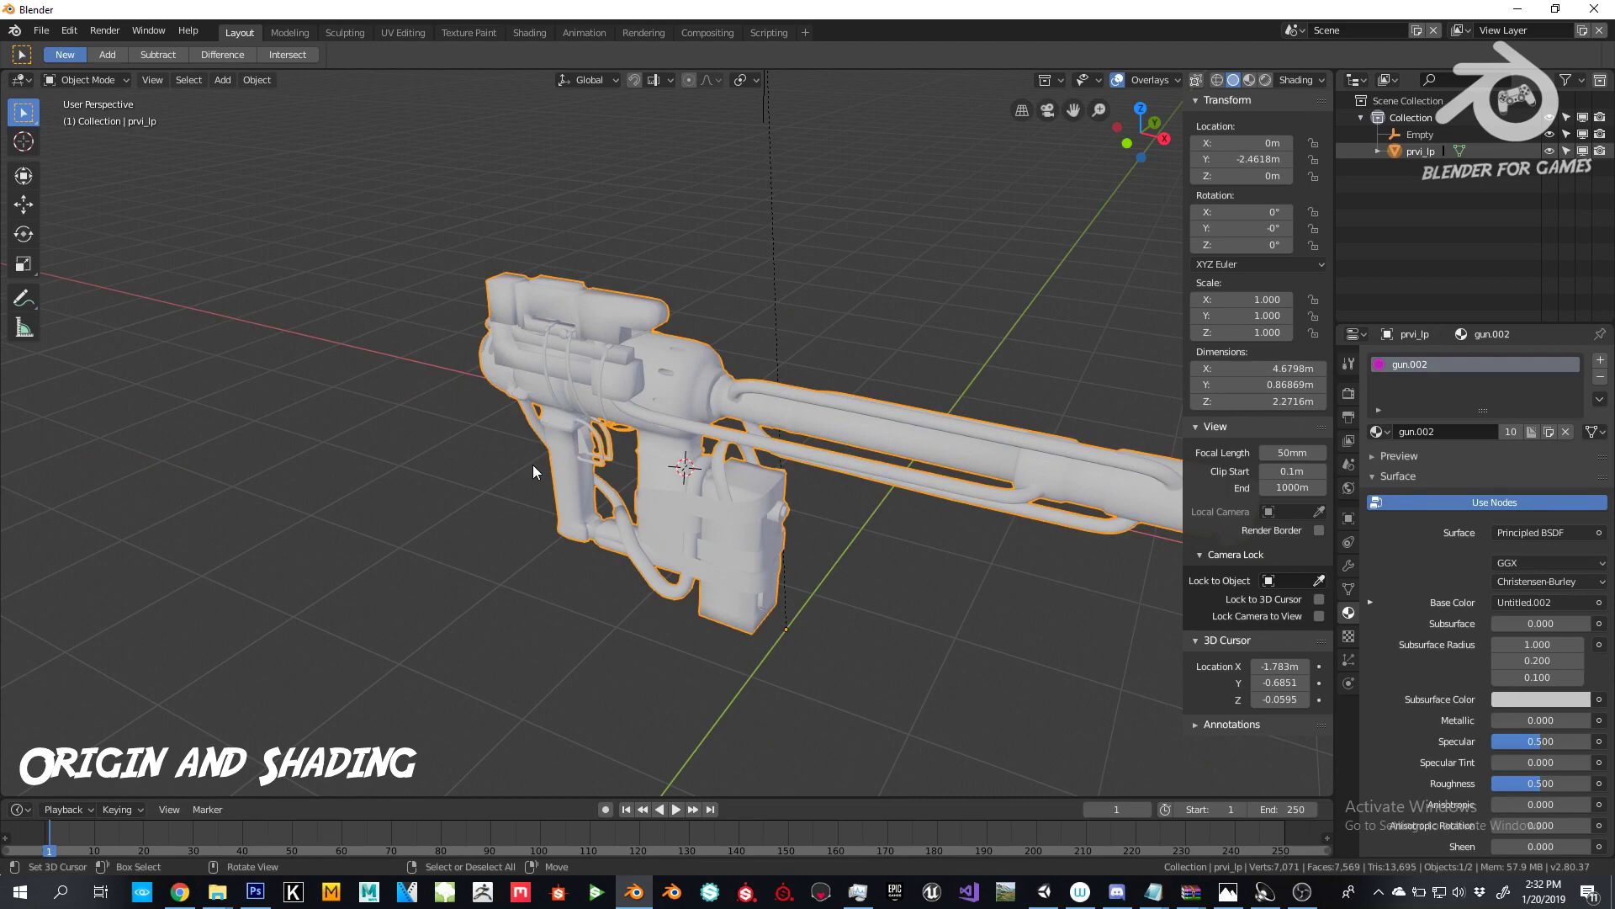
scroll(532, 464, "down", 5)
middle_click_drag(692, 238, 715, 375)
key("a")
key("Delete")
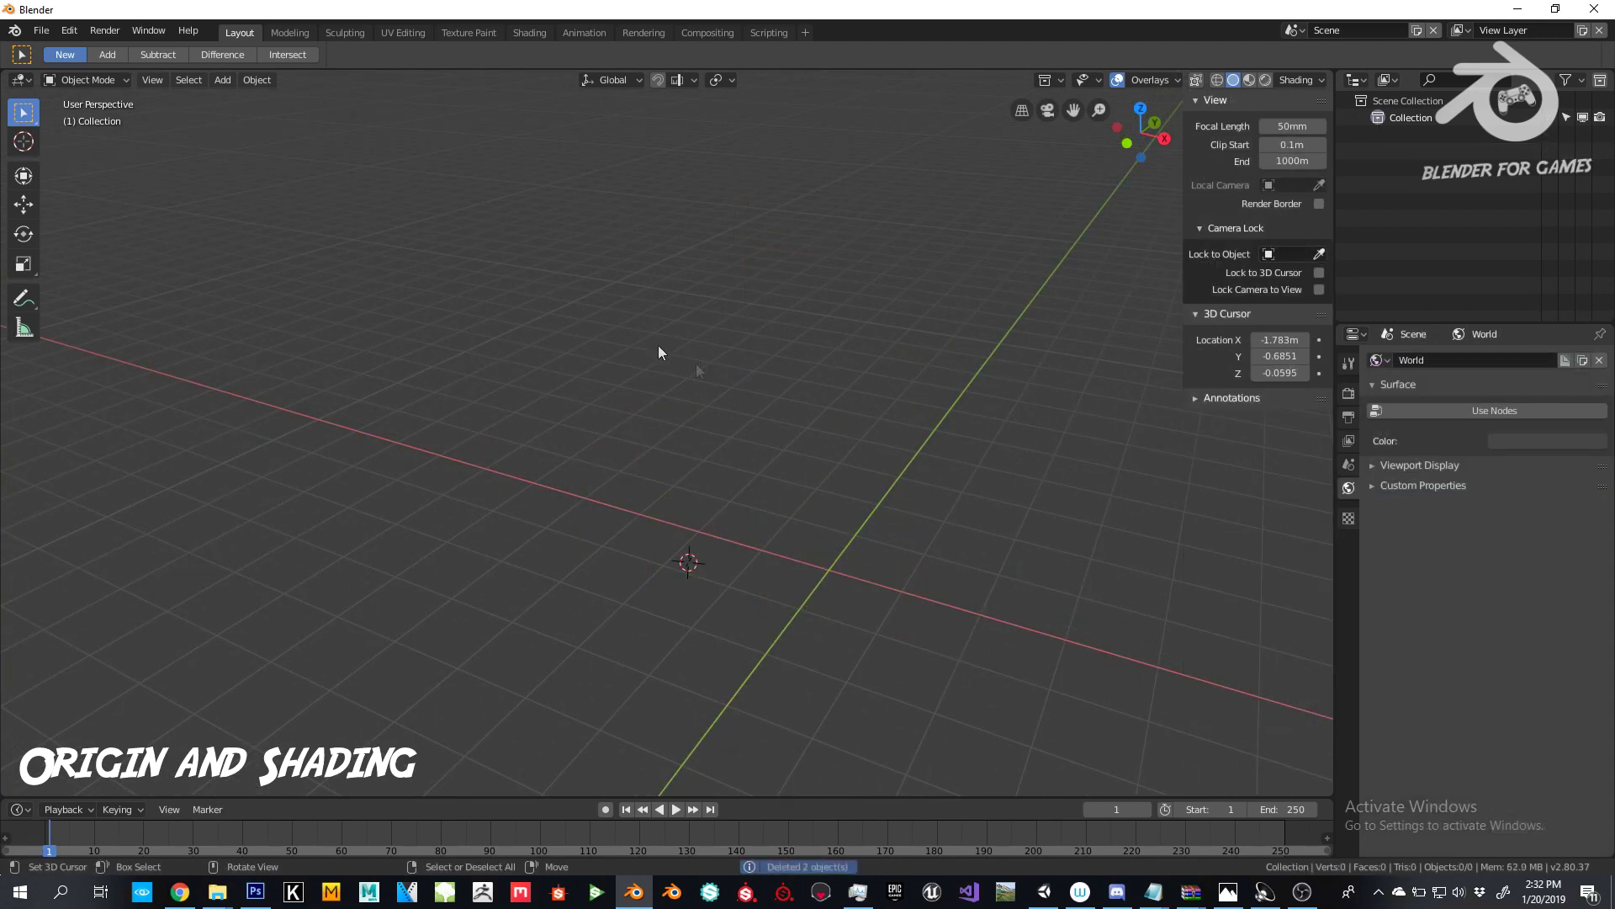
Step: Import the separate gun parts into the empty scene from an FBX file
left_click(42, 30)
mouse_move(112, 337)
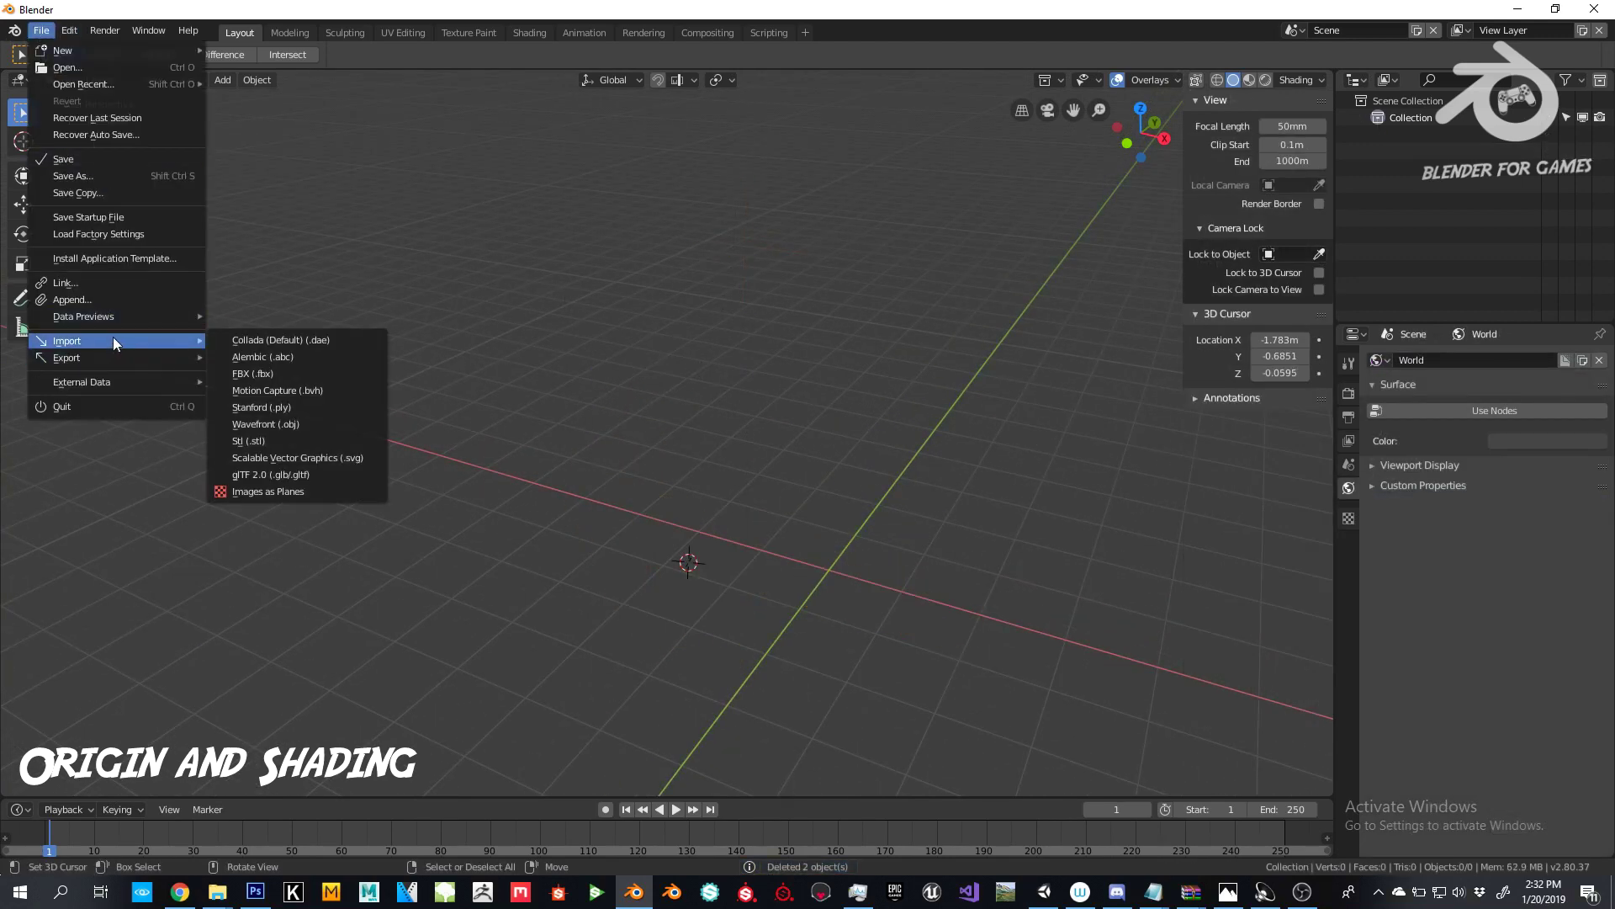
left_click(251, 367)
double_click(281, 256)
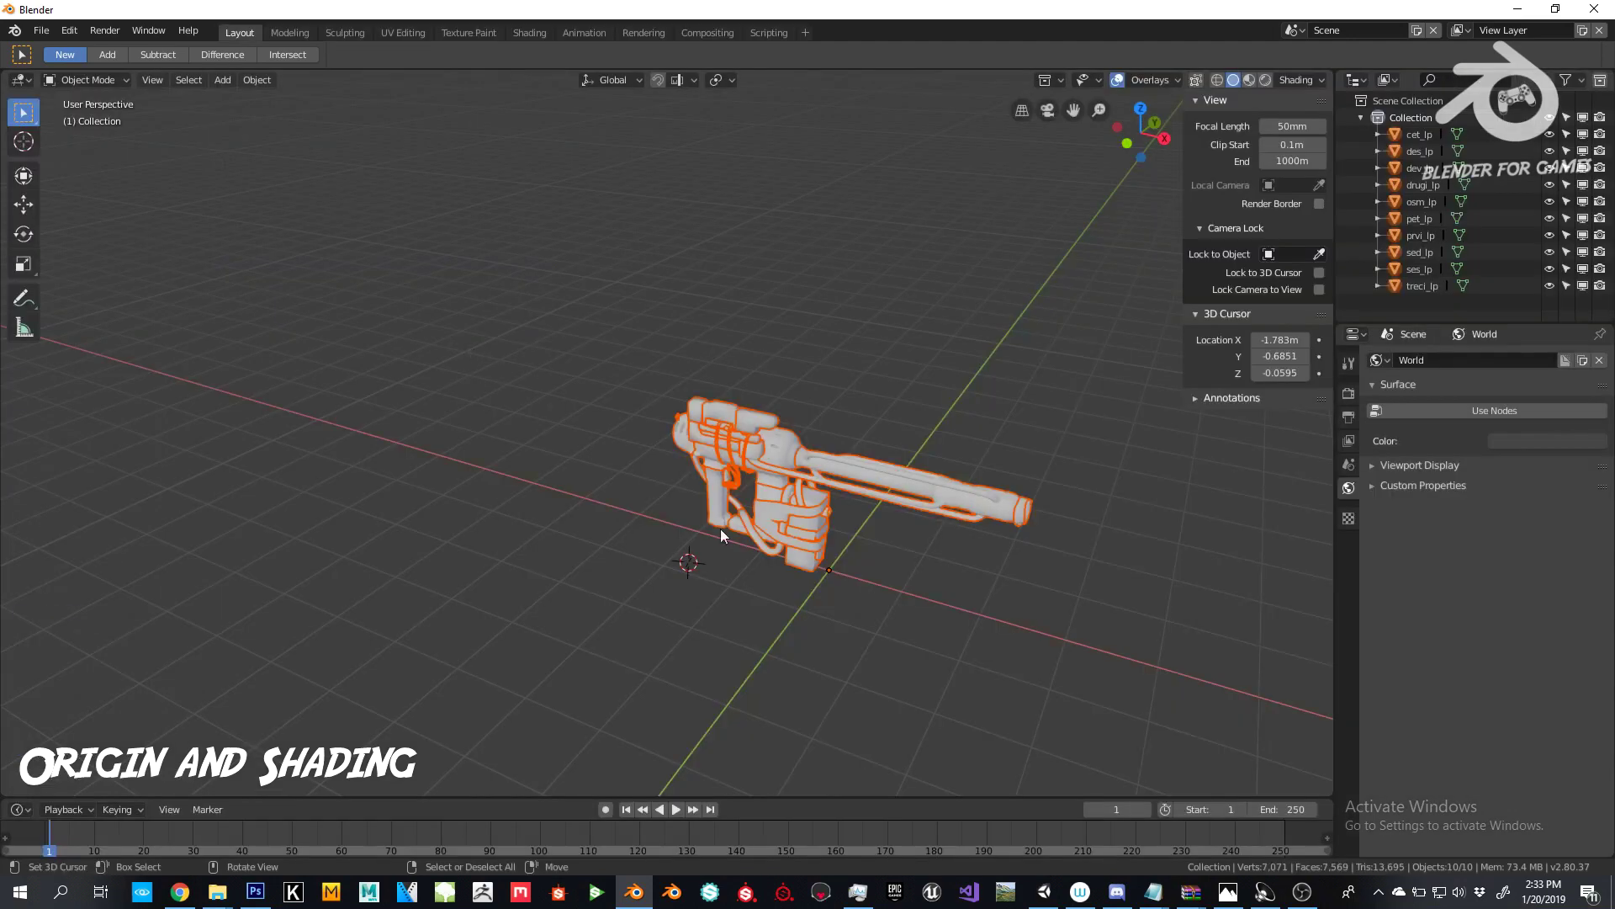
Step: Join all the selected gun parts into a single mesh object
middle_click_drag(720, 529, 618, 462)
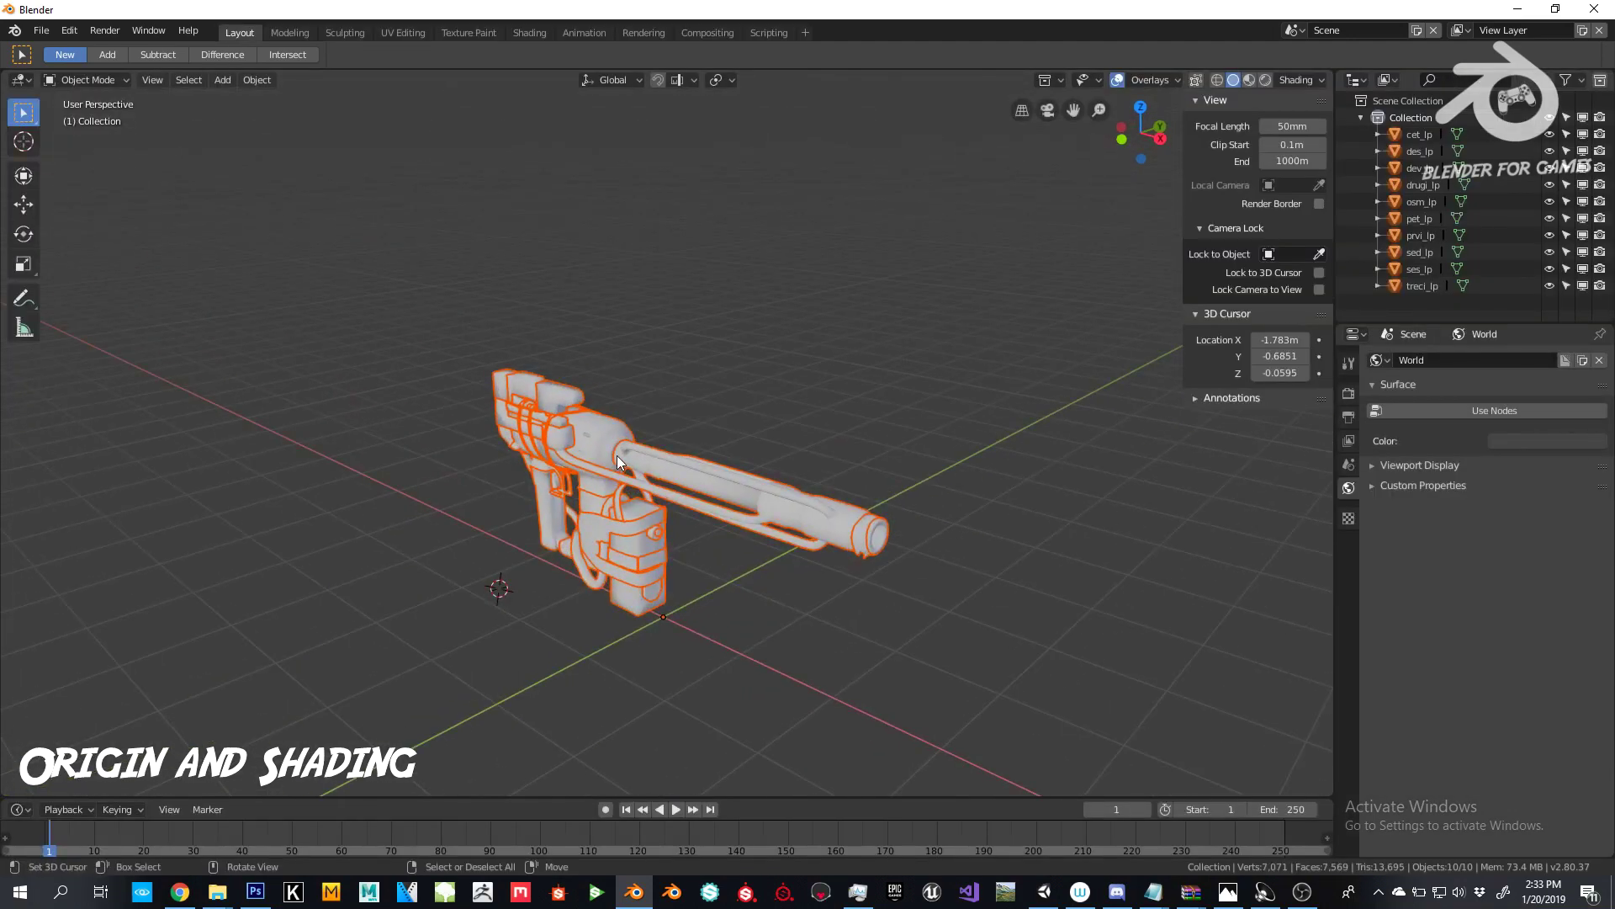
scroll(618, 456, "up", 4)
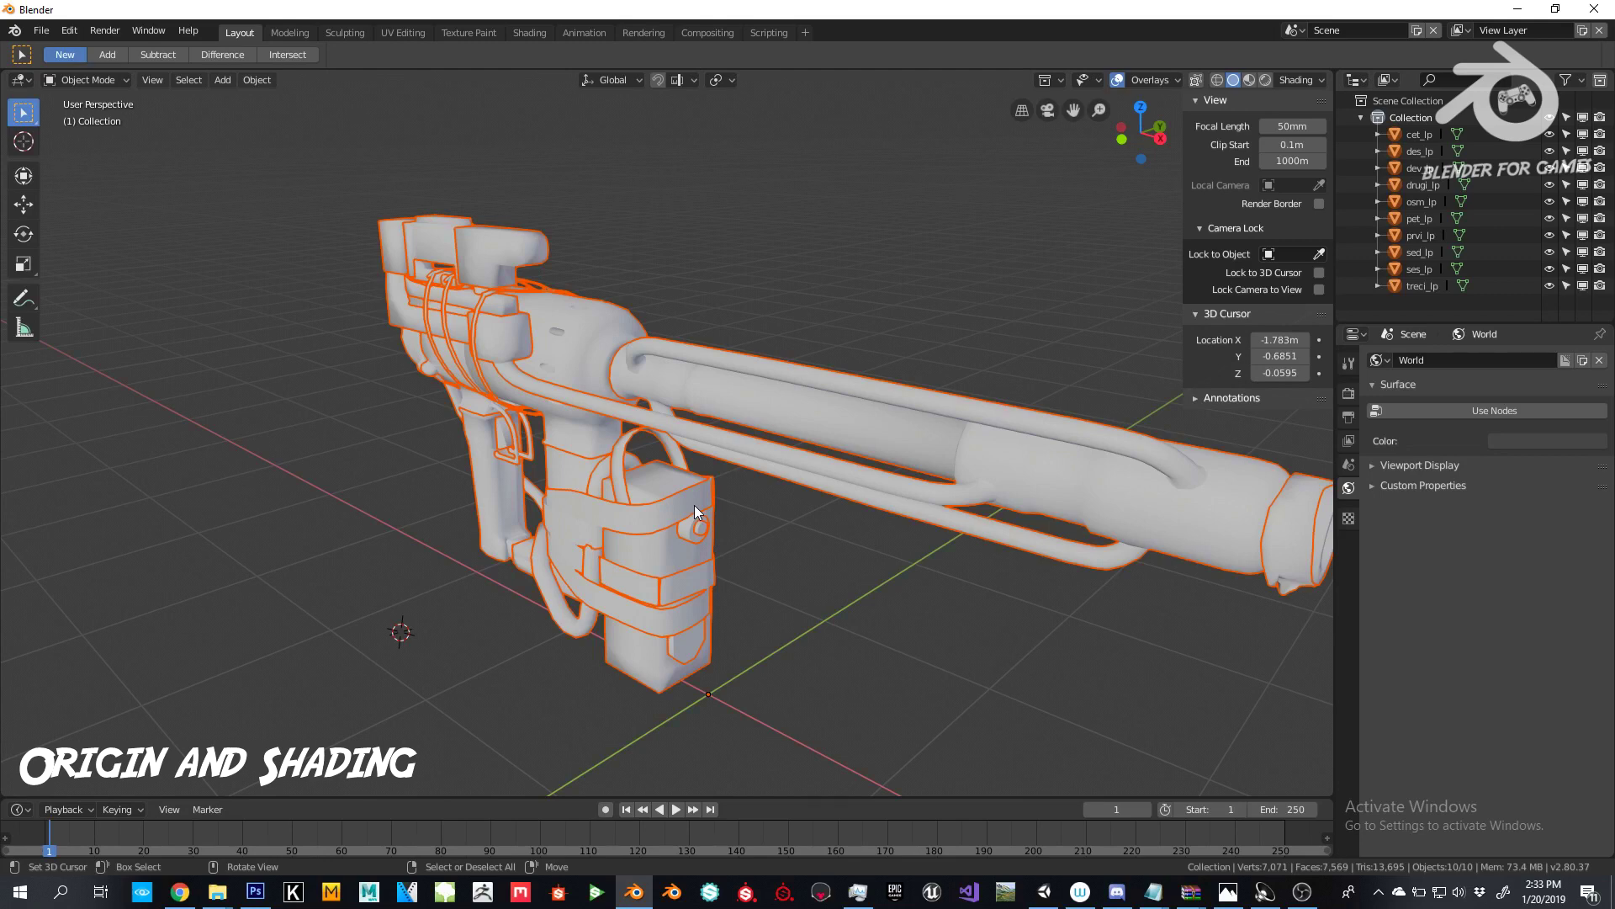
scroll(694, 509, "down", 3)
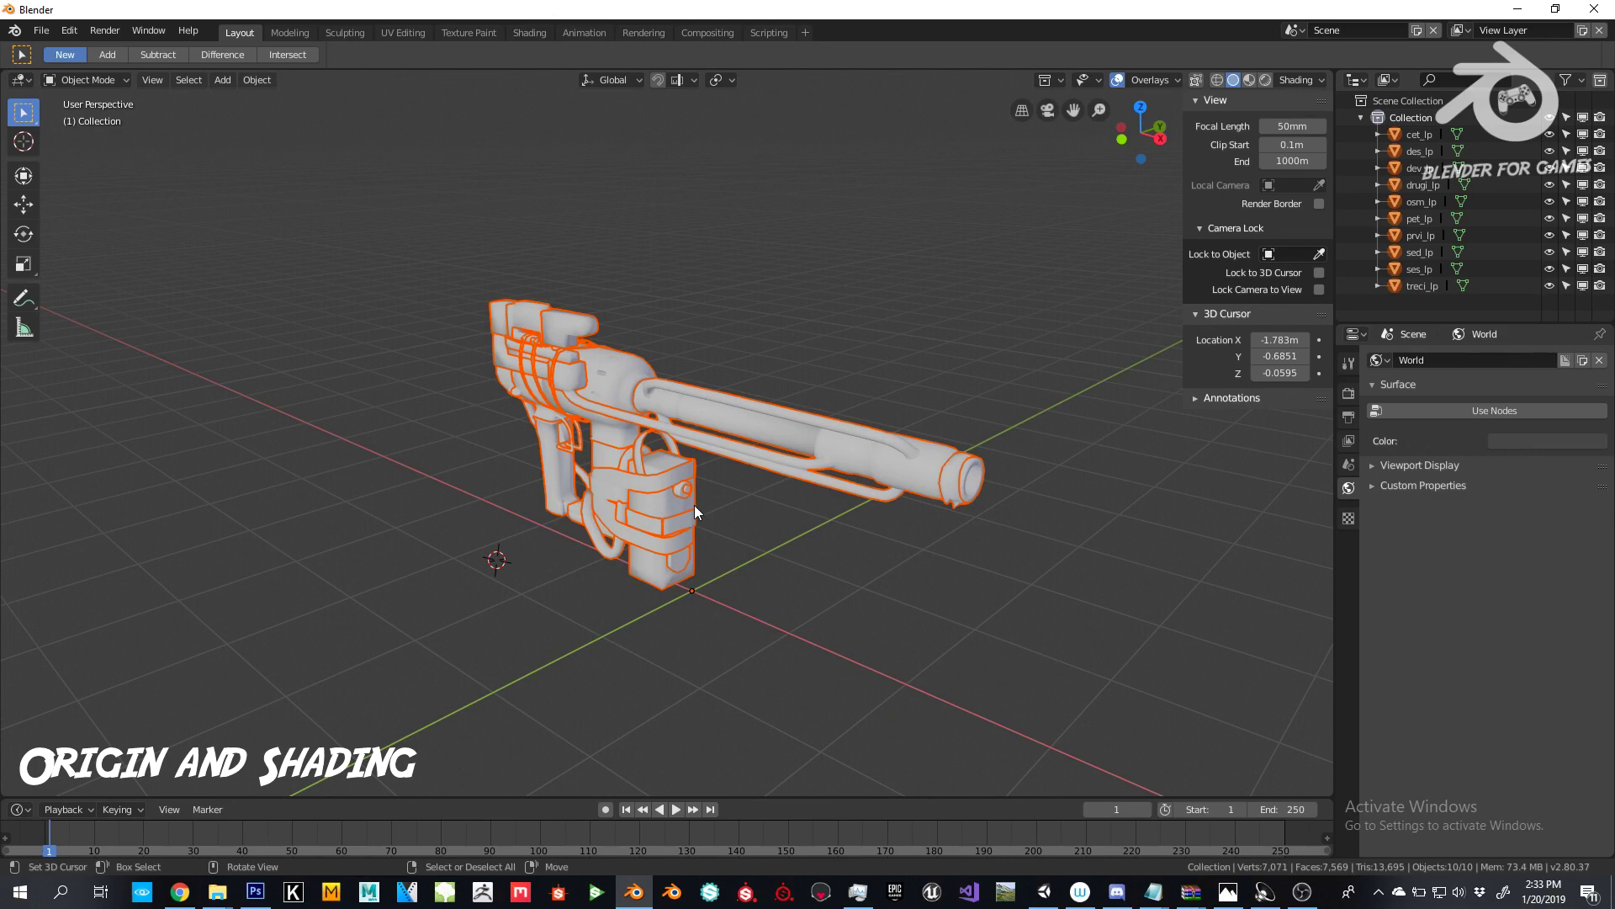
middle_click_drag(702, 517, 648, 509)
scroll(648, 510, "up", 2)
key("ctrl+j")
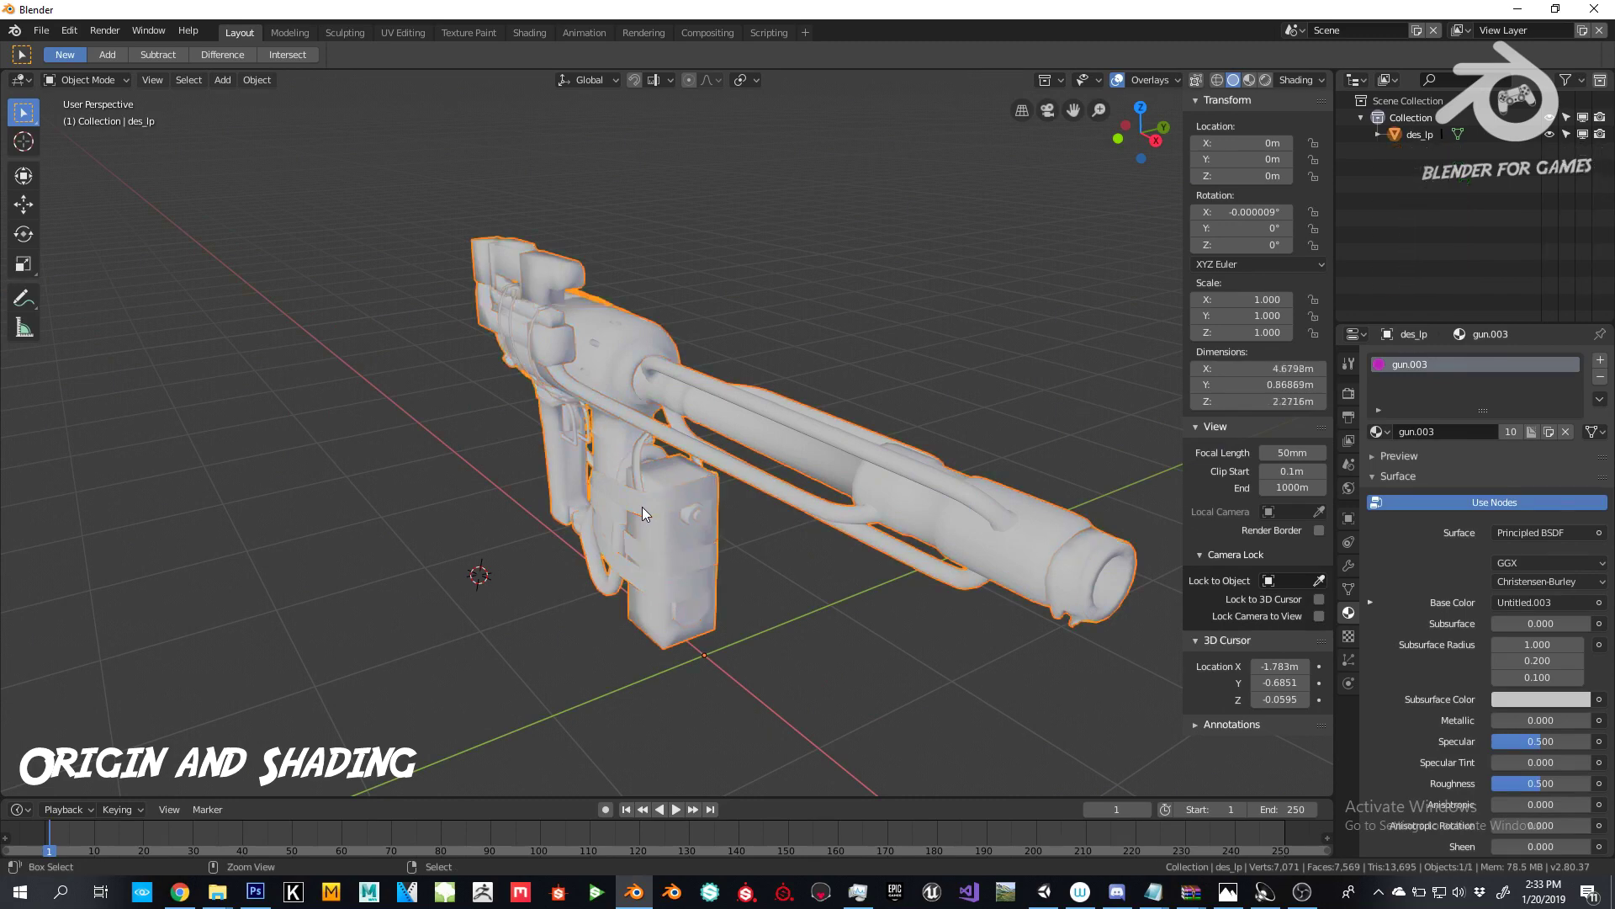
Step: Add a Plain Axes empty and move it away from the gun to about X 1.97, Y 2.10, Z 4.59 m
middle_click_drag(643, 506, 614, 532)
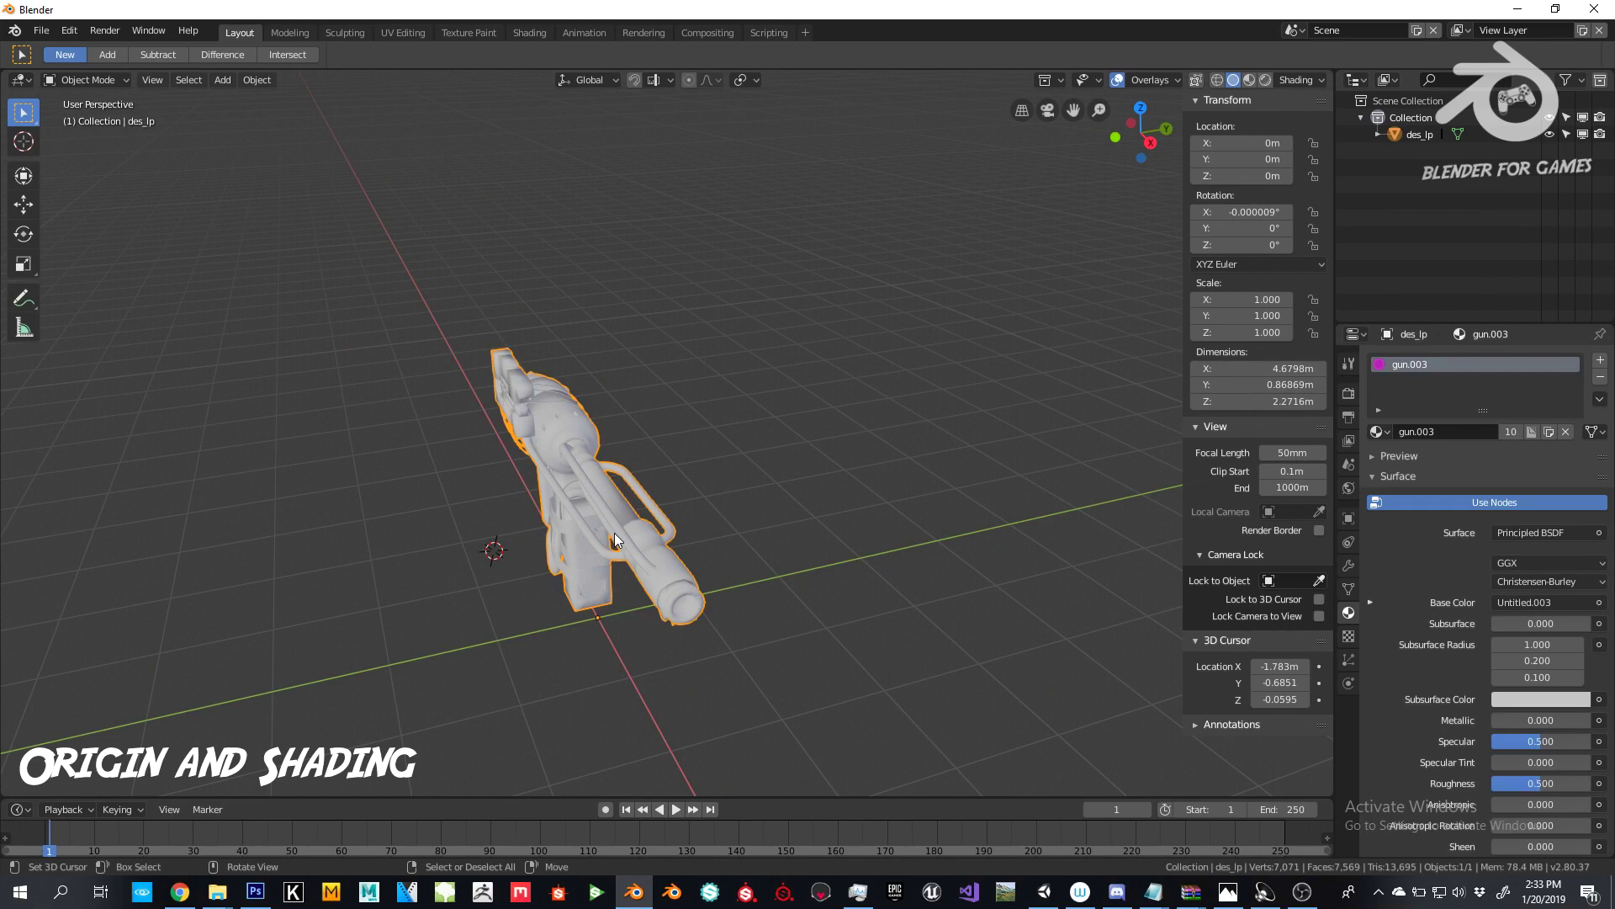
middle_click_drag(614, 533, 667, 523)
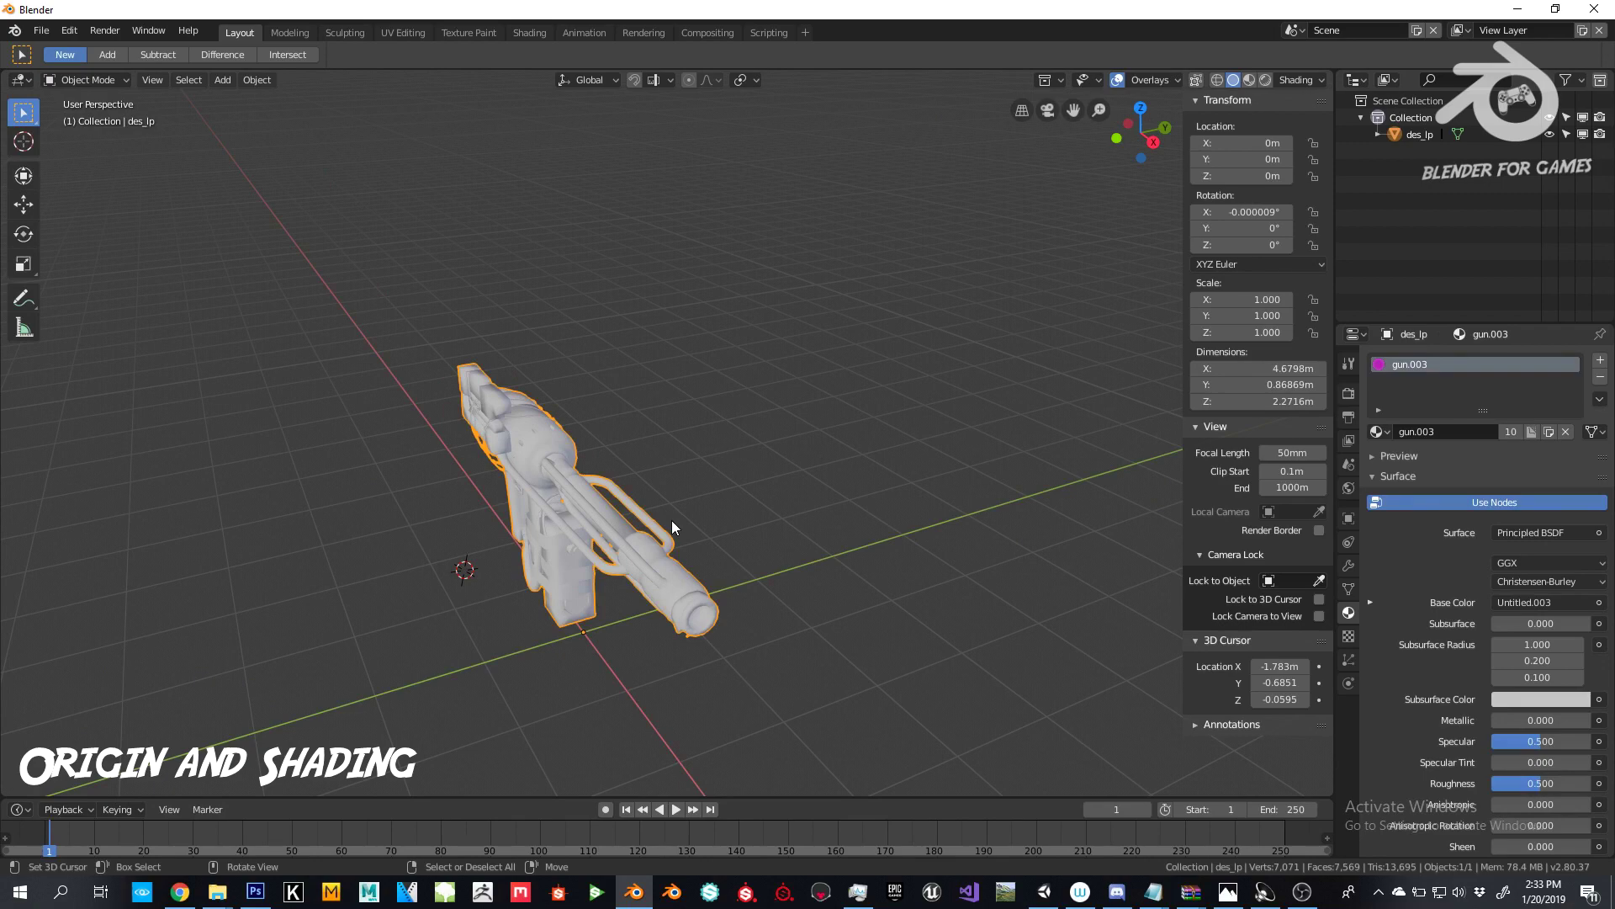
middle_click_drag(679, 521, 707, 542)
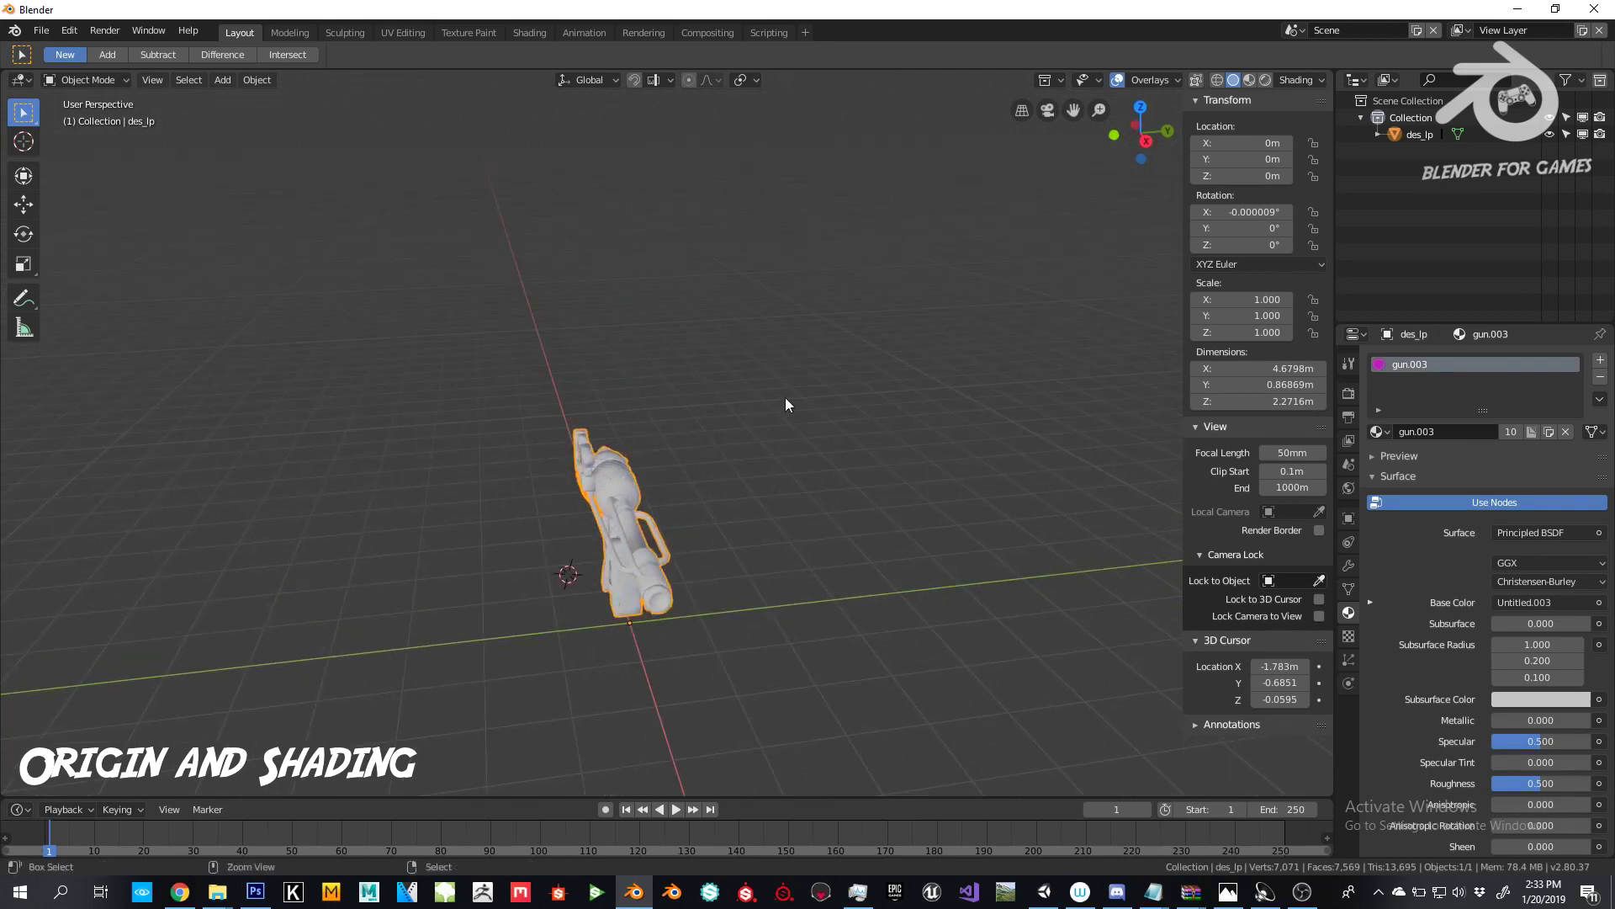
key("shift+a")
mouse_move(785, 397)
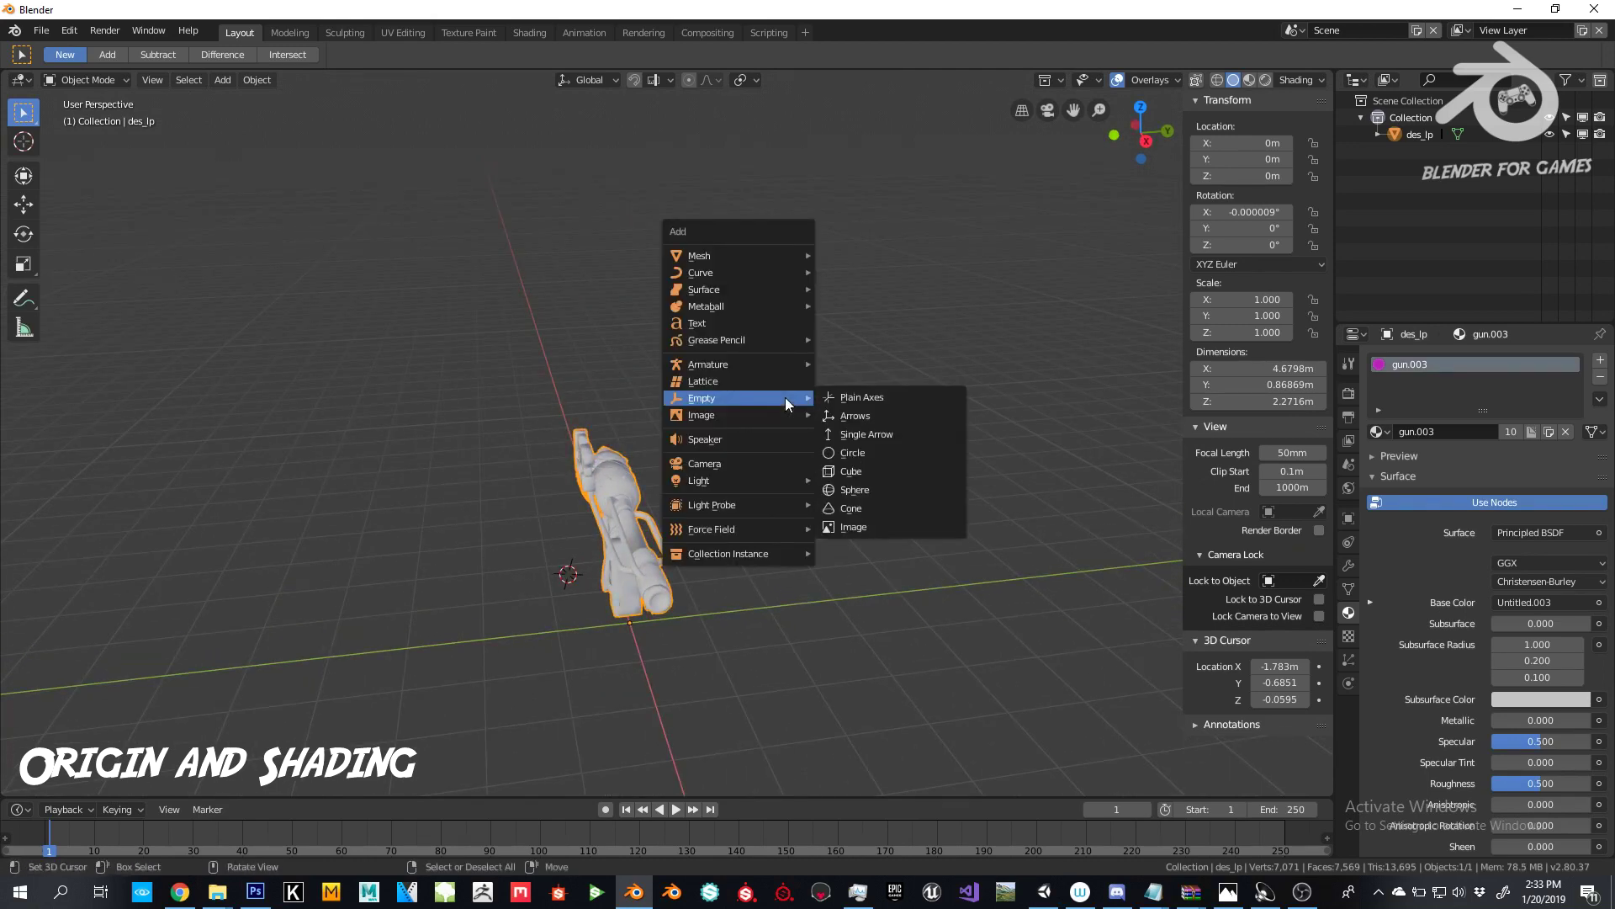
left_click(830, 403)
middle_click_drag(599, 608, 714, 584)
key("g")
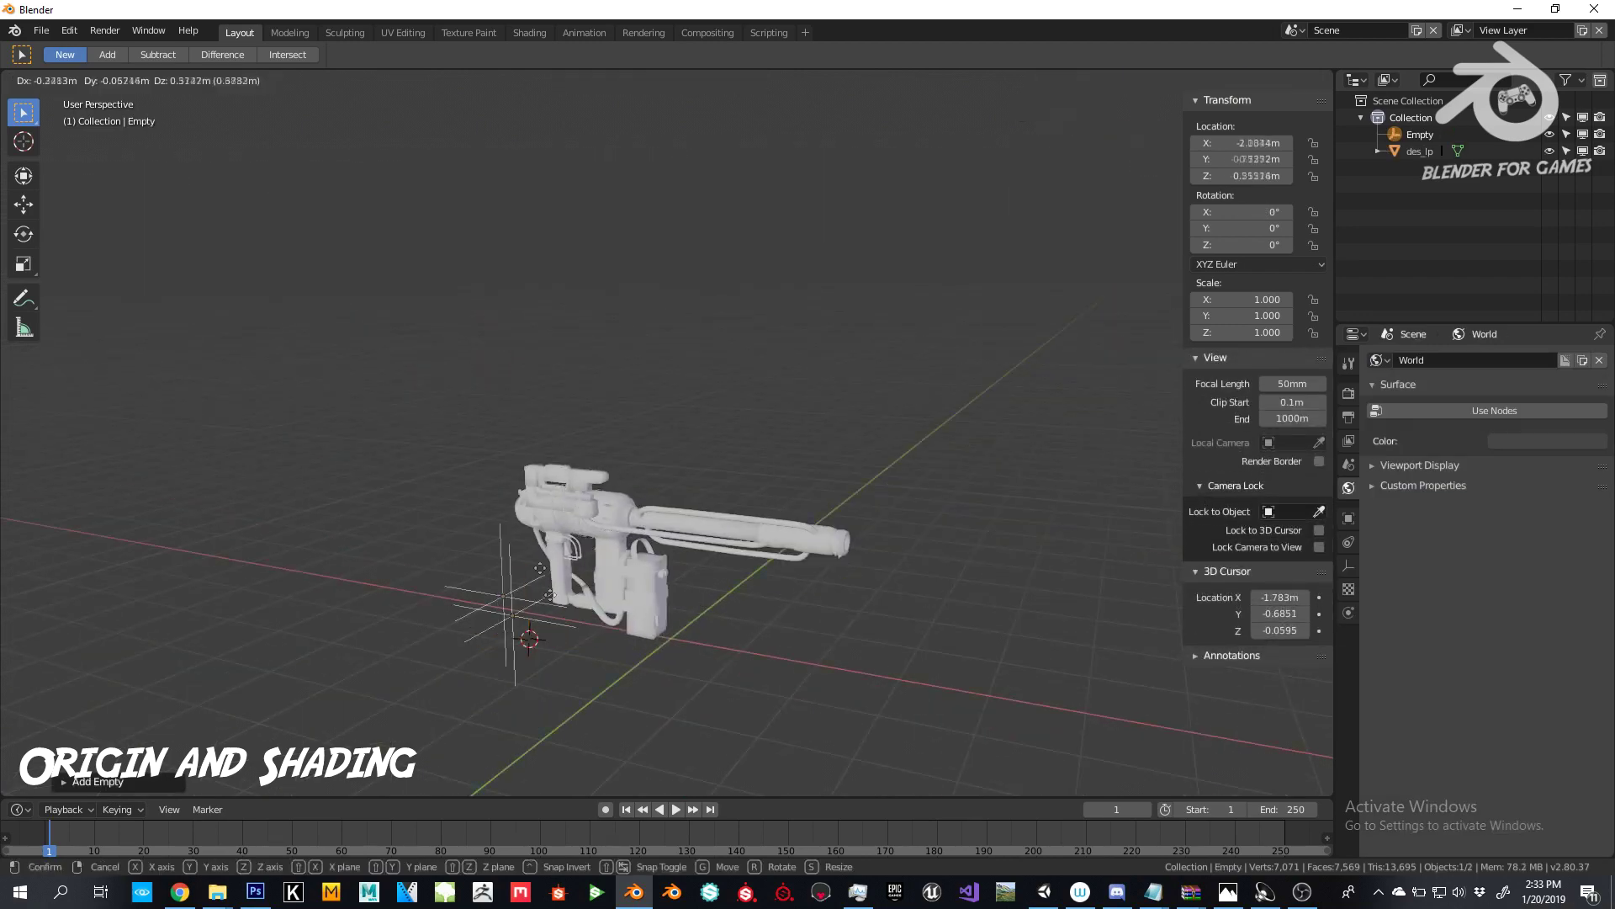
left_click(908, 288)
Step: Parent the gun mesh to the empty so the empty acts as its offset origin
middle_click_drag(909, 288, 729, 419)
left_click(618, 490)
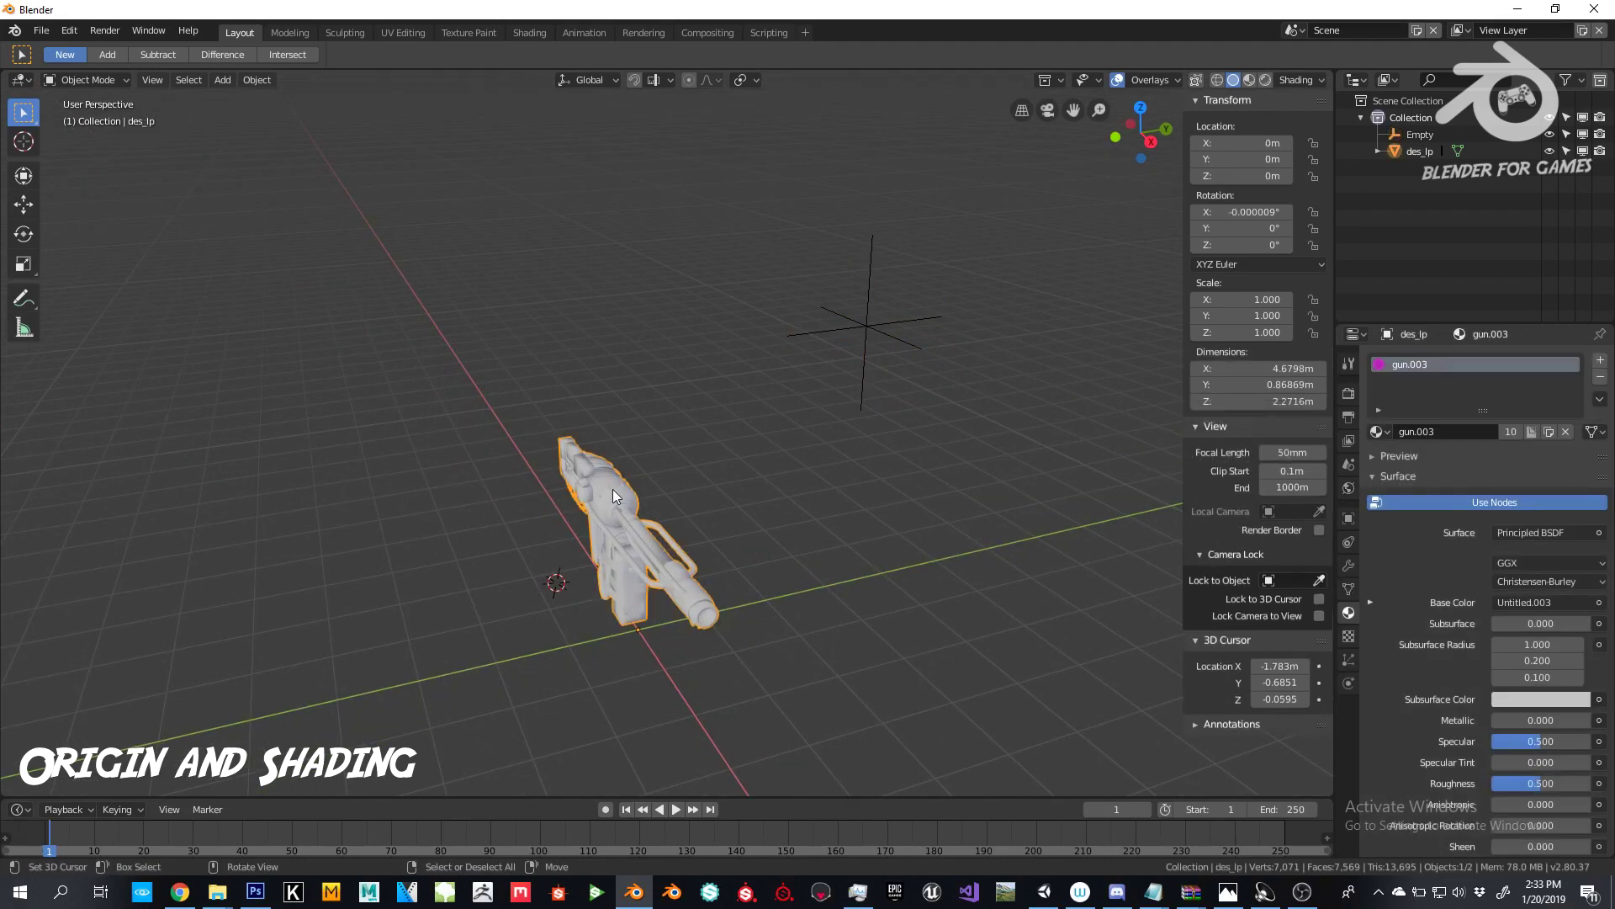
key("shift")
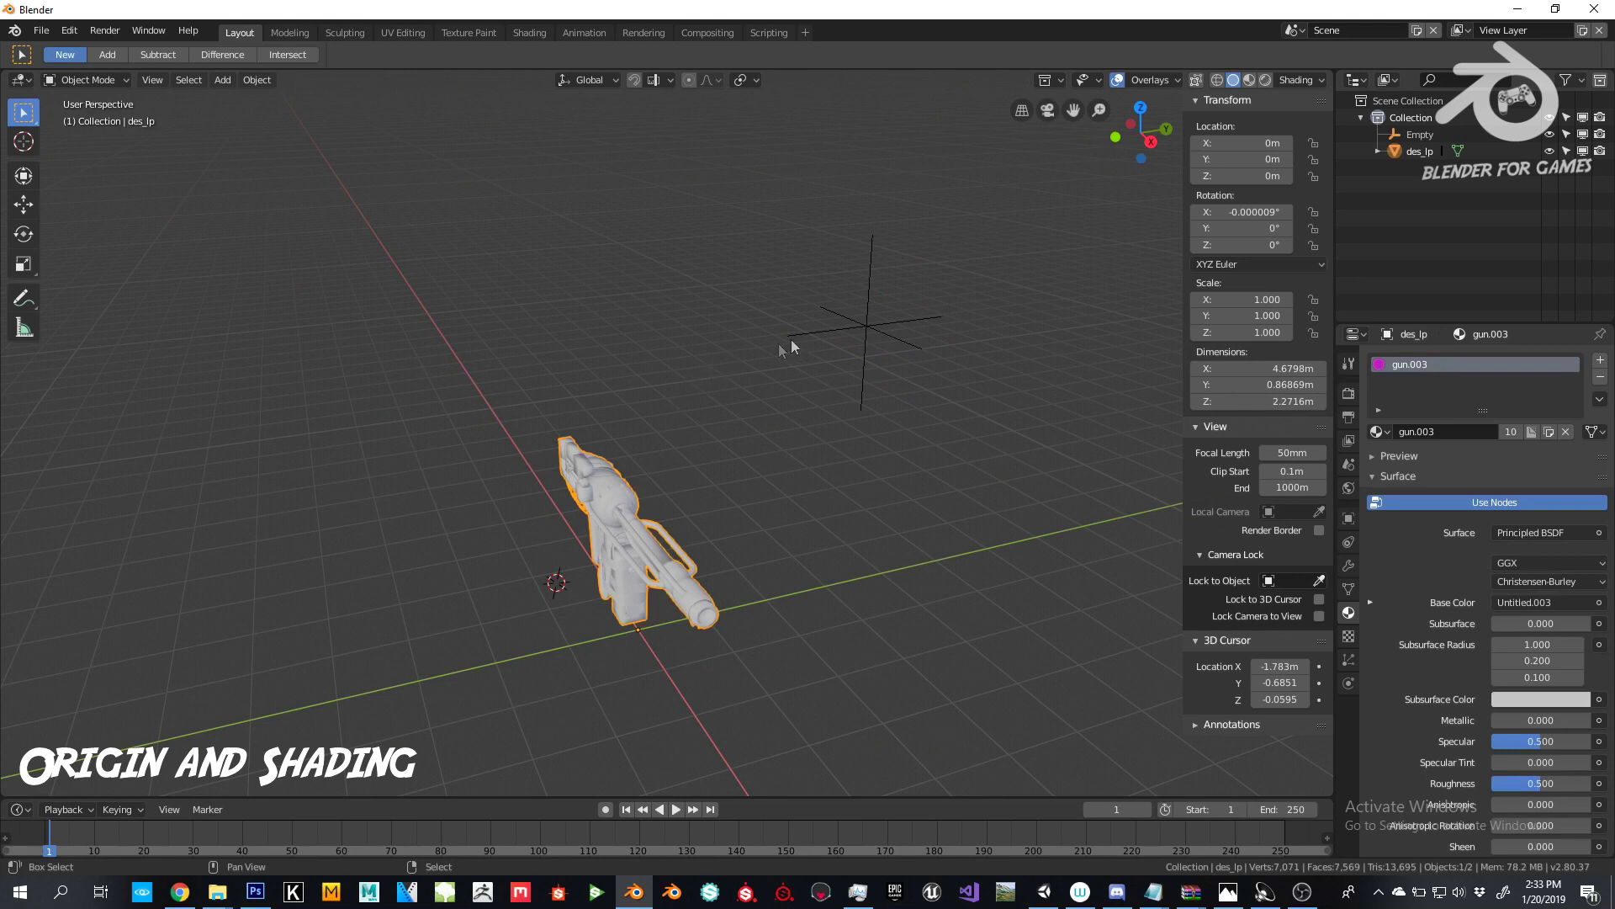
left_click(867, 325, "shift")
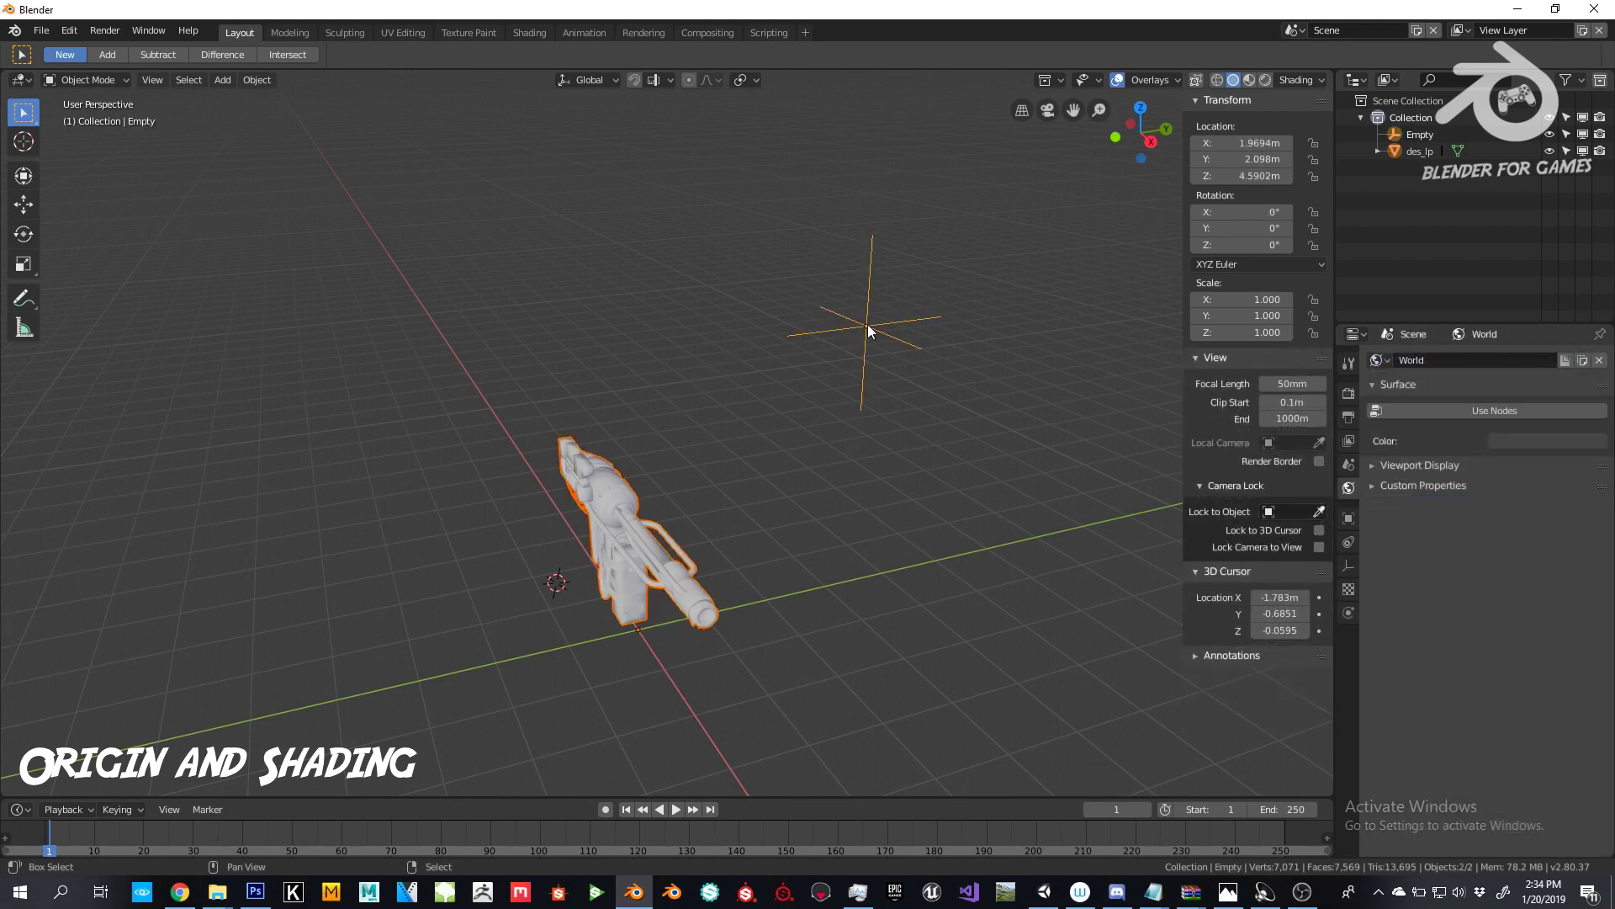
key("ctrl+p")
left_click(616, 383)
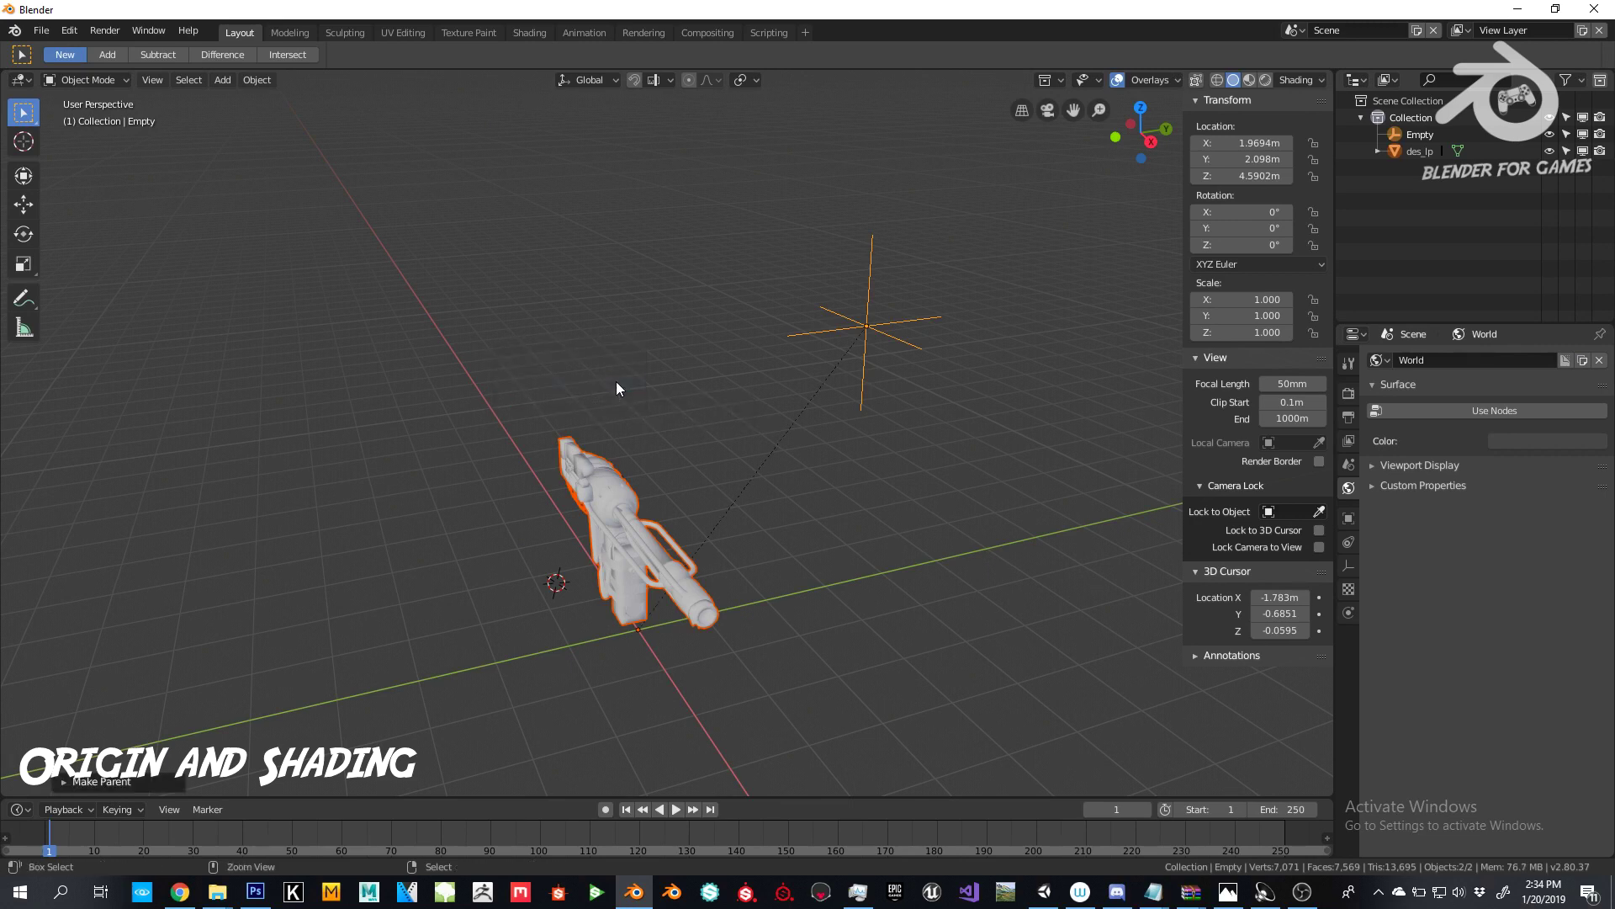
Step: Apply the object transform to the selected gun and empty
key("ctrl+a")
left_click(616, 381)
middle_click_drag(616, 382, 719, 405)
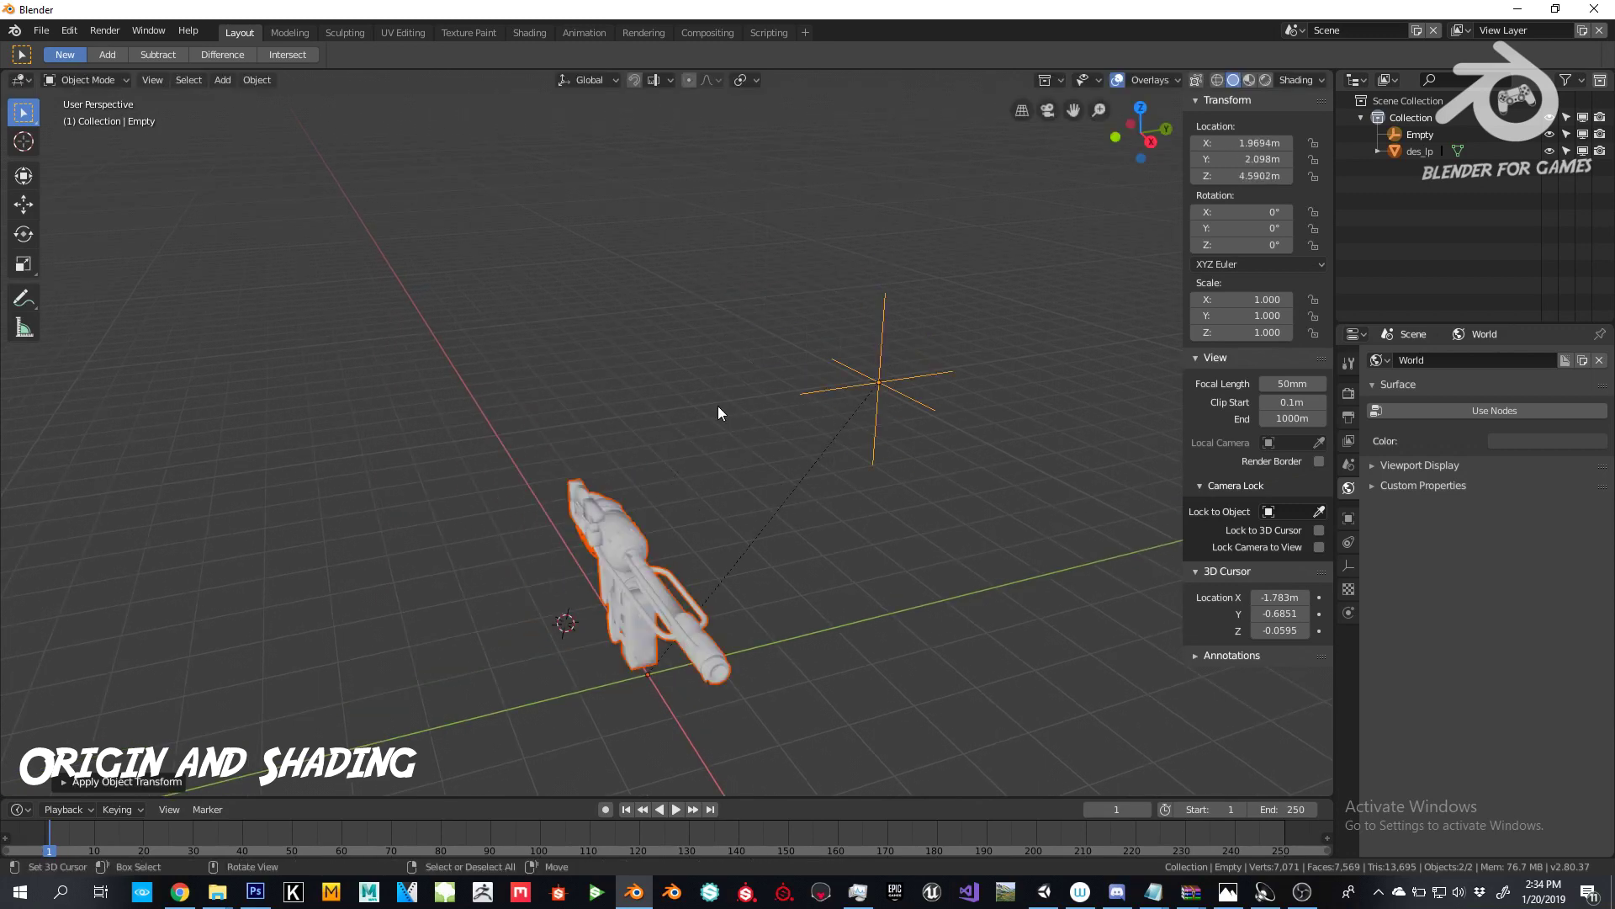
Step: Export the gun and empty as FBX, overwriting UNITY ORIGIN AND SHADIN.fbx in the tutorials folder
left_click(47, 33)
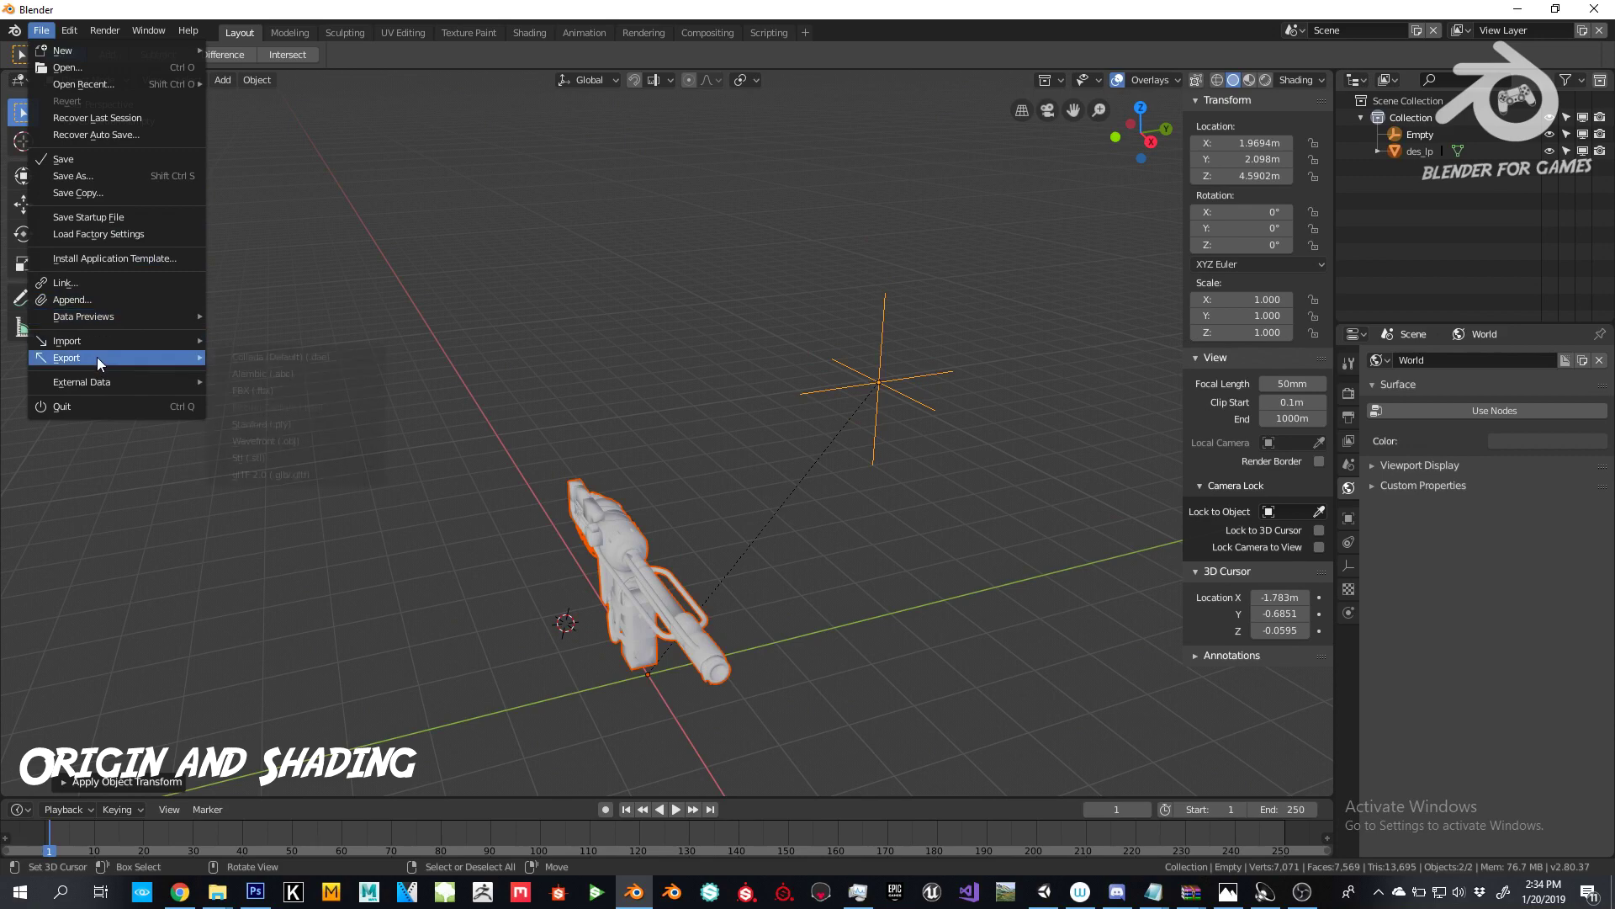
mouse_move(97, 357)
left_click(270, 389)
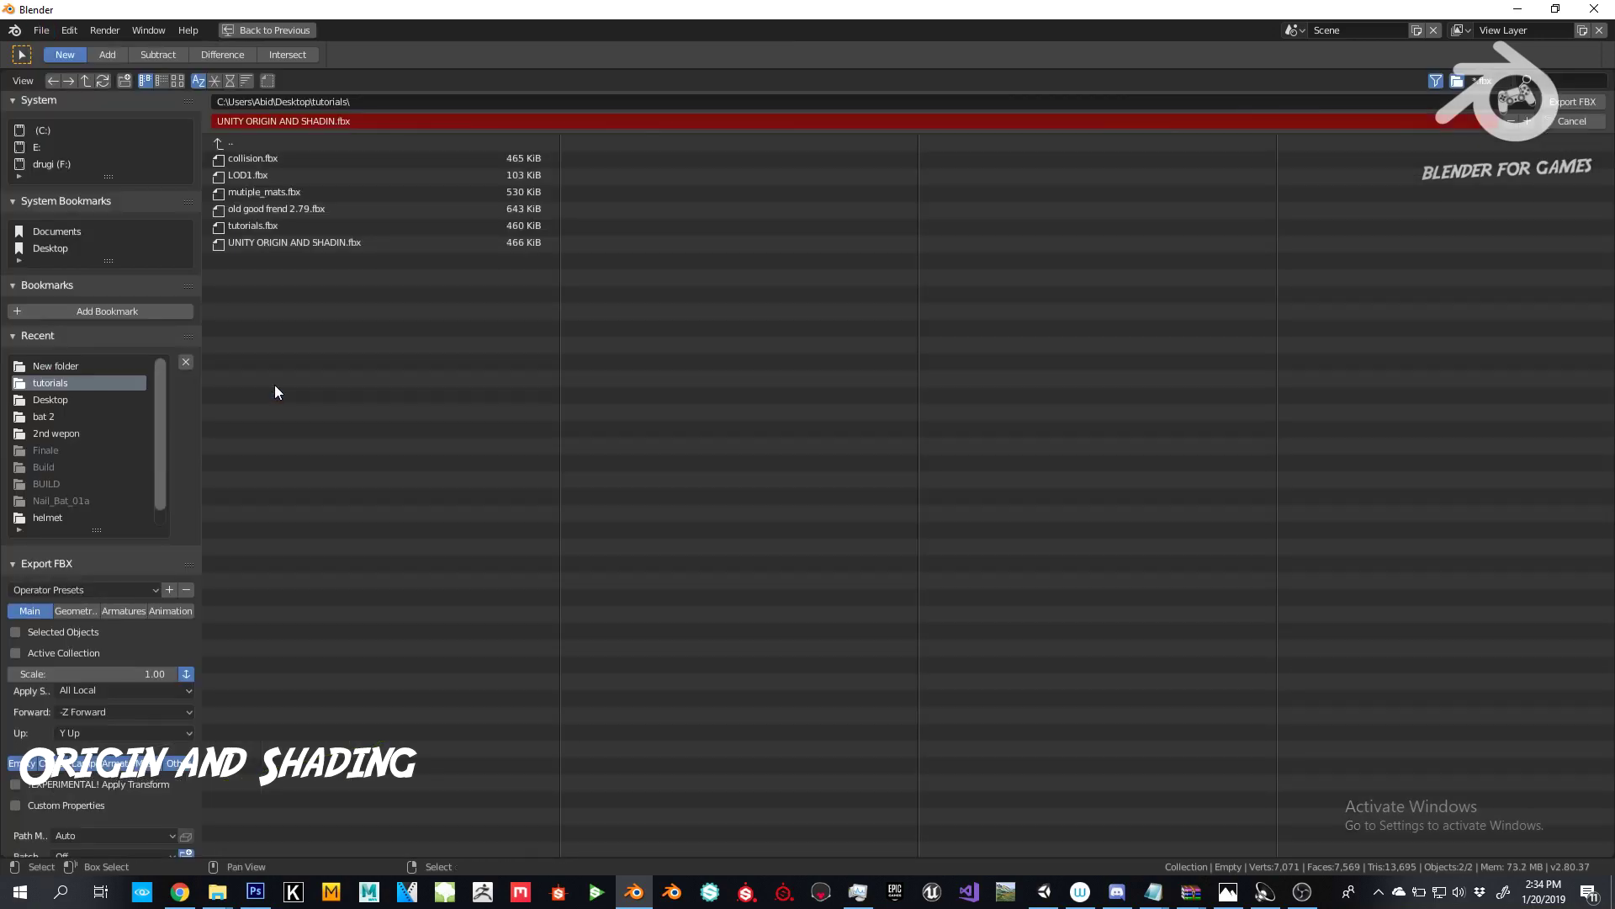
double_click(315, 244)
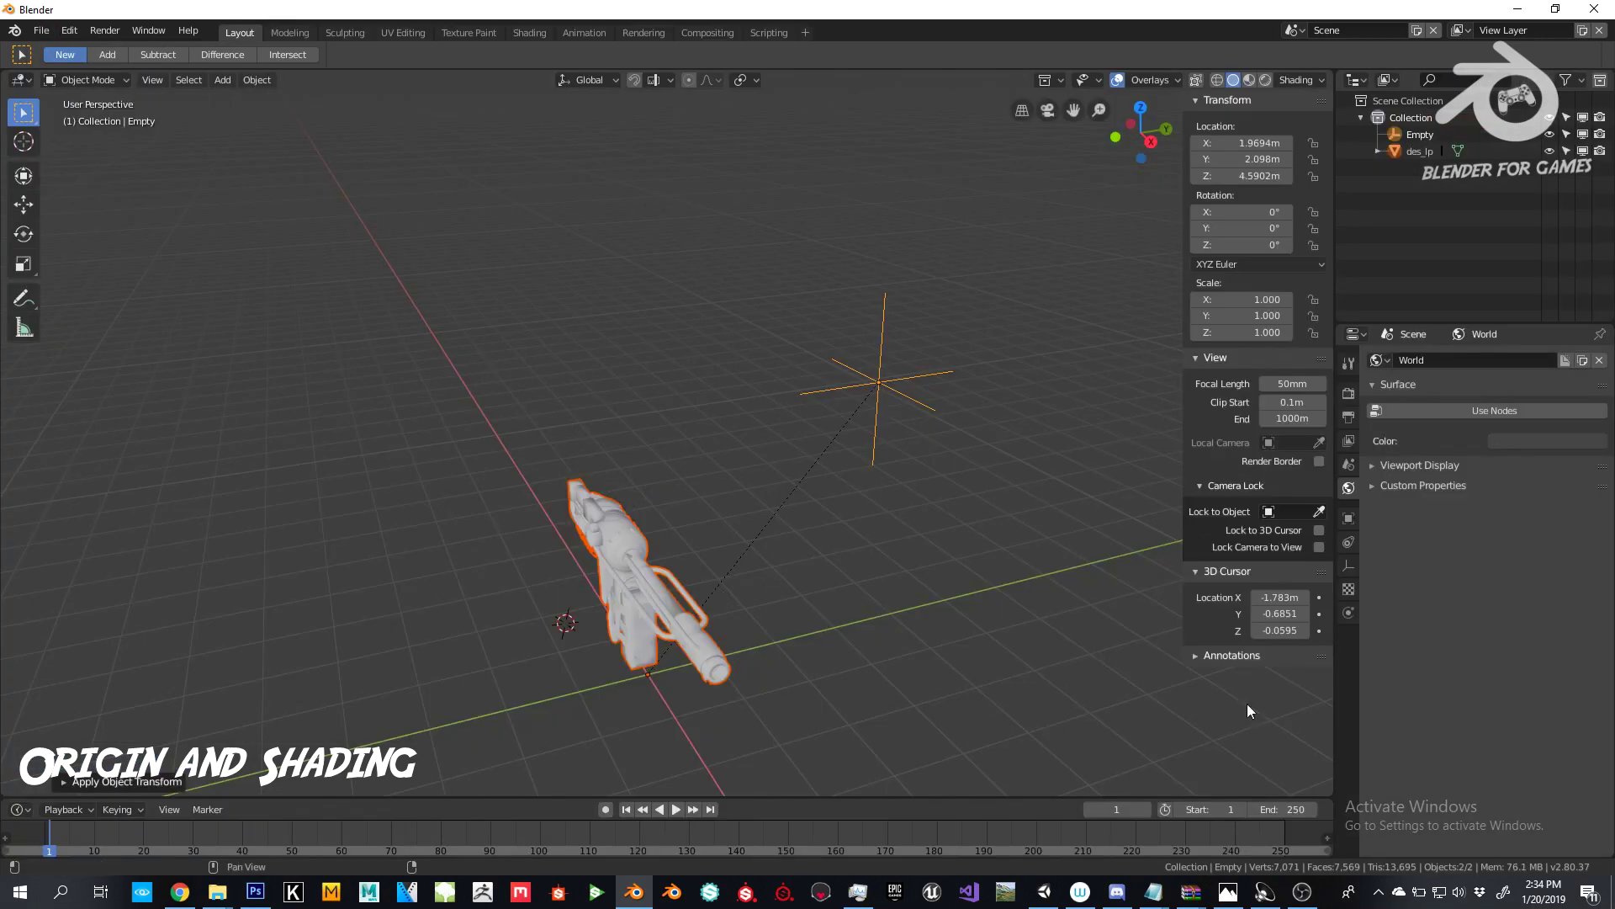
Step: Switch to Unity and delete the old UNITY ORIGIN AND SHADIN model from both the project assets and the scene
left_click(1044, 892)
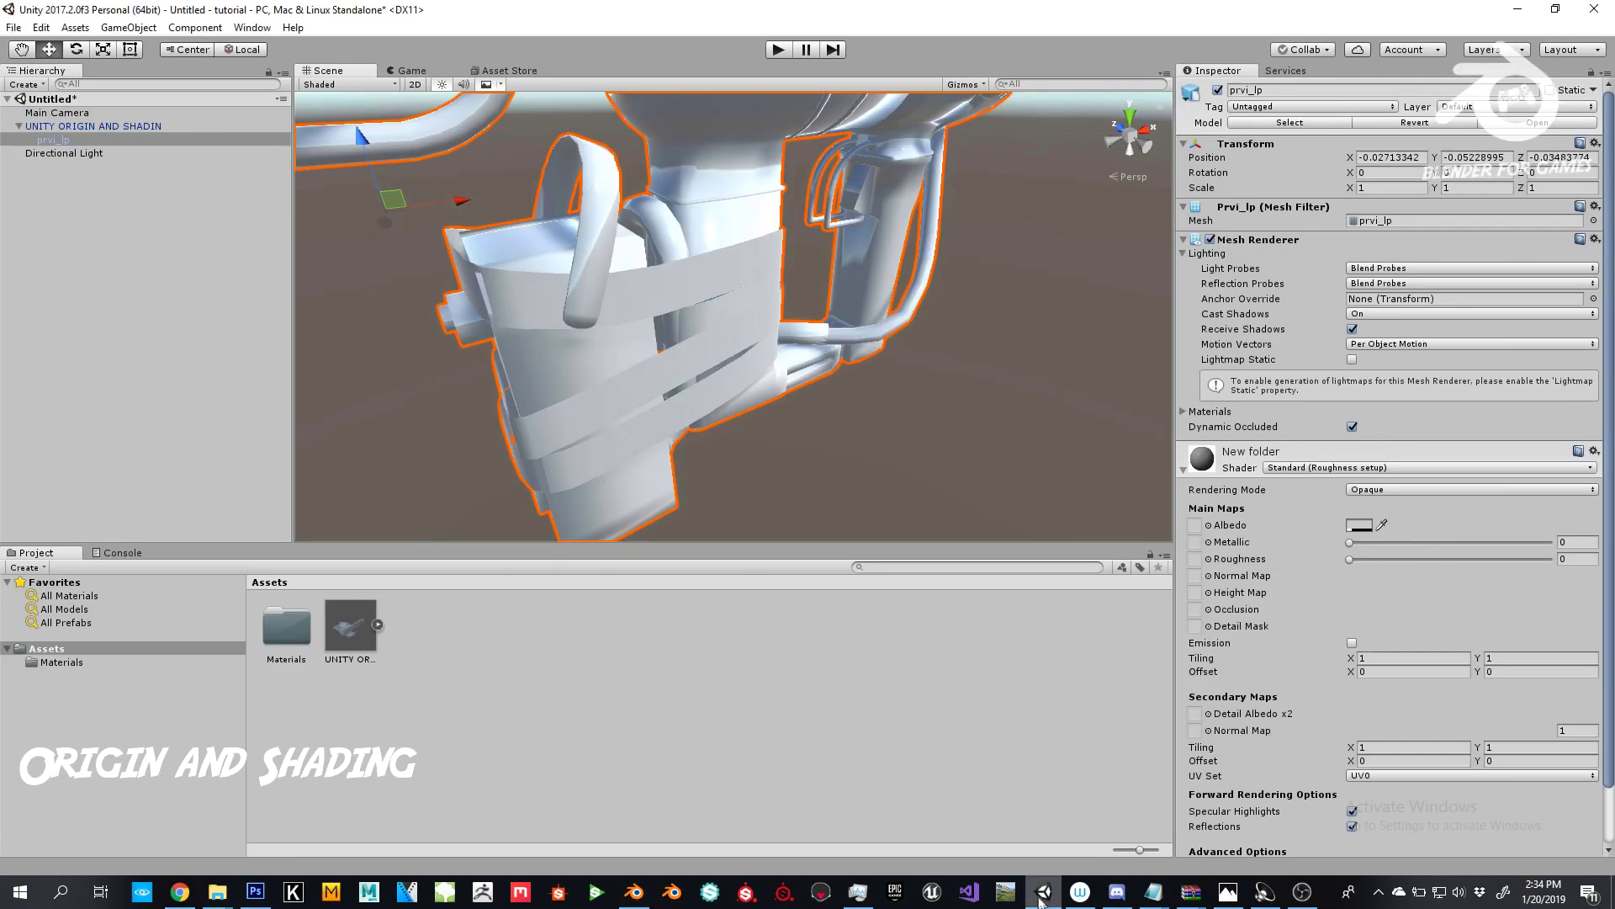
scroll(577, 349, "down", 5)
left_click(355, 629)
key("Delete")
left_click(869, 479)
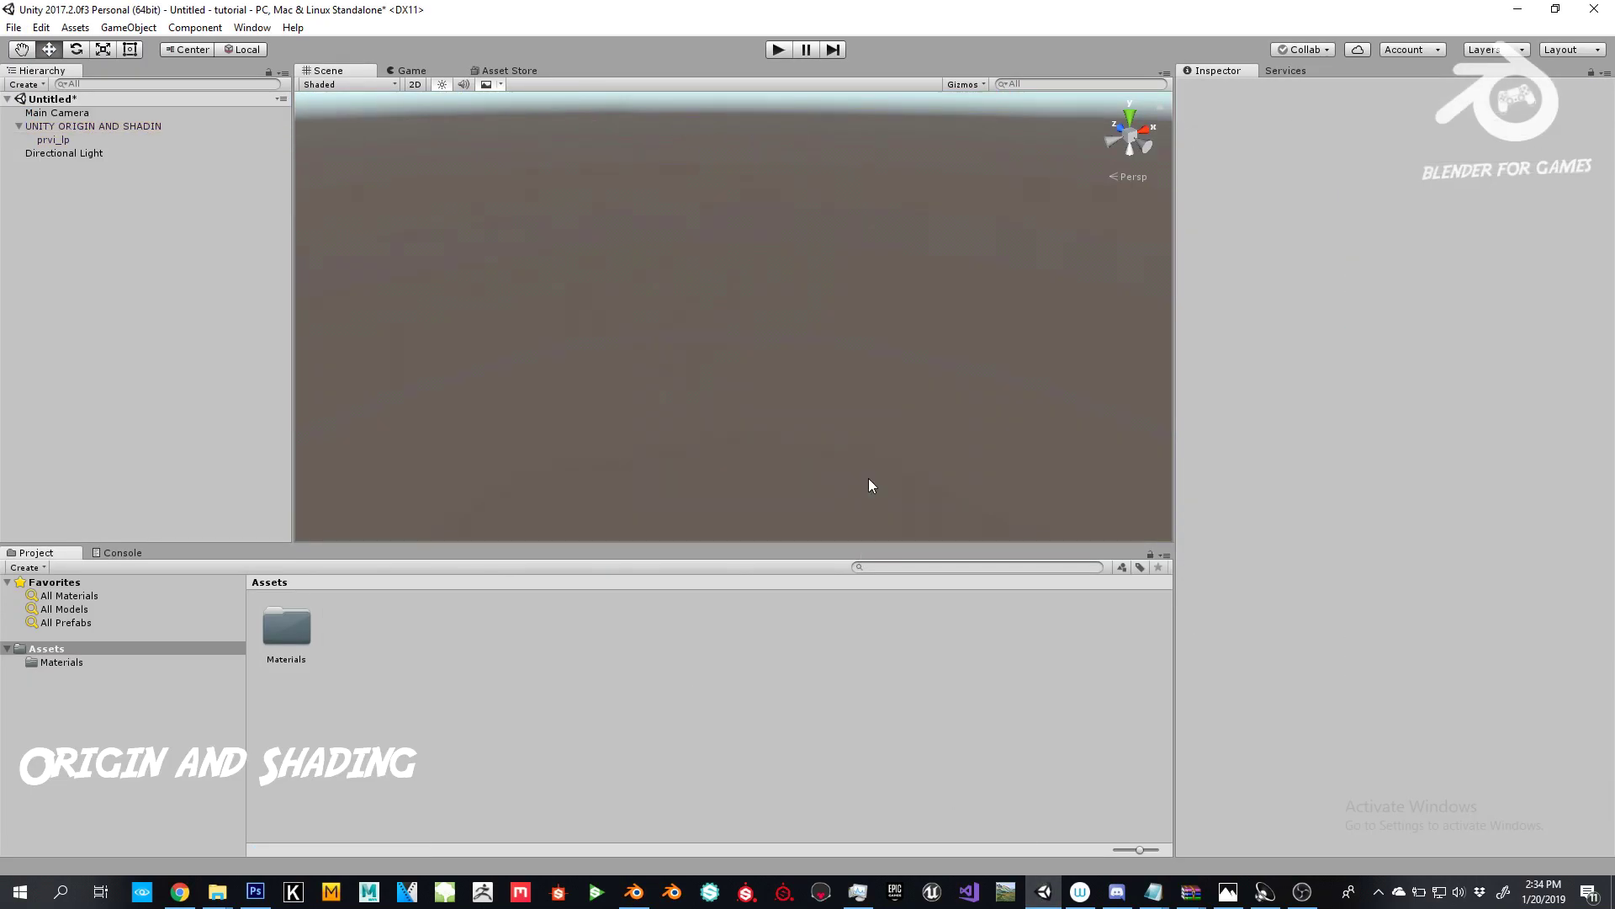
left_click(124, 127)
key("Delete")
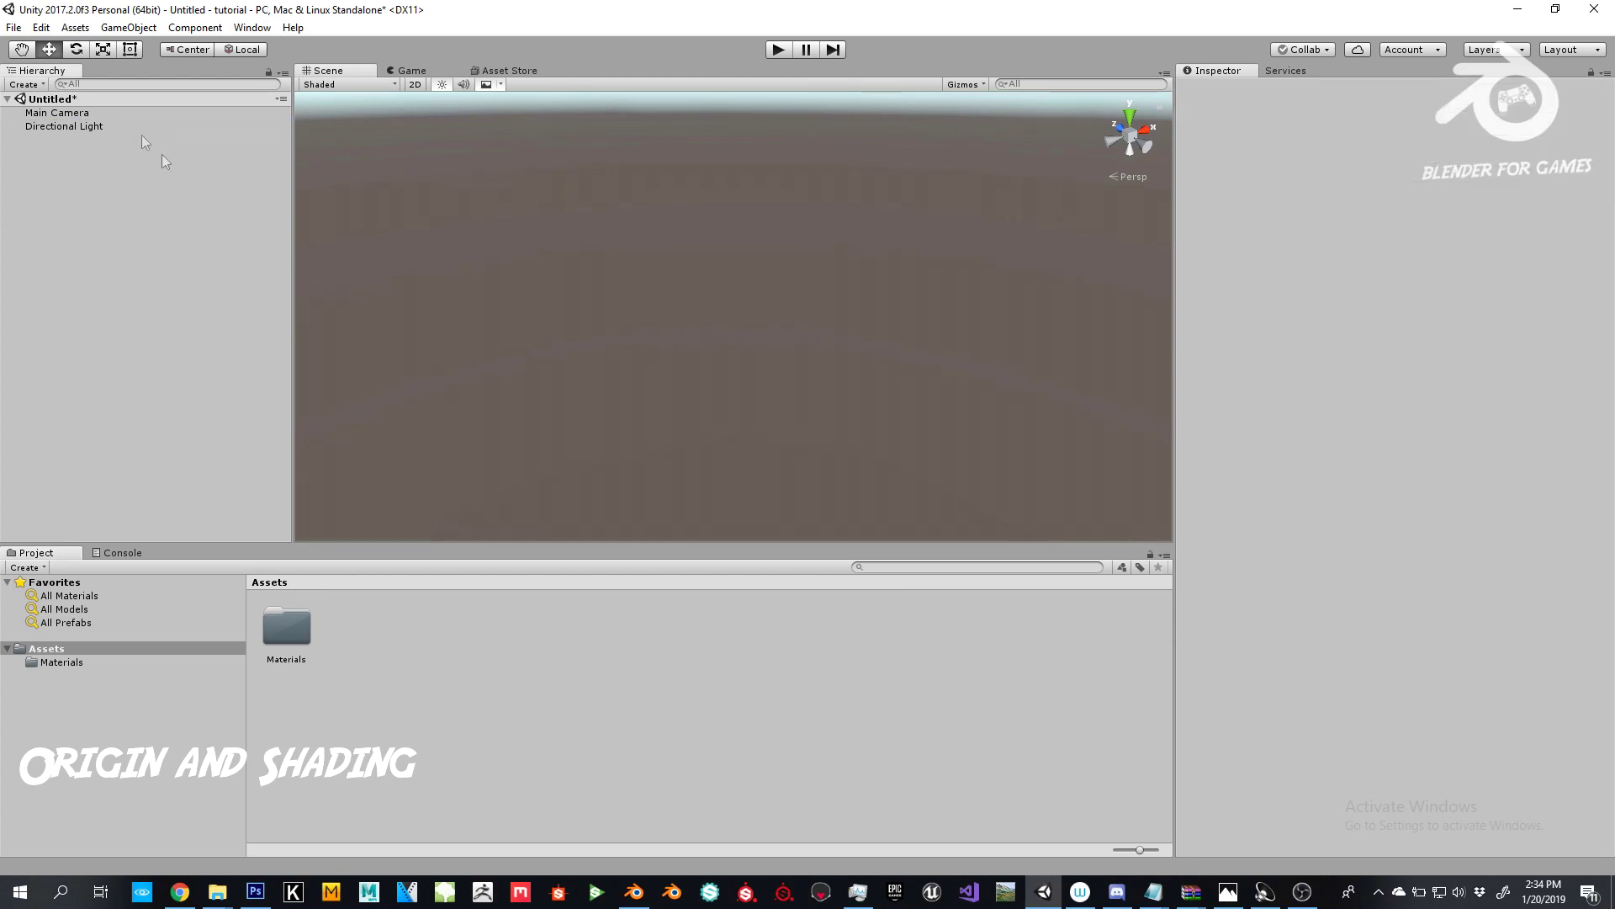
Step: Import UNITY ORIGIN AND SHADIN.fbx from the tutorials folder in File Explorer into the Unity project's Assets
mouse_move(217, 890)
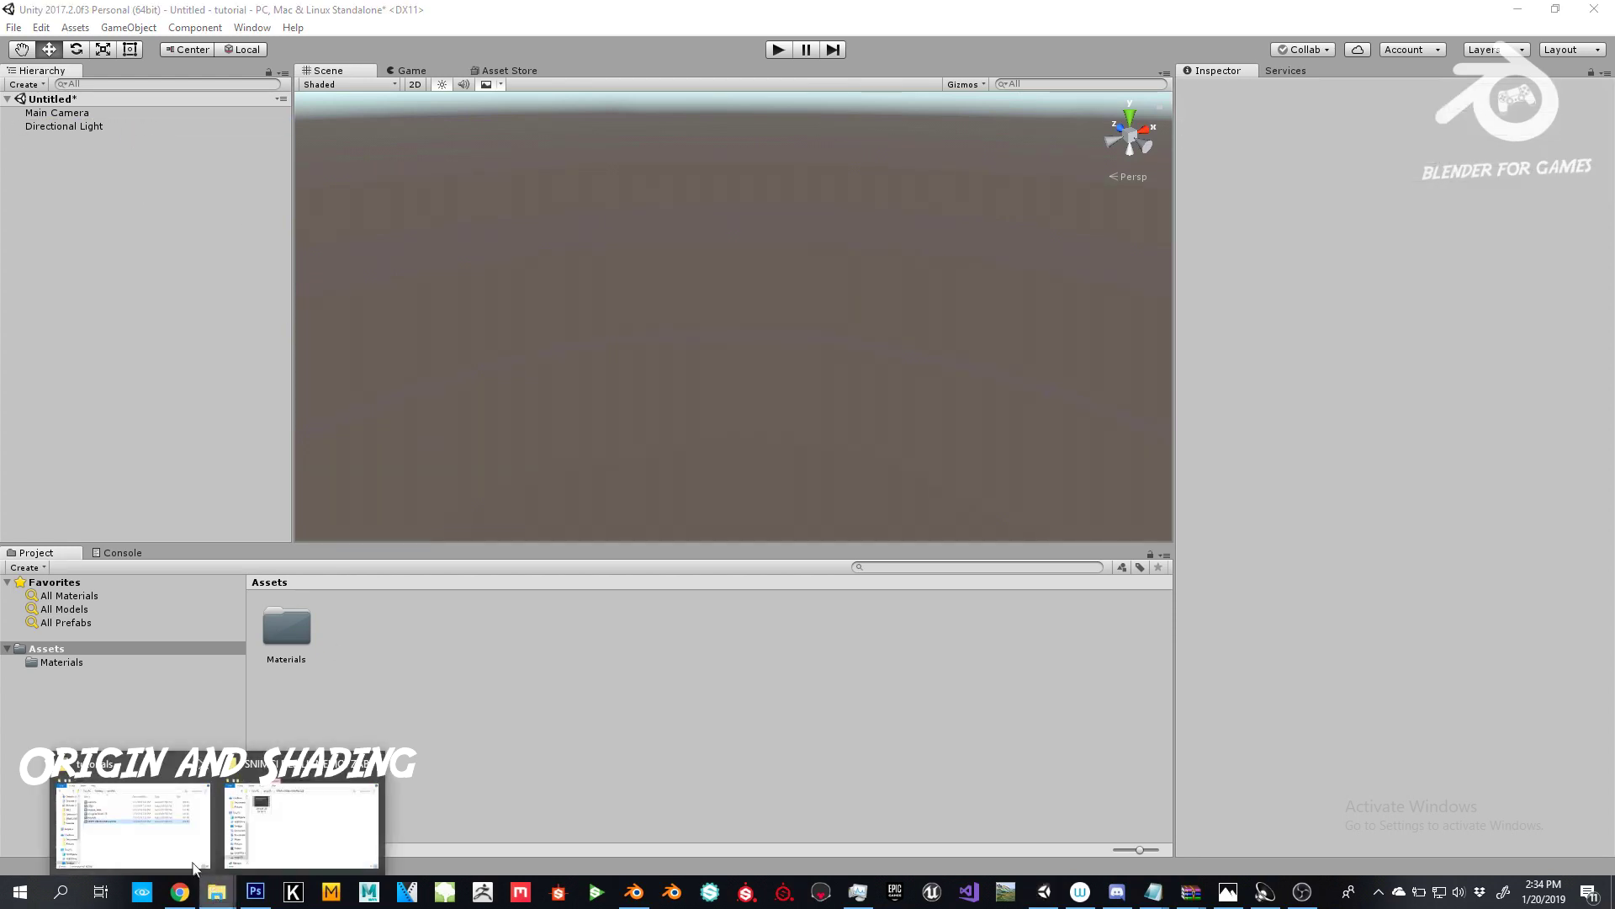
left_click(170, 846)
left_click_drag(1085, 398, 464, 683)
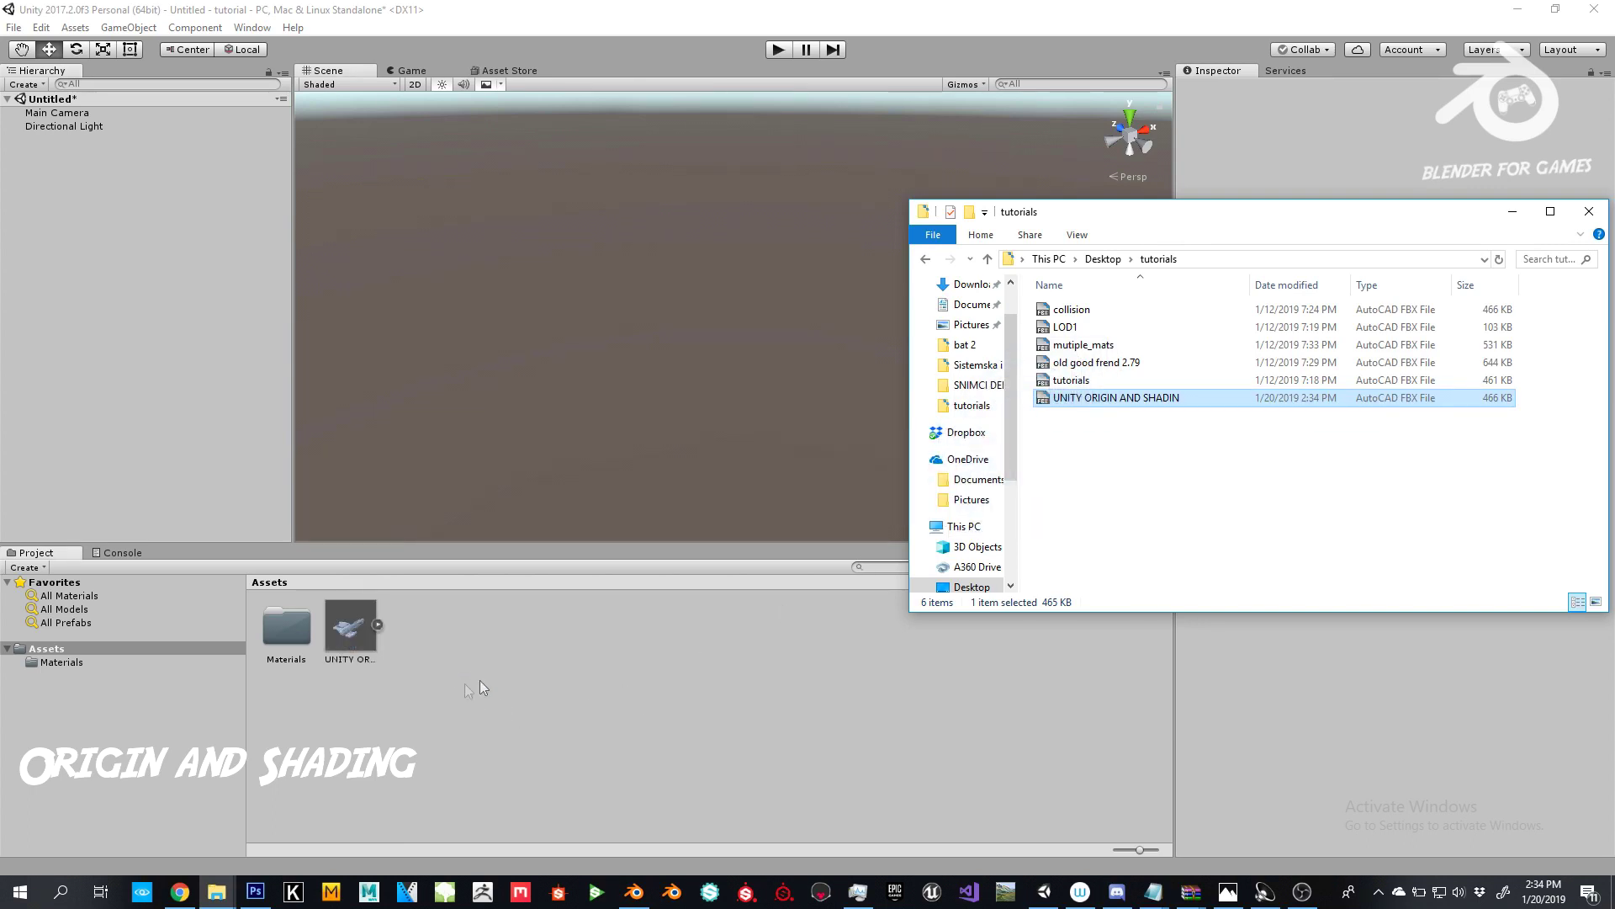
left_click(1512, 211)
Step: Place the imported gun model in the scene and rotate it slightly around its offset pivot
left_click_drag(350, 627, 902, 311)
left_click(77, 50)
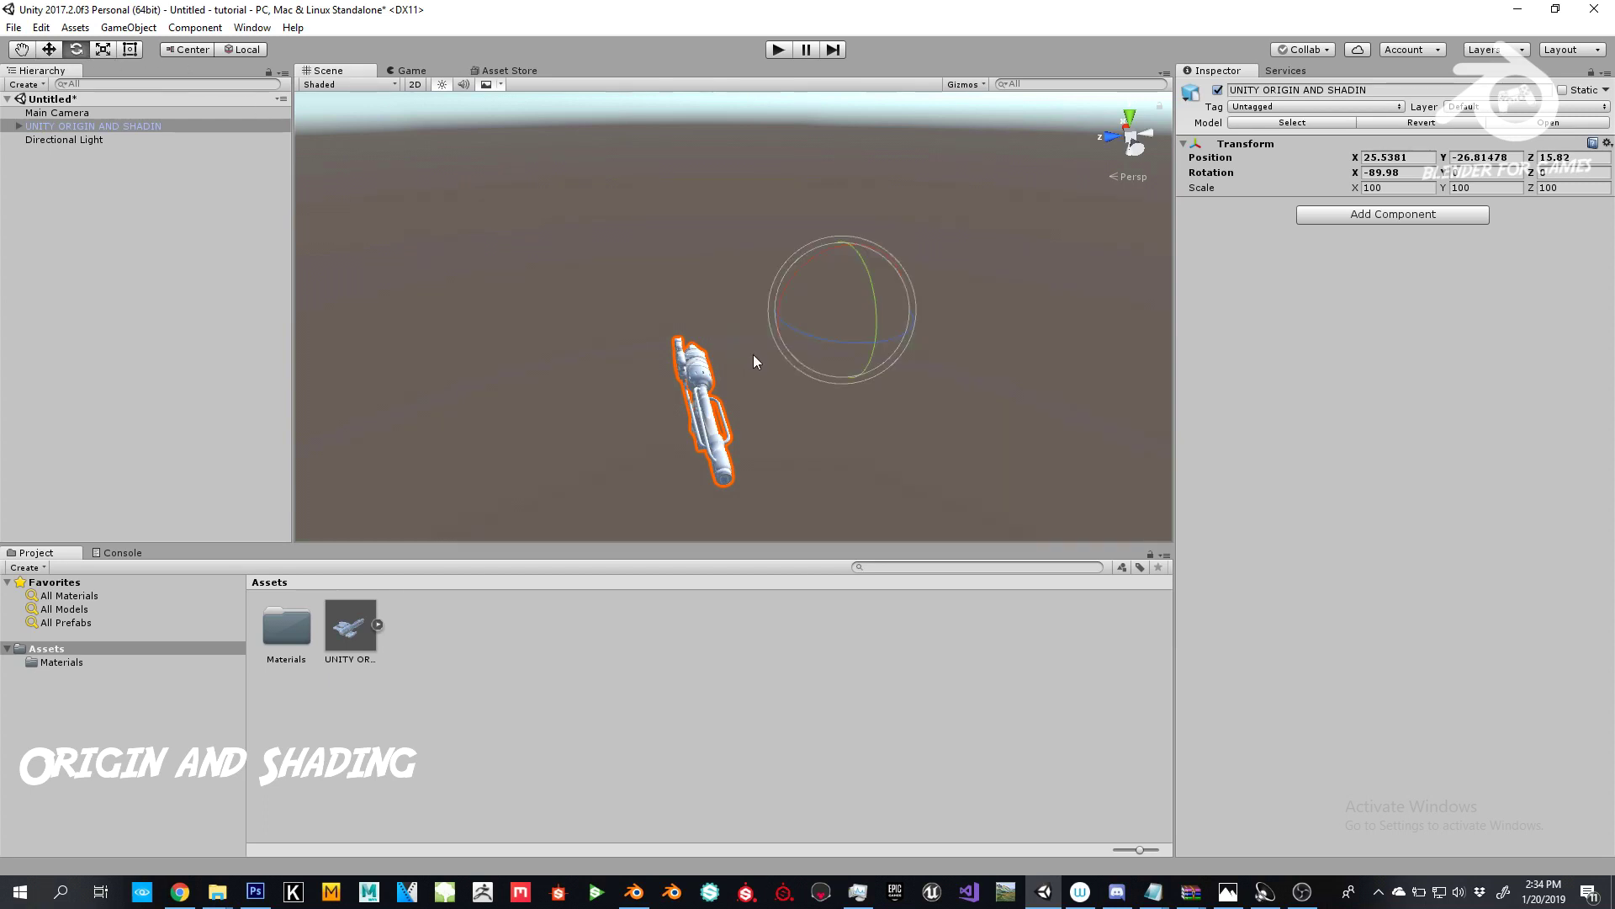
mouse_move(824, 340)
left_mouse_down()
mouse_move(597, 302)
mouse_move(867, 313)
mouse_move(867, 330)
mouse_move(826, 326)
left_mouse_up()
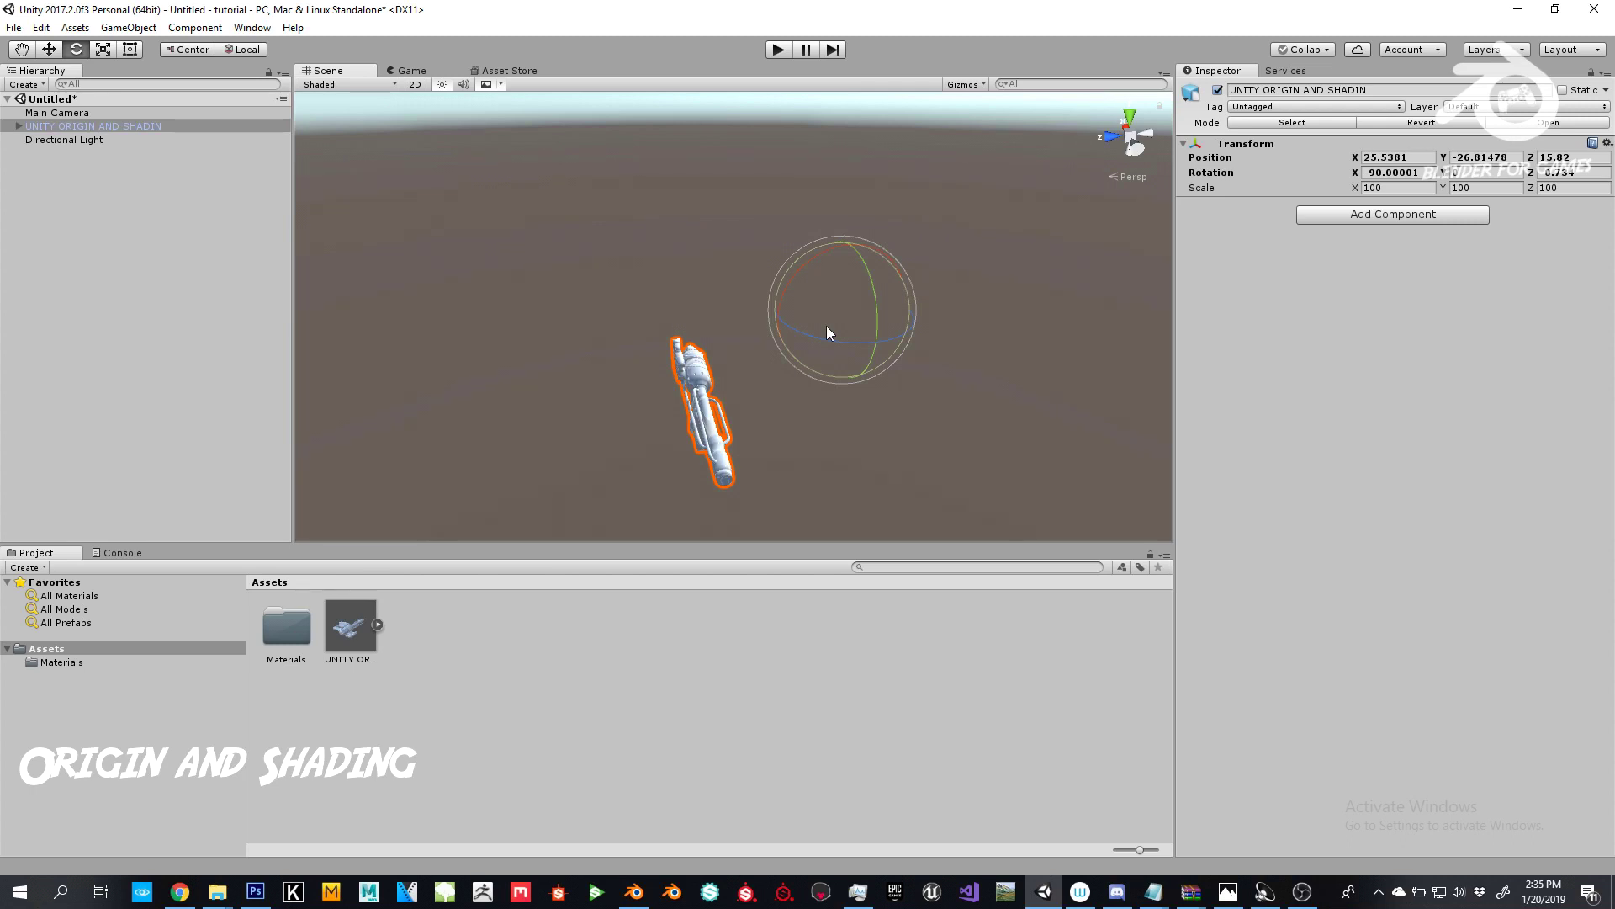
Step: Examine the shading of the gun's magazine in Unity and compare it with the model in Blender
key("f")
left_click_drag(827, 333, 612, 266, "alt")
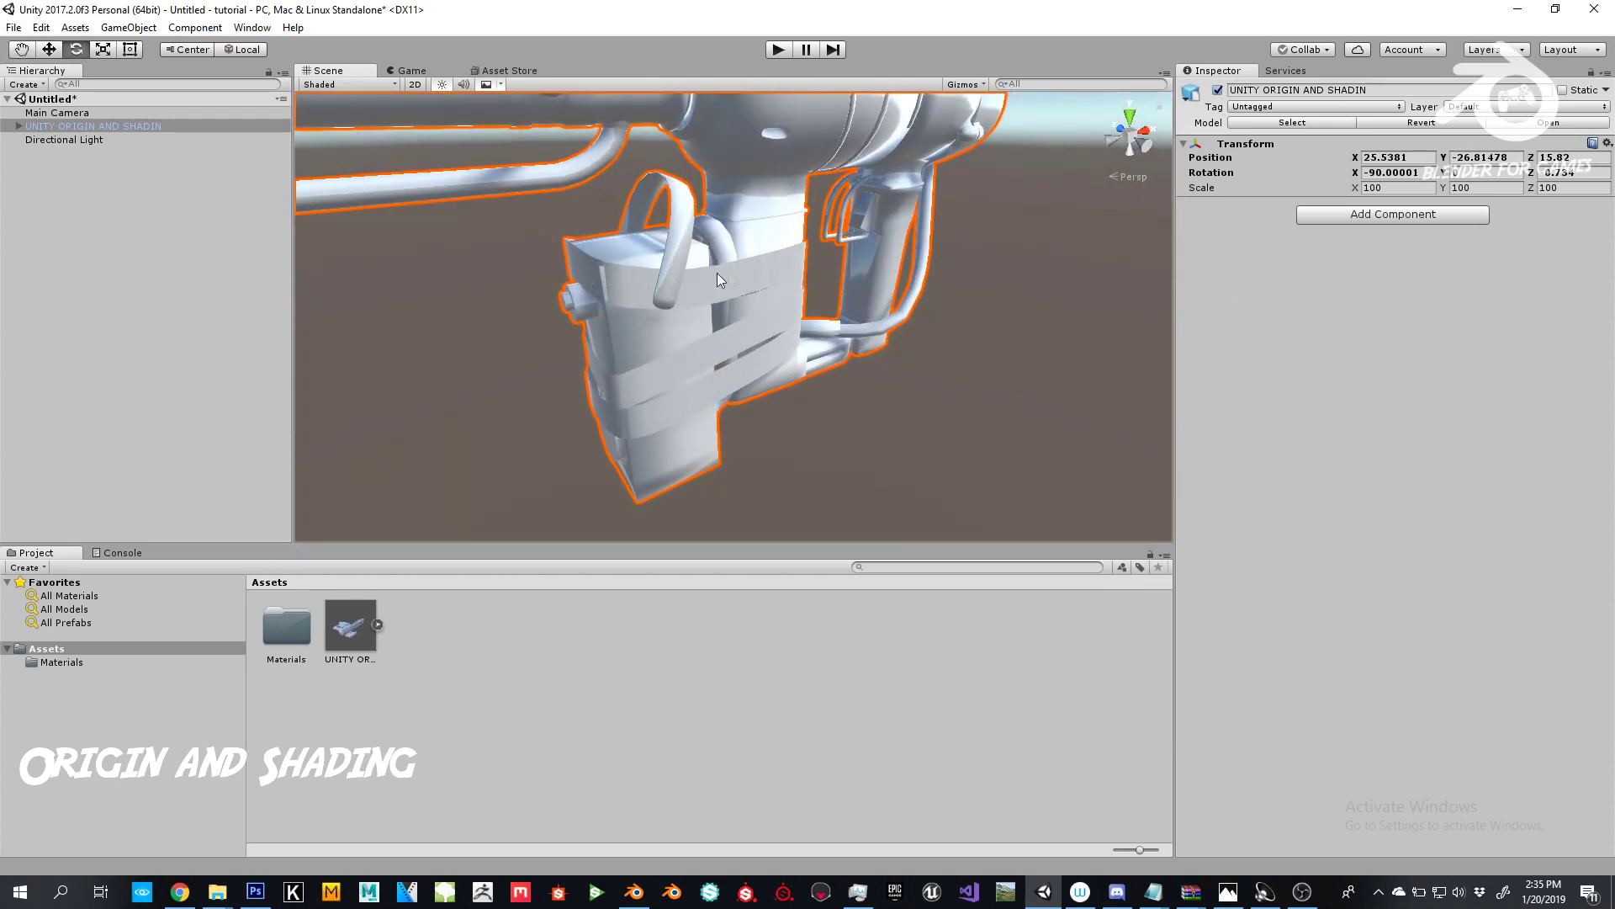
key("alt+Tab")
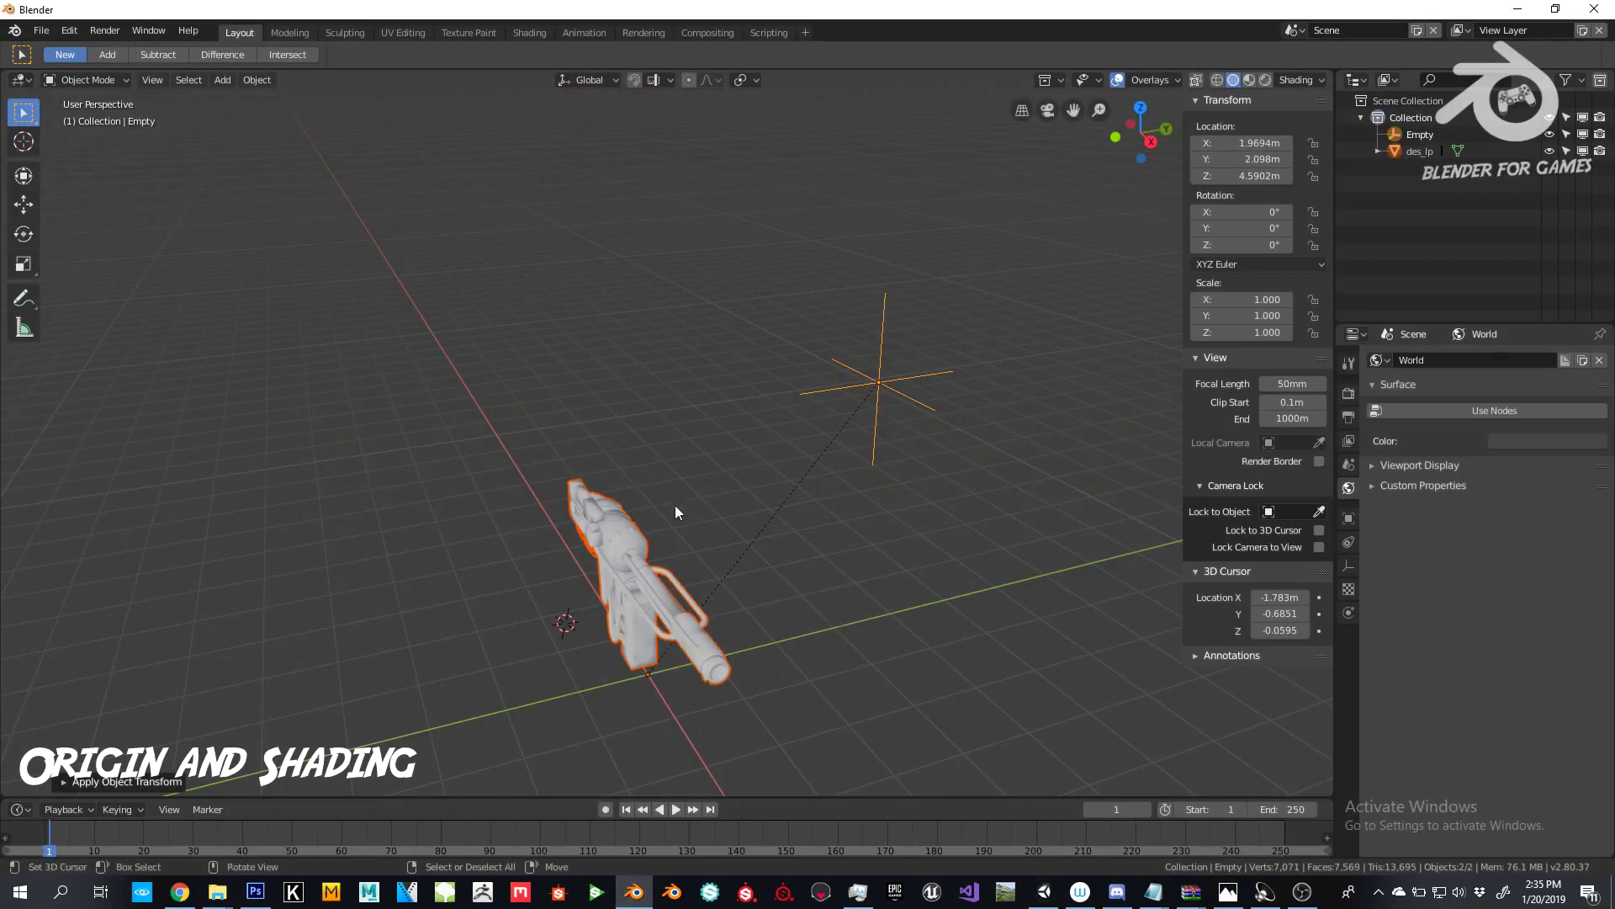
left_click_drag(674, 511, 734, 386, "alt")
left_click(690, 452)
scroll(746, 439, "up", 4)
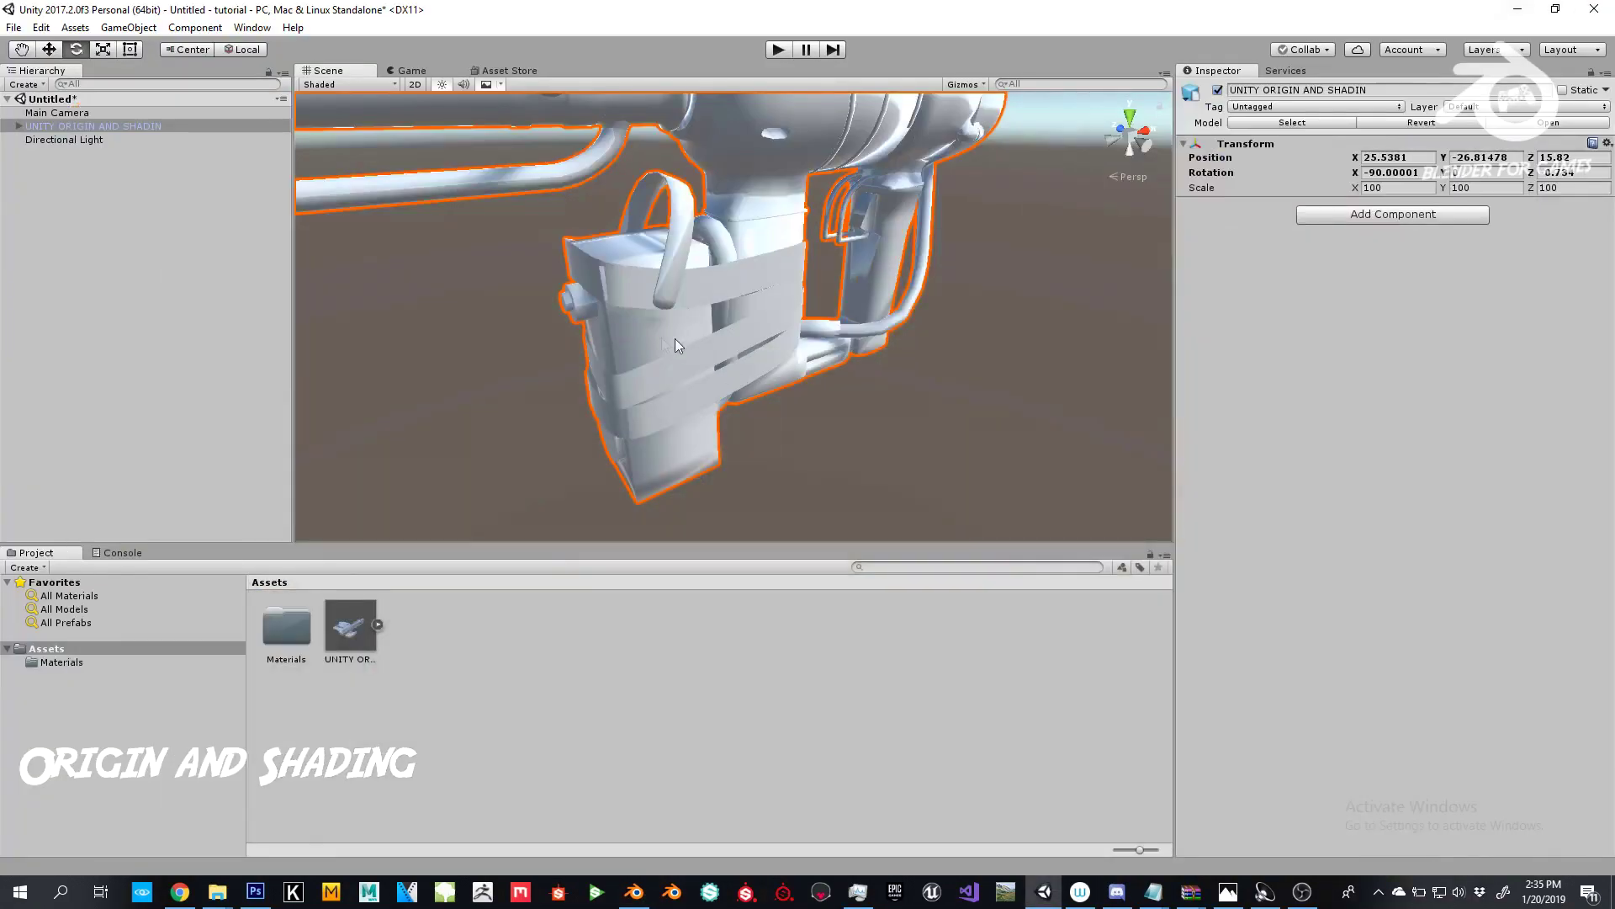
scroll(592, 362, "down", 5)
left_click_drag(592, 362, 494, 407, "alt")
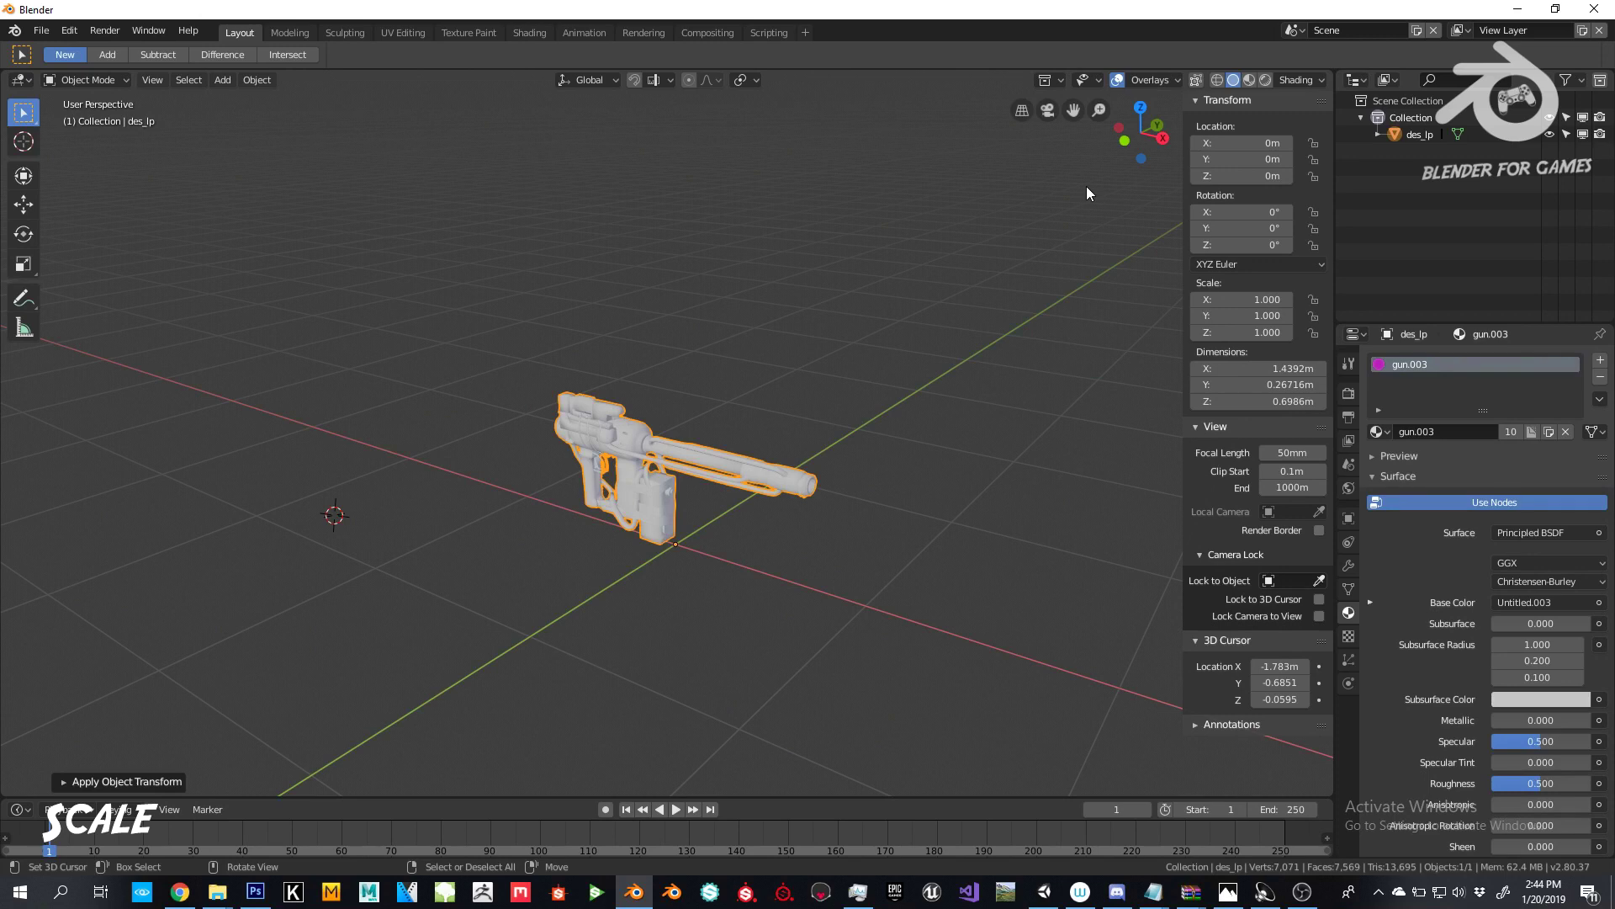
Step: Scale the gun down uniformly to about 0.235 in Blender and apply its rotation and scale
middle_click_drag(1060, 237, 811, 467)
key("s")
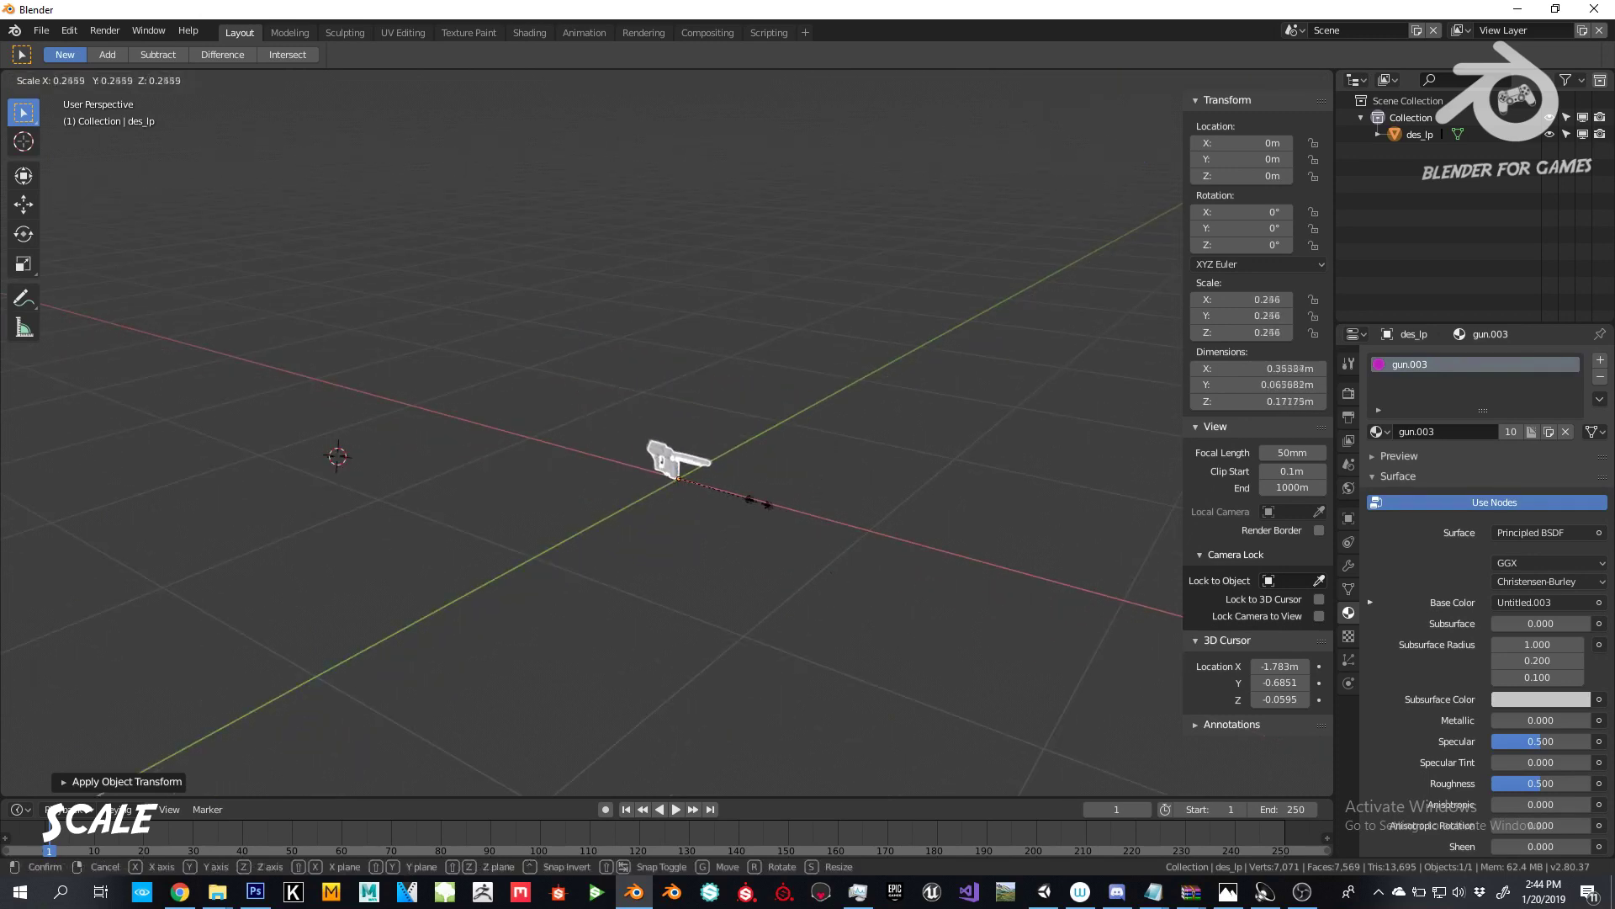
left_click(757, 501)
scroll(784, 504, "up", 3)
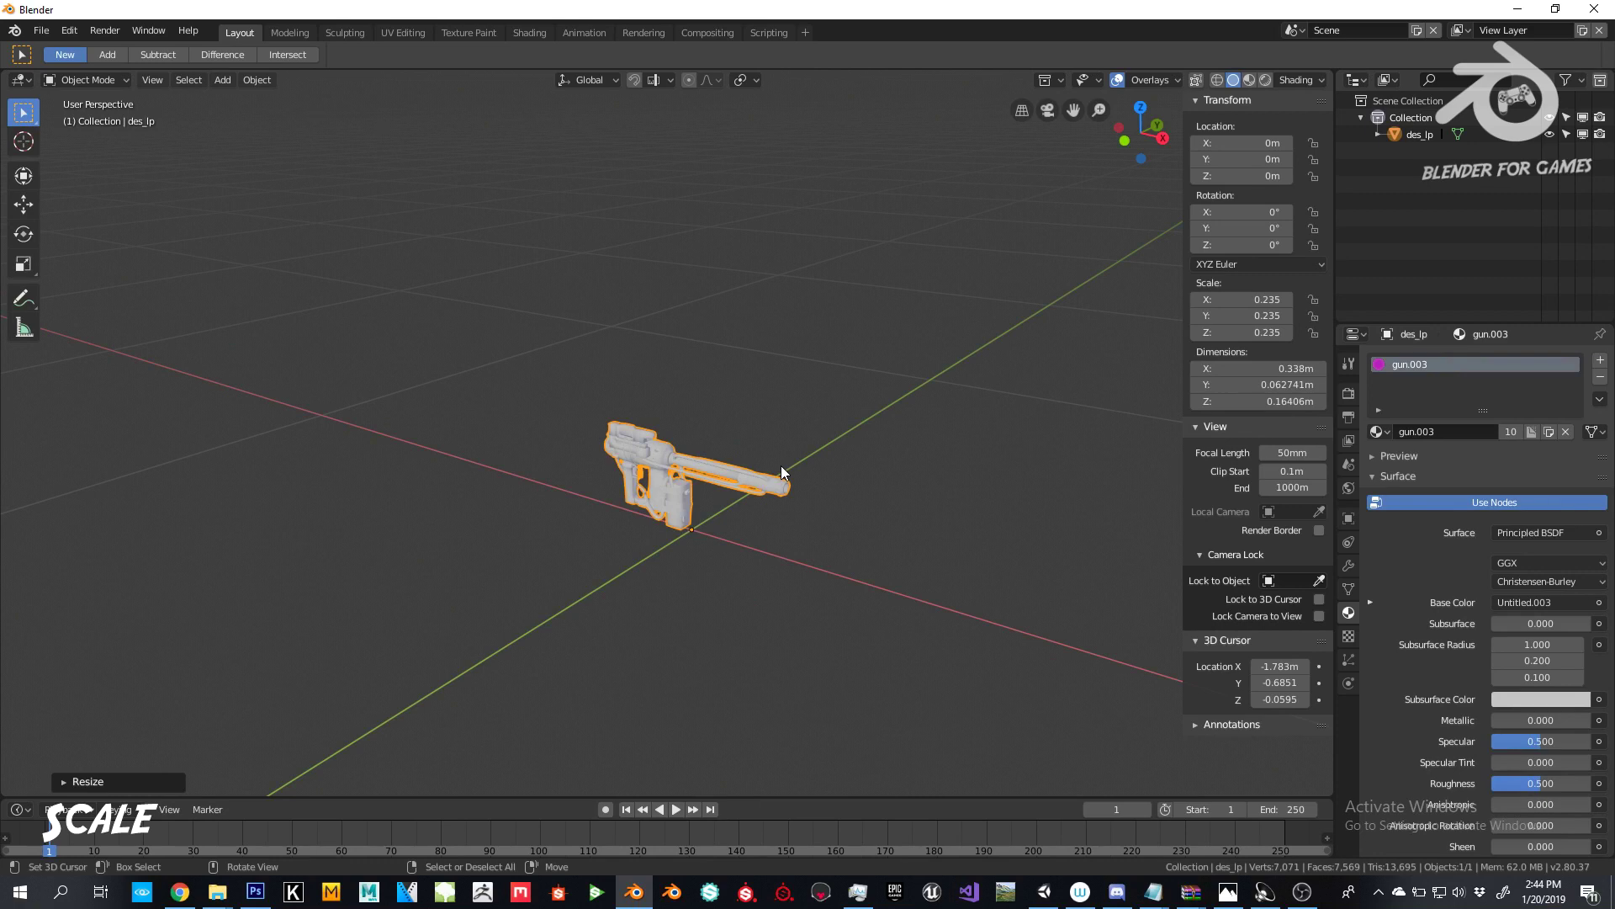
key("ctrl+a")
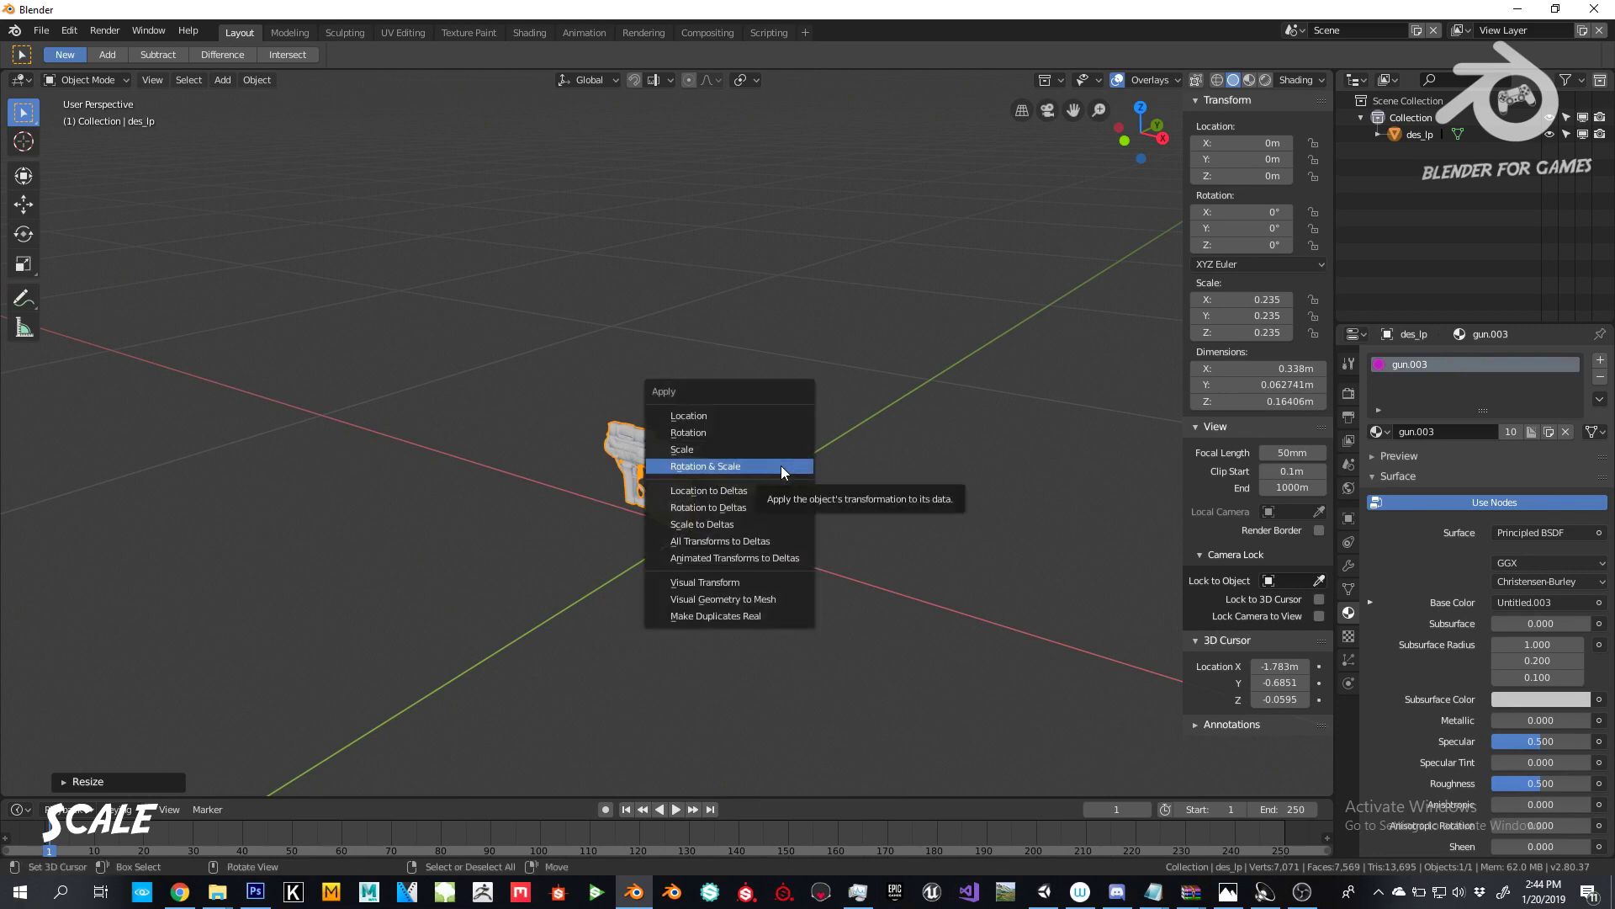
left_click(781, 466)
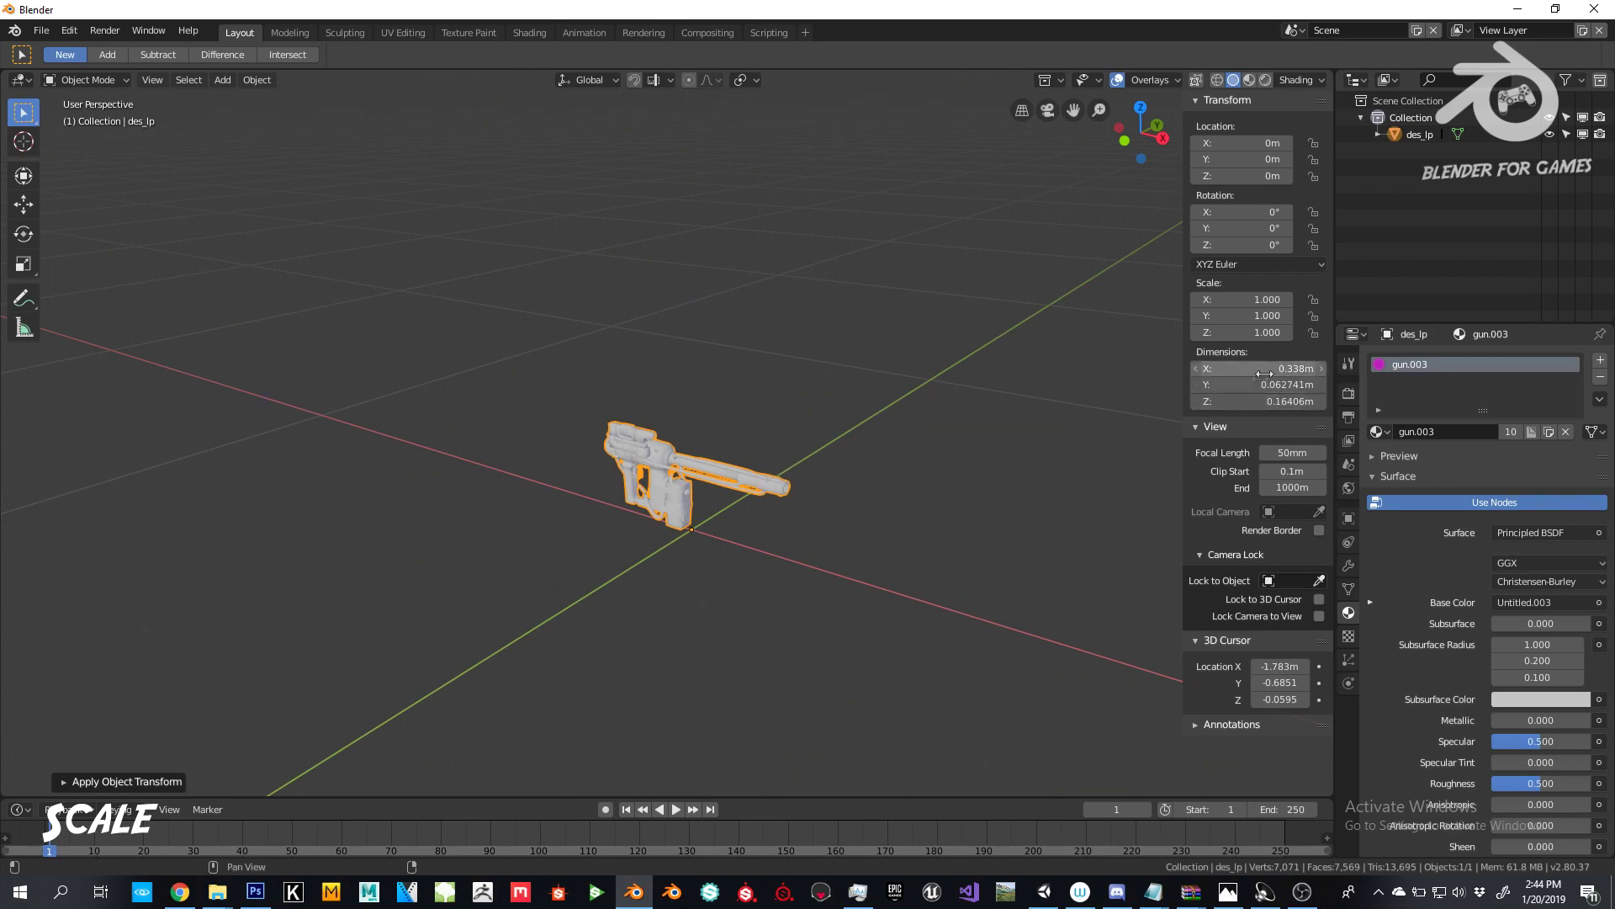
middle_click_drag(804, 411, 691, 422, "shift")
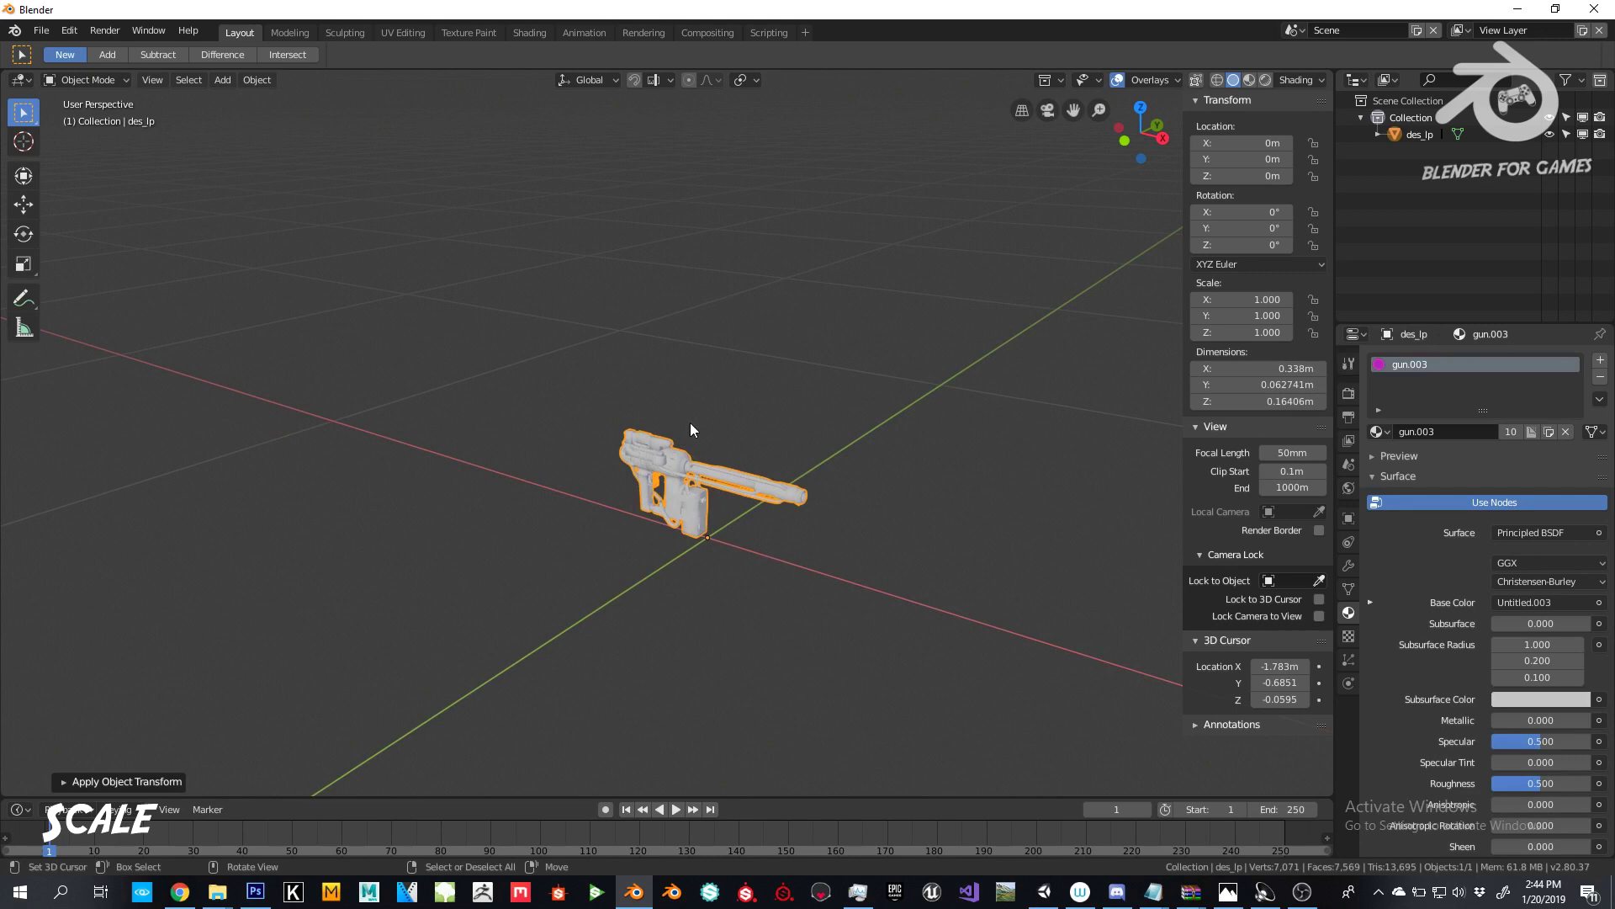
Step: Export the gun as FBX over UNITY sclae.fbx in the tutorials folder, with All Local scaling and experimental Apply Transform enabled
left_click(40, 31)
mouse_move(98, 355)
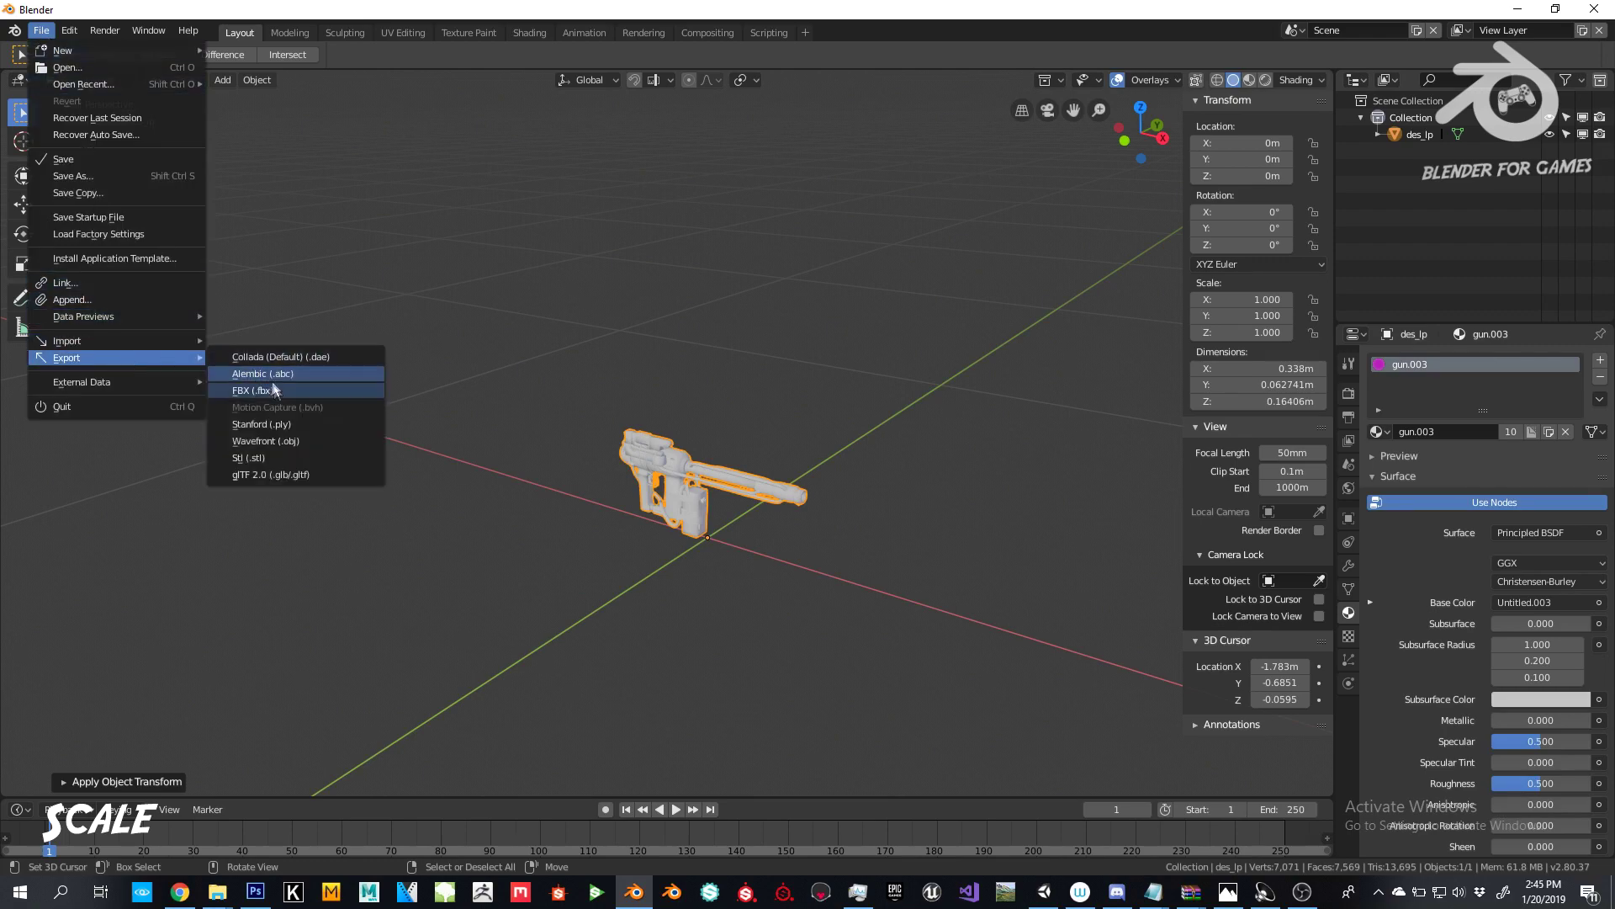
left_click(270, 373)
left_click(270, 263)
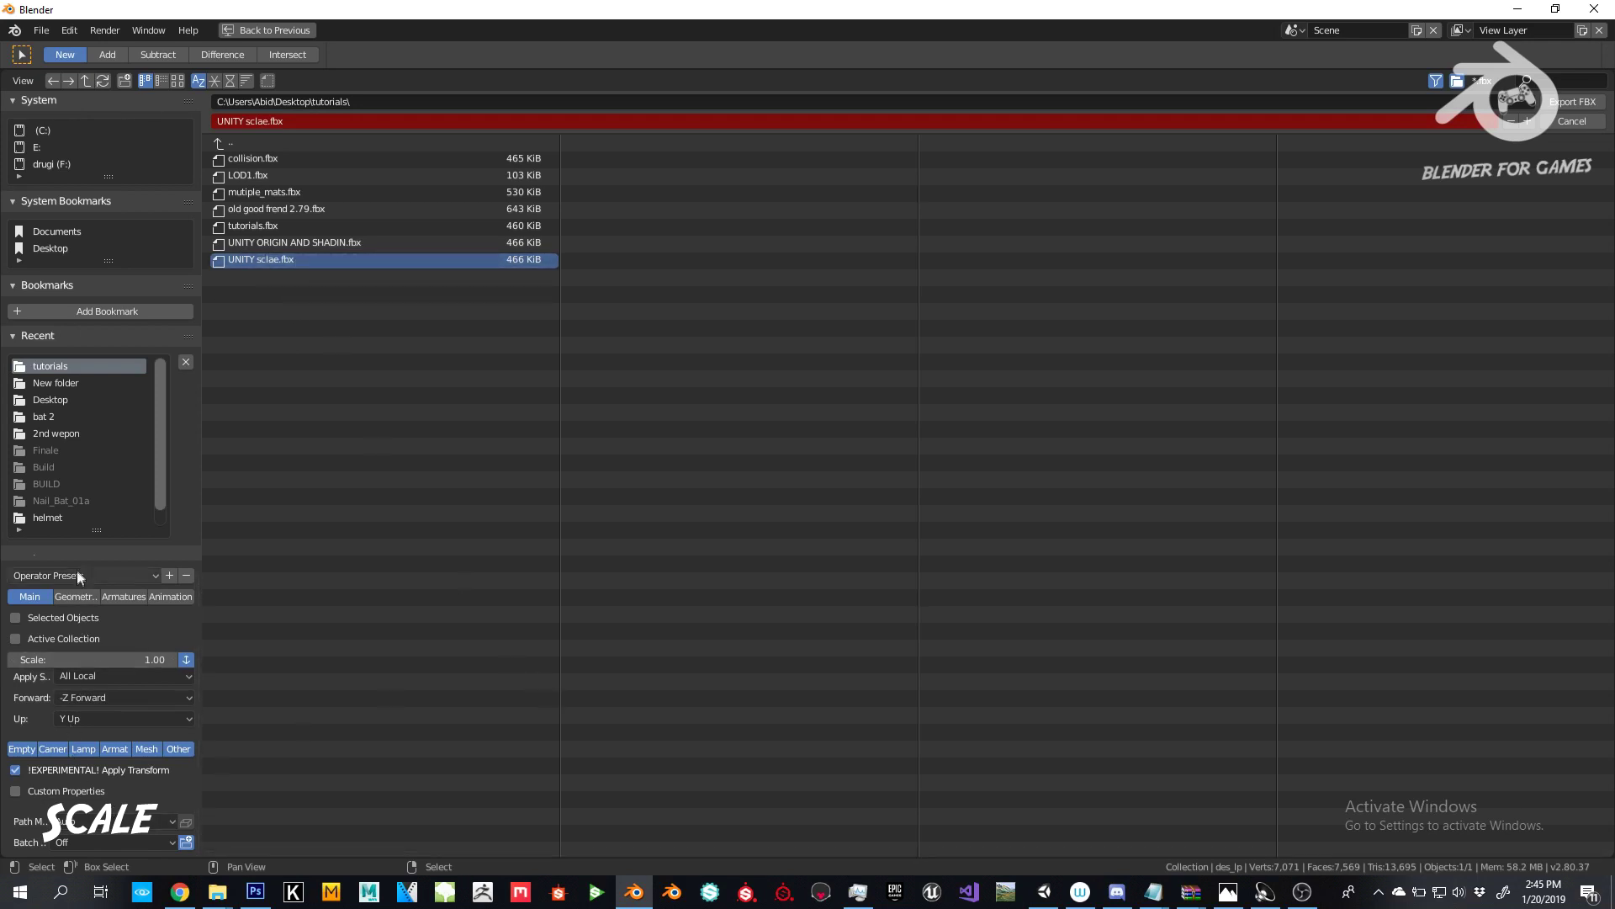
scroll(94, 624, "up", 1)
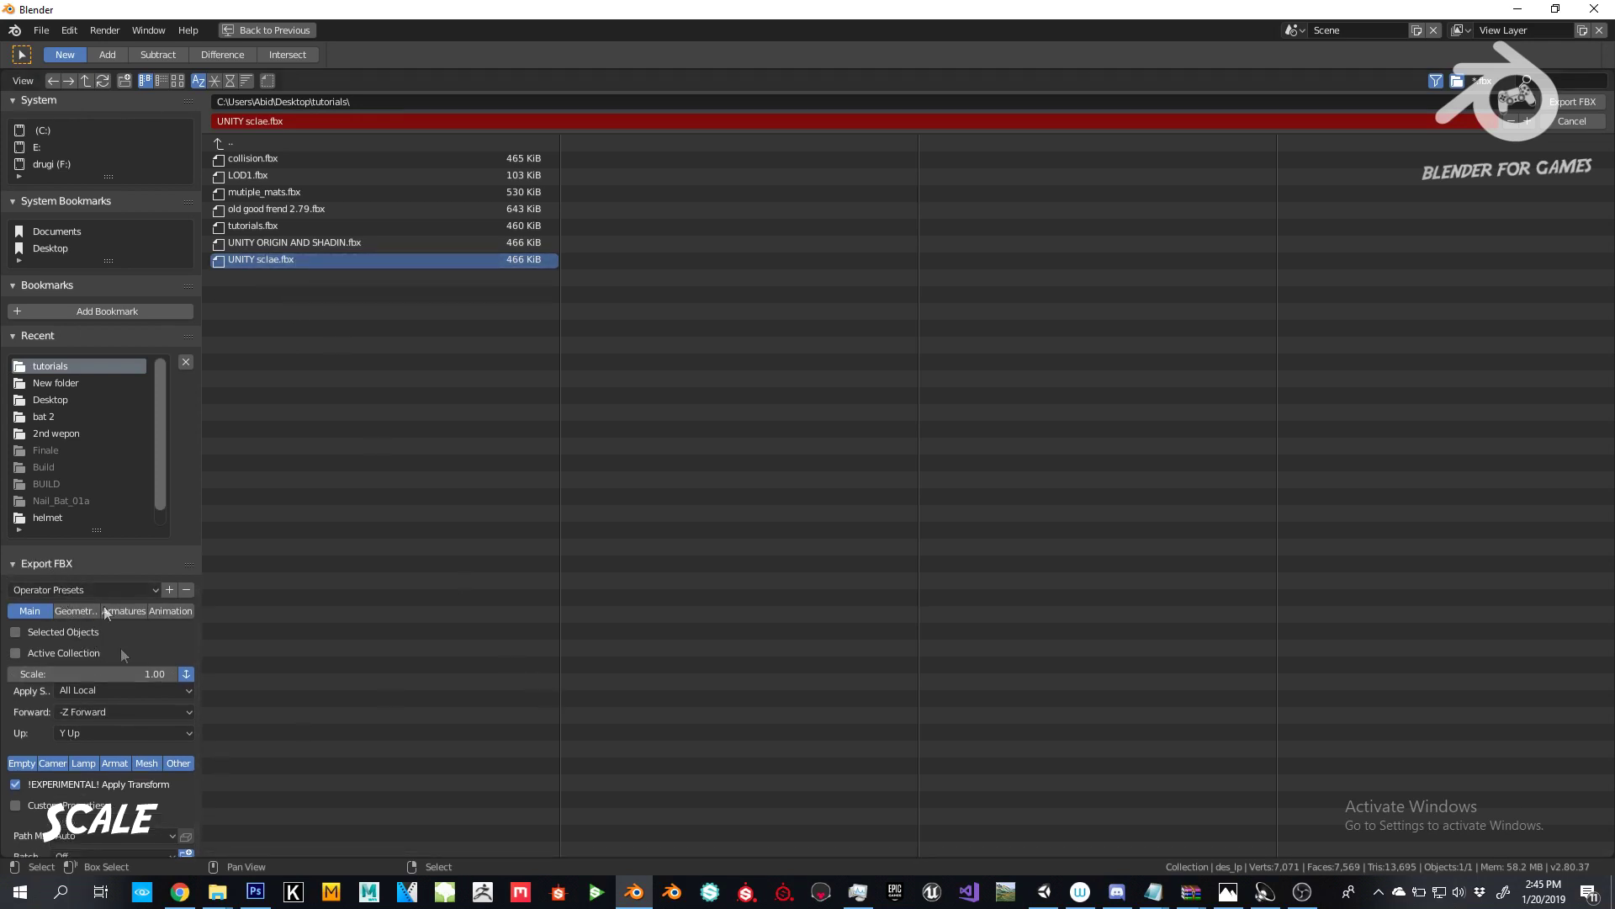
scroll(82, 650, "down", 1)
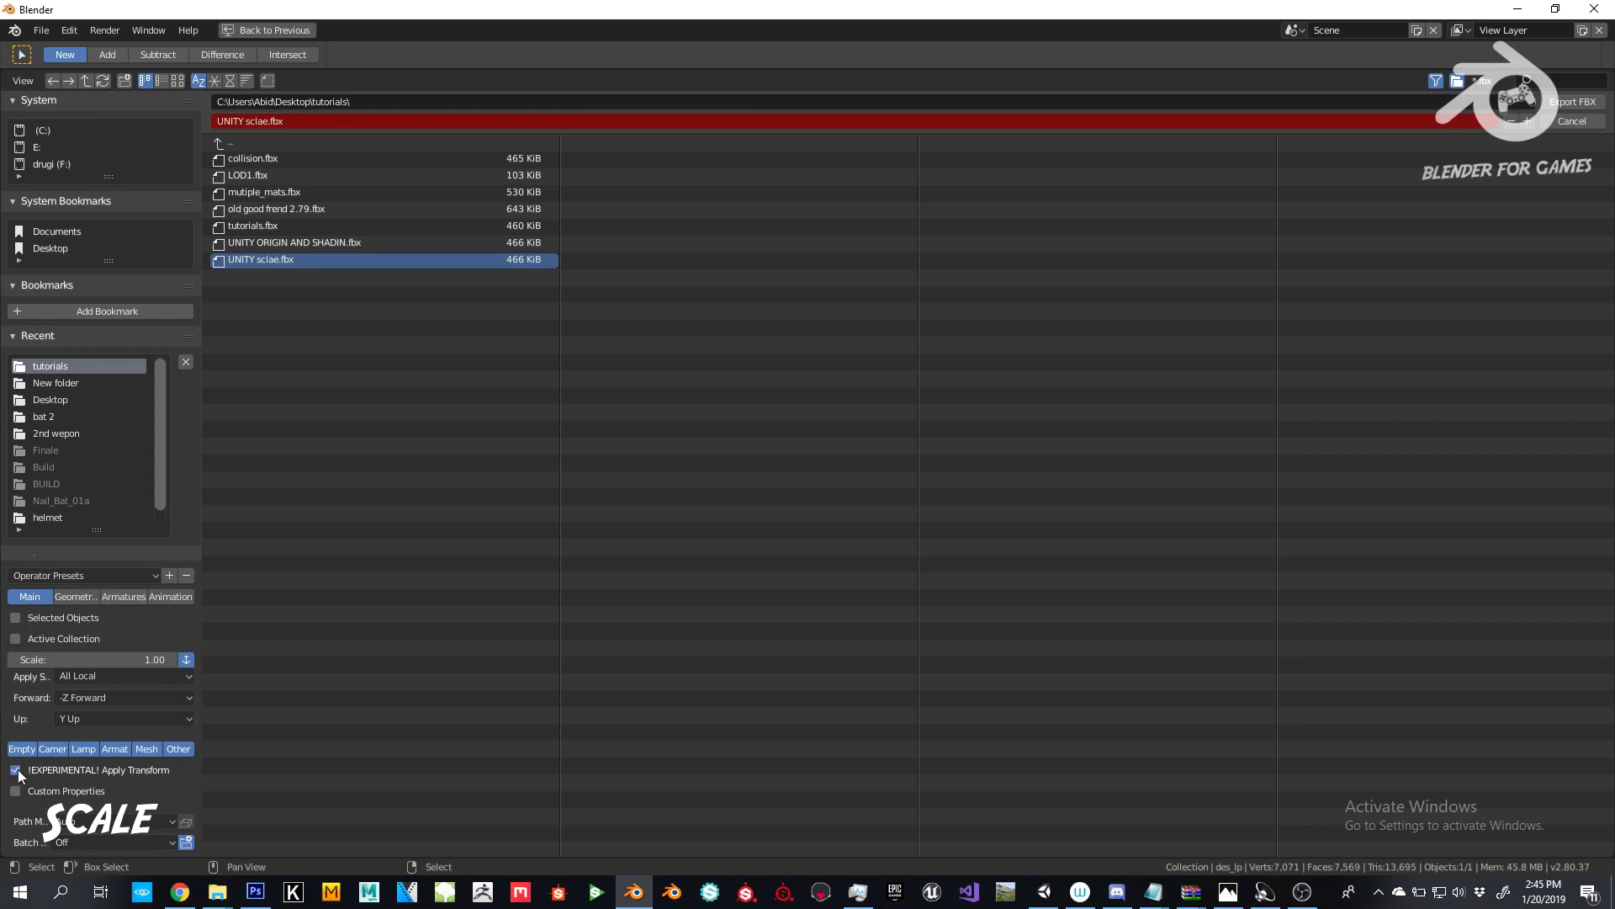
double_click(288, 265)
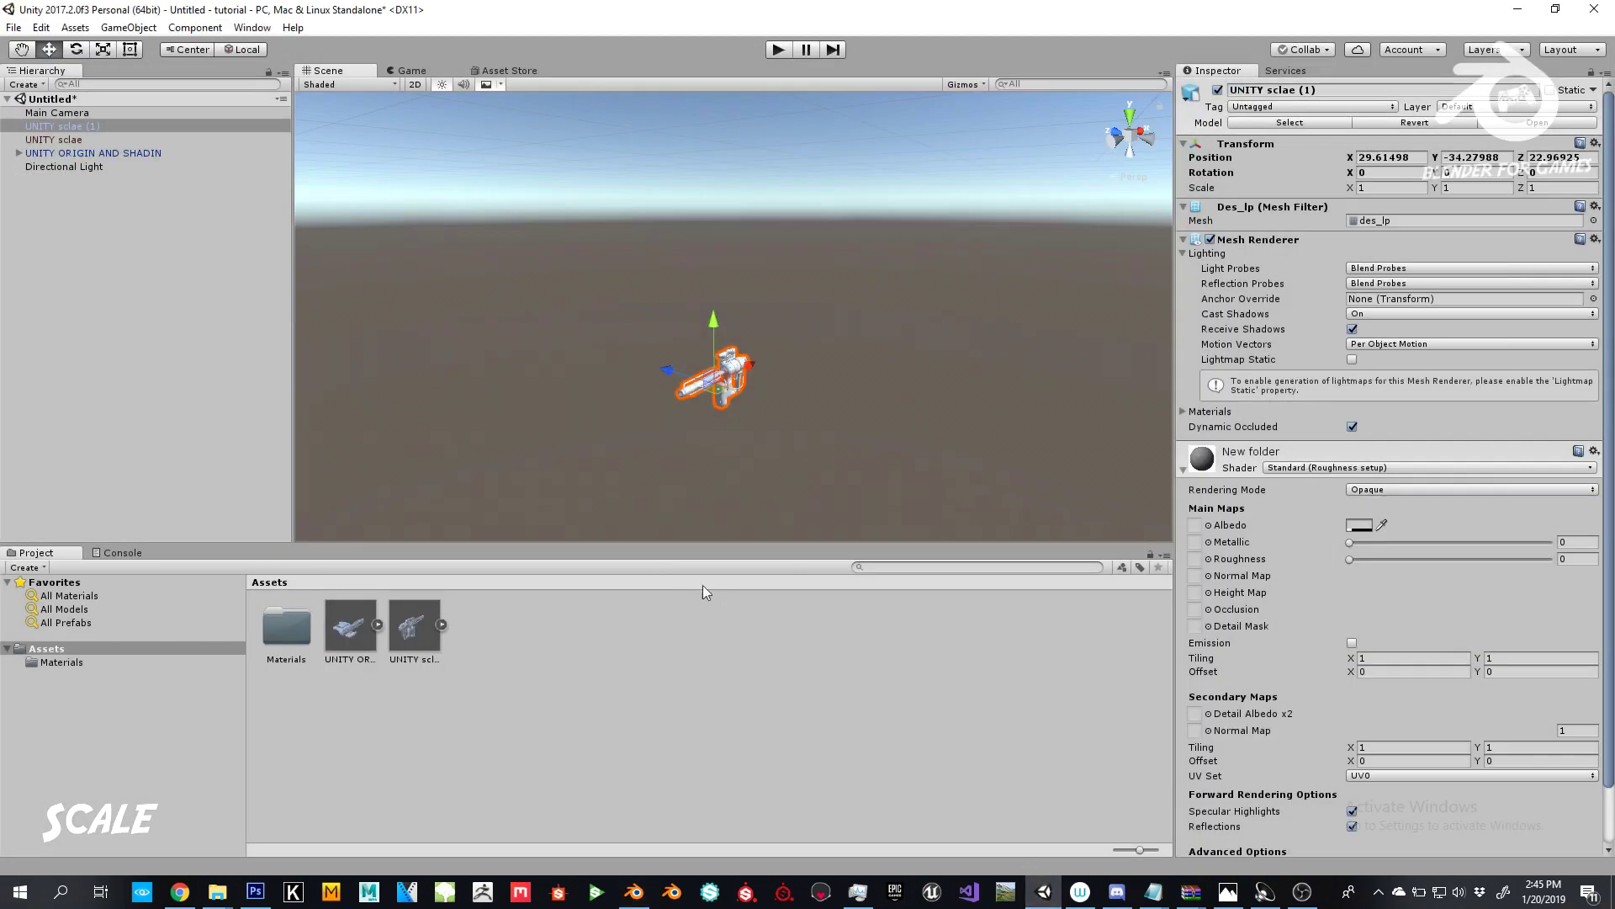
Step: In Unity, delete the old UNITY sclae and UNITY ORIGIN AND SHADIN models from the project's Assets
left_click(406, 638)
key("Delete")
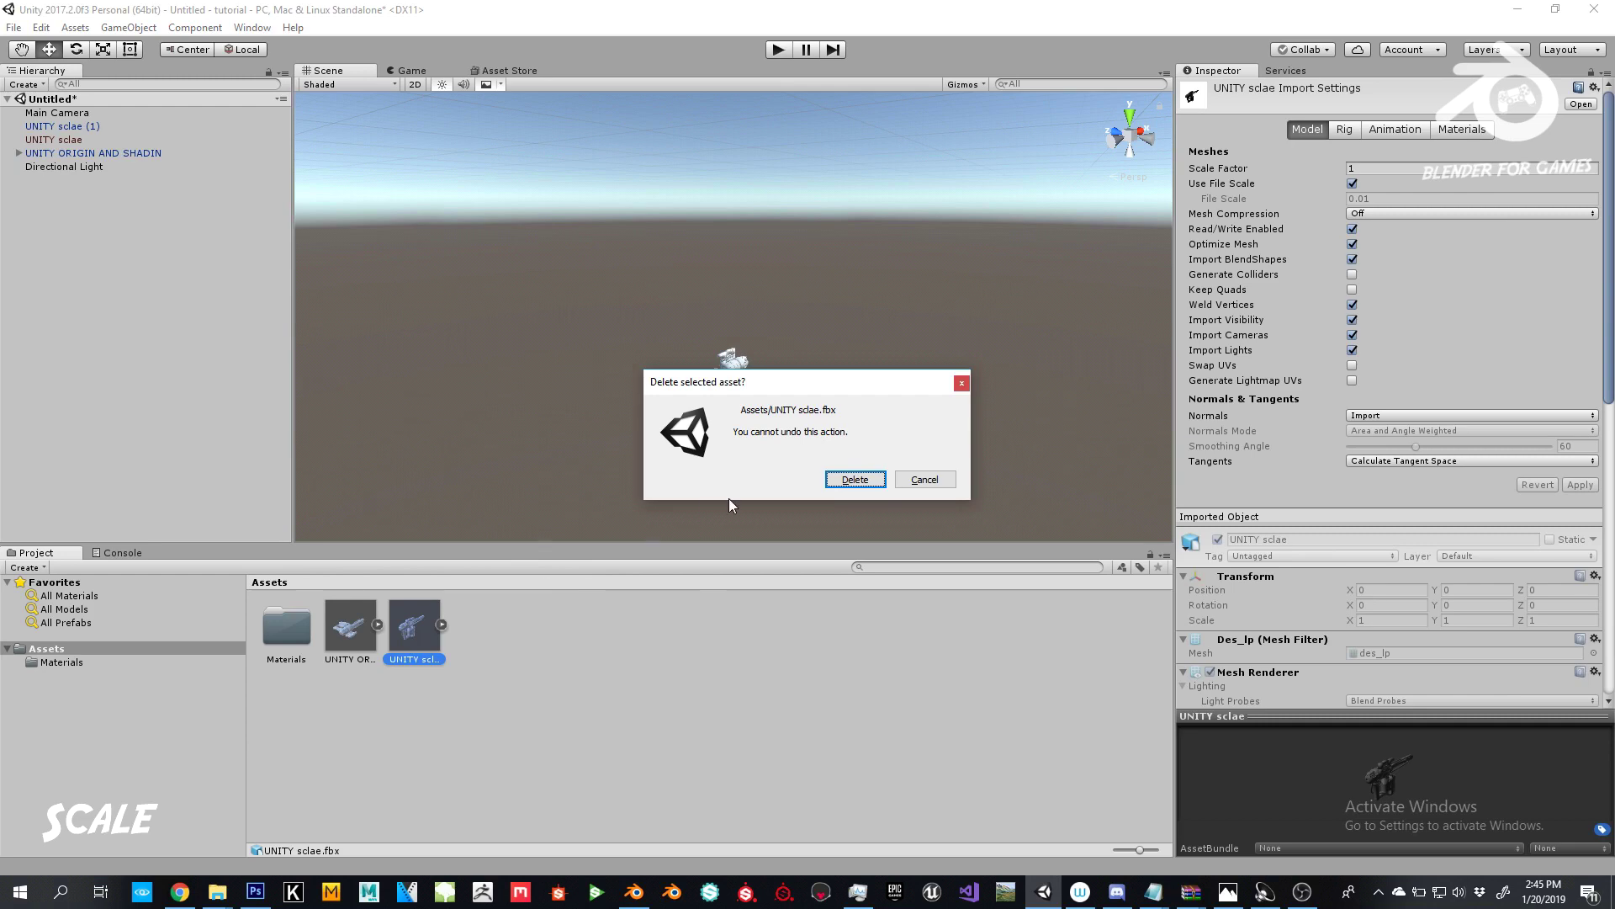
left_click(855, 479)
left_click(352, 638)
key("Delete")
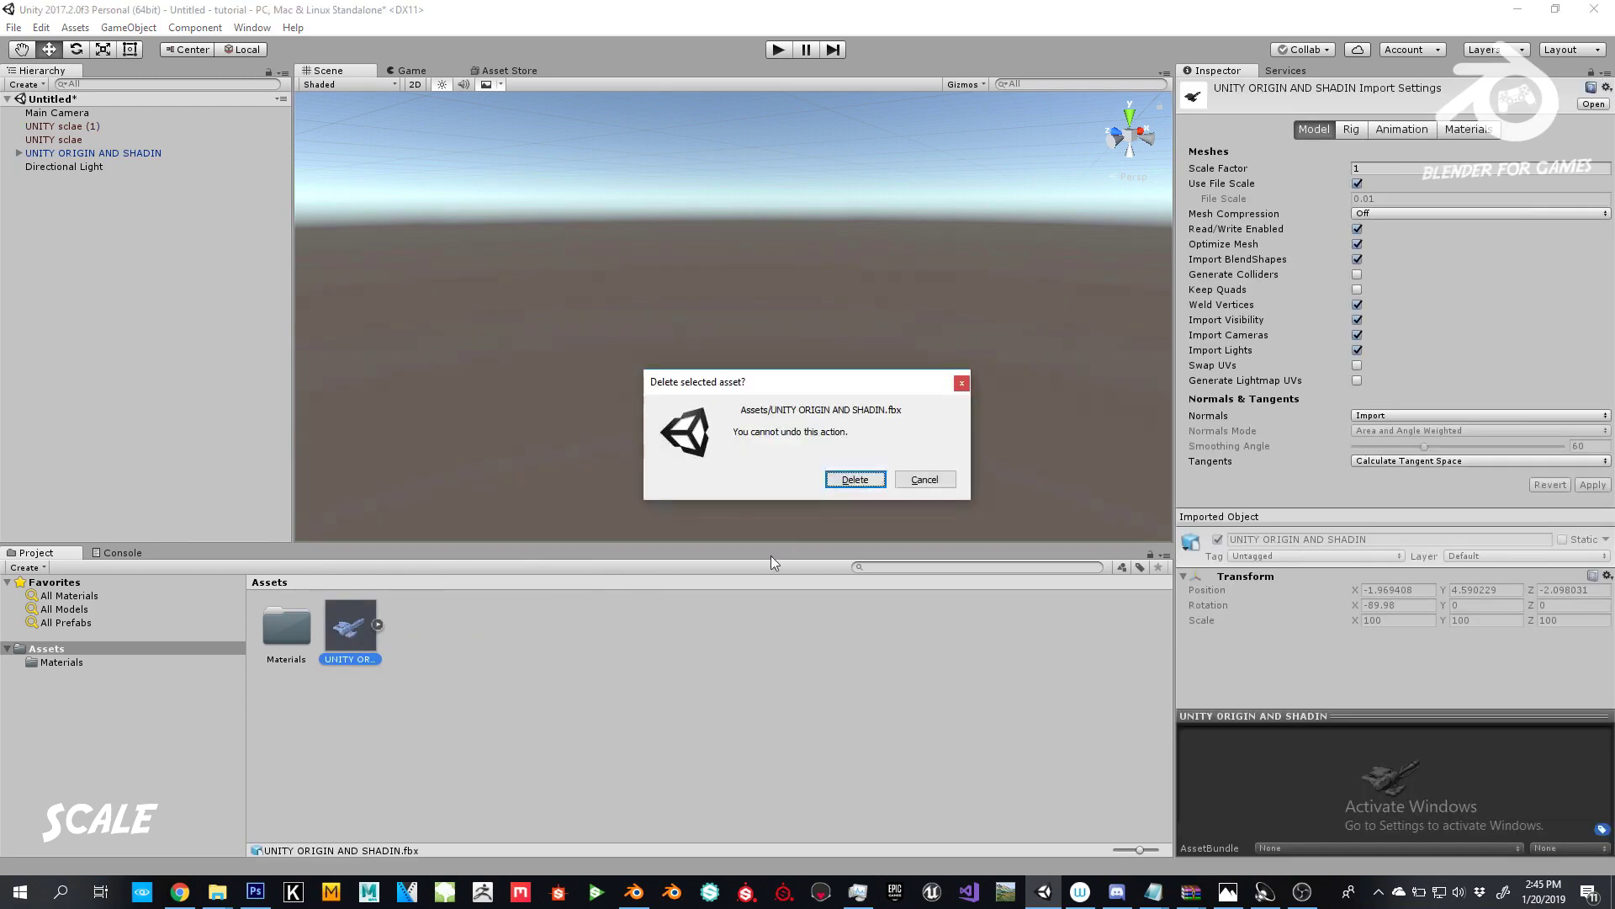
left_click(855, 479)
Step: Remove the leftover UNITY sclae and UNITY ORIGIN AND SHADIN objects from the scene
left_click(43, 125)
left_click(54, 139, "shift")
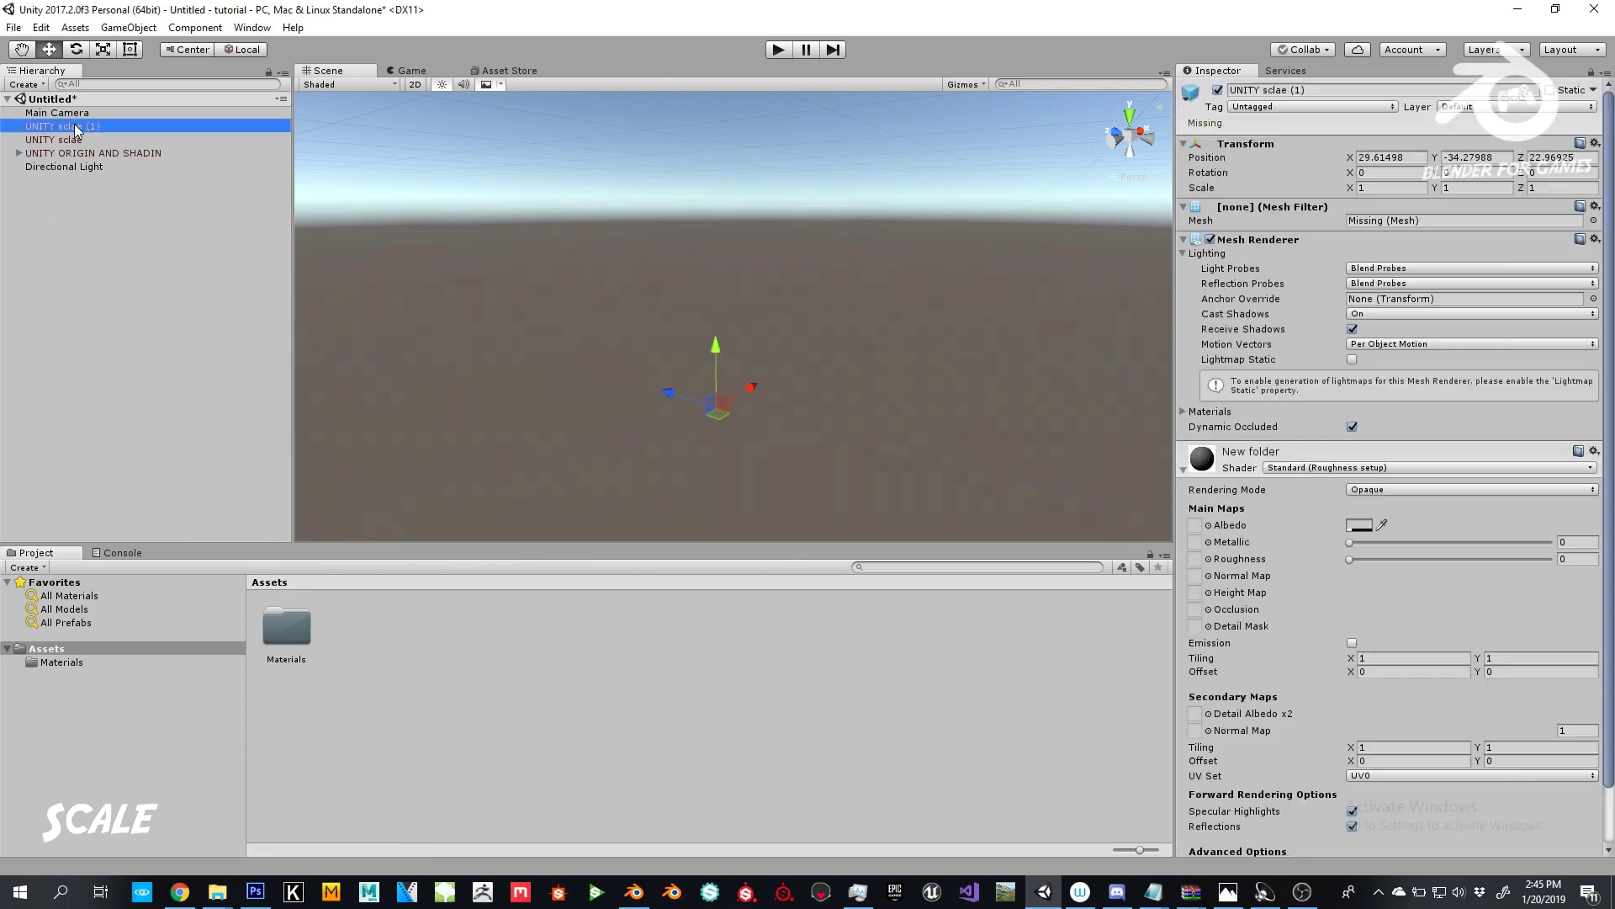
key("Delete")
left_click(77, 126)
key("Delete")
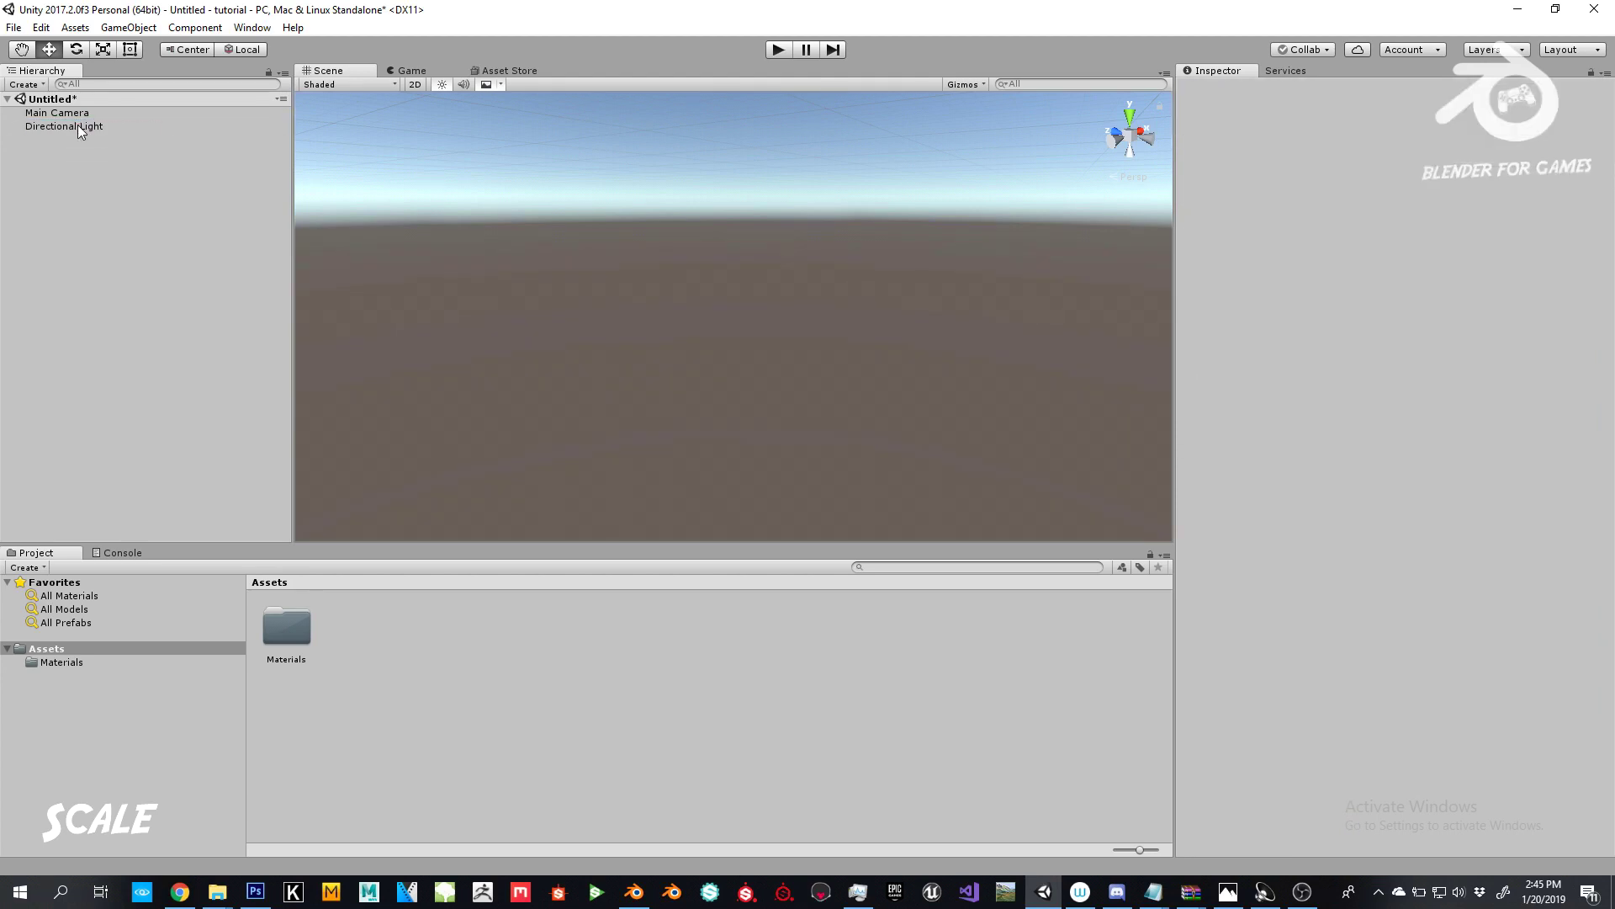
Step: Import UNITY sclae.fbx from the tutorials folder in File Explorer into the Unity project's Assets and minimize the folder window
left_click(216, 894)
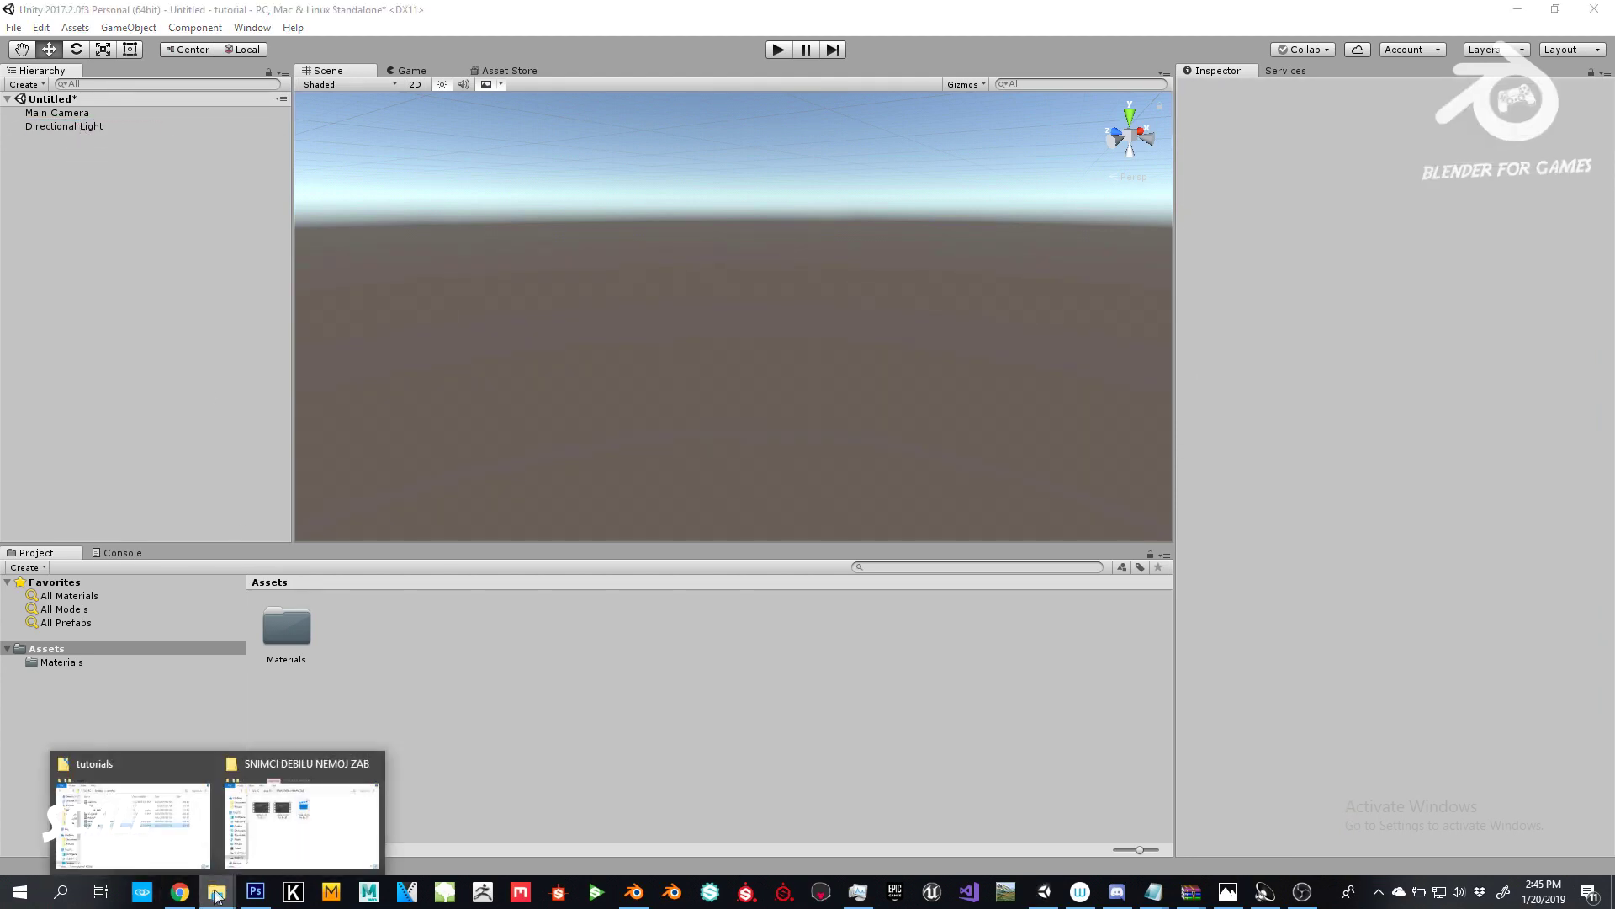
left_click(133, 820)
left_click_drag(1079, 415, 523, 726)
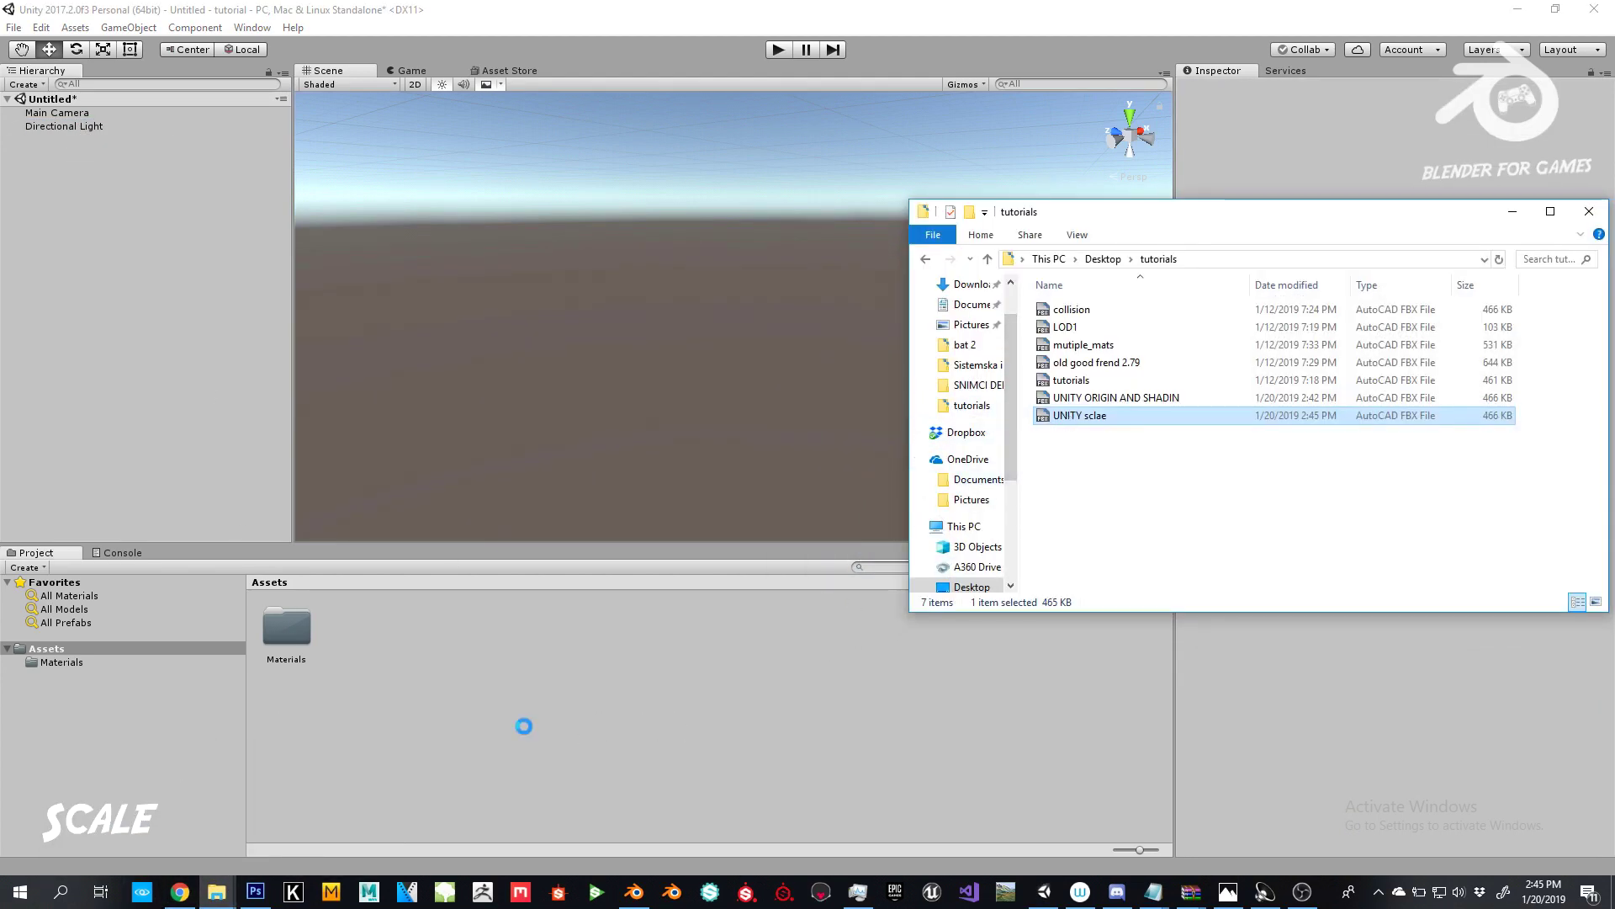
left_click(1512, 211)
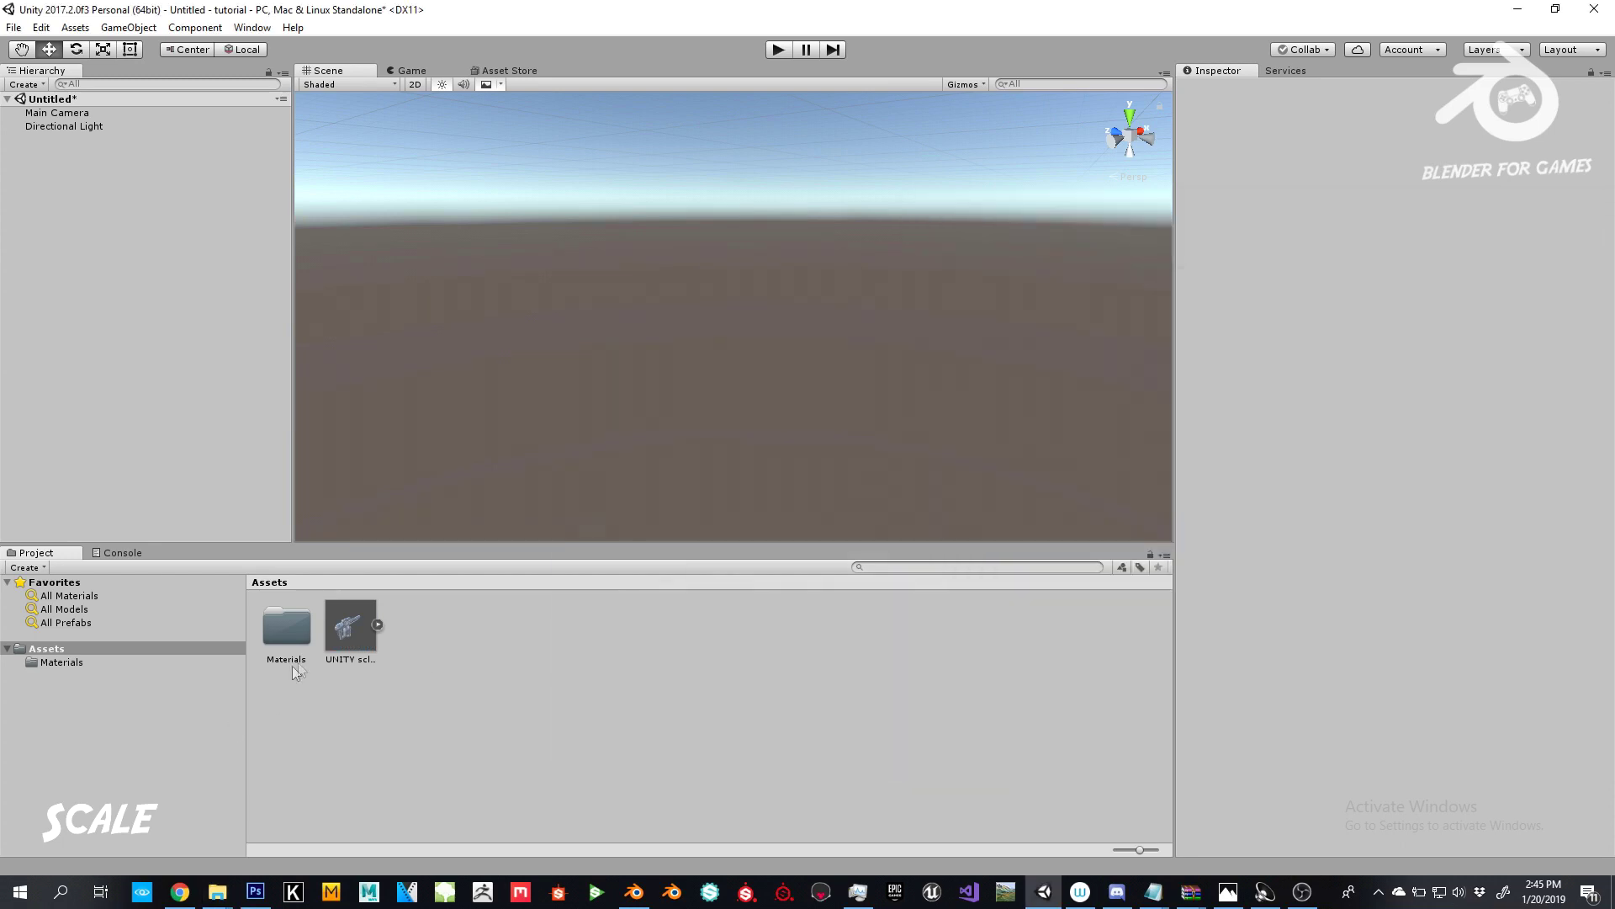
Step: Place the imported UNITY sclae gun model in the scene
left_click_drag(350, 625, 692, 488)
scroll(768, 426, "down", 5)
left_click_drag(768, 426, 707, 381, "alt")
Step: Check the gun's rotation values and raise the gun slightly to a Y position of -35.952
key("Tab")
key("Tab")
left_click(1373, 173)
key("Tab")
key("Tab")
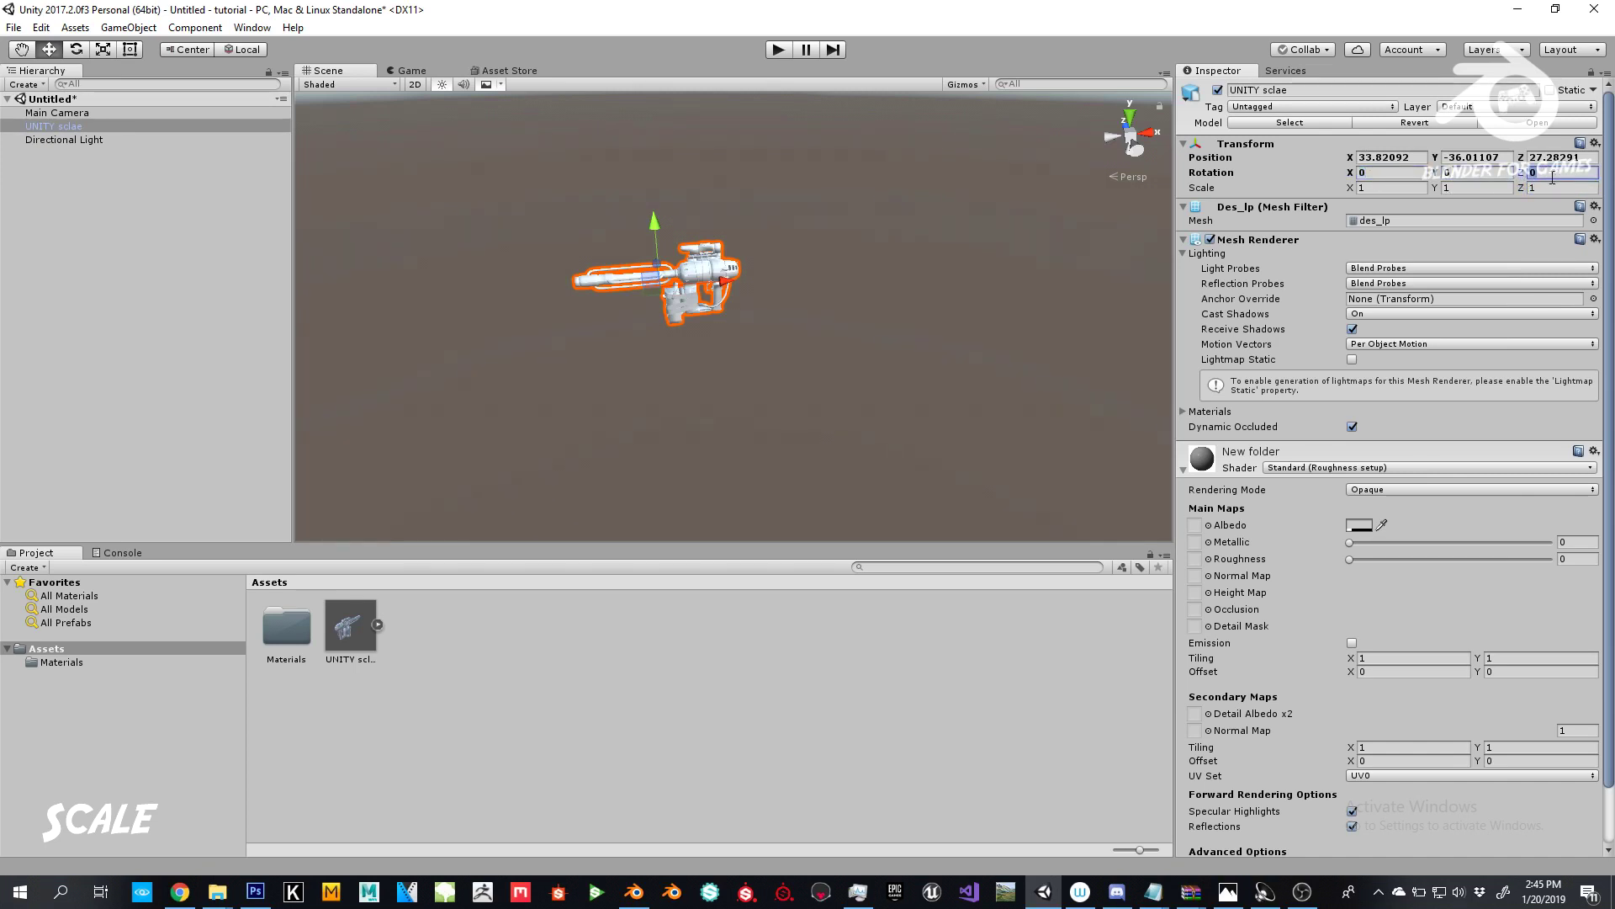
left_click(1403, 173)
left_click_drag(880, 349, 859, 318, "alt")
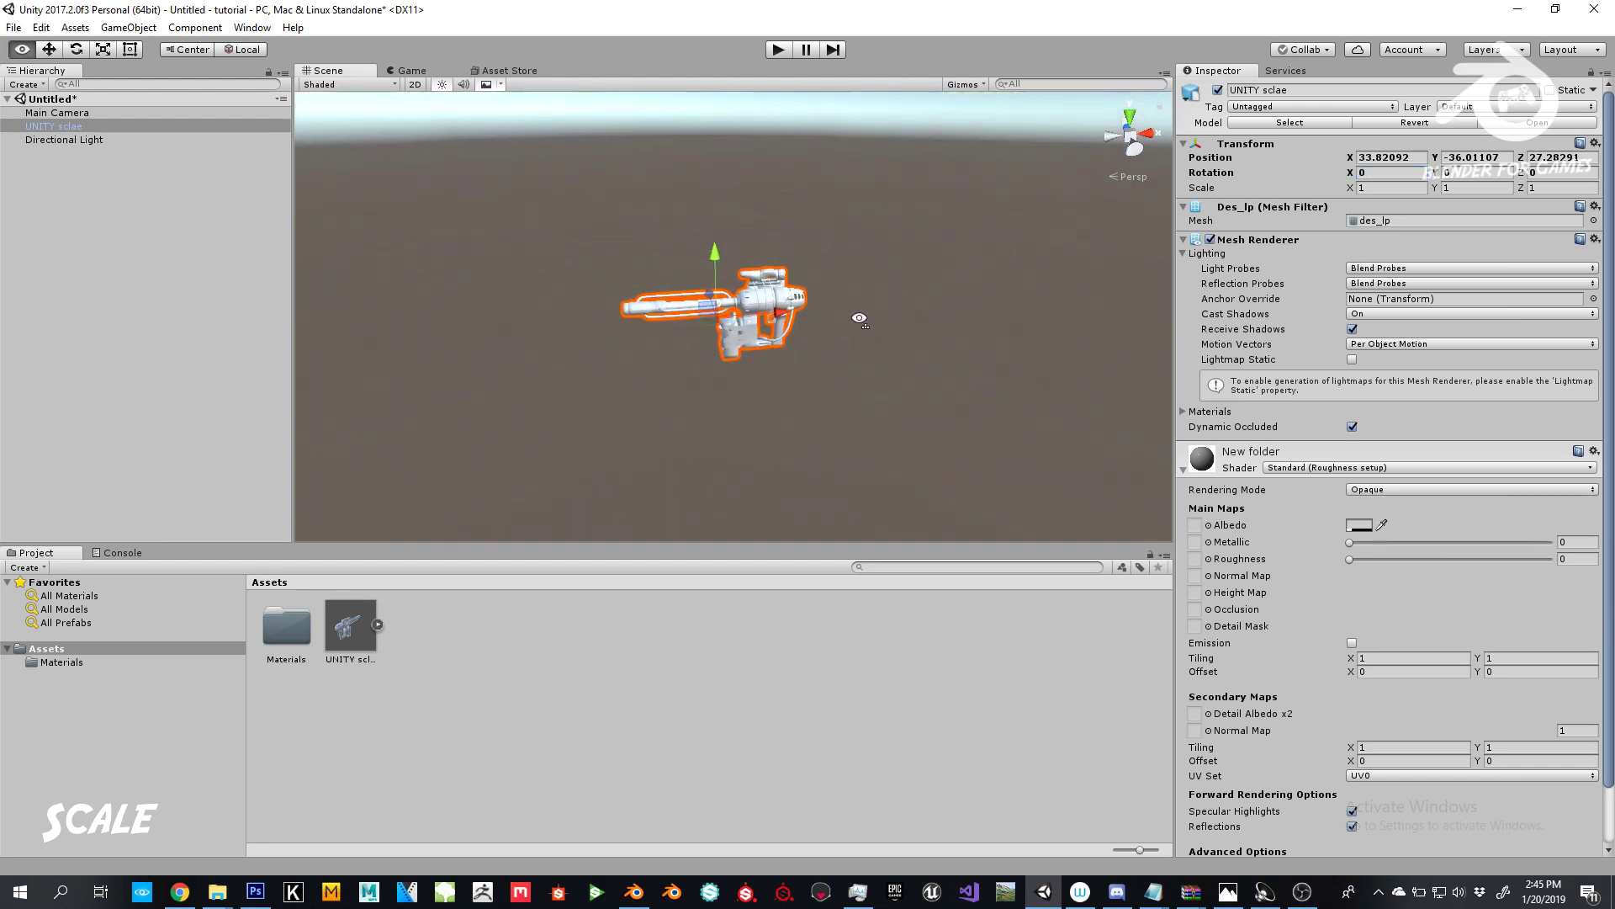
left_click_drag(715, 257, 715, 227)
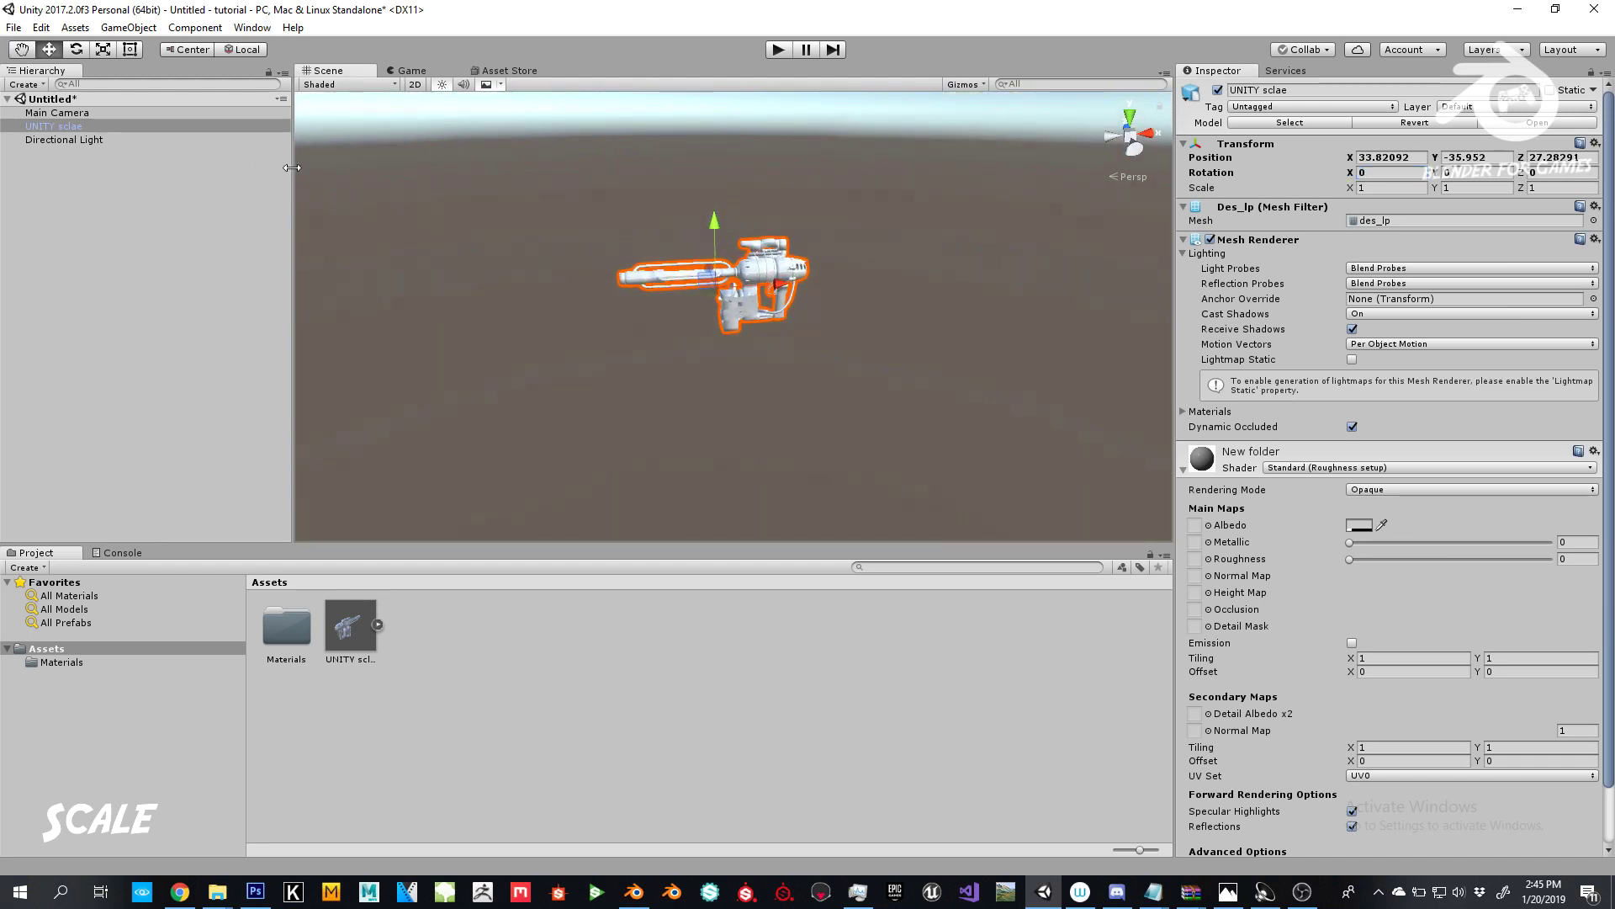
Step: Try scaling the gun in the scene with the Scale tool and undo the change
left_click(103, 49)
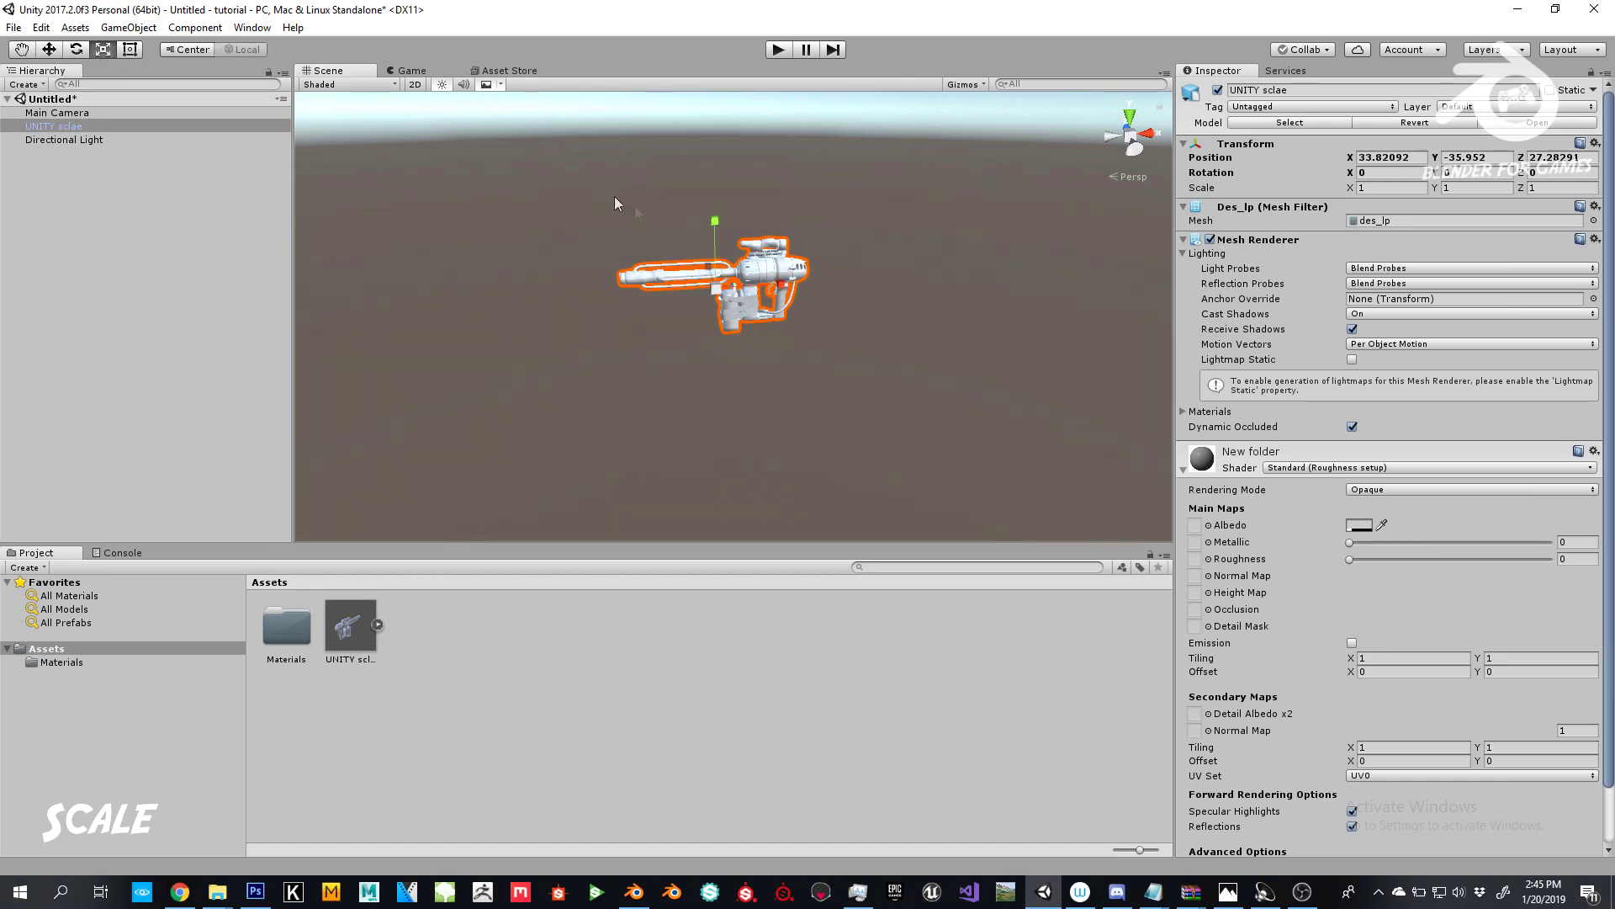
left_click_drag(719, 232, 775, 264)
key("ctrl+z")
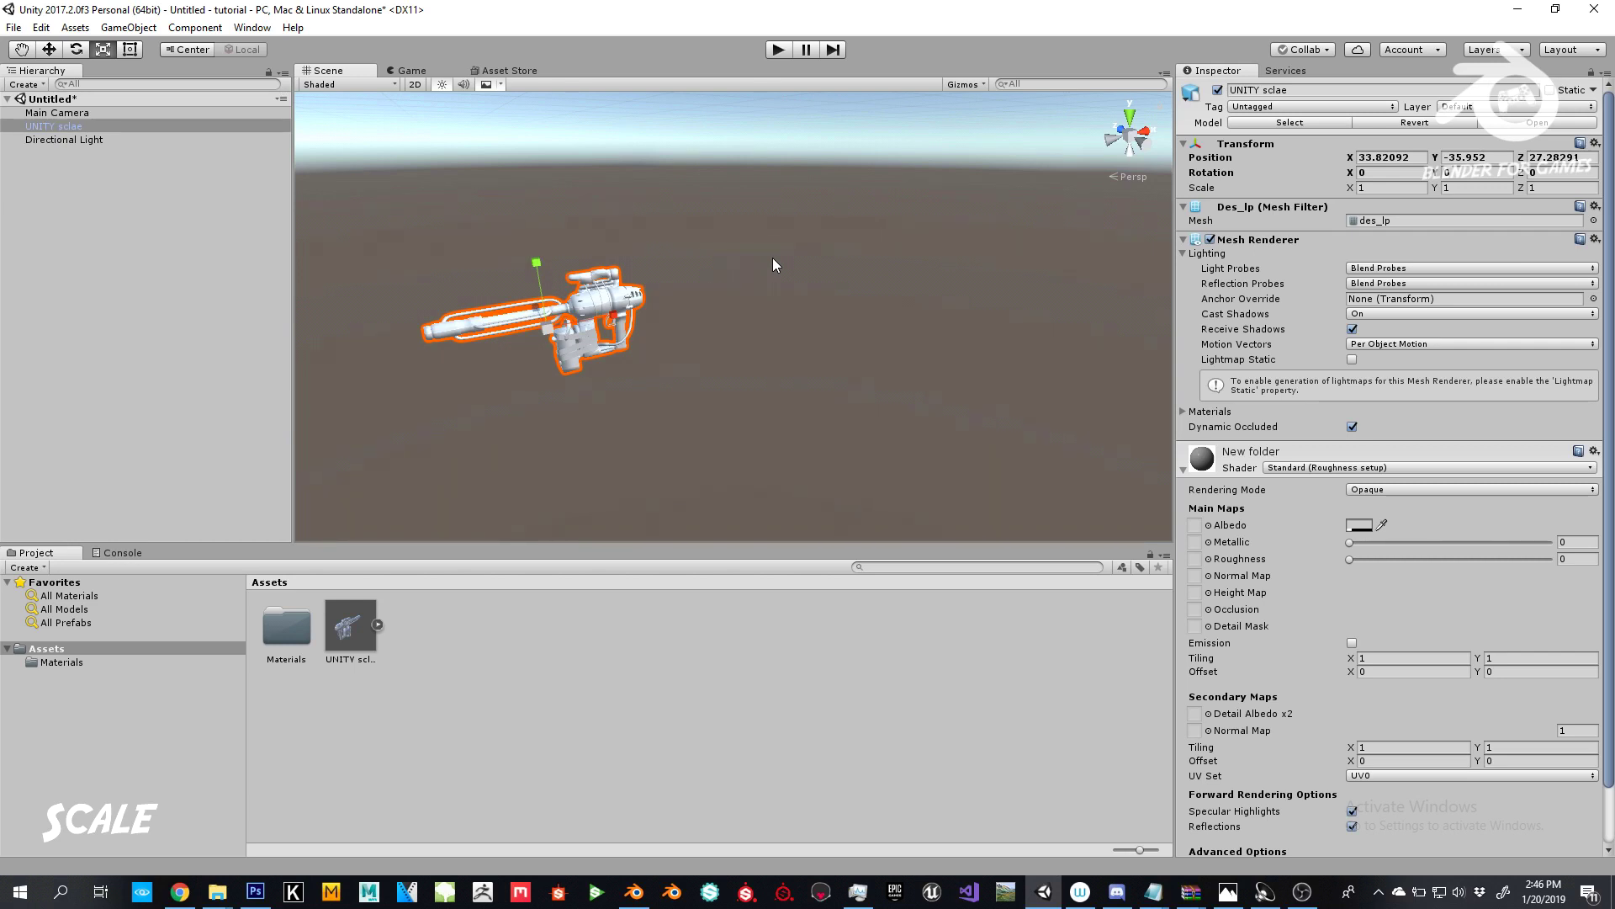
left_click_drag(773, 258, 711, 249, "alt")
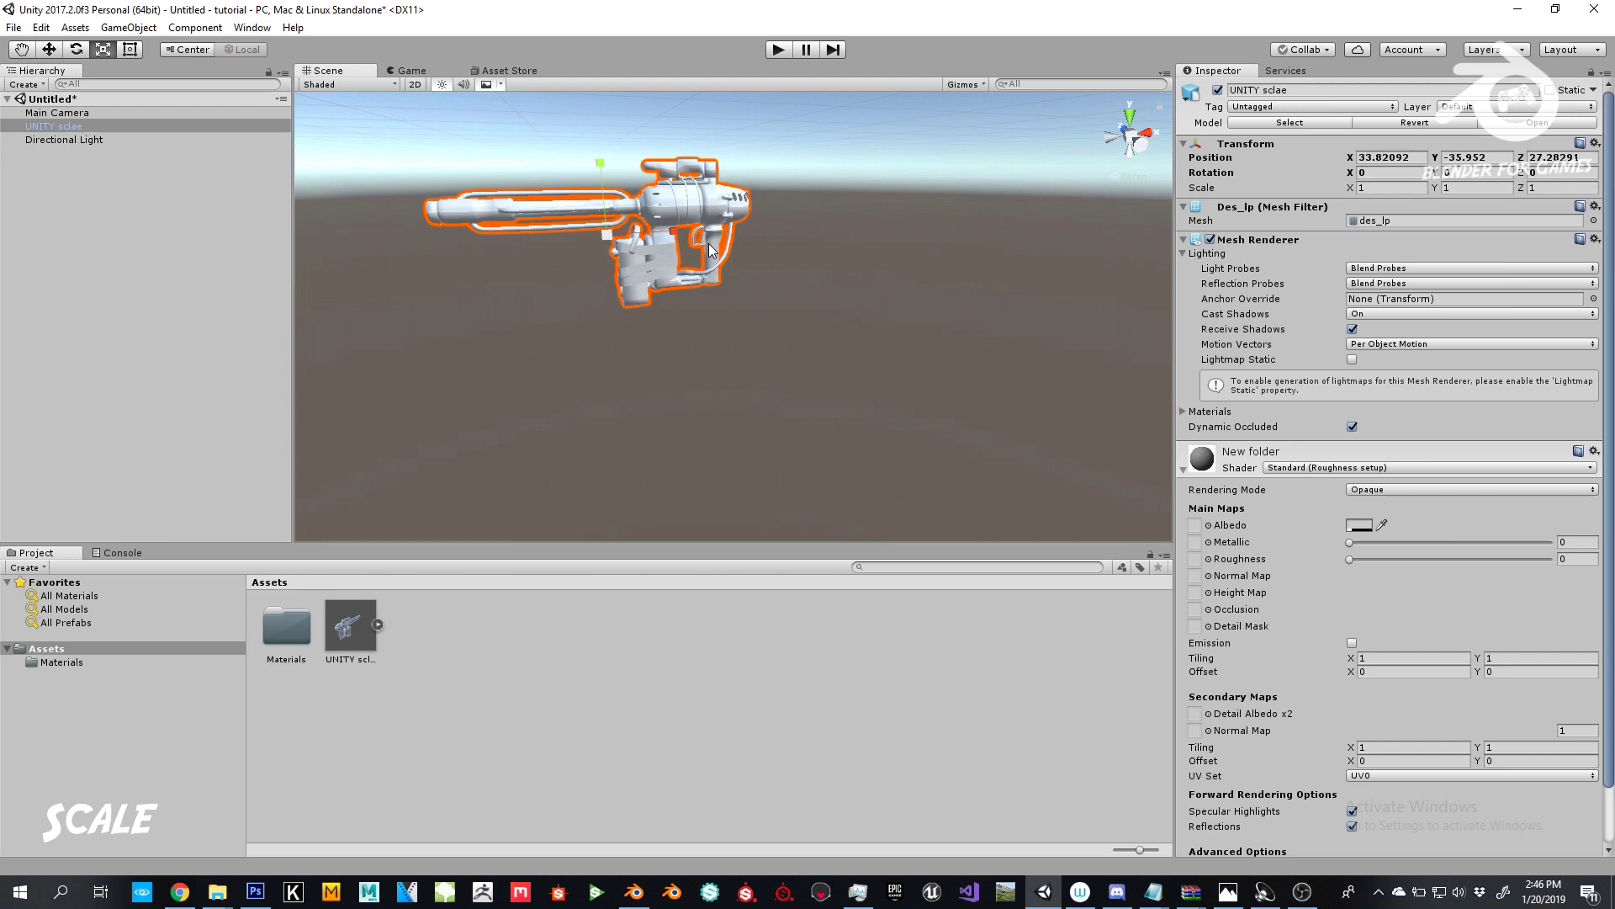
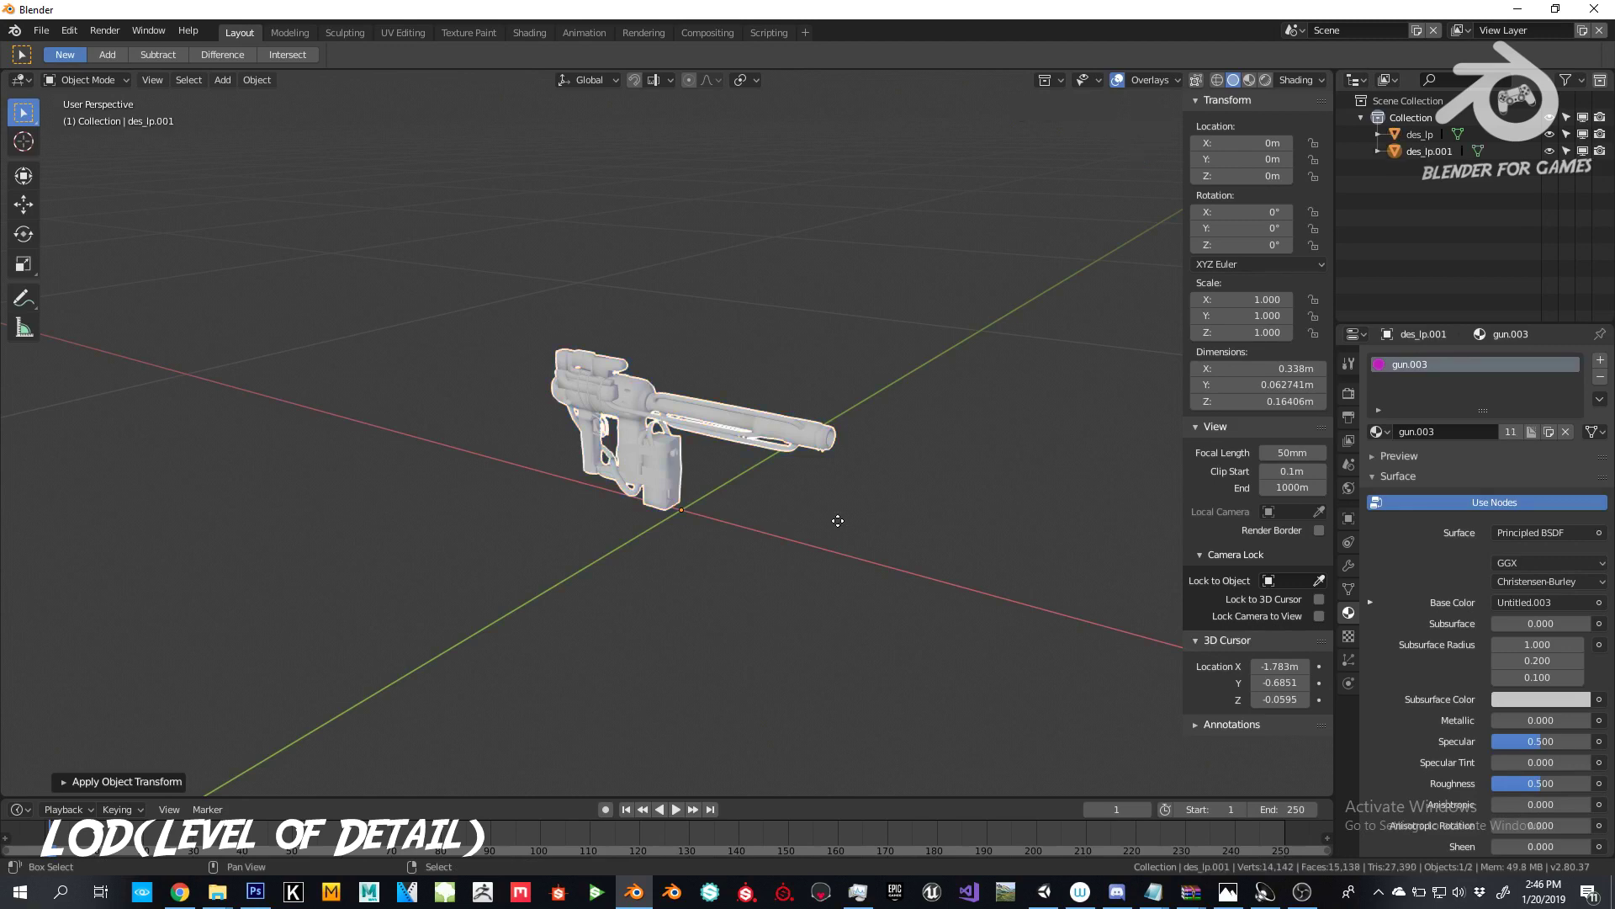
Step: In Blender, hide the duplicate des_lp.001 and rename the original des_lp gun as gun_LOD0
key("h")
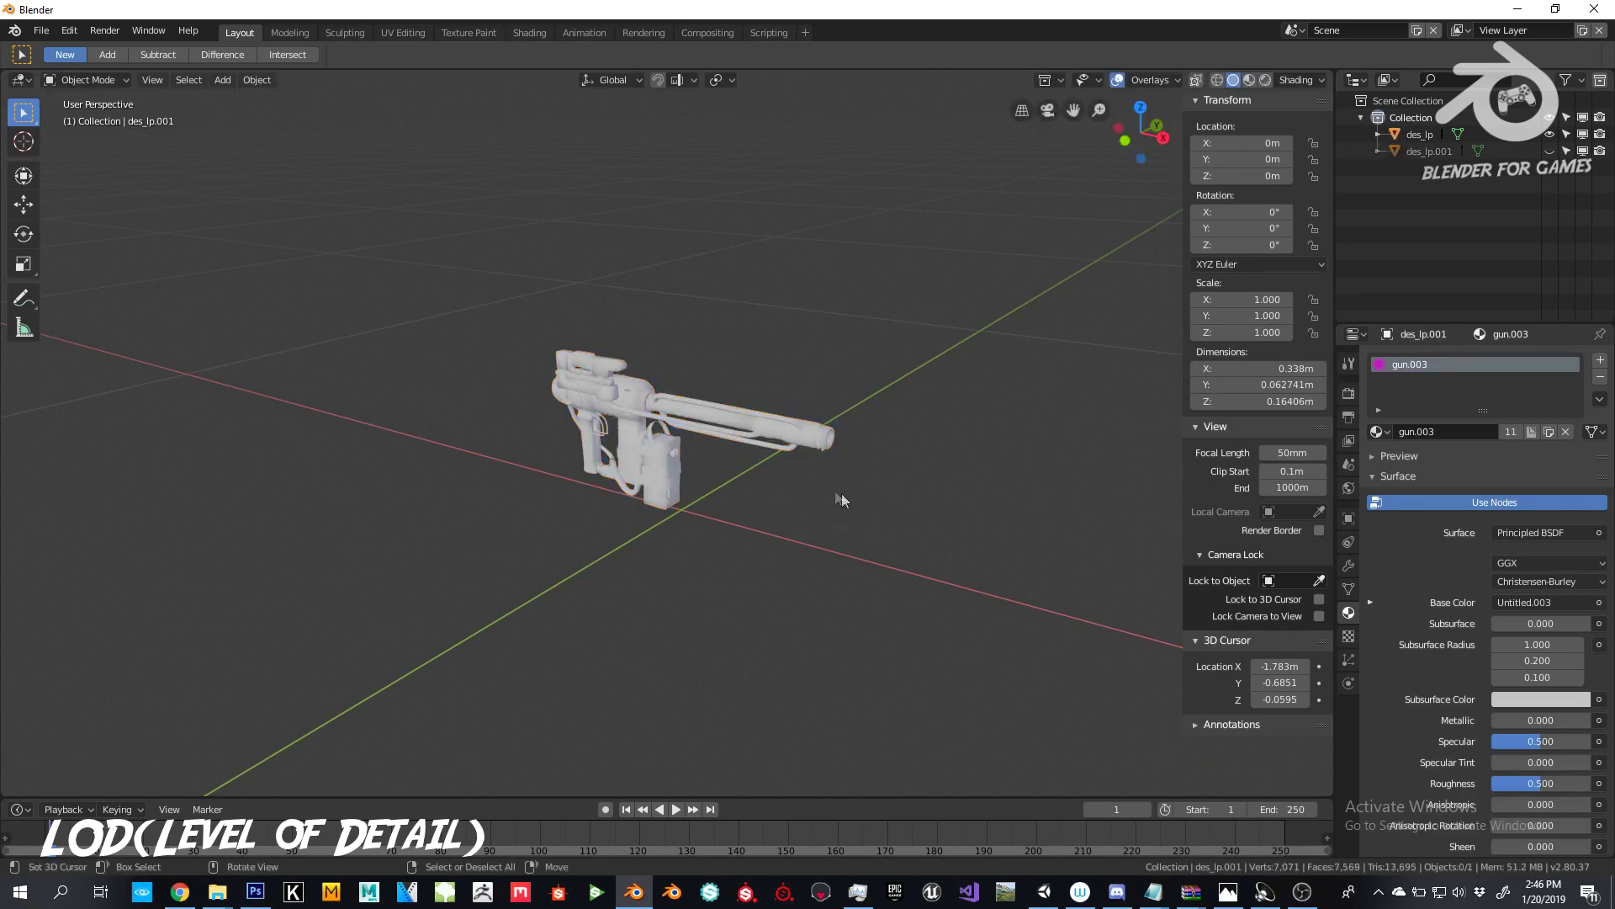
left_click(764, 427)
double_click(1425, 136)
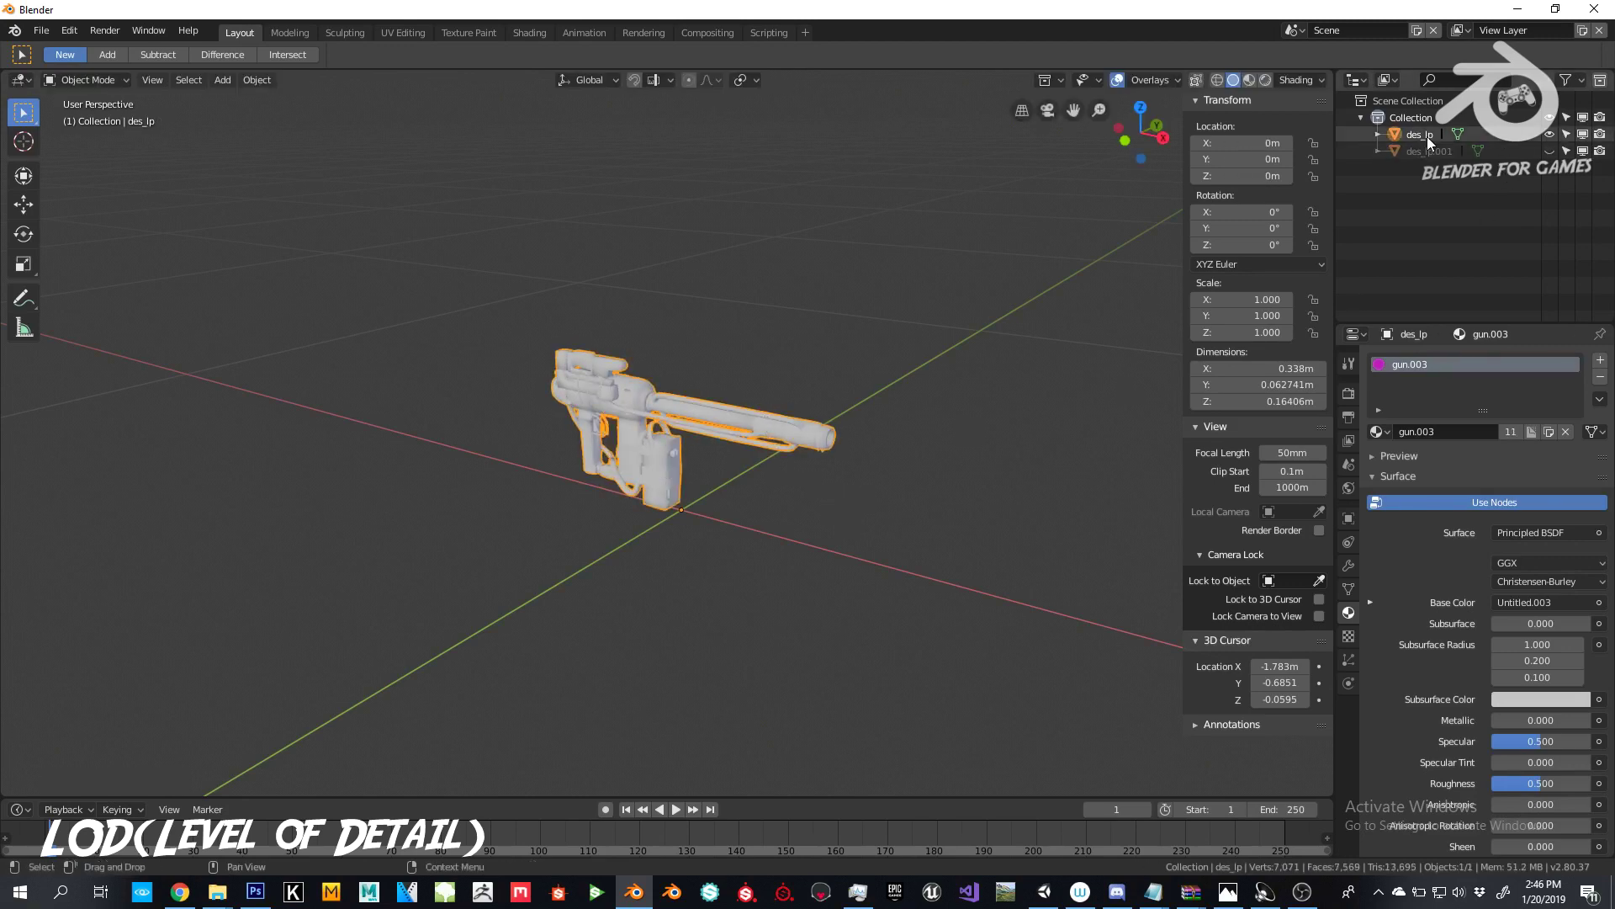
type("g")
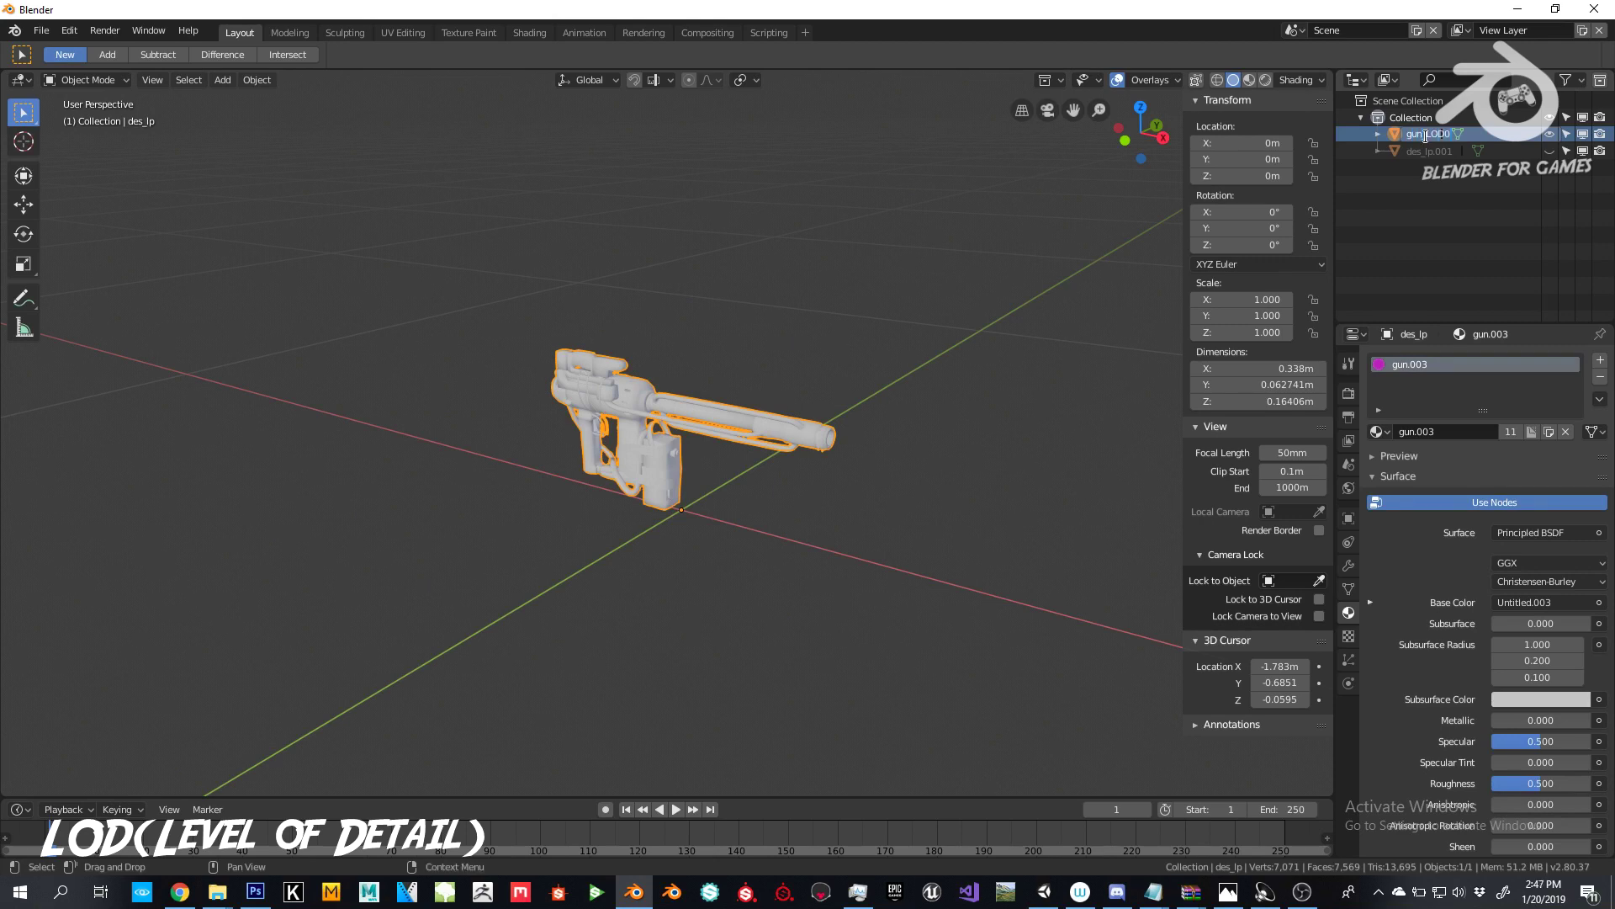
type("un_LOD0")
key("Return")
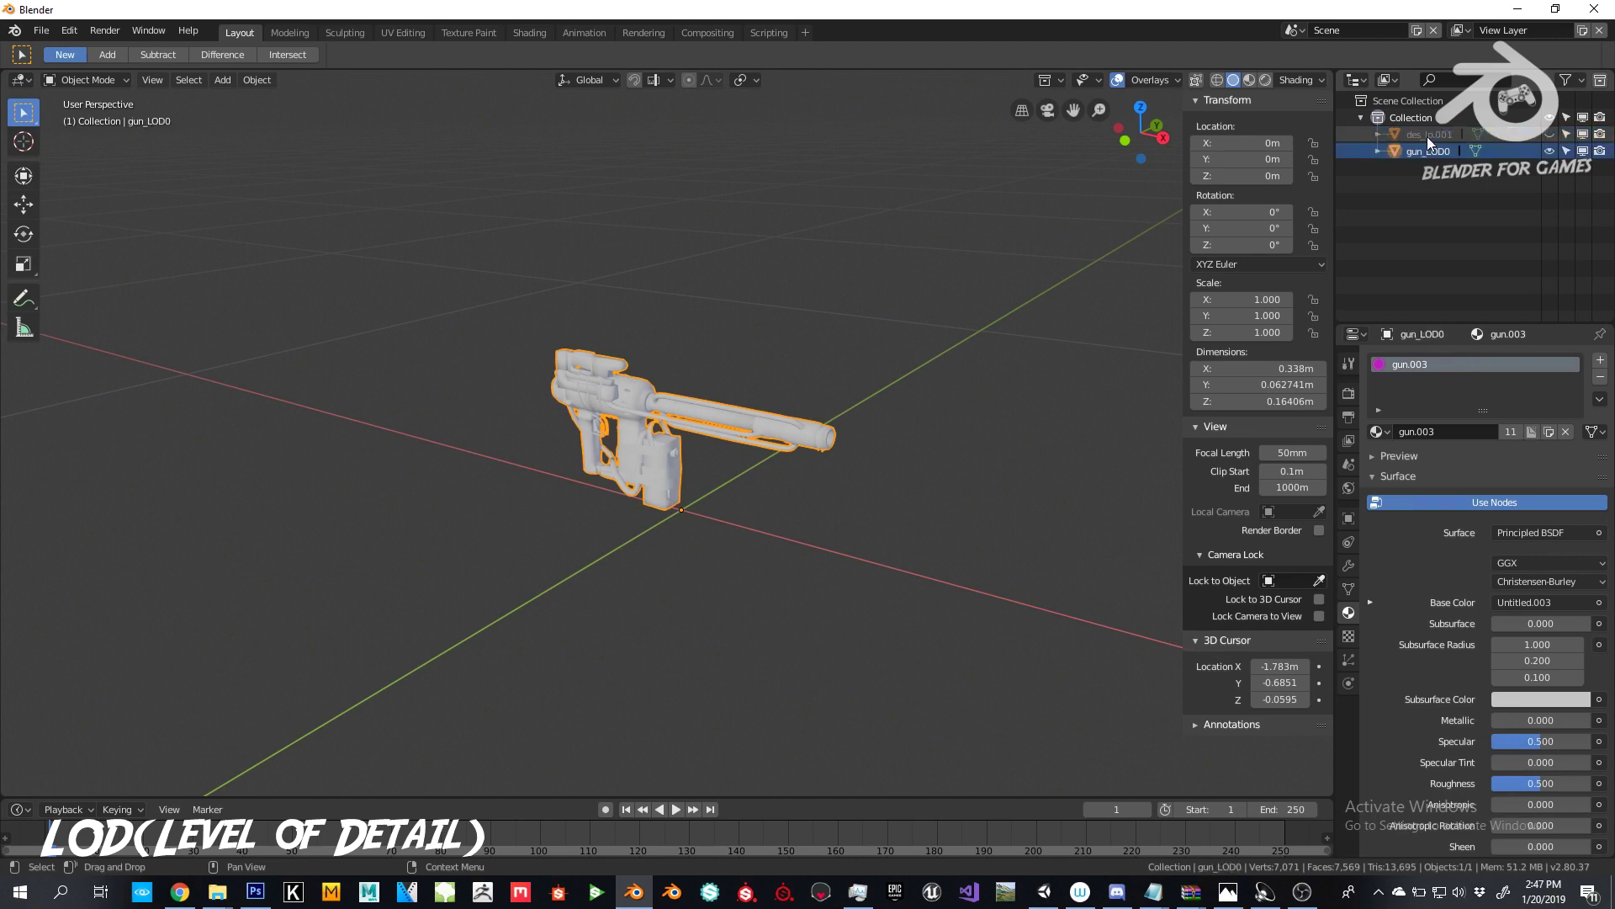
Step: Rename the hidden duplicate des_lp.001 as gun_LOD1 and unhide it
double_click(1427, 137)
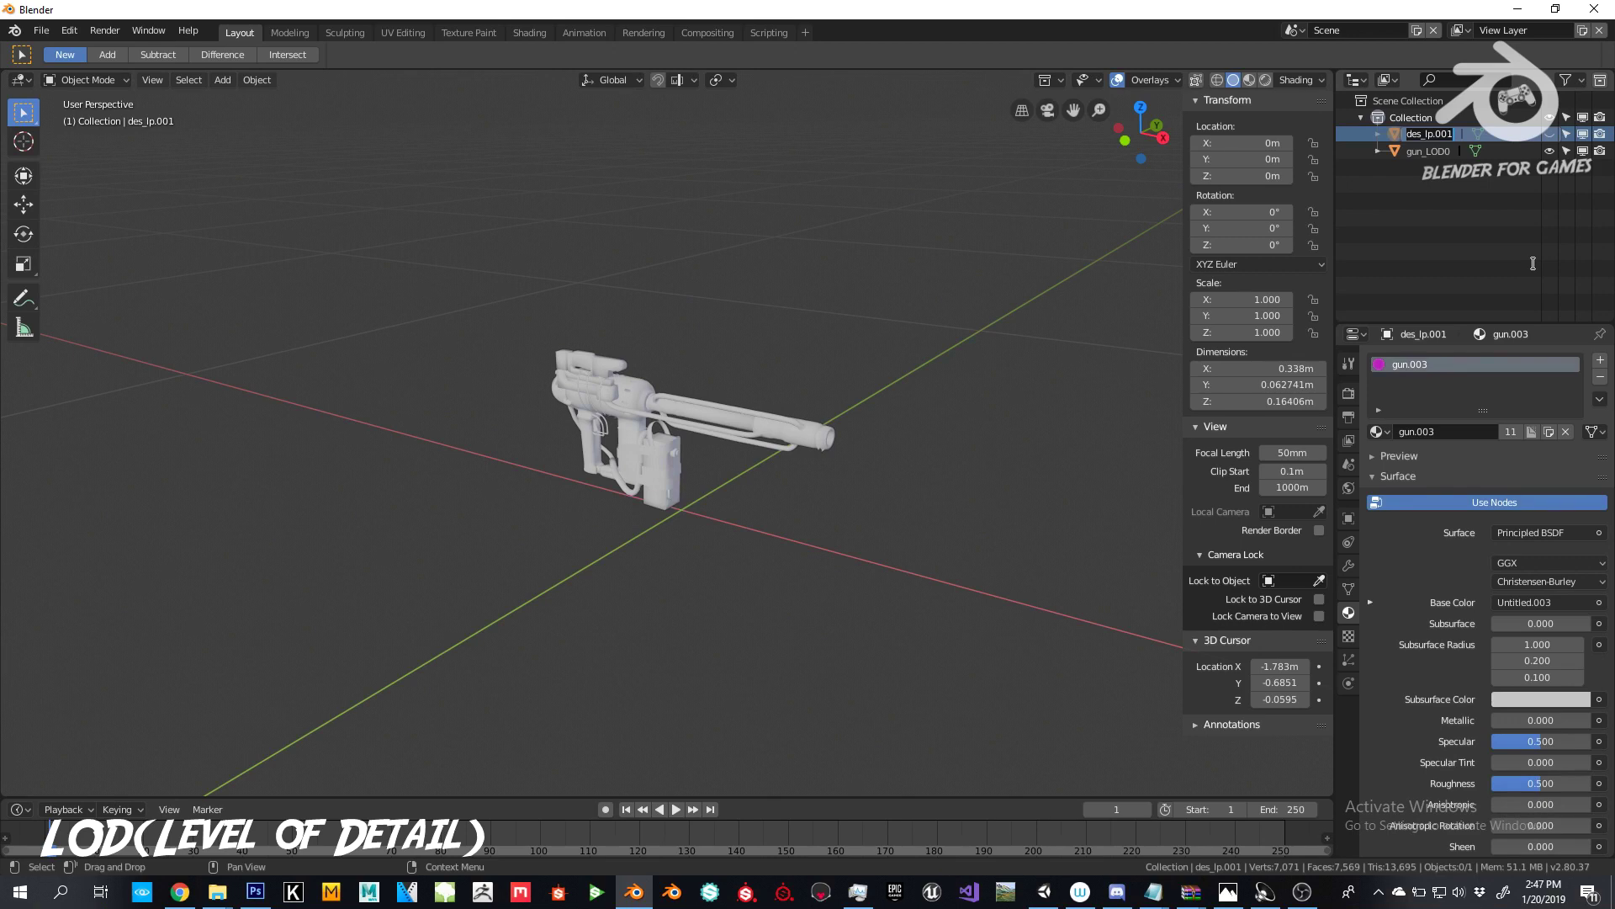
type("gun_LOD1")
key("Return")
left_click(1430, 140)
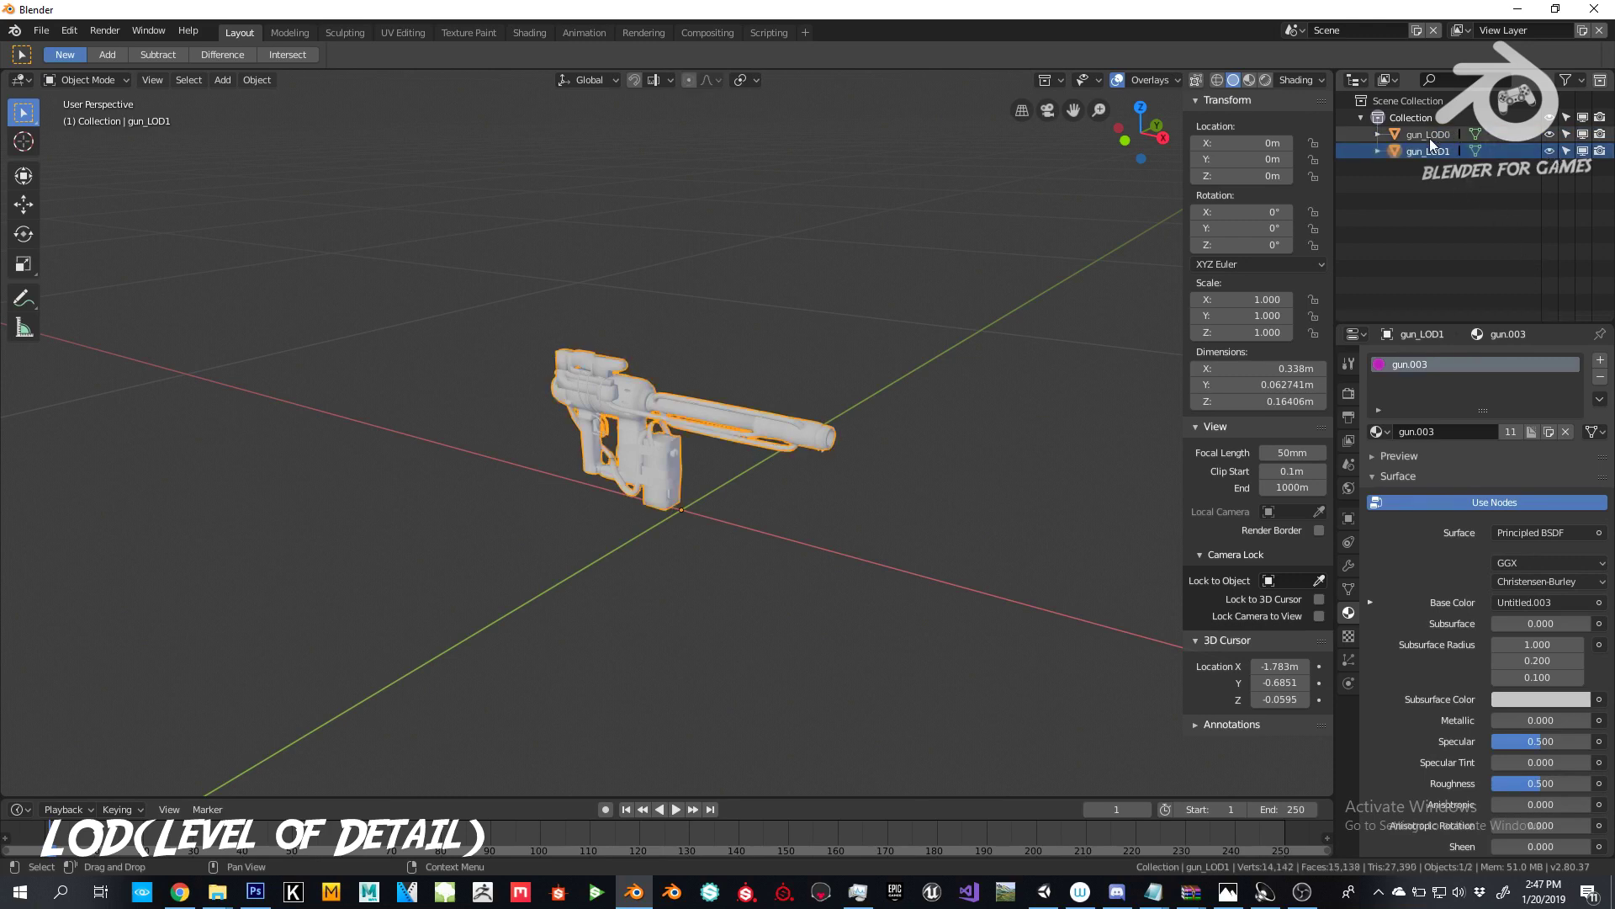
Step: Hide gun_LOD0 and add a Decimate modifier to it with a collapse ratio of 0.1791
left_click(1436, 139)
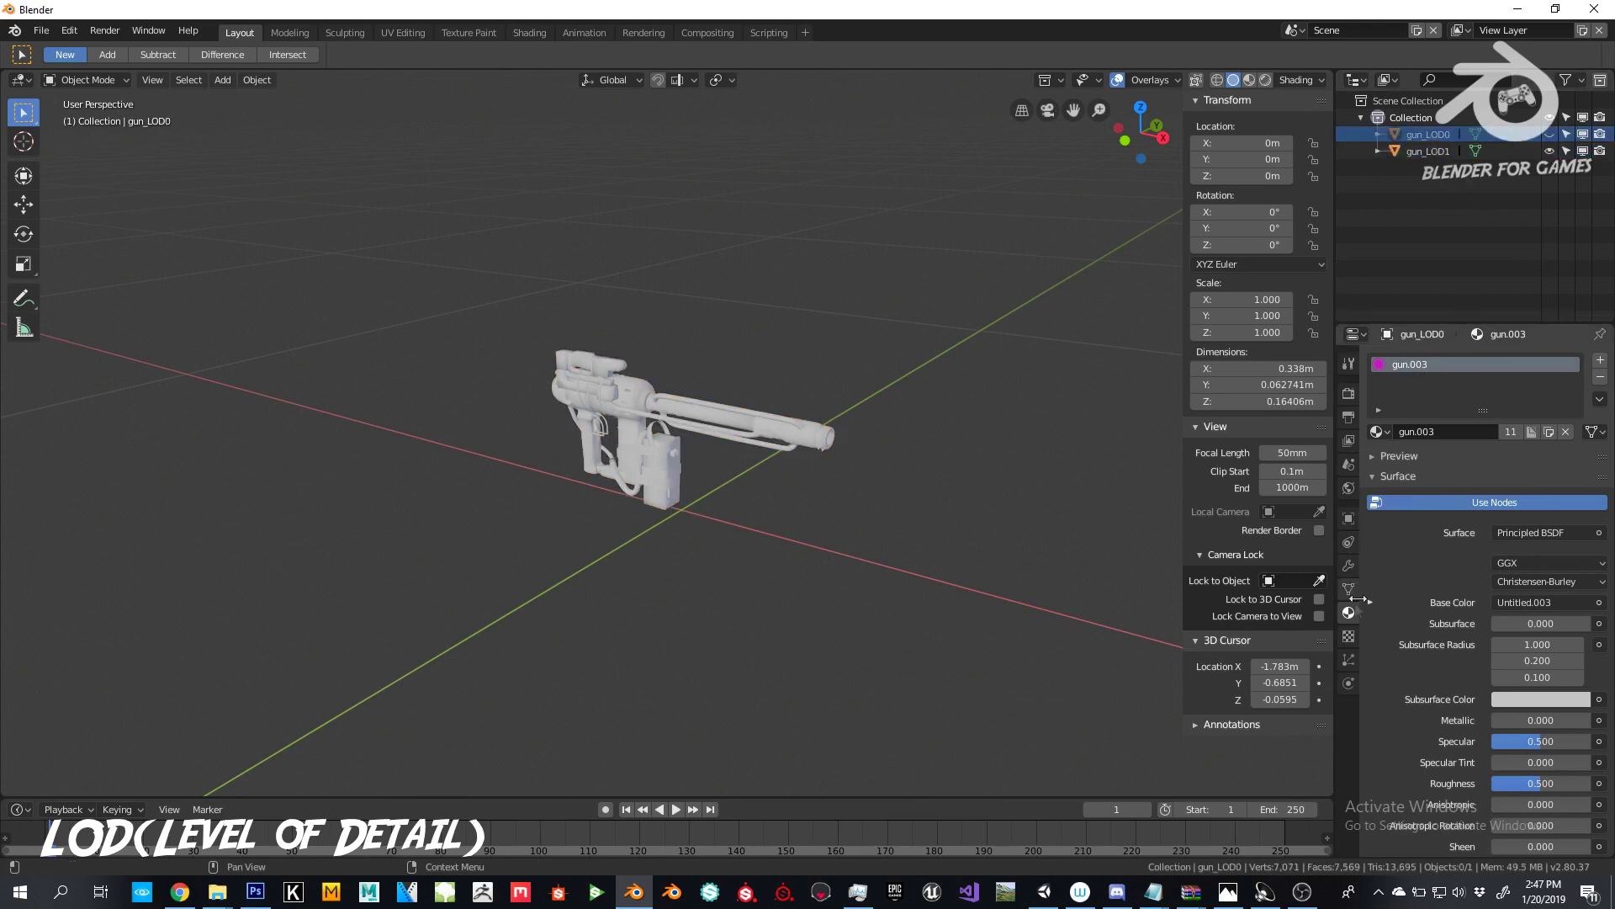
left_click(1349, 588)
left_click(1348, 565)
left_click(1430, 360)
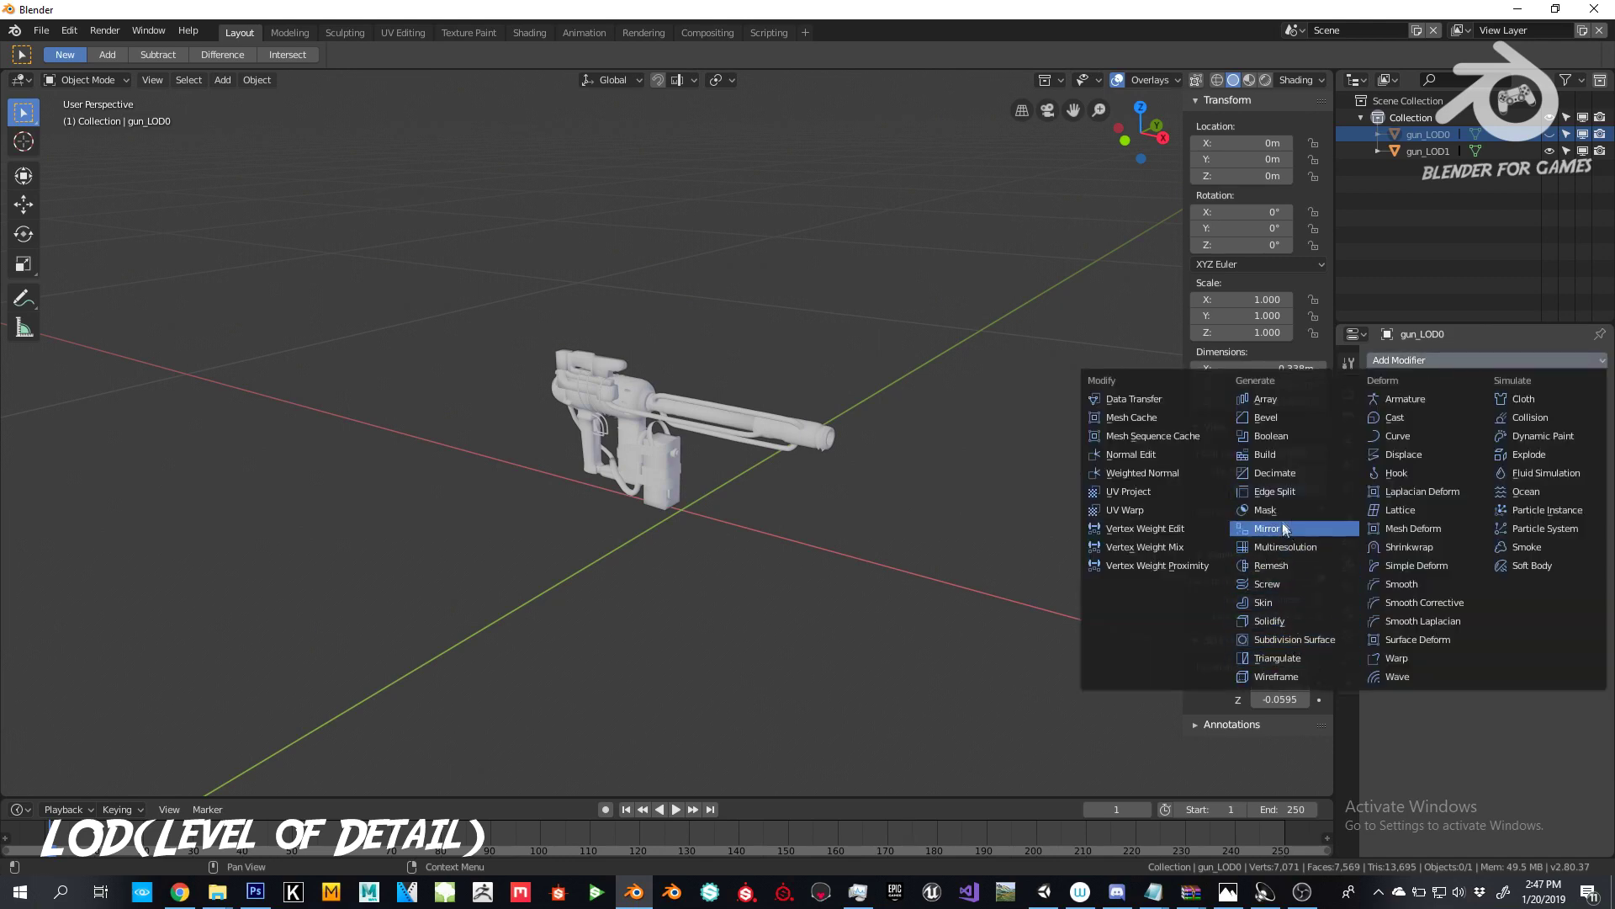
left_click(1290, 474)
left_click_drag(1495, 459, 1413, 458)
scroll(888, 495, "up", 1)
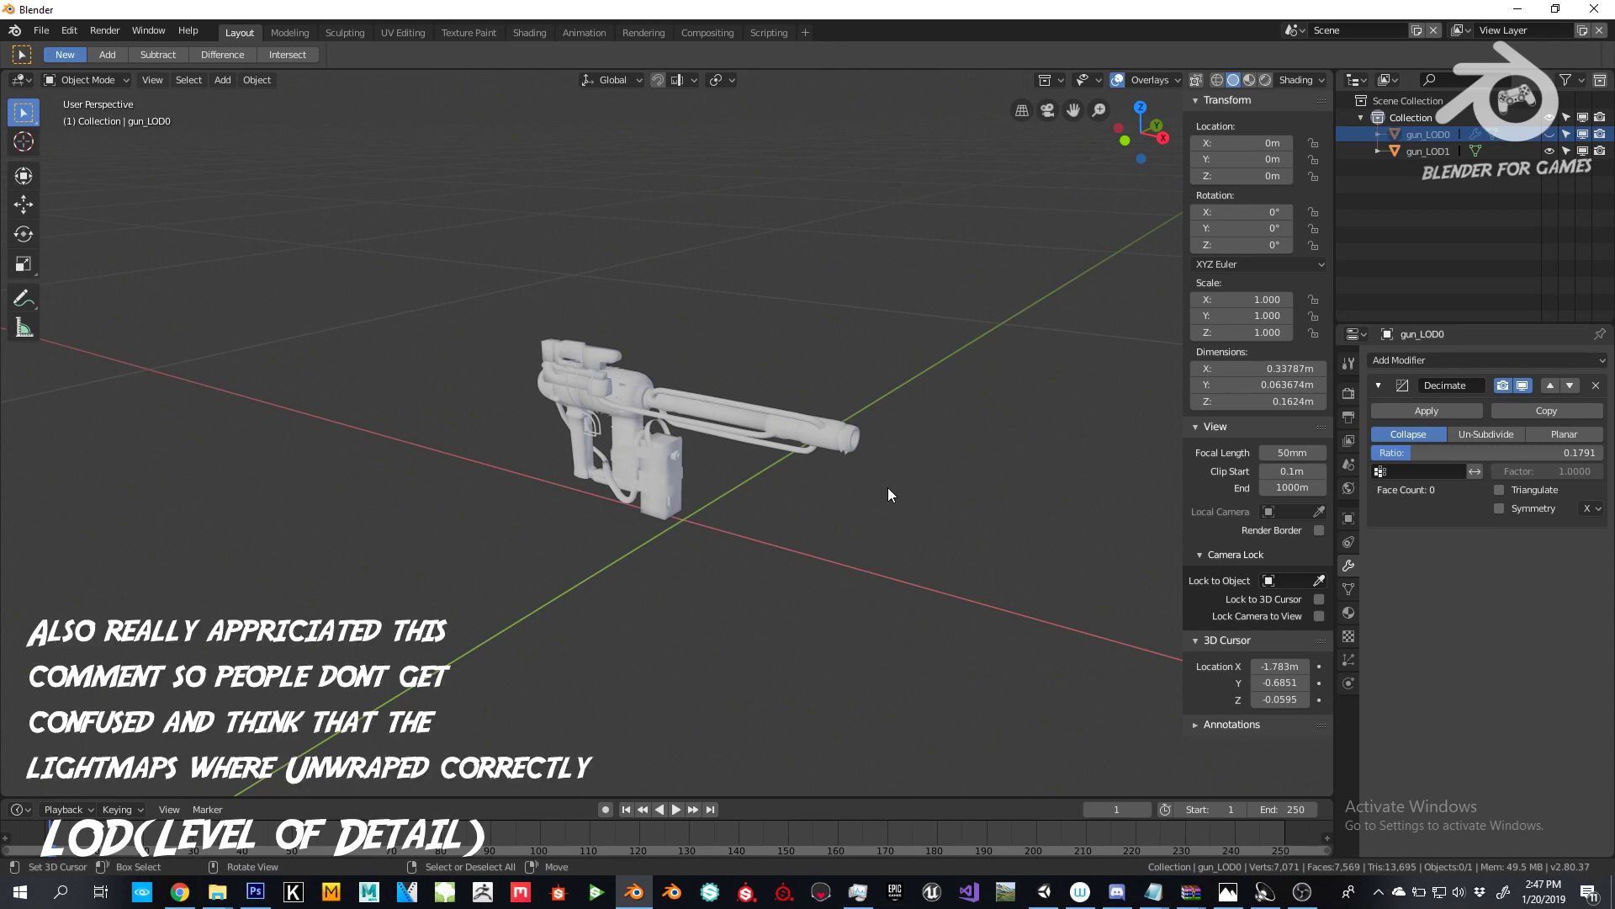
Step: Unhide the decimated gun_LOD0 and hide gun_LOD1 to view the reduced mesh alone
left_click(1550, 135)
scroll(810, 533, "up", 3)
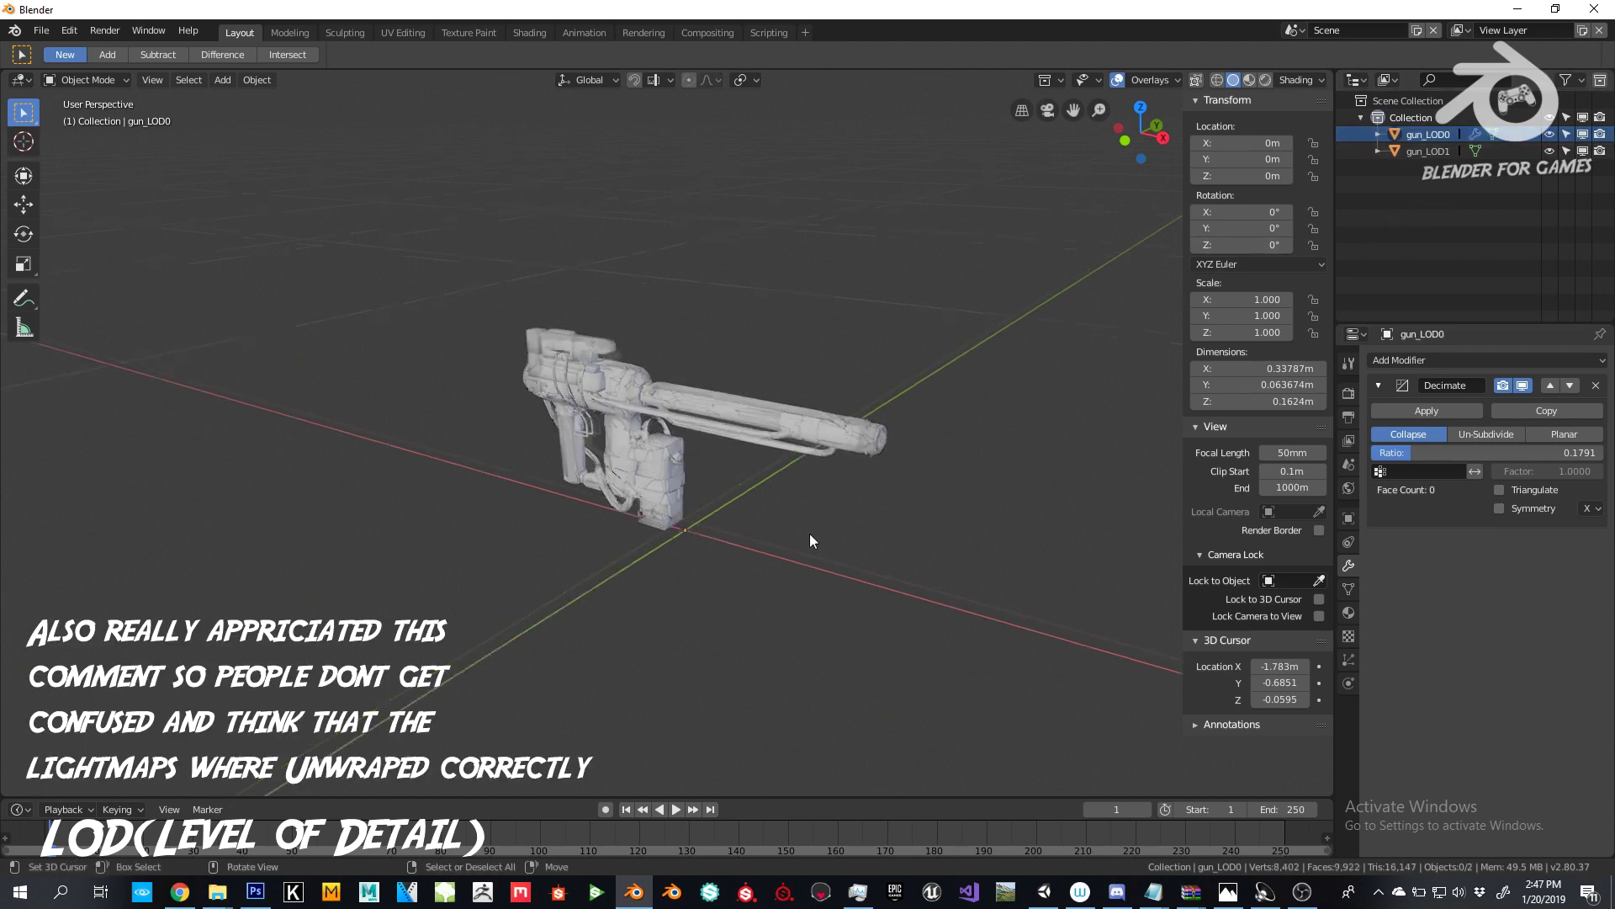
left_click(1546, 150)
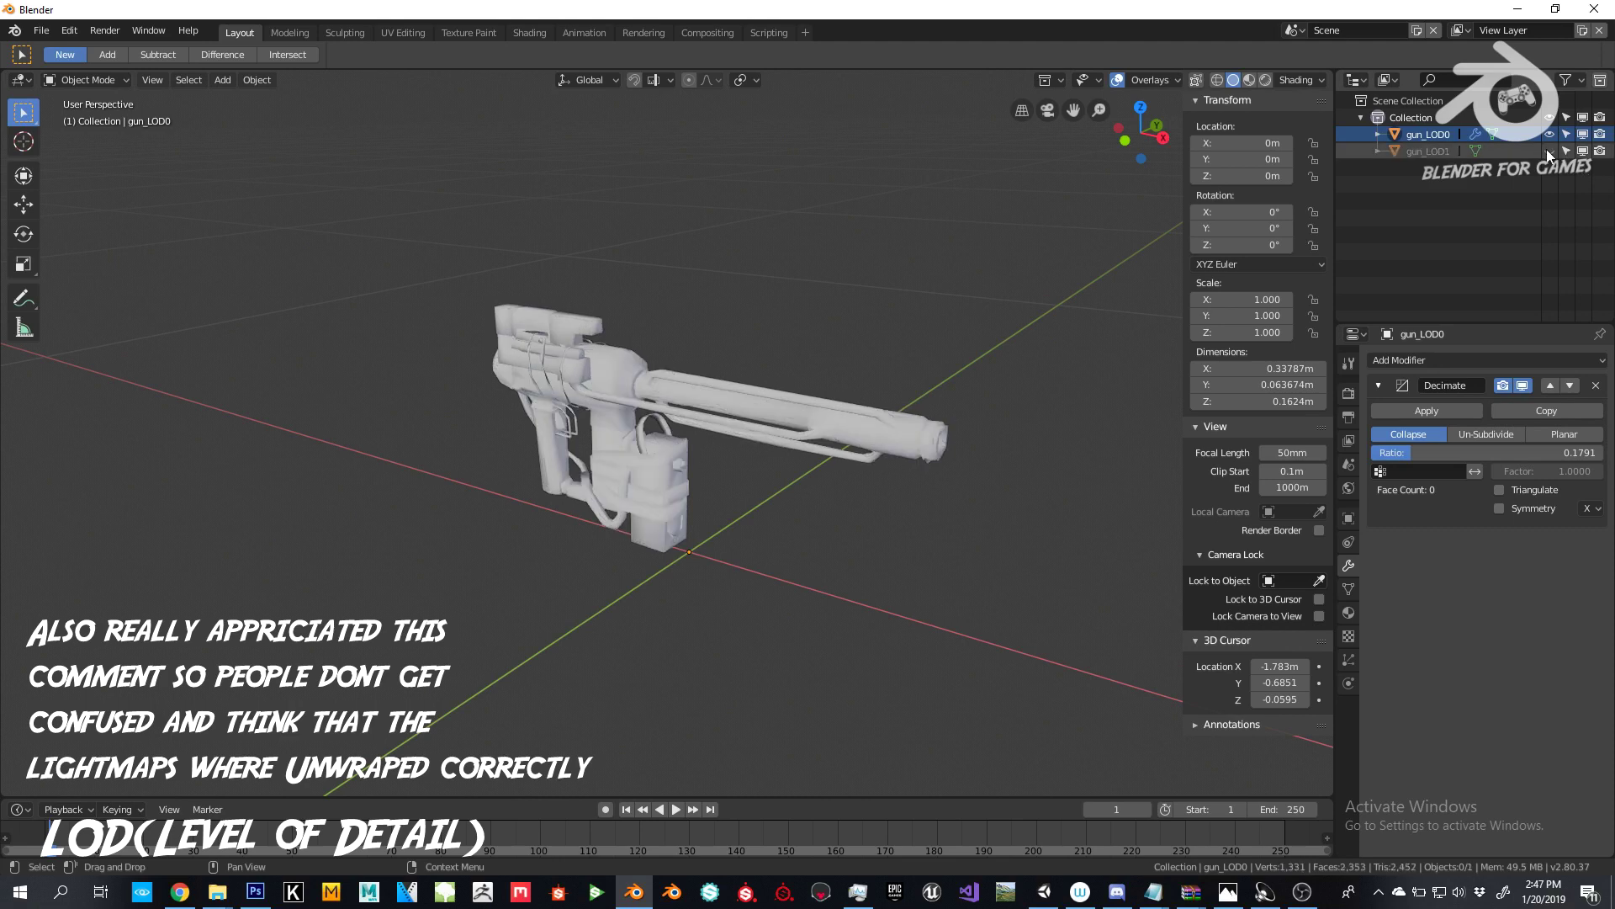
Step: Select gun_LOD0 and apply its Decimate modifier
left_click(1548, 149)
left_click(1548, 150)
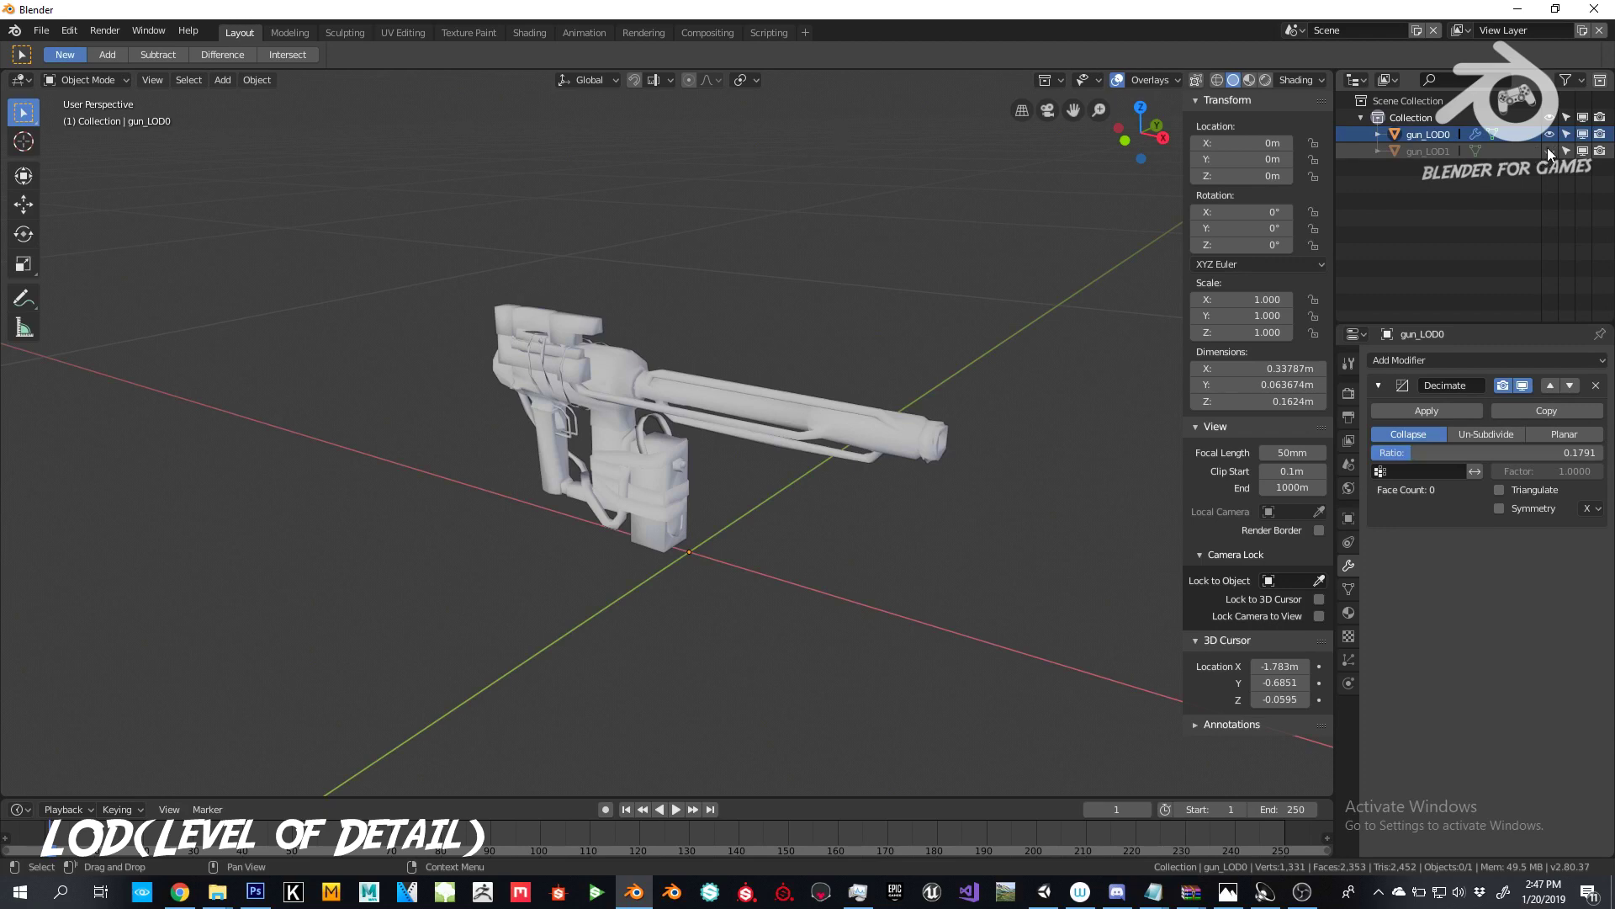
left_click(1431, 139)
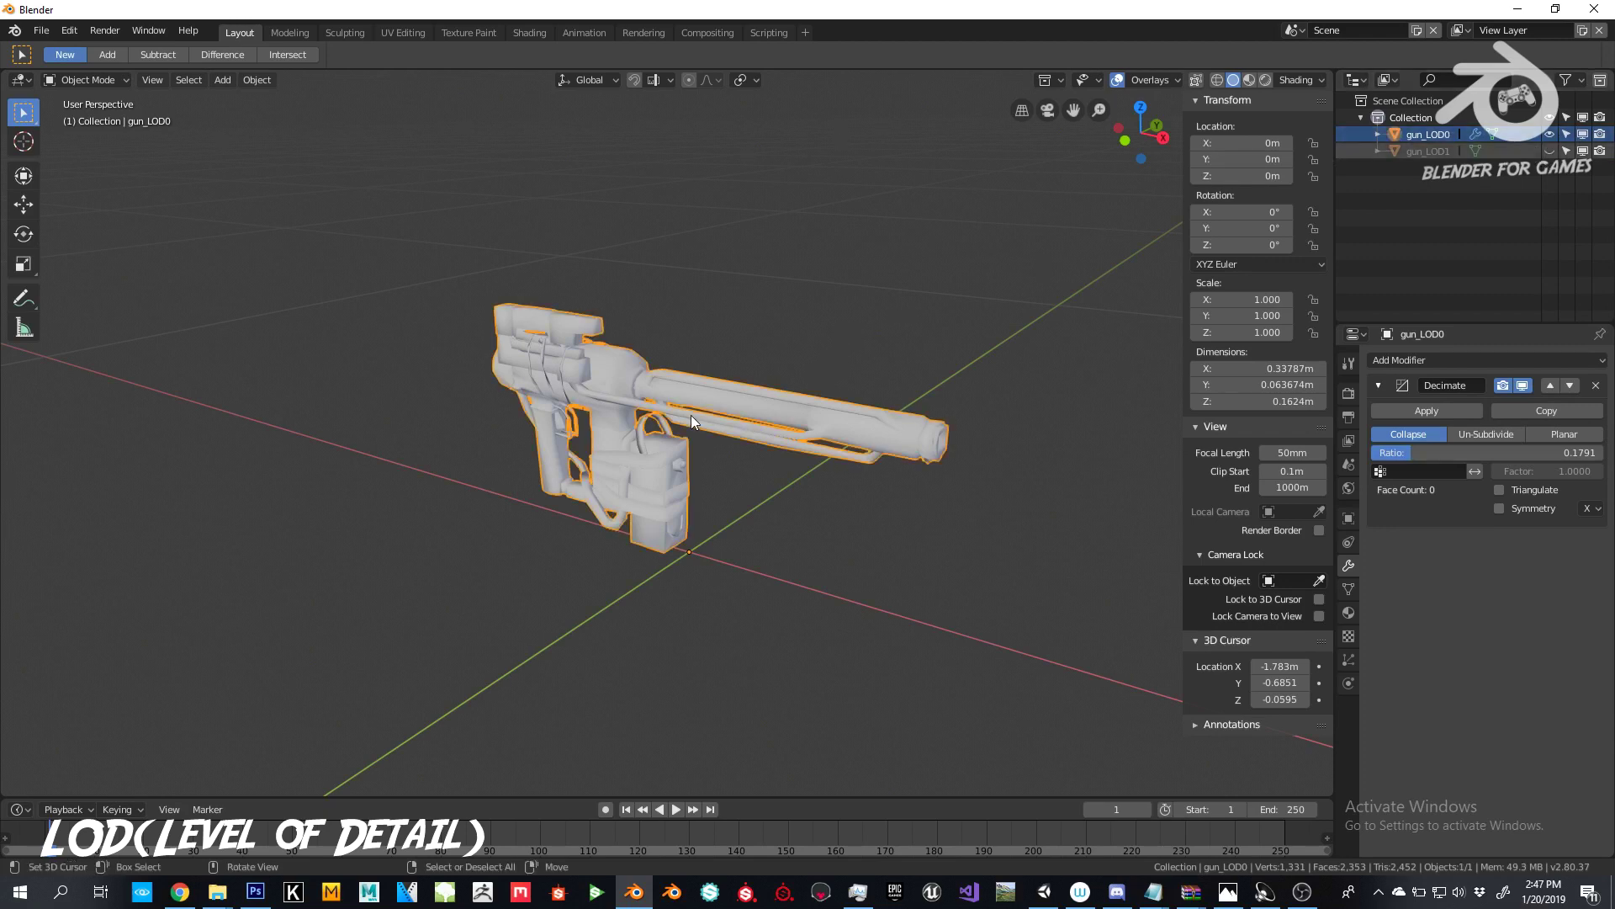
left_click(1427, 411)
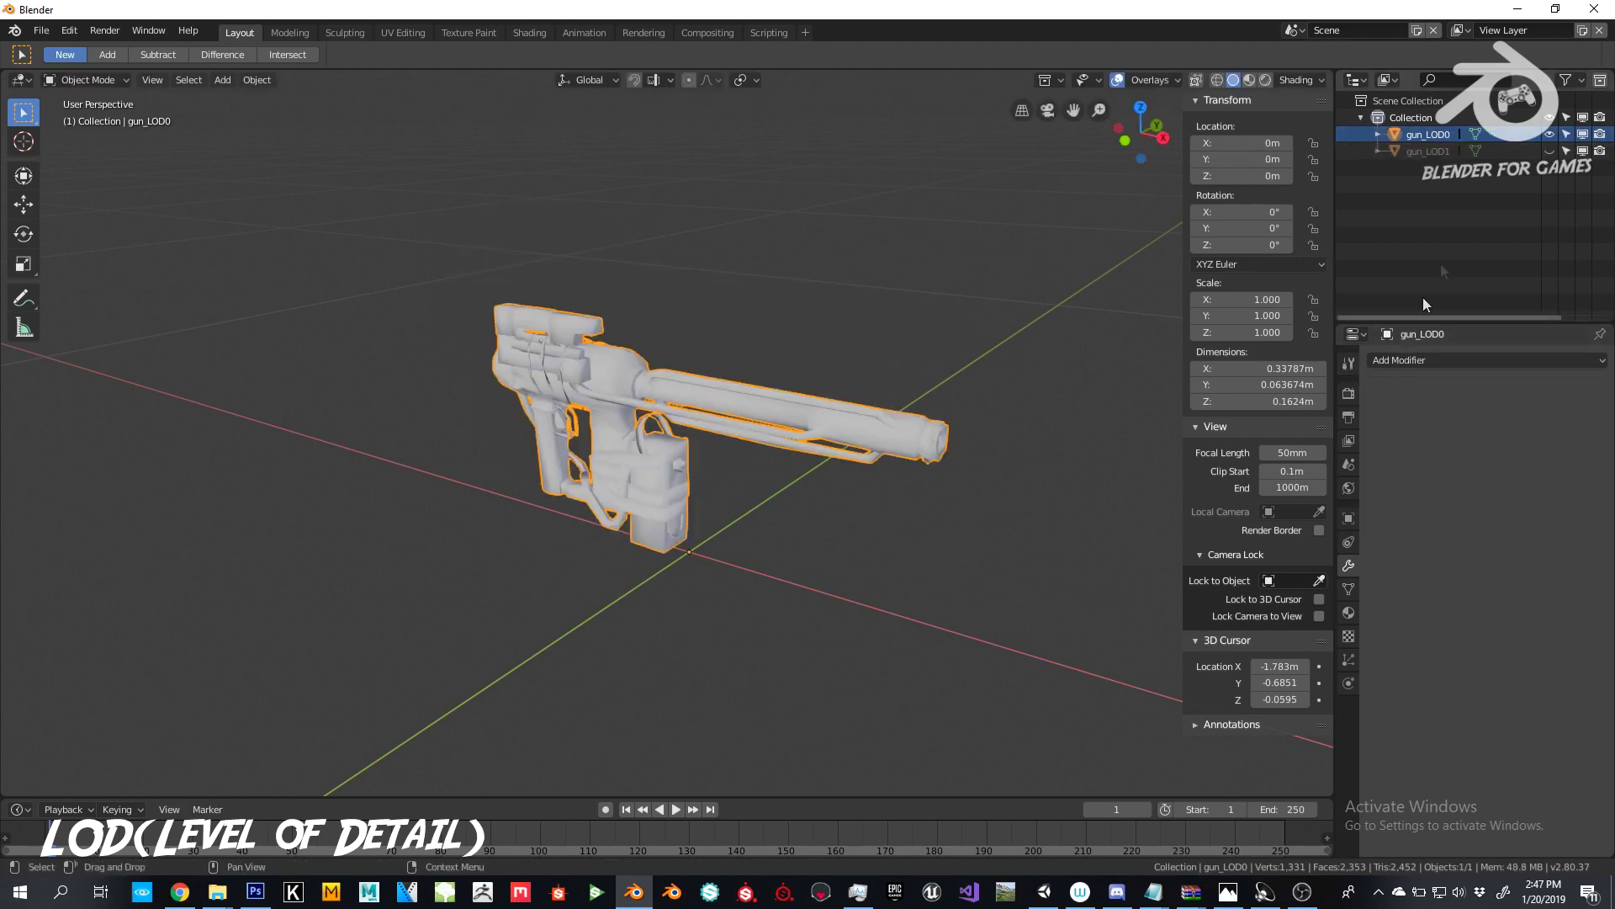
Step: Unhide gun_LOD1 and try moving it away from gun_LOD0 to tell the two meshes apart
left_click(1444, 150)
left_click(1549, 151)
key("g")
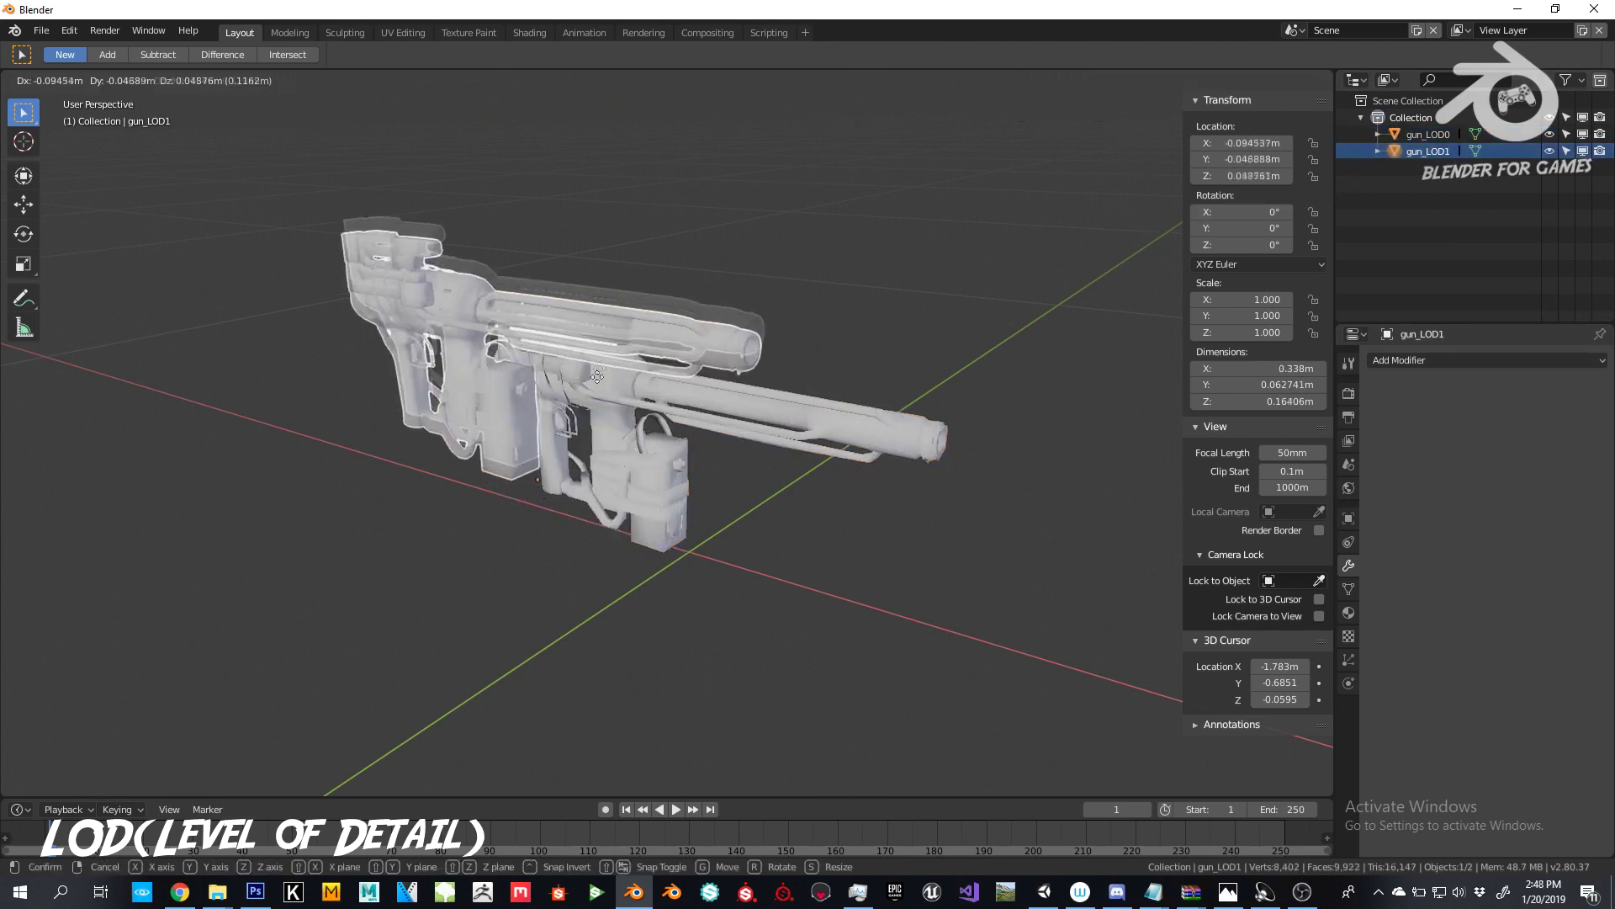
right_click(1083, 295)
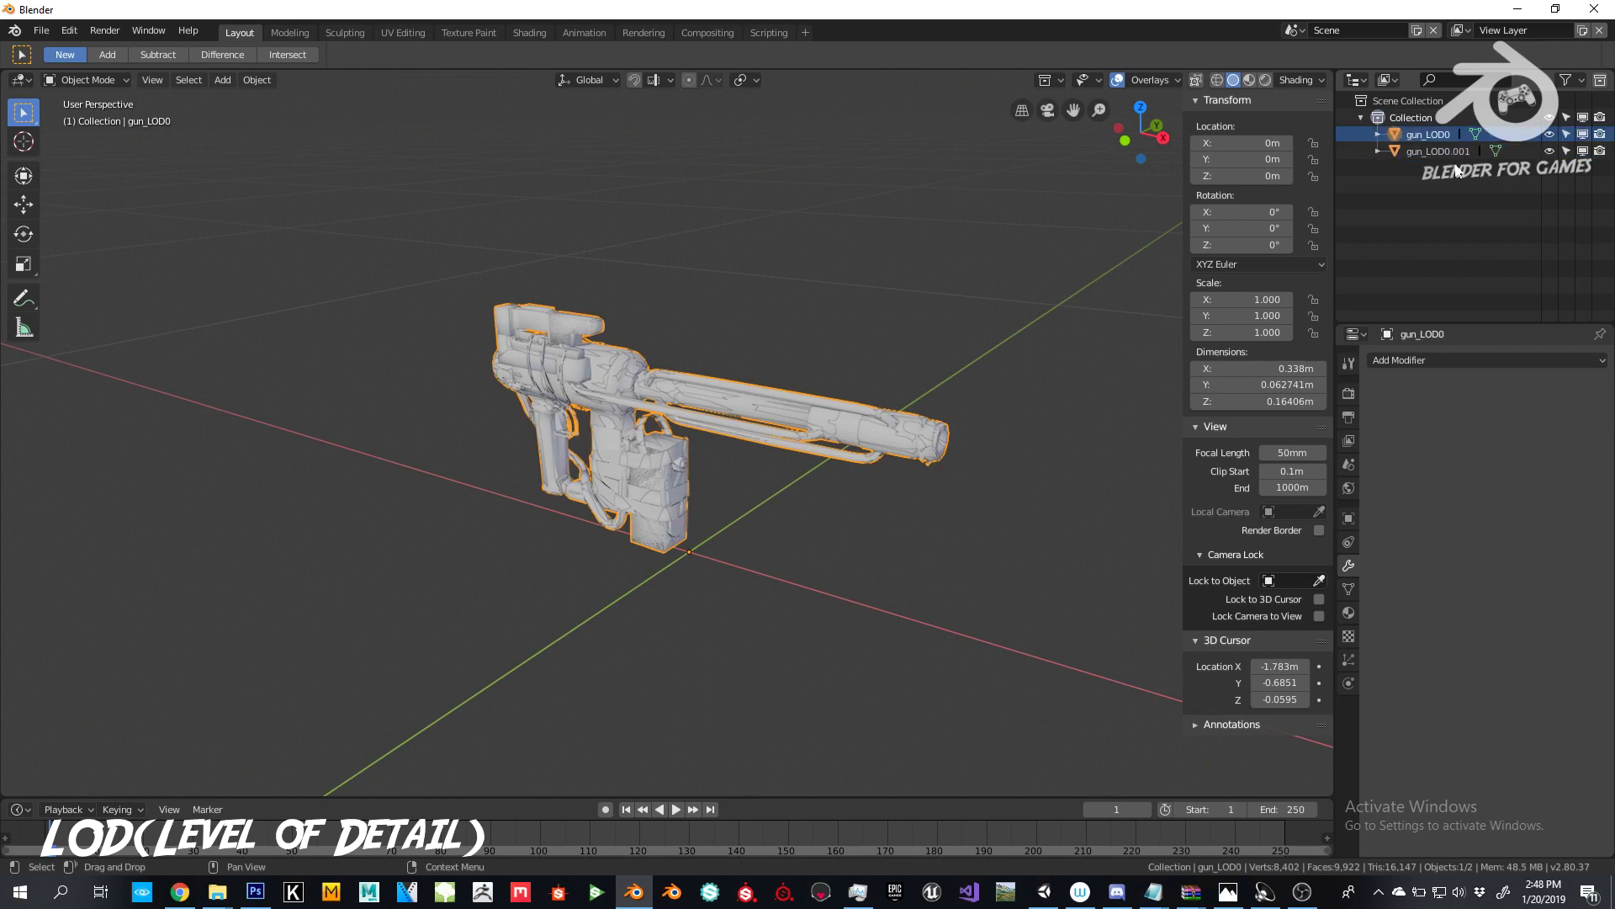
Step: Swap the mesh names so the full-detail gun is gun_LOD0 and the decimated gun is gun_LOD1
key("Return")
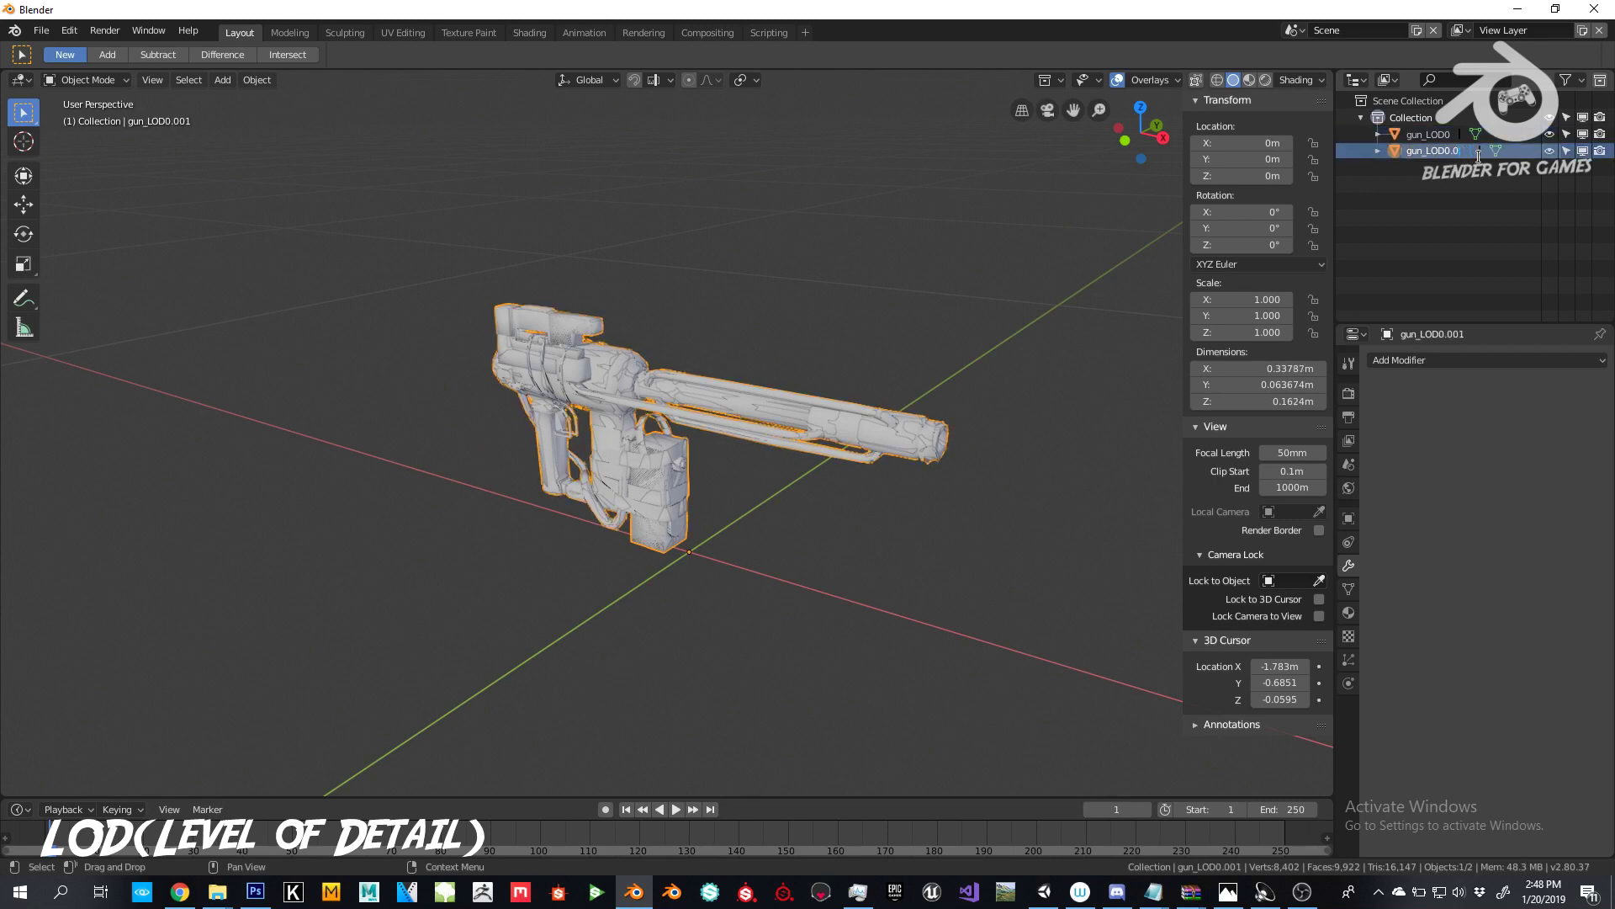
type("1")
key("Return")
Step: Try moving the decimated gun_LOD1 aside to compare it with gun_LOD0
key("g")
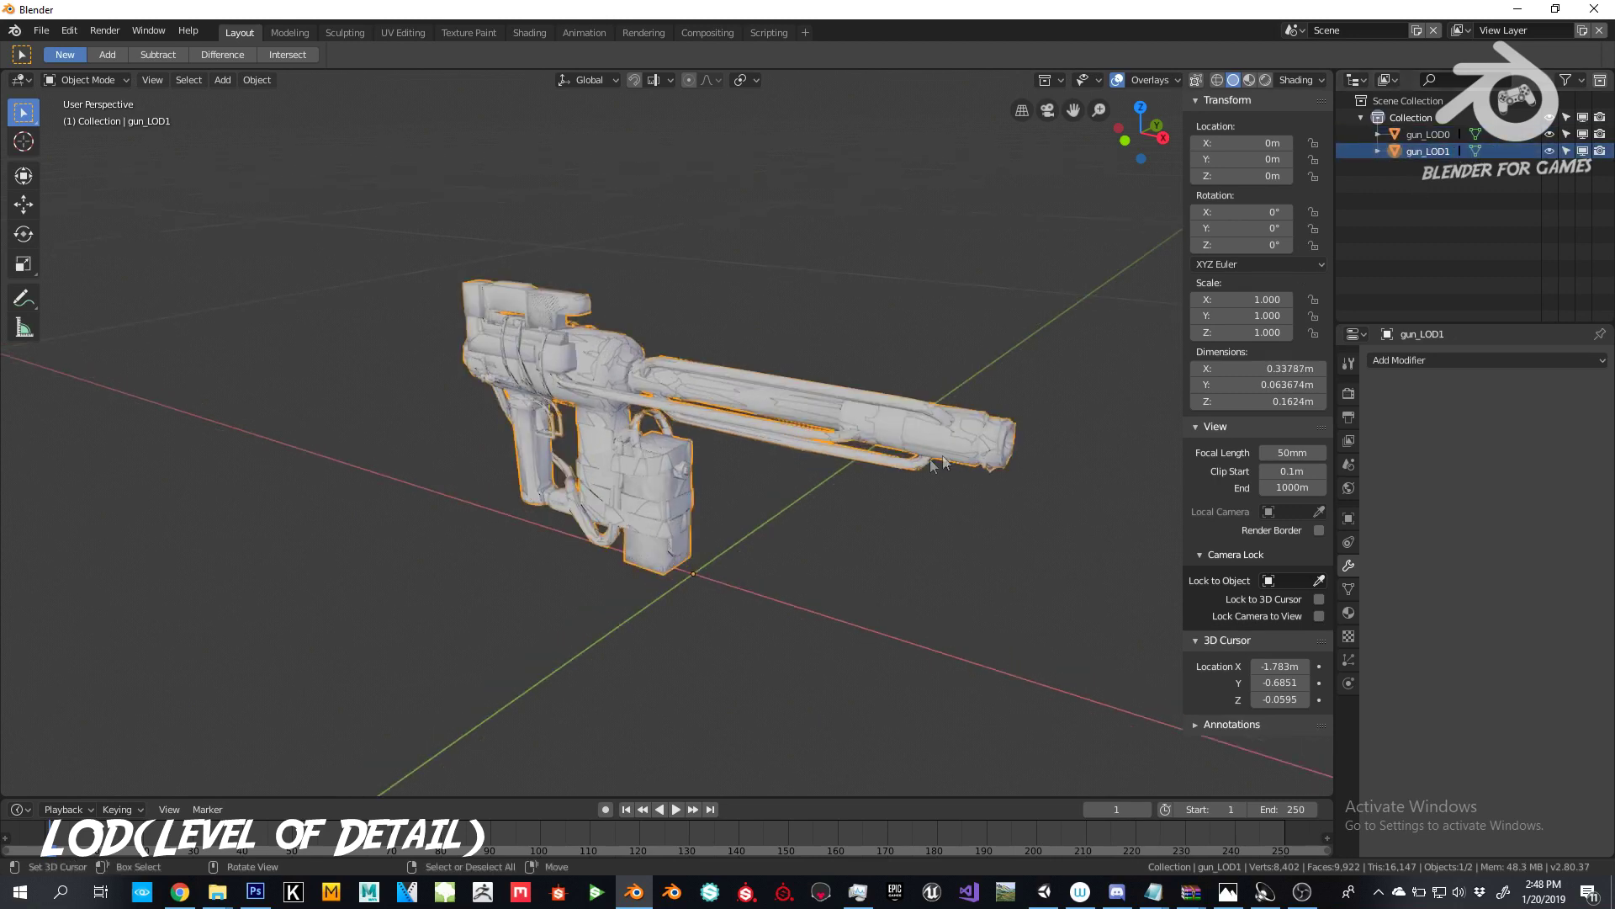
key("Escape")
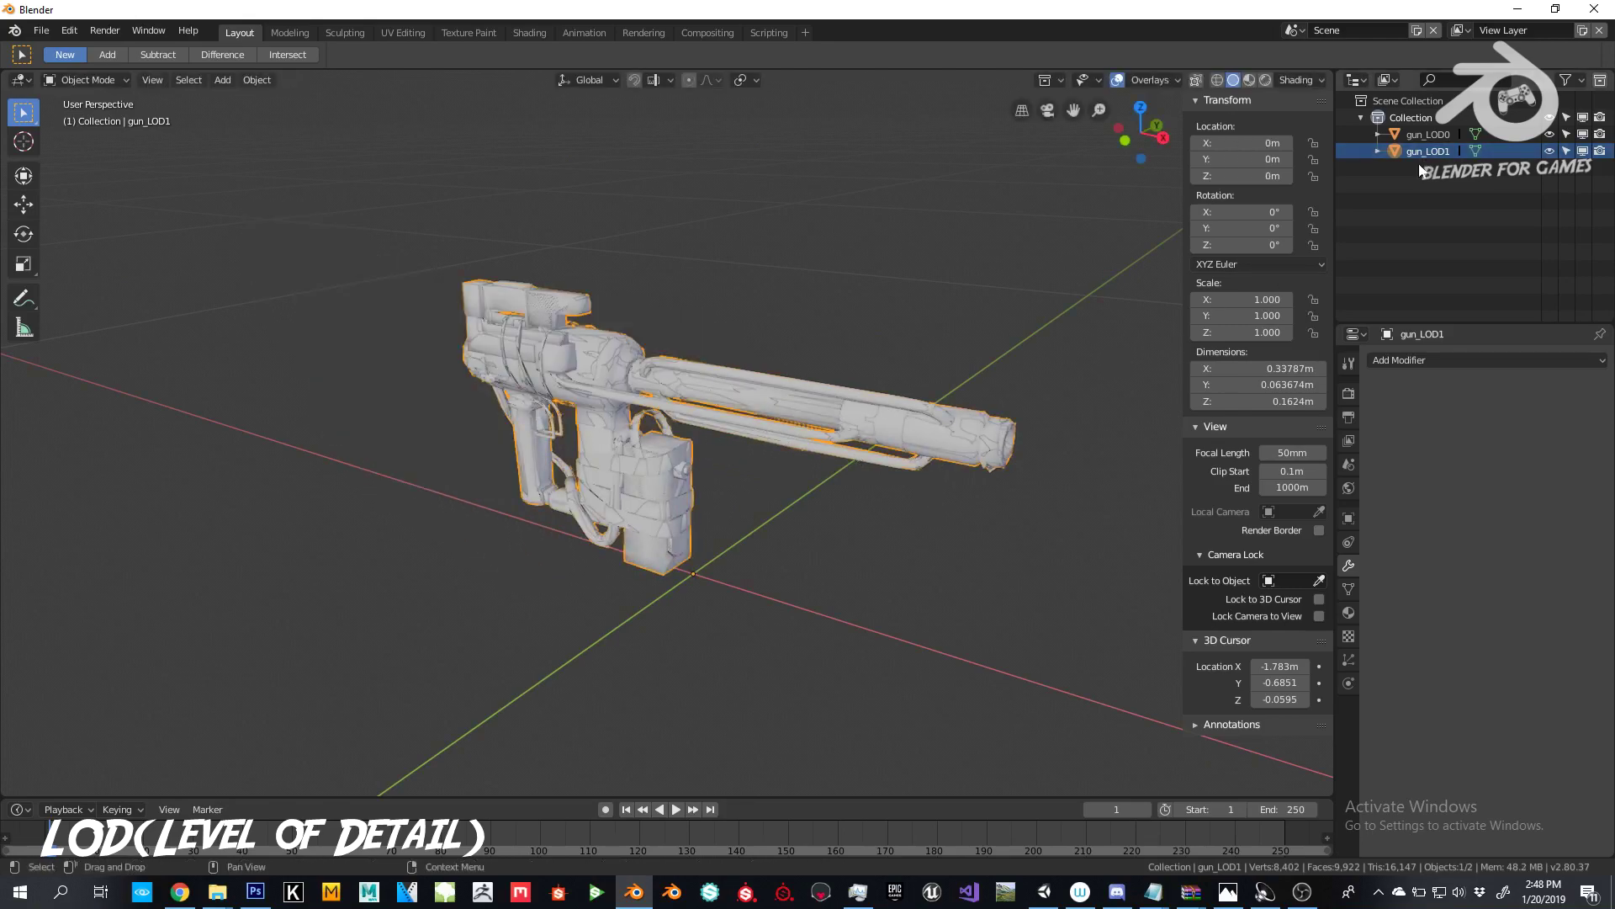
key("g")
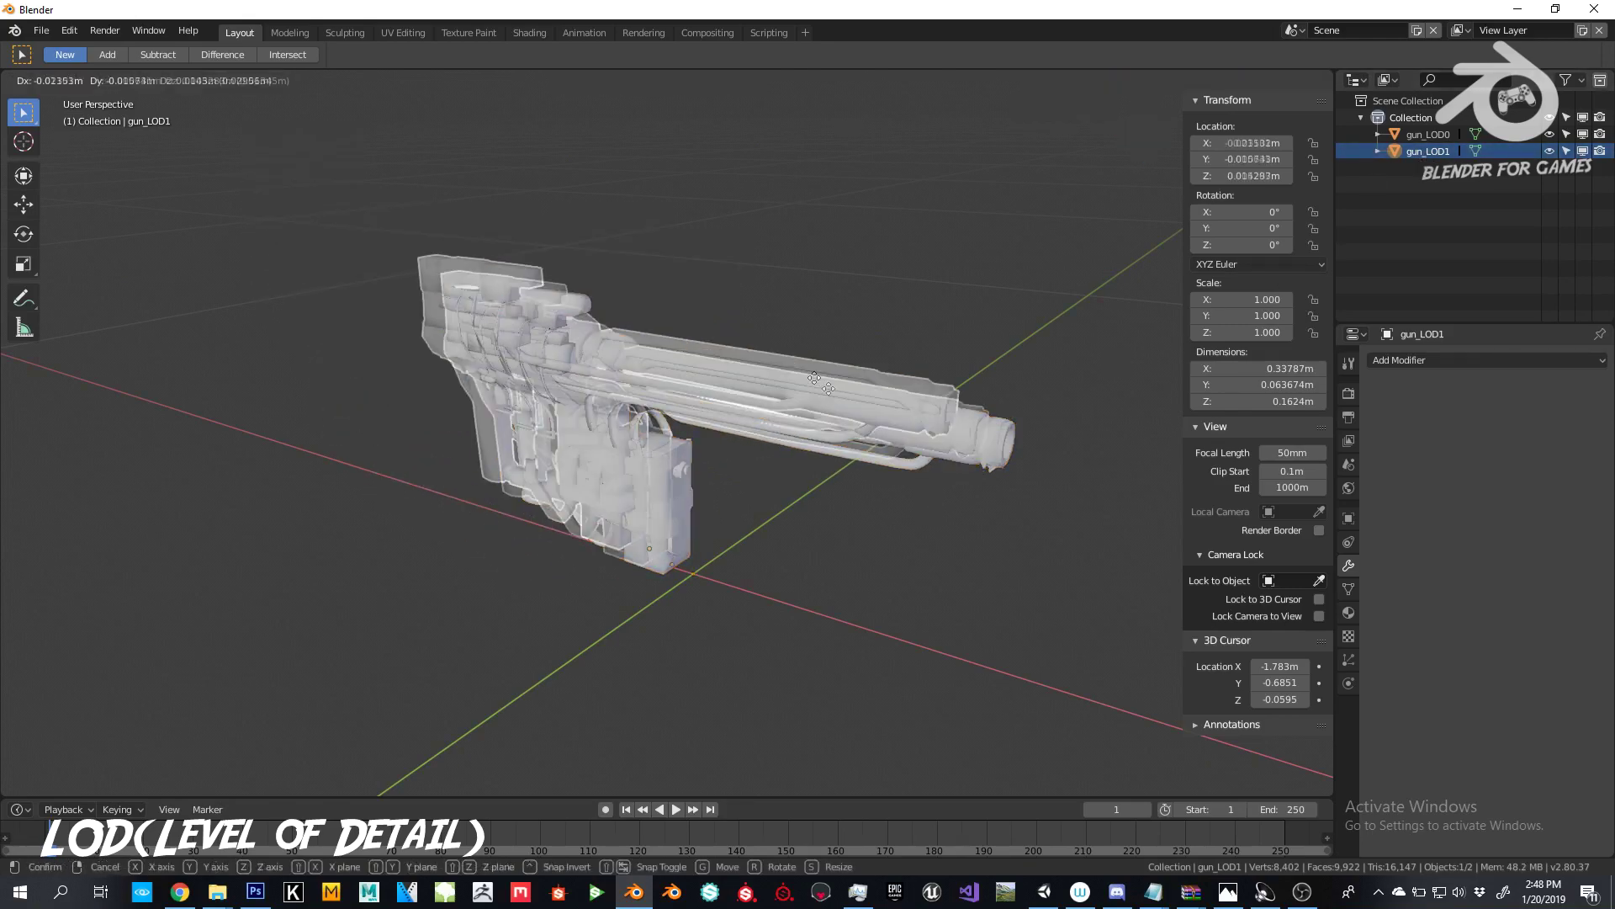
key("Escape")
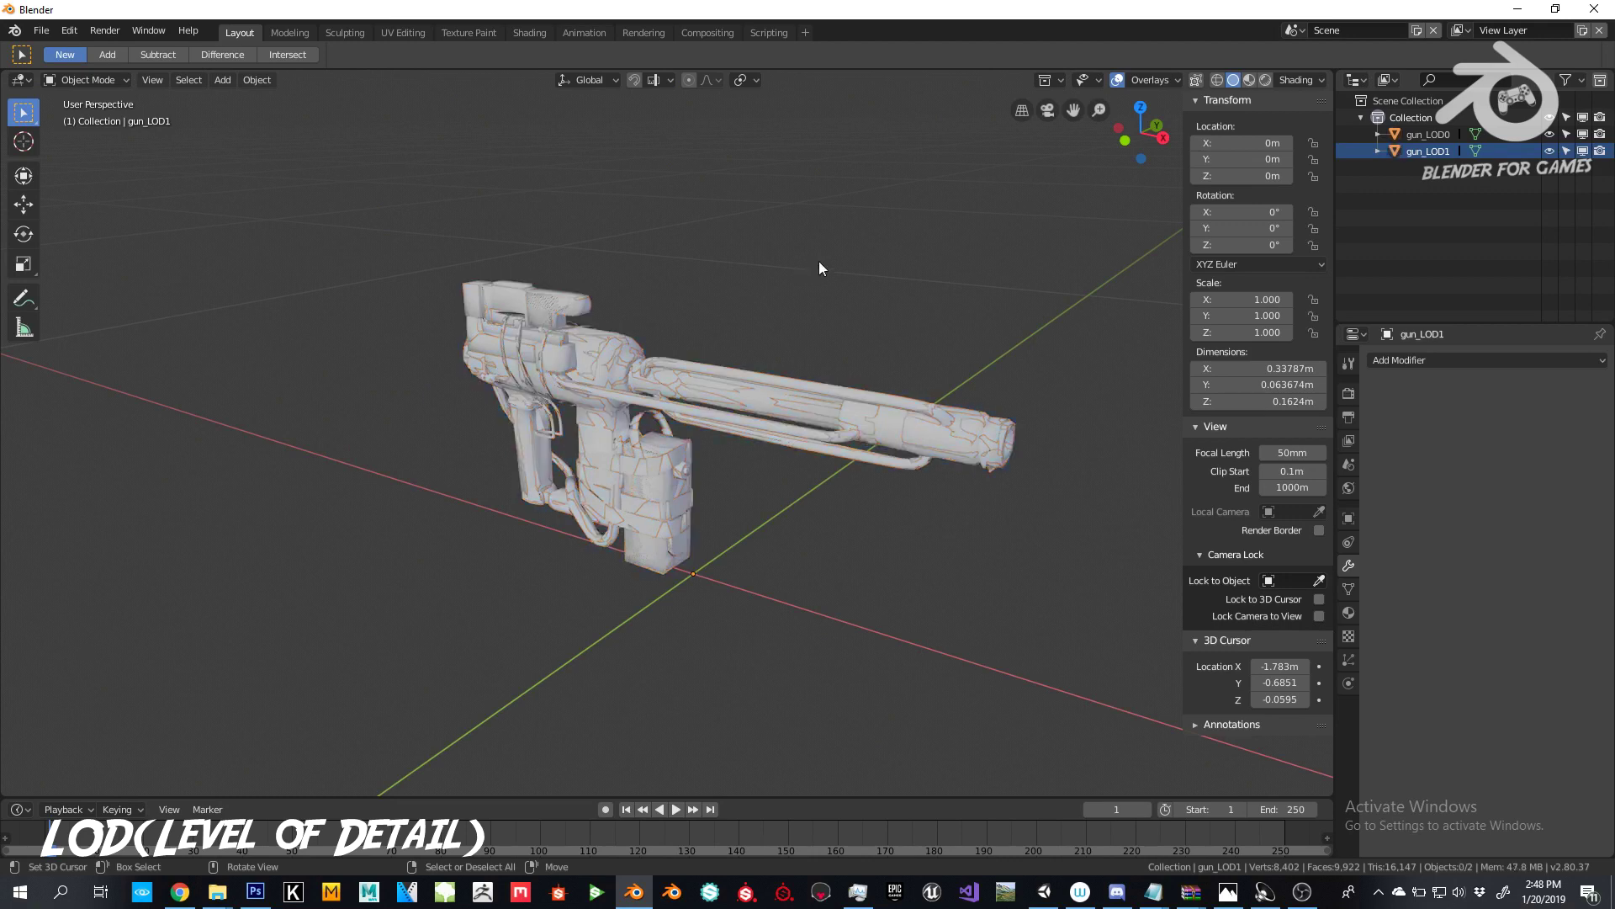
Step: Export both LOD meshes as an FBX file named UNITY LOD in the tutorials folder
left_click(40, 30)
mouse_move(134, 355)
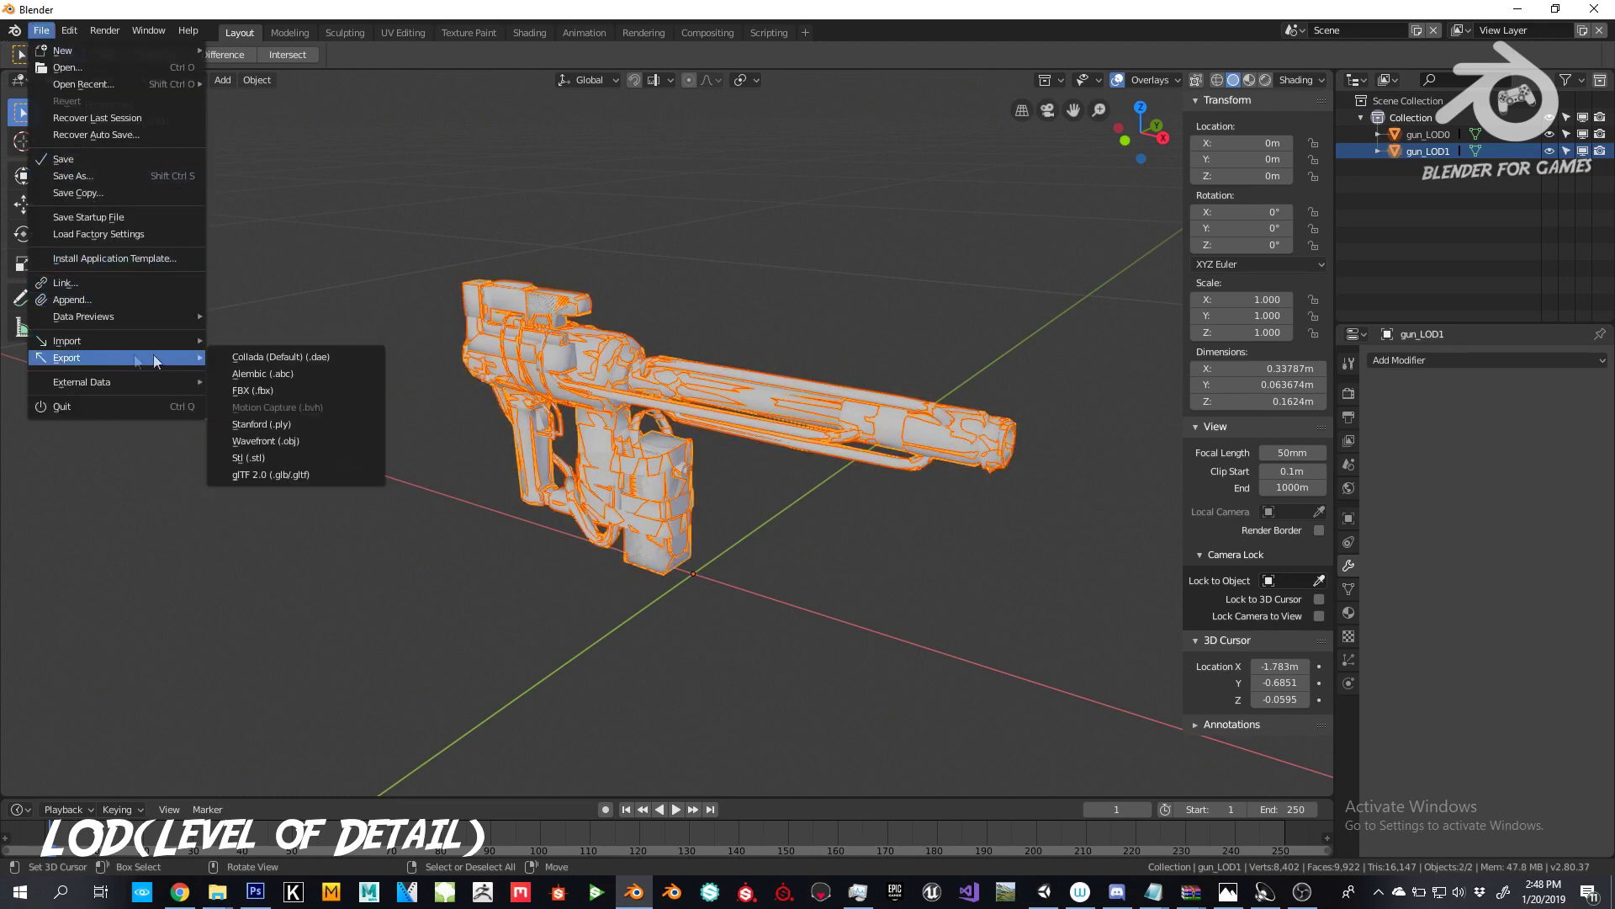
left_click(276, 390)
left_click(296, 119)
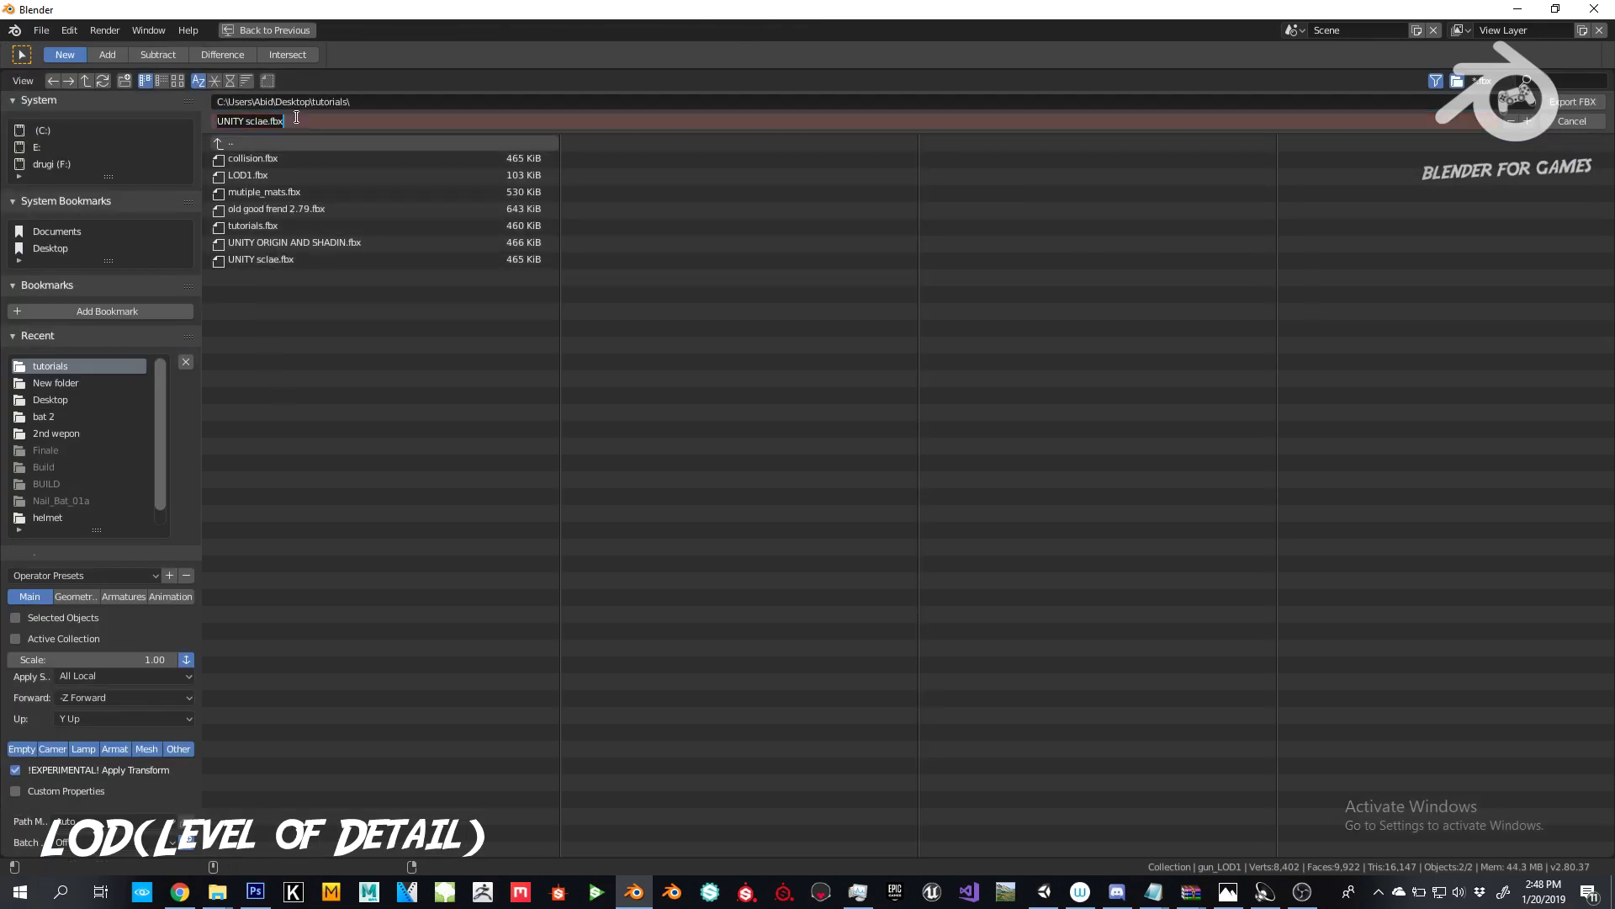
left_click(296, 118)
key("BackSpace")
key("BackSpace")
key("BackSpace")
key("BackSpace")
key("BackSpace")
key("BackSpace")
key("BackSpace")
type("LO")
key("Return")
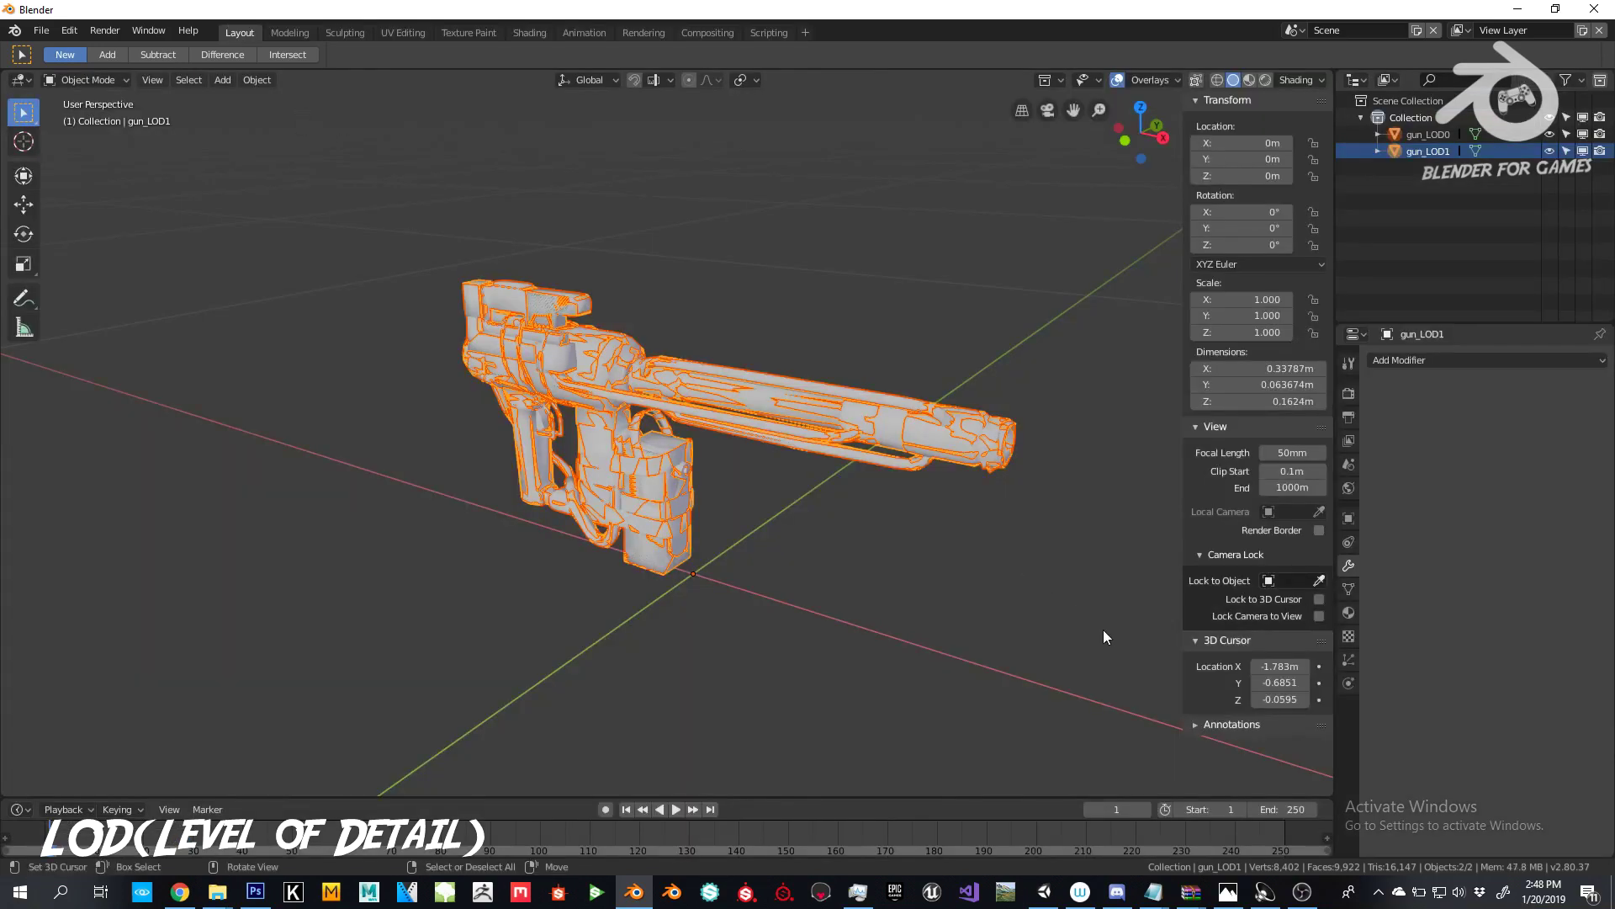
Step: Switch to Unity, import UNITY LOD from the tutorials folder into Assets, and place the model in the scene
left_click(1044, 891)
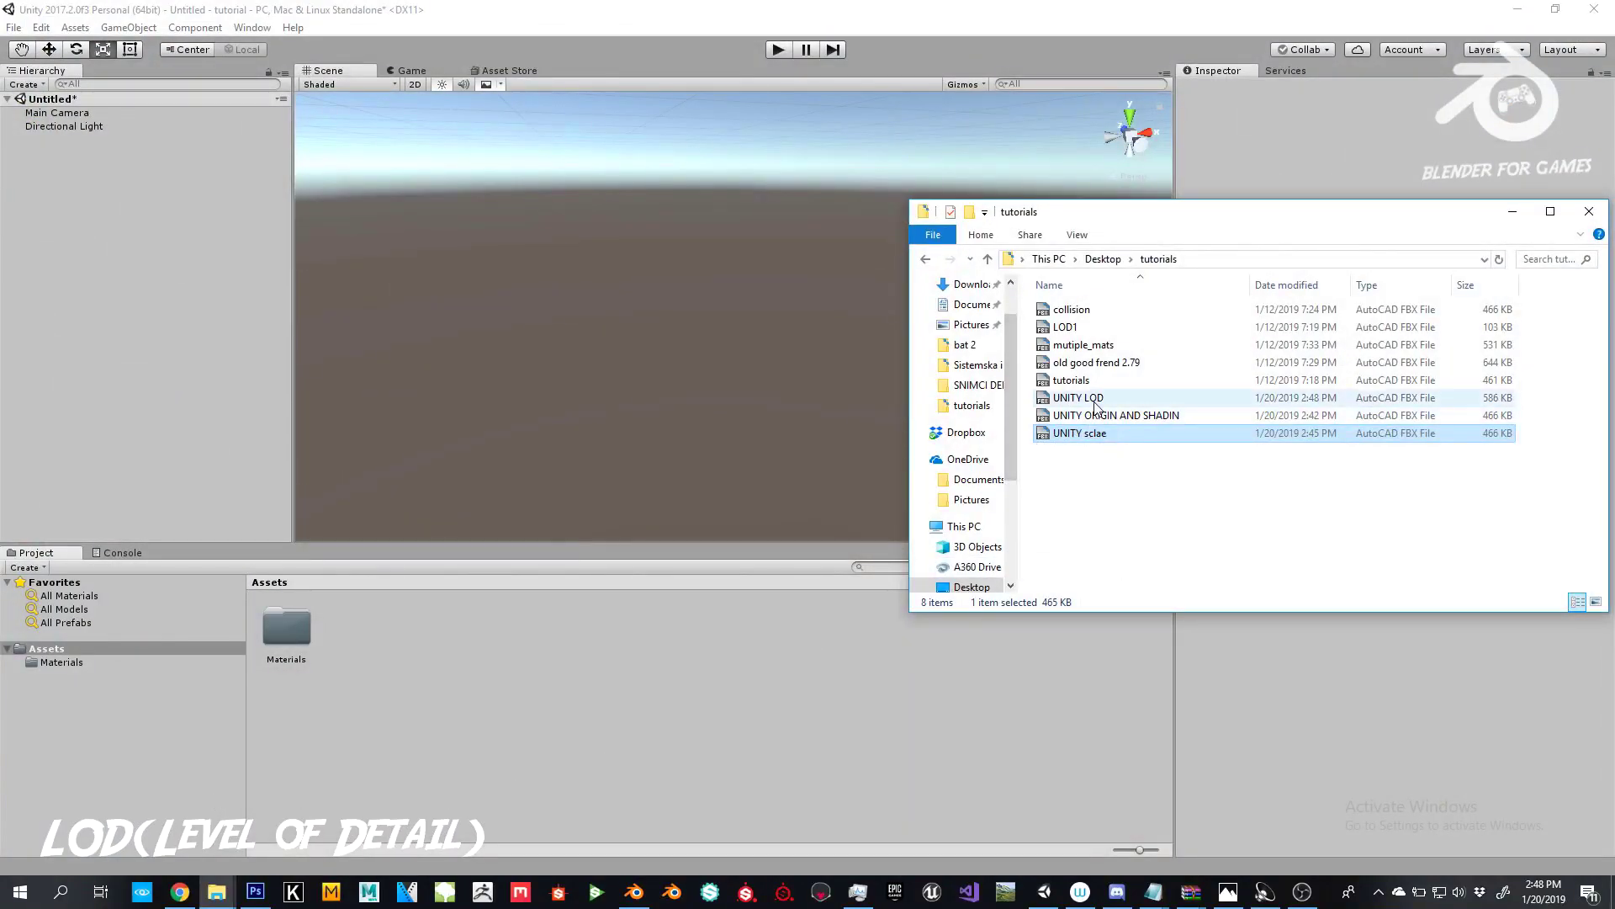
left_click_drag(1095, 406, 414, 678)
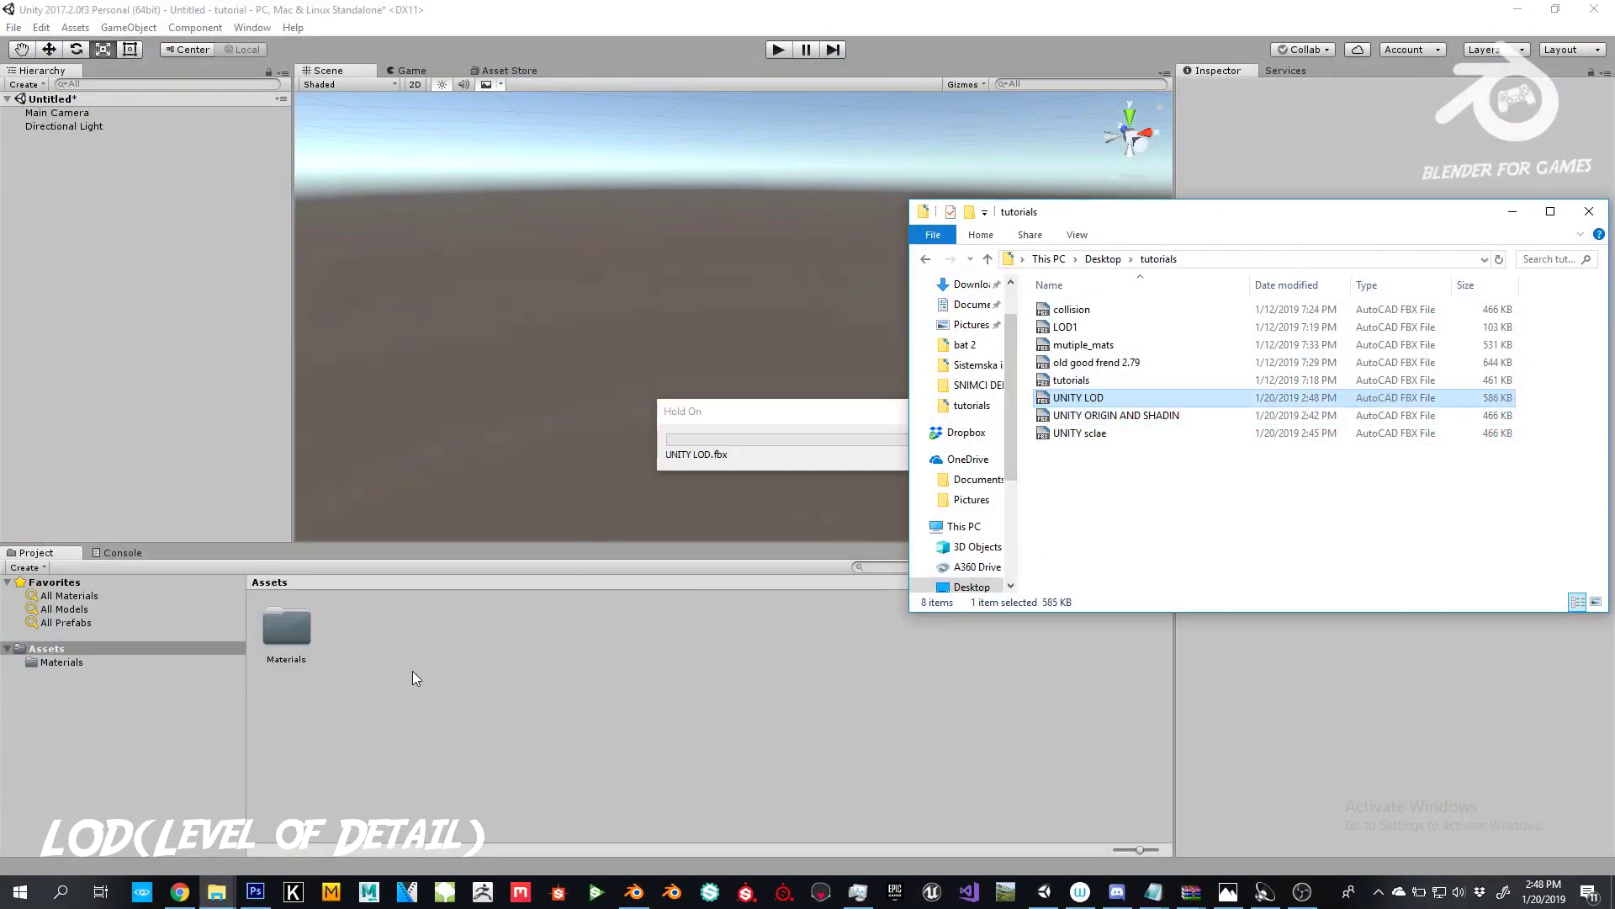
left_click(1512, 212)
left_click_drag(342, 645, 633, 345)
Step: Set the LOD Group's LOD 1 threshold to 56% and test the switching at different viewing distances
left_click_drag(985, 292, 931, 267, "alt")
left_click_drag(1402, 256, 1294, 261)
left_click_drag(765, 462, 776, 400, "alt")
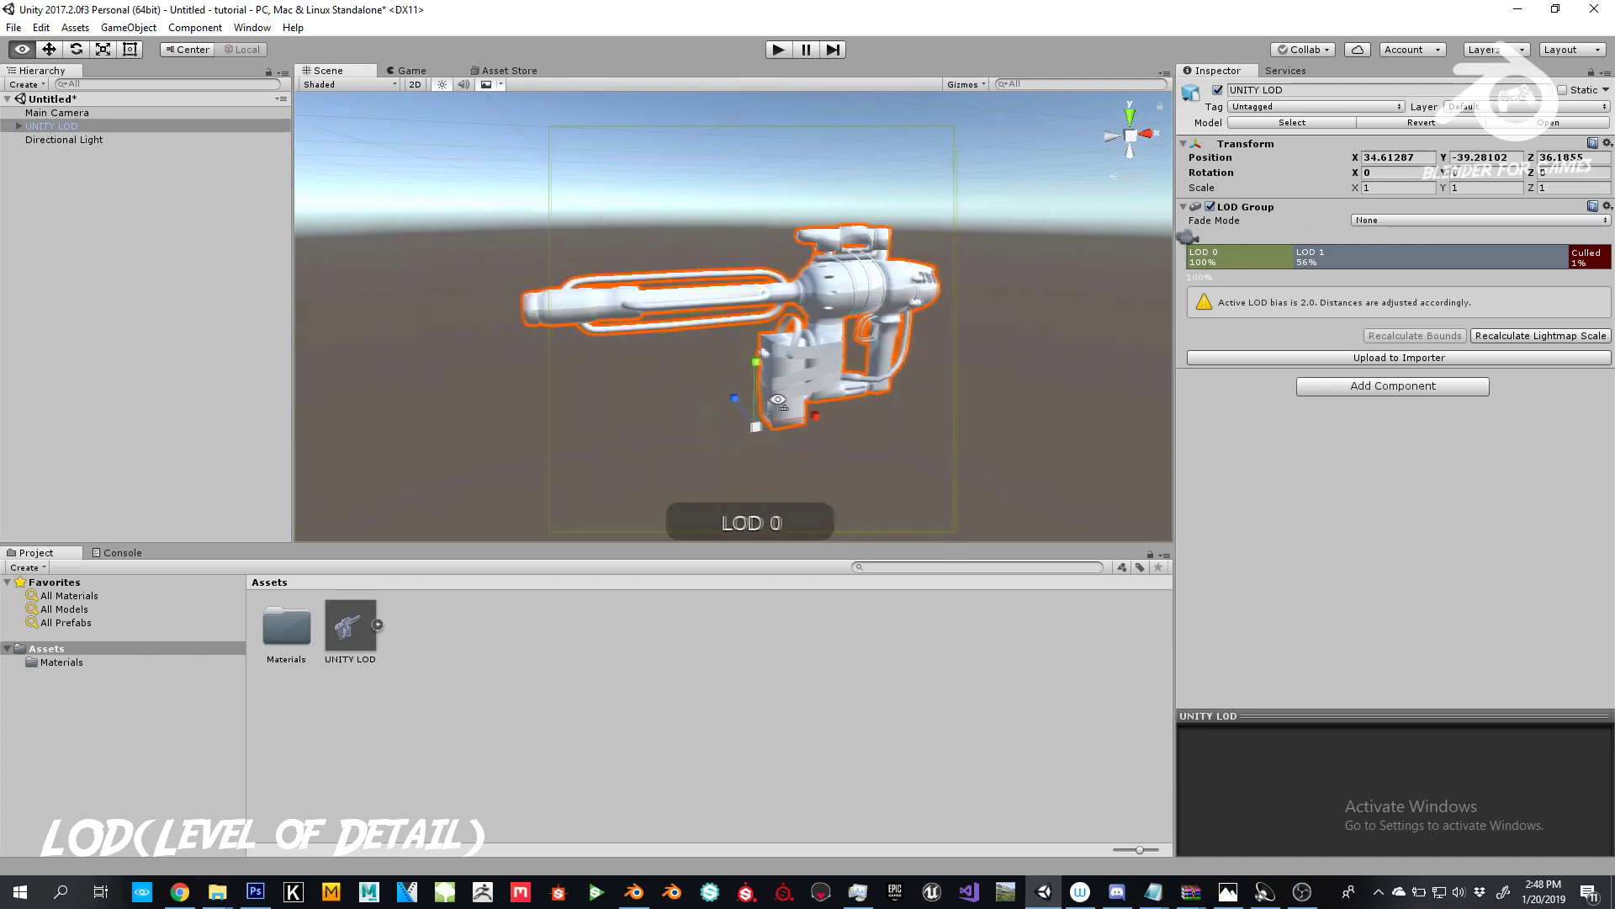
scroll(777, 401, "down", 8, "alt")
scroll(784, 401, "up", 4, "alt")
scroll(784, 401, "down", 4, "alt")
scroll(784, 404, "up", 10, "alt")
Step: Set the LOD Group's LOD 1 threshold to 92%
left_click_drag(1294, 262, 1205, 253)
scroll(712, 371, "down", 5)
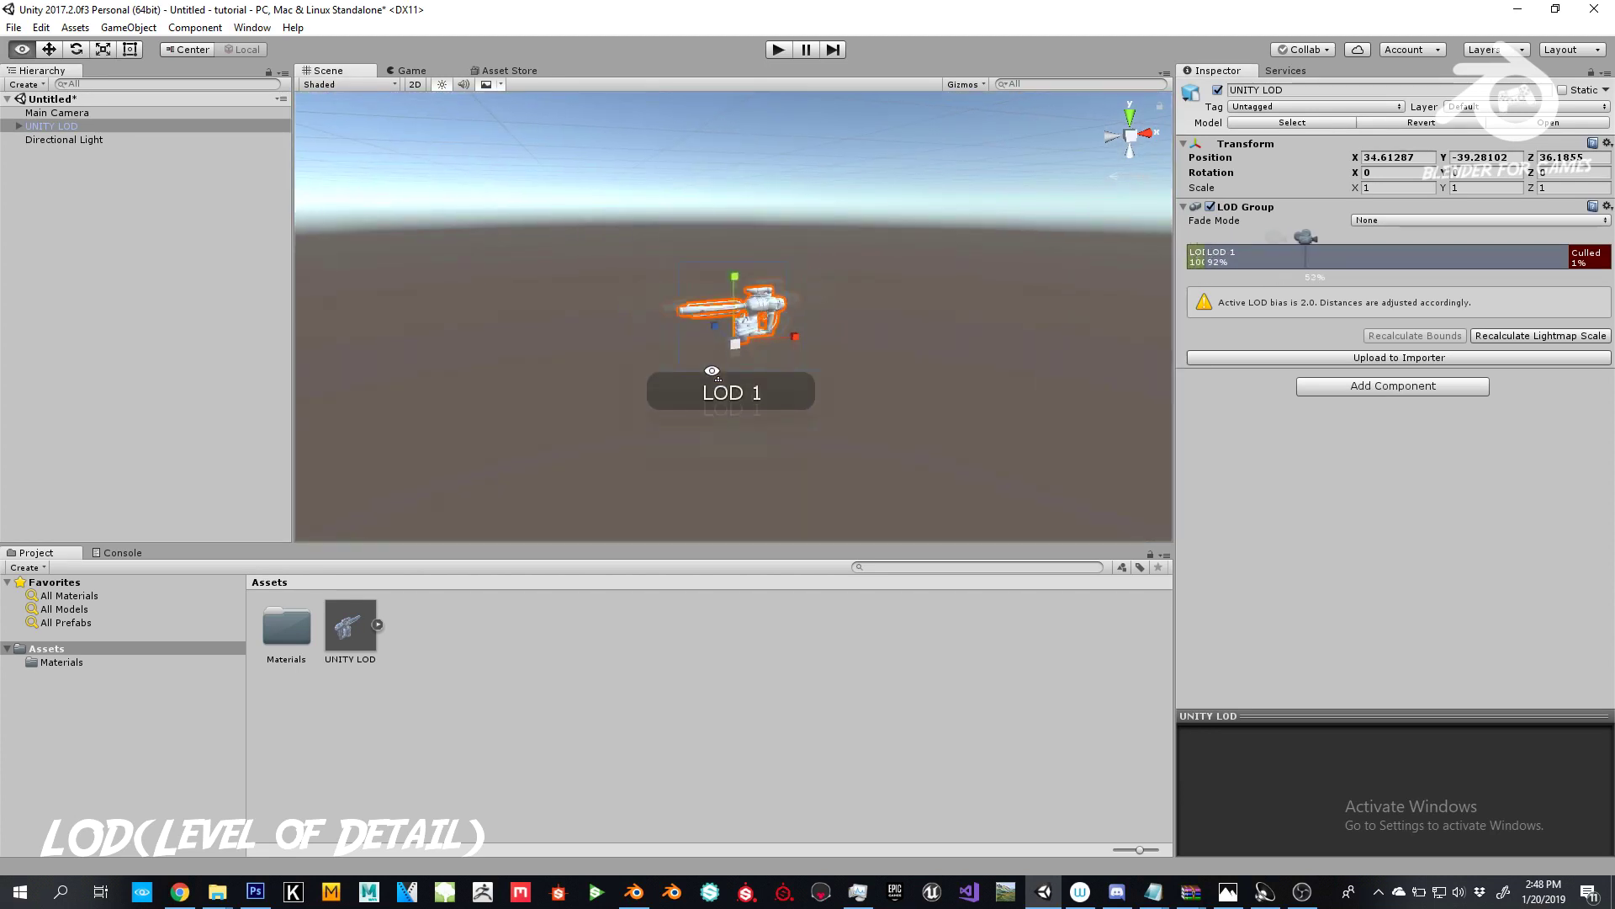
scroll(712, 371, "up", 5)
Step: Examine how the gun switches between LOD 0 and LOD 1 as the viewing distance changes
scroll(712, 371, "down", 4)
scroll(713, 371, "up", 4)
scroll(714, 371, "down", 4)
scroll(714, 372, "up", 4)
scroll(713, 371, "down", 4)
scroll(715, 371, "up", 2)
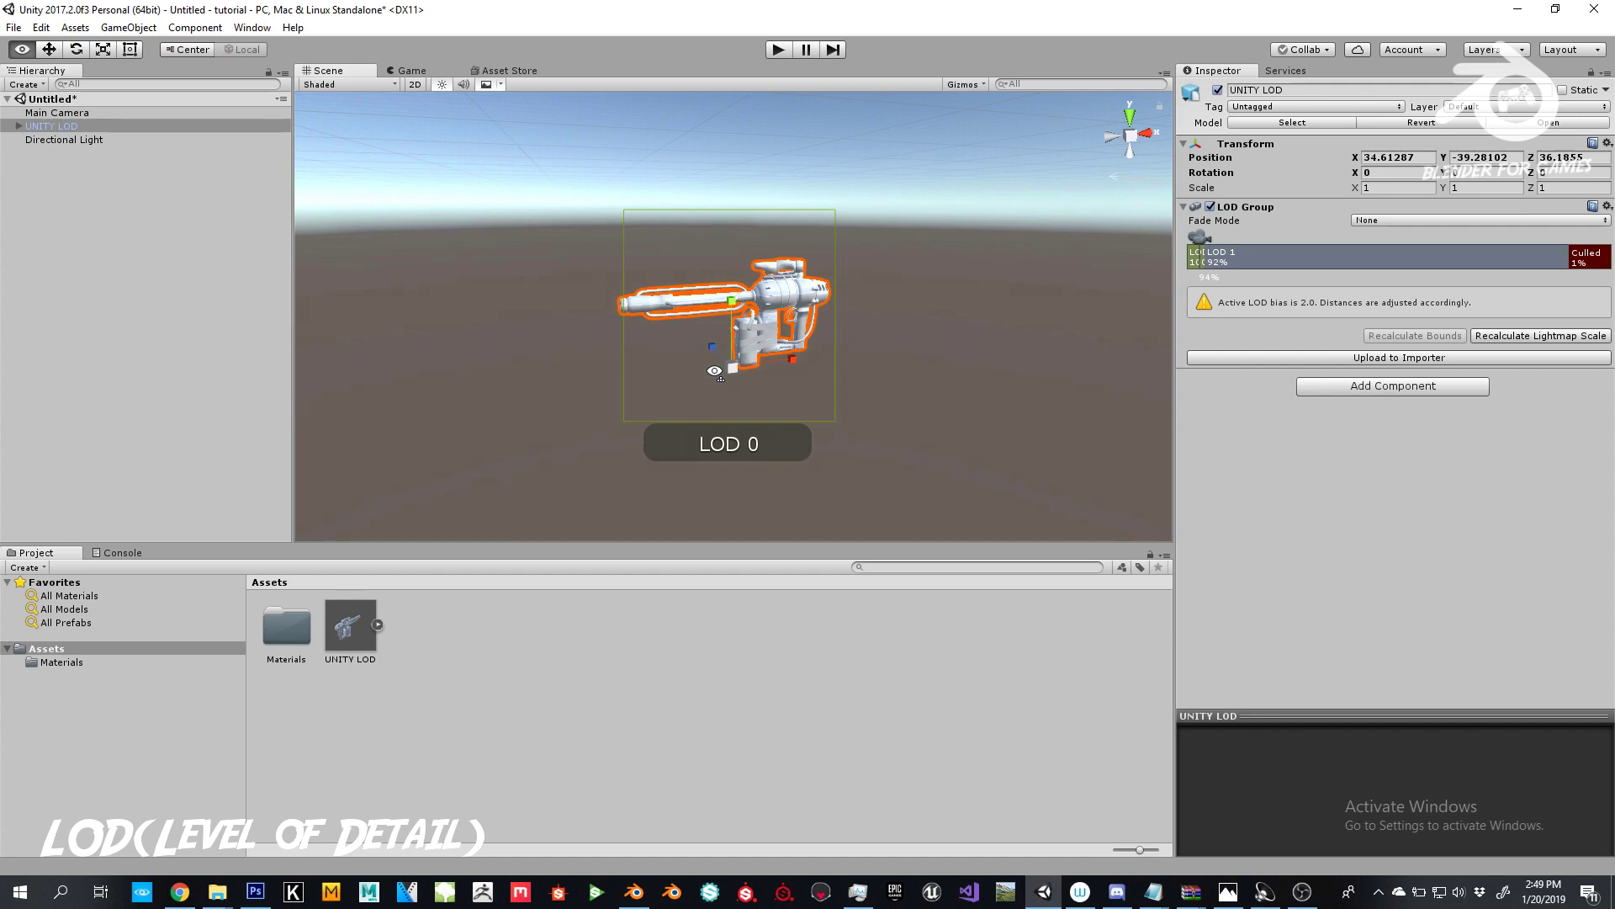
scroll(714, 371, "up", 3)
scroll(714, 371, "down", 4)
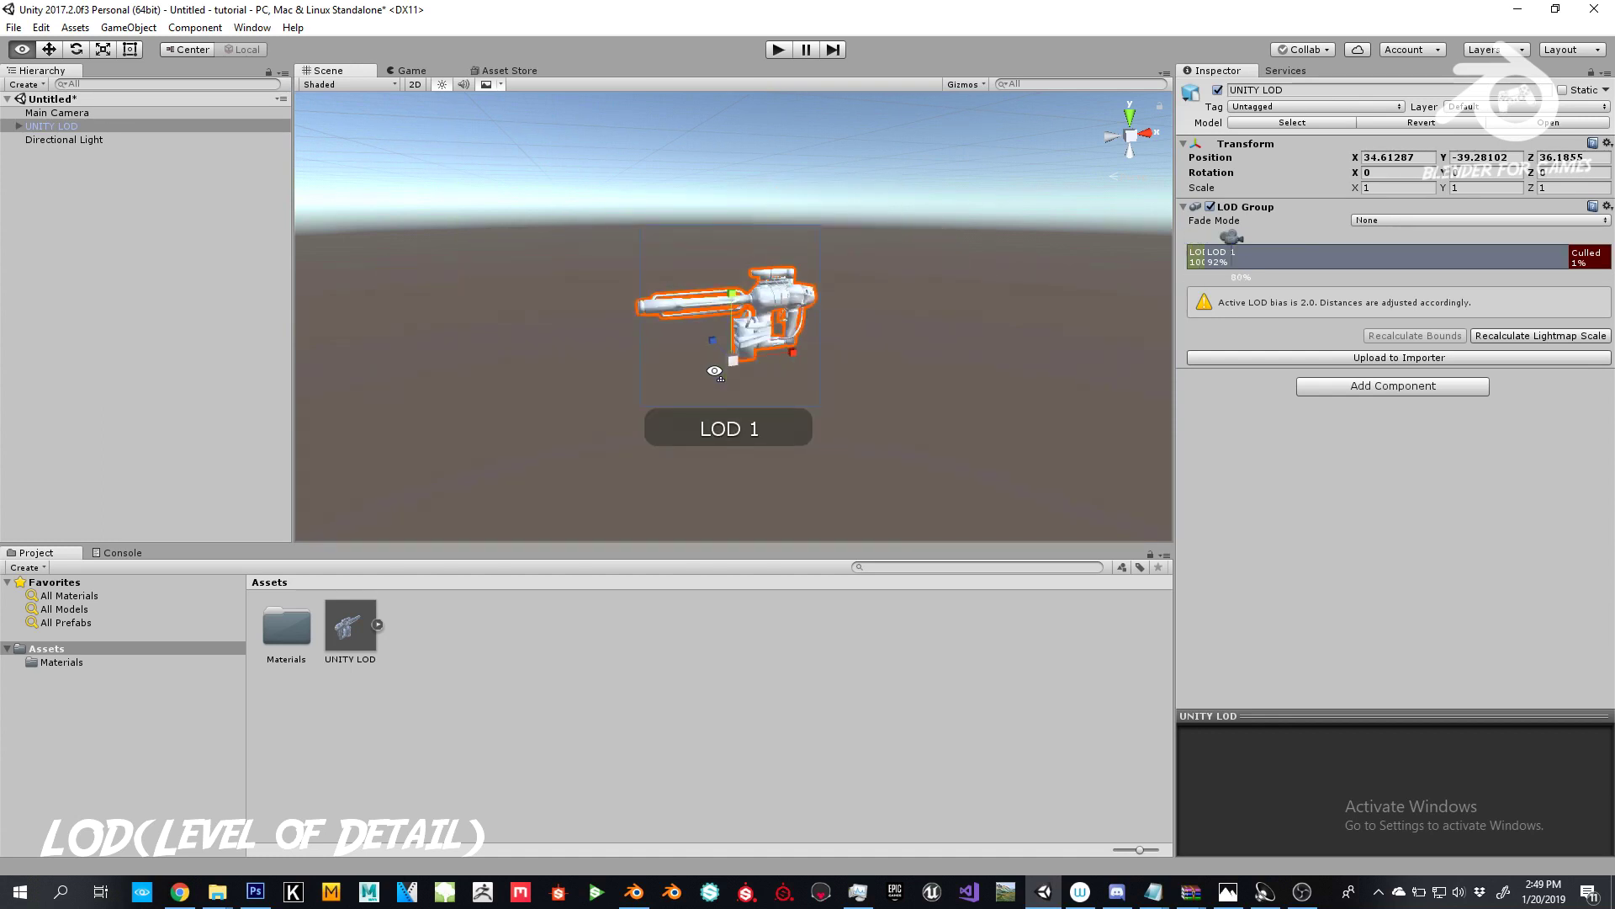
scroll(714, 371, "up", 4)
scroll(714, 371, "down", 3)
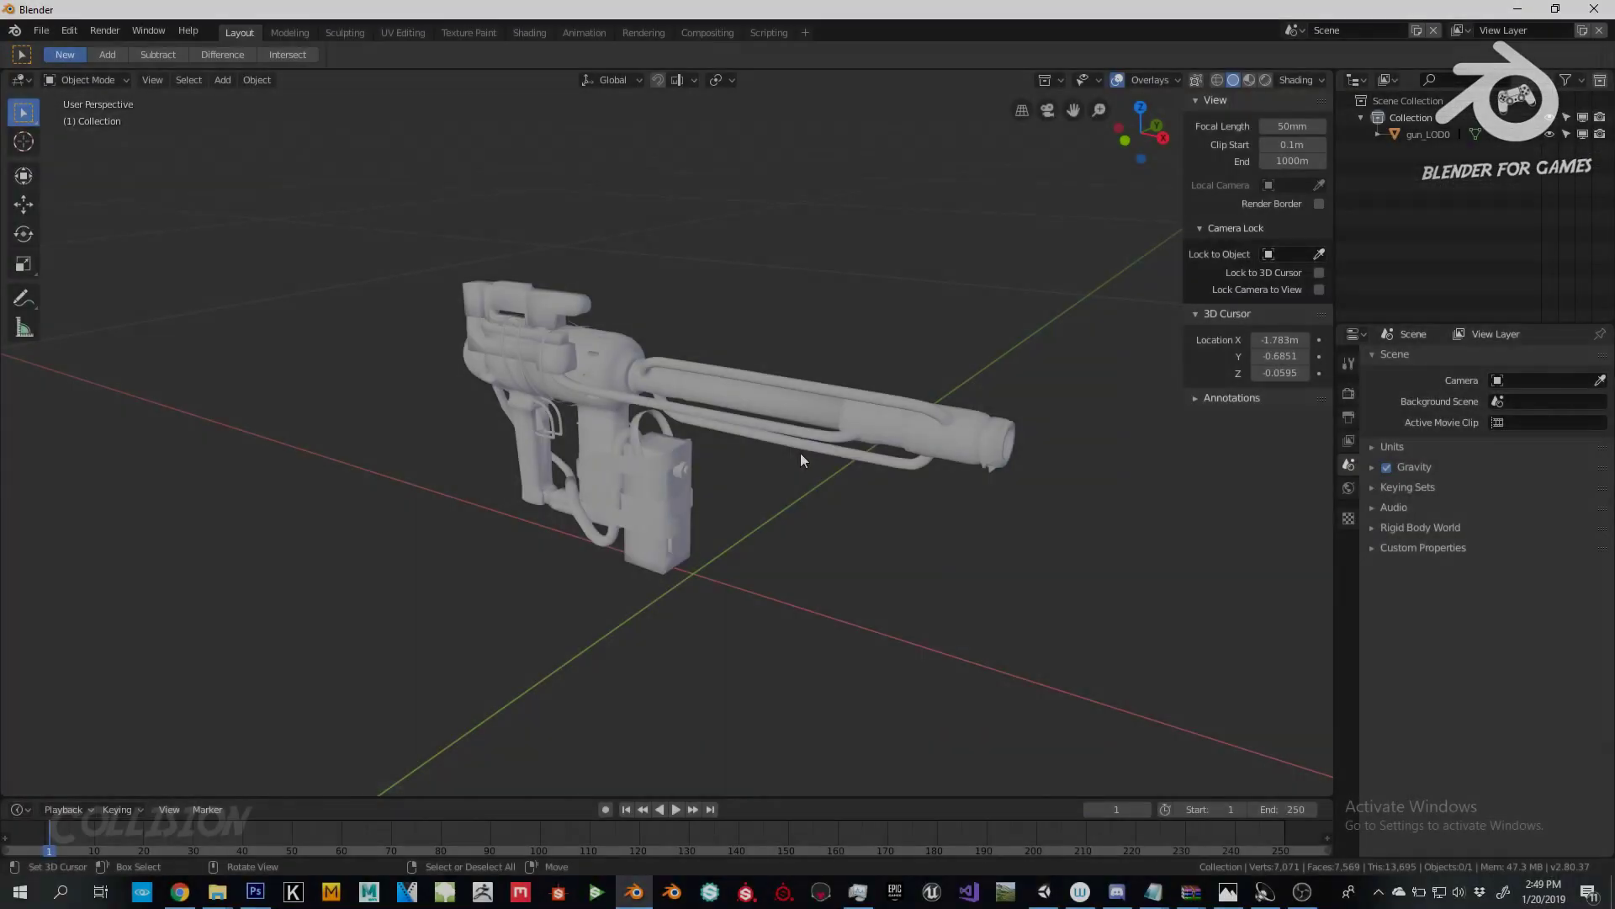
Step: In Blender, add a cube mesh to the gun scene in front orthographic view
key("KP_1")
scroll(800, 461, "down", 5)
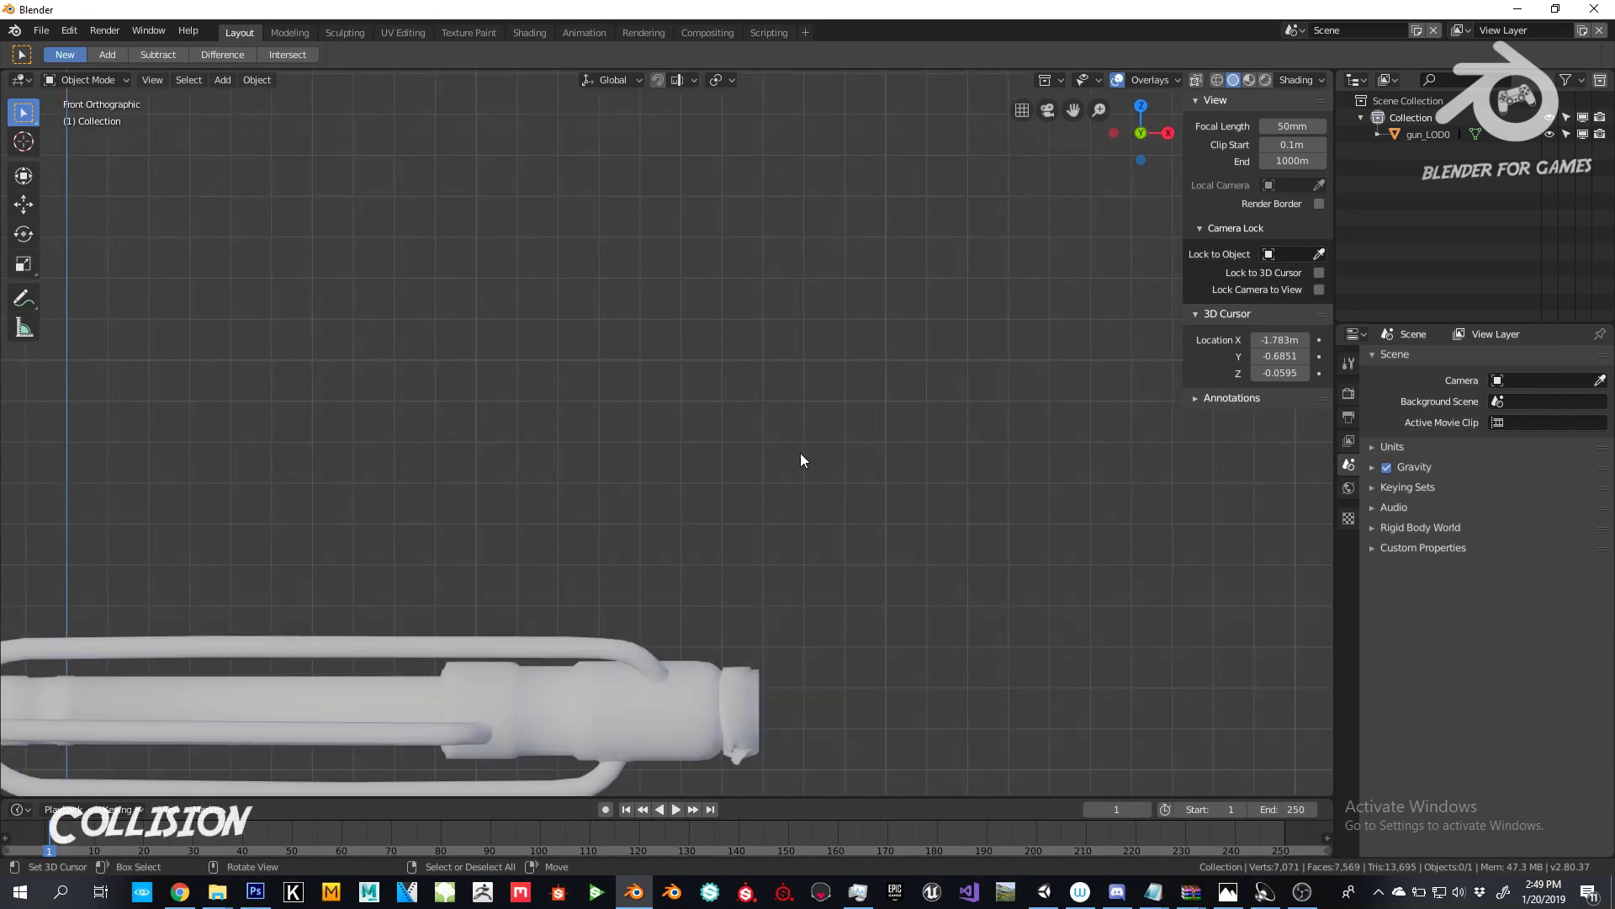
middle_click_drag(765, 516, 842, 408, "shift")
scroll(696, 497, "down", 2)
key("shift+a")
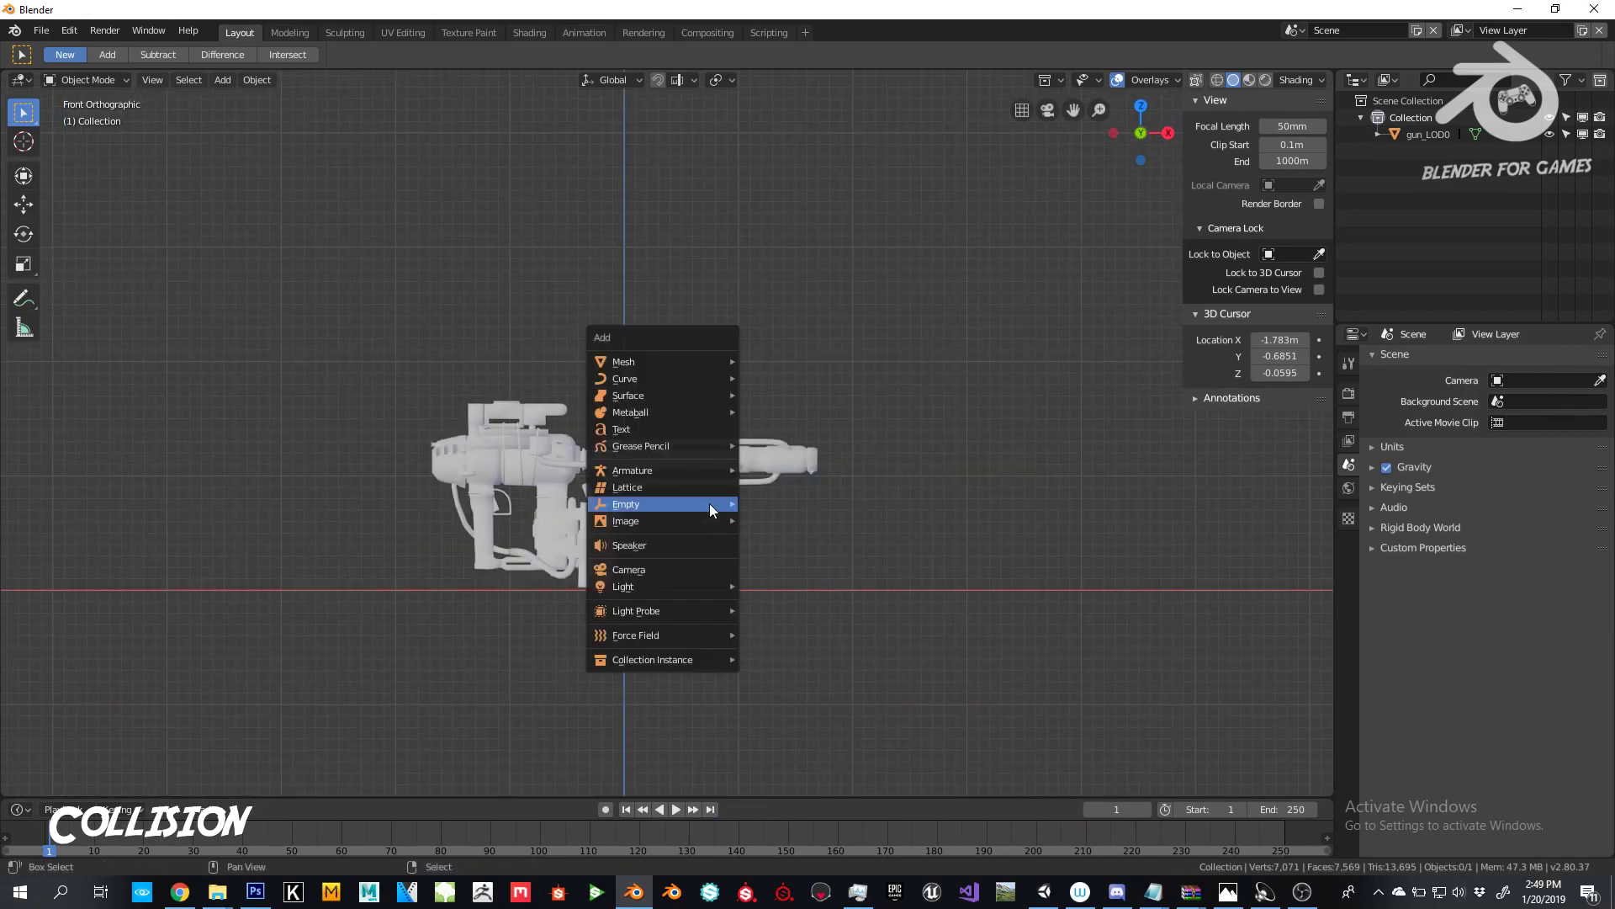
mouse_move(709, 503)
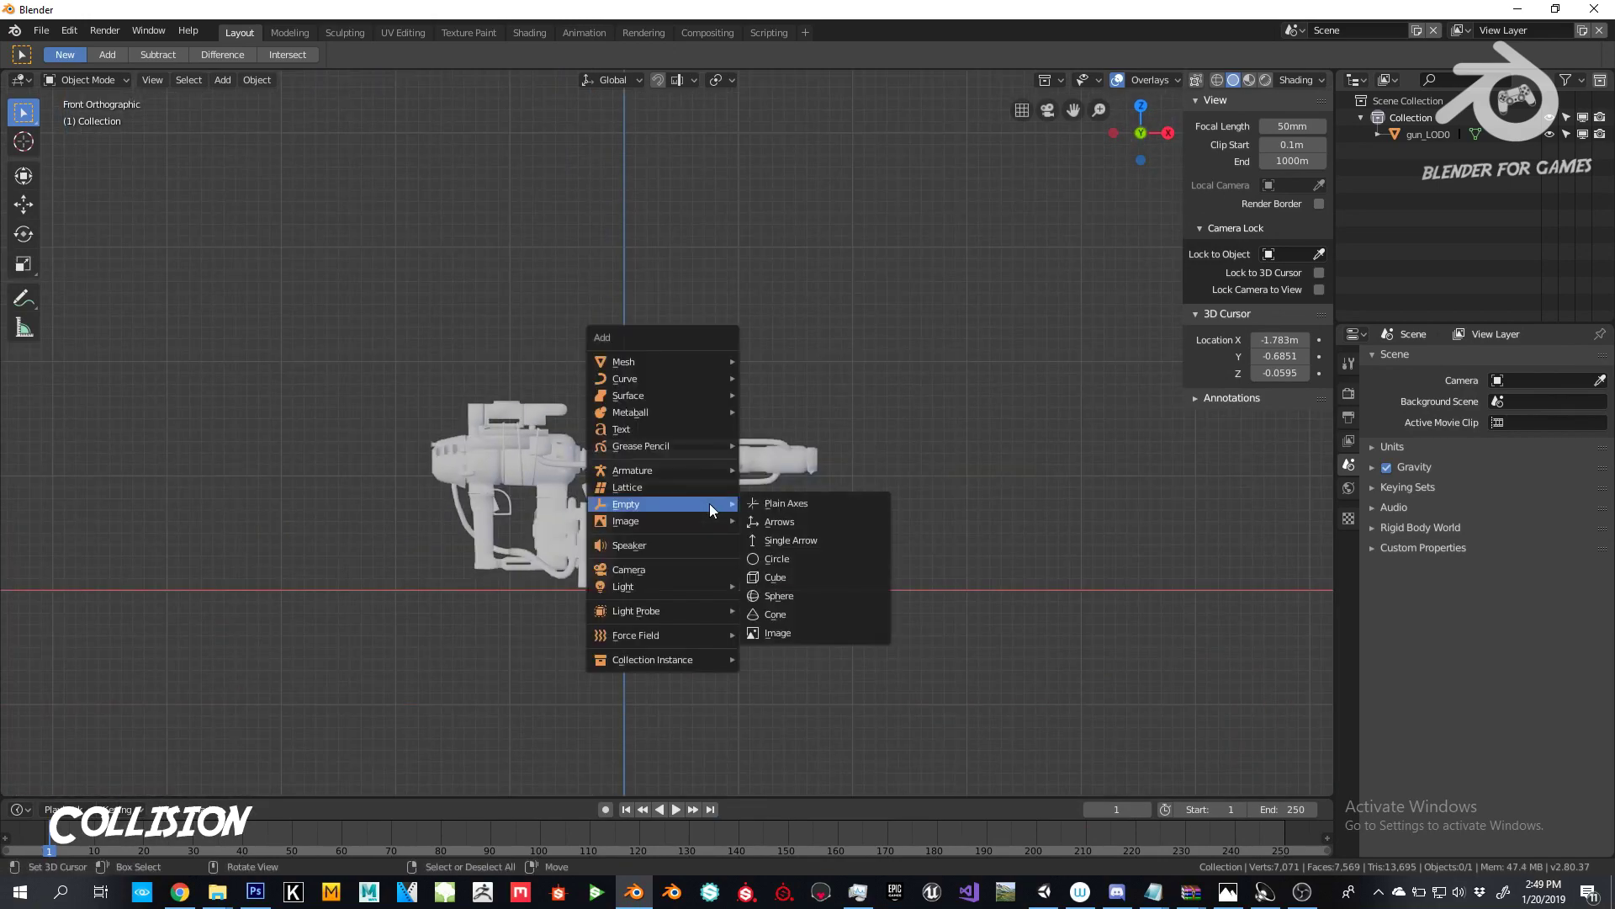
mouse_move(685, 353)
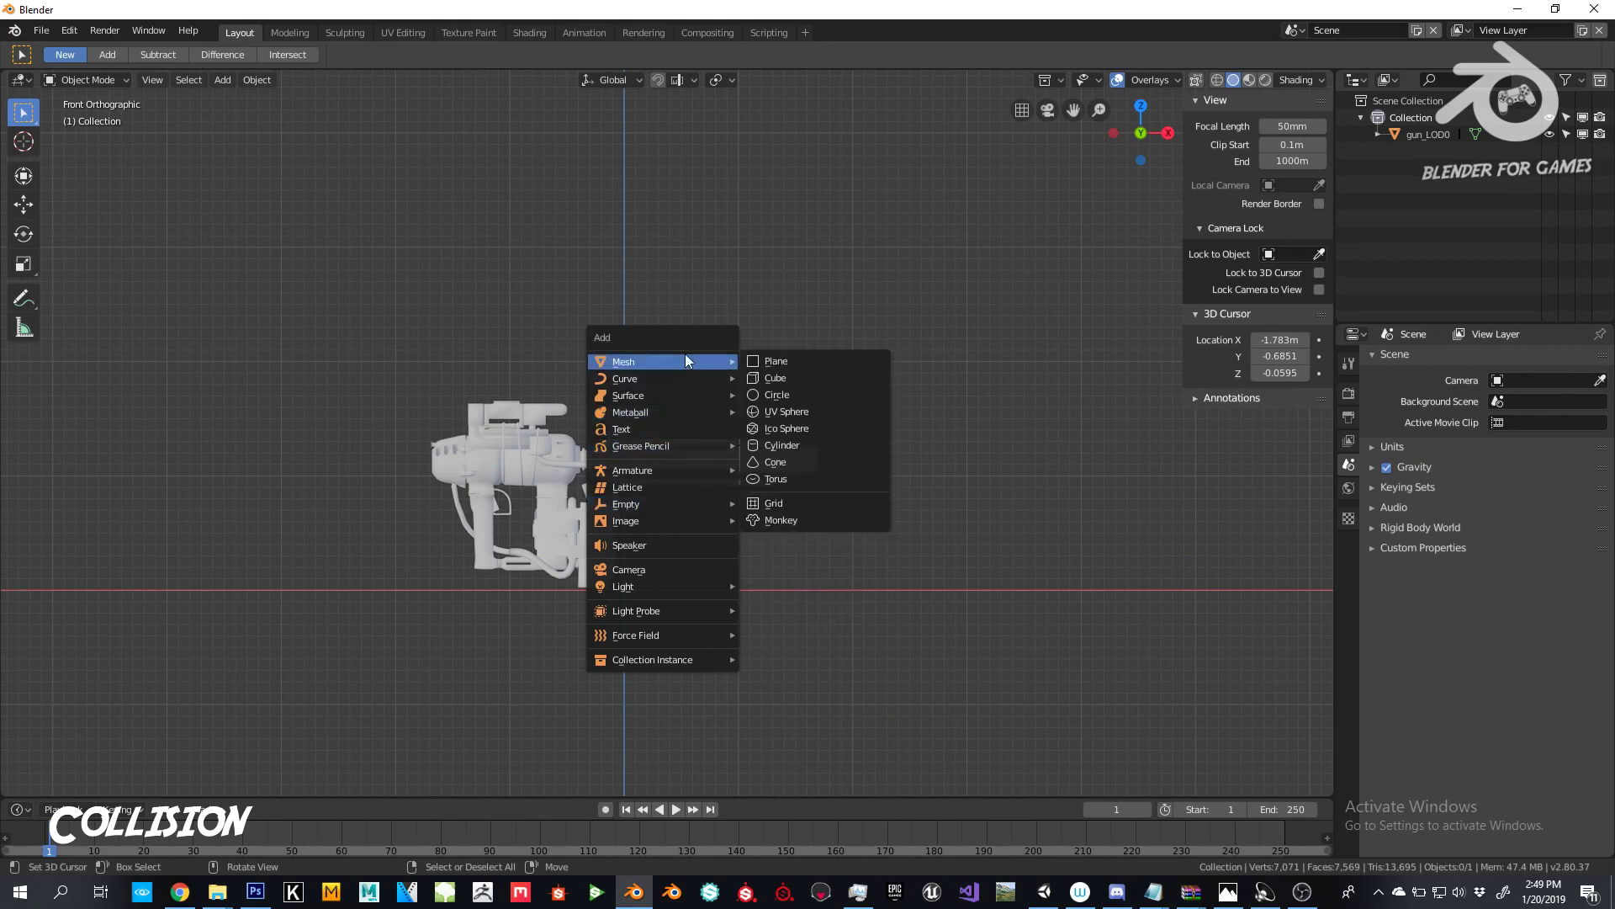
left_click(760, 376)
scroll(766, 385, "down", 6)
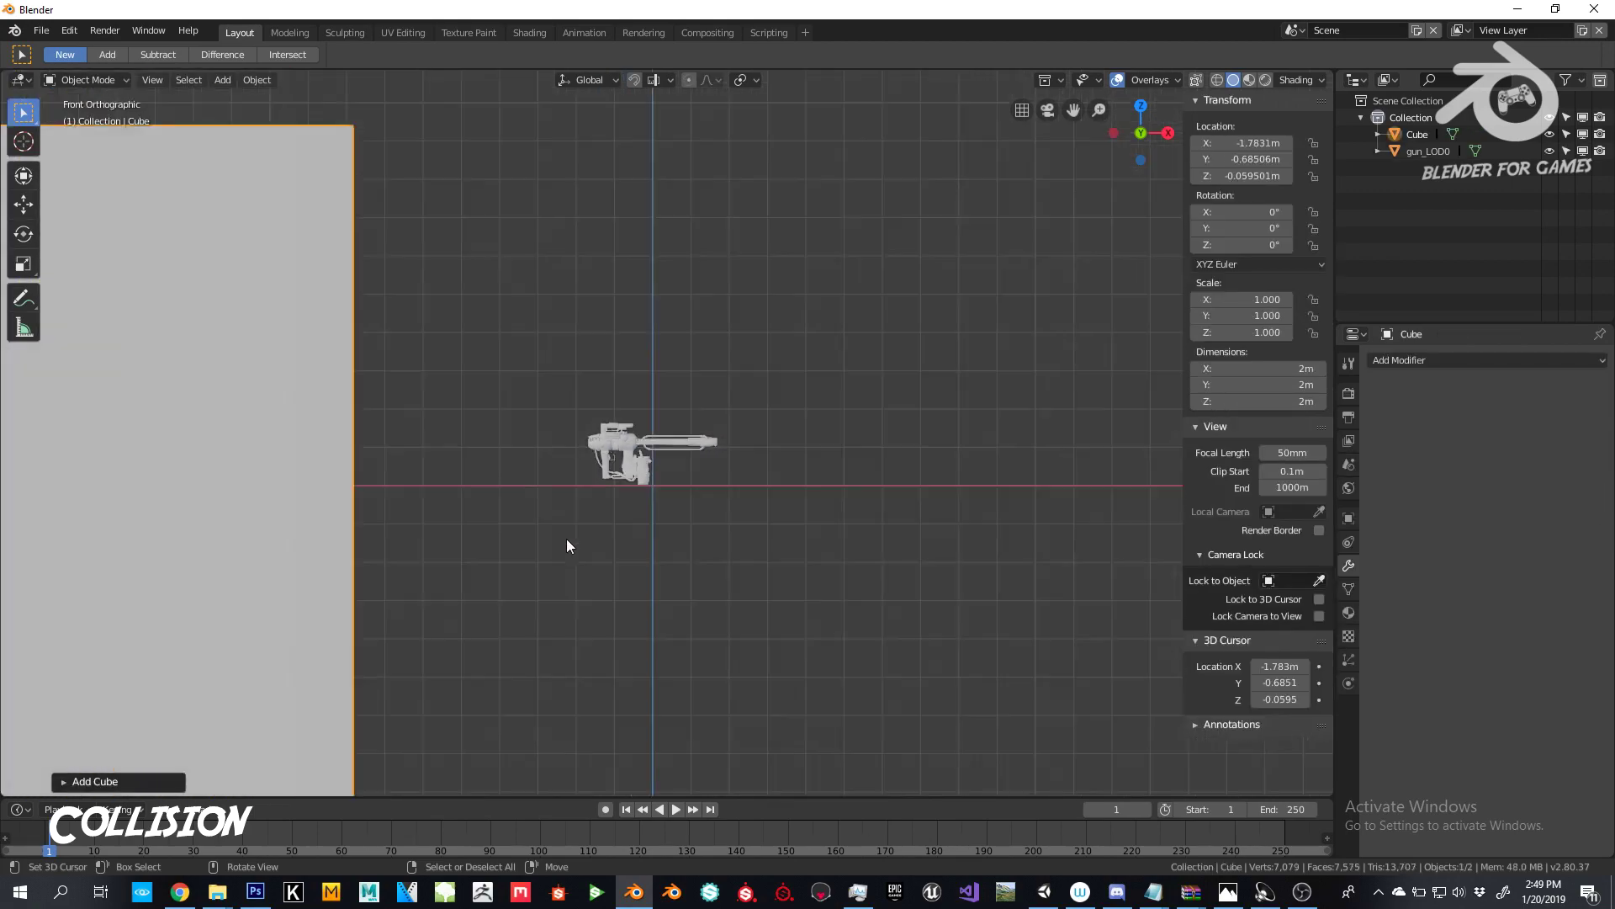
Step: Scale the cube down to about 0.19 m and move it over the front of the gun barrel
key("g")
left_click(1060, 475)
key("s")
left_click(786, 497)
scroll(773, 483, "up", 3)
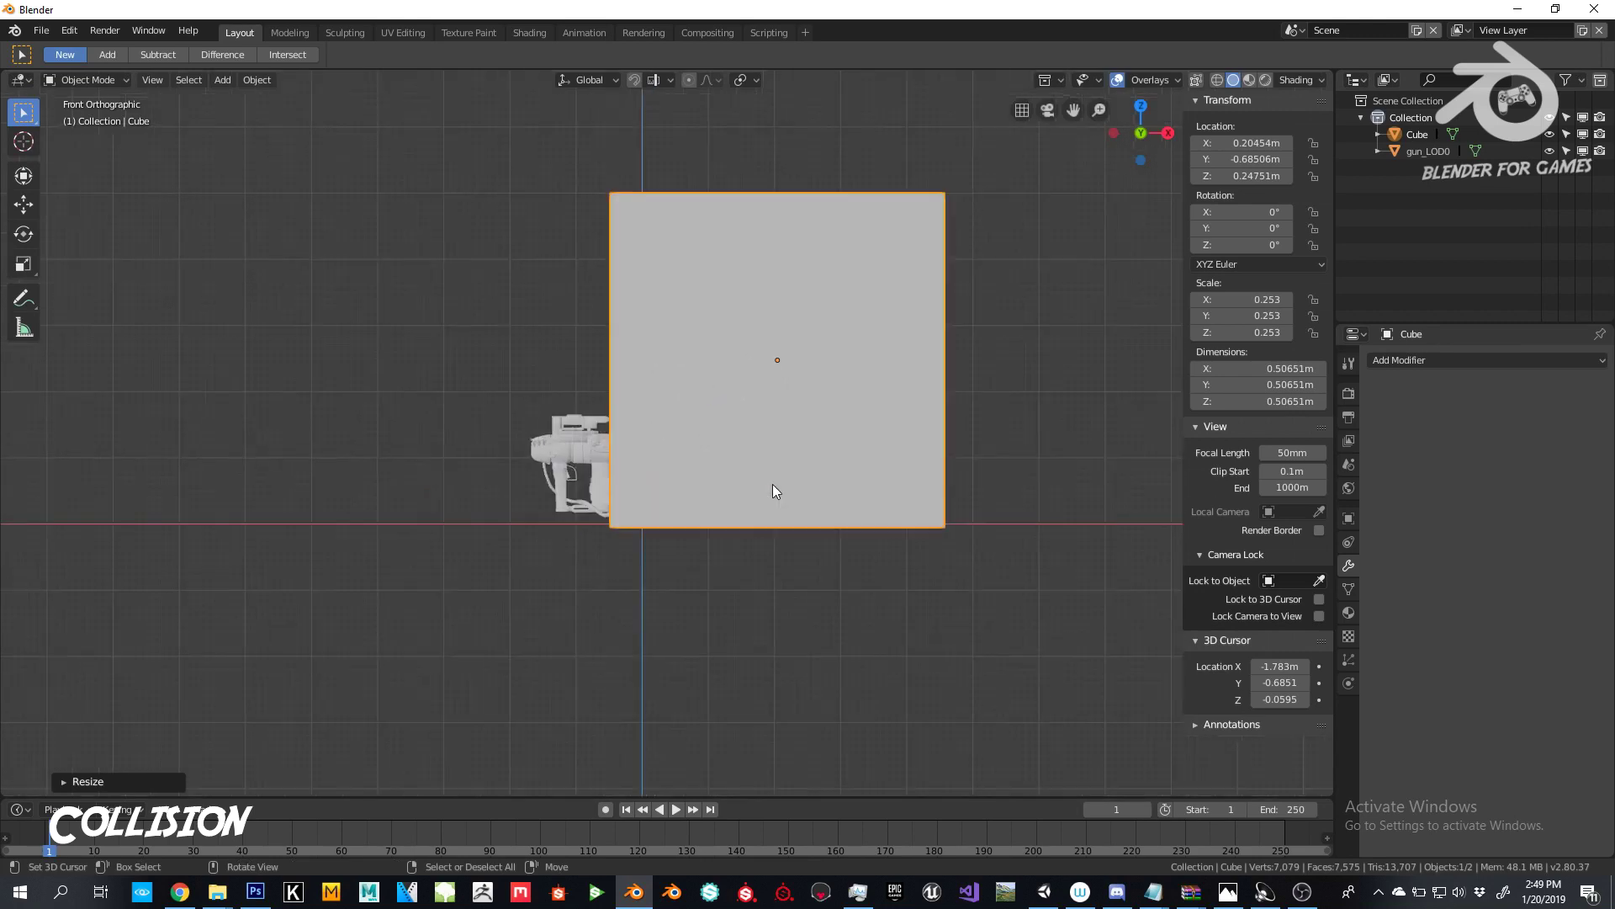
key("s")
left_click(835, 461)
scroll(835, 462, "up", 3)
key("g")
left_click(807, 594)
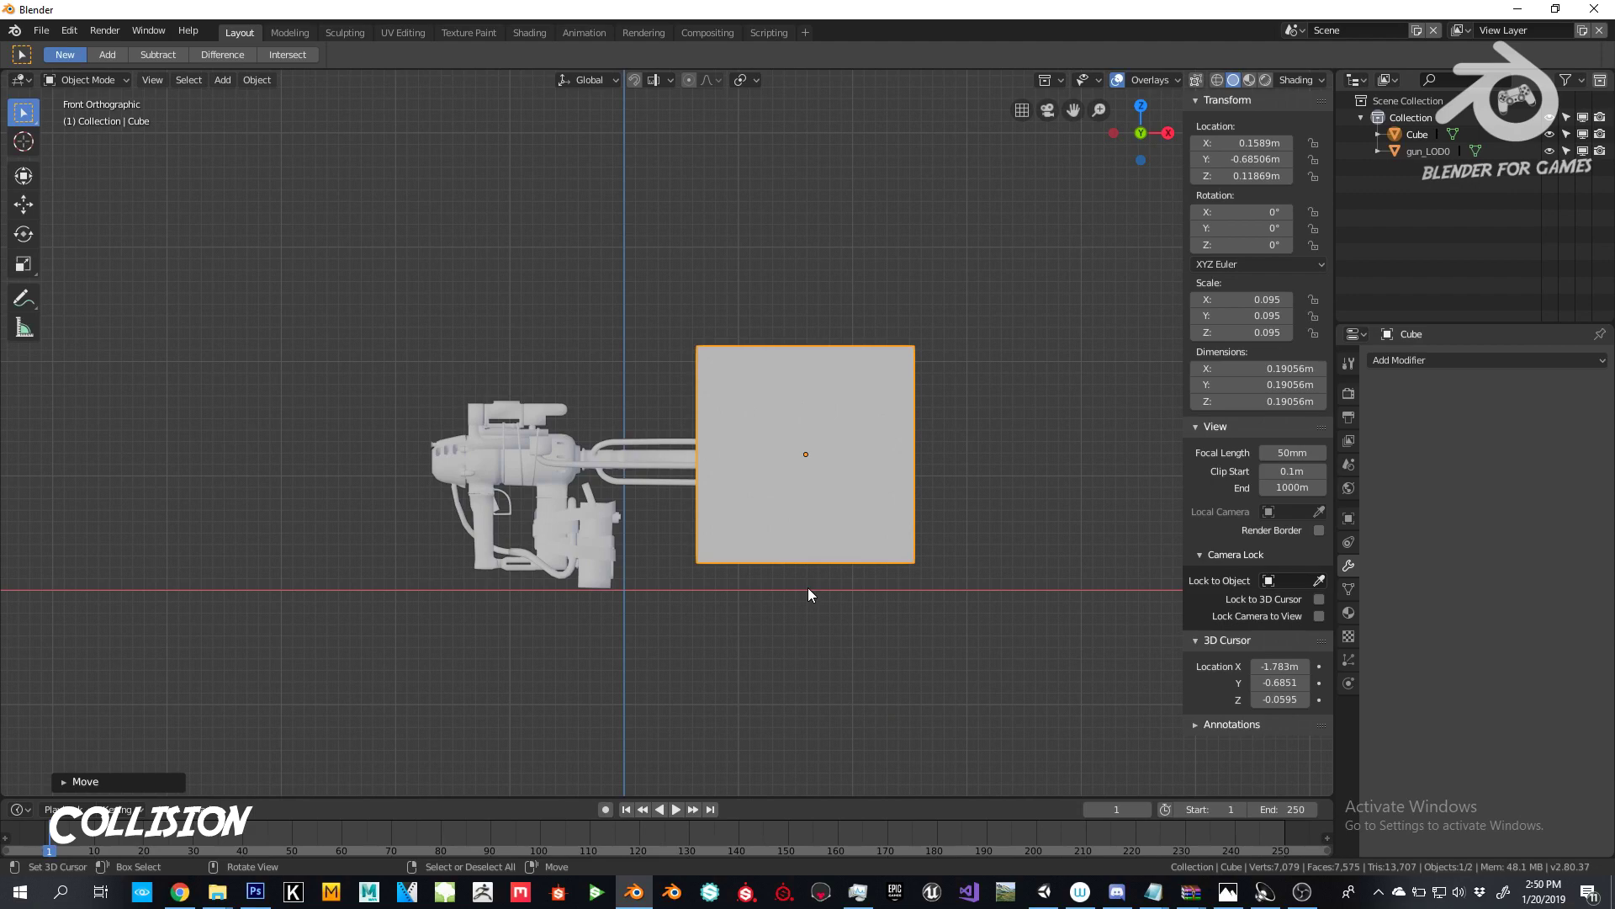
Step: Shrink the cube to about 0.083 m and move it back along the barrel
scroll(808, 593, "up", 3)
key("s")
left_click(982, 559)
scroll(983, 559, "up", 2)
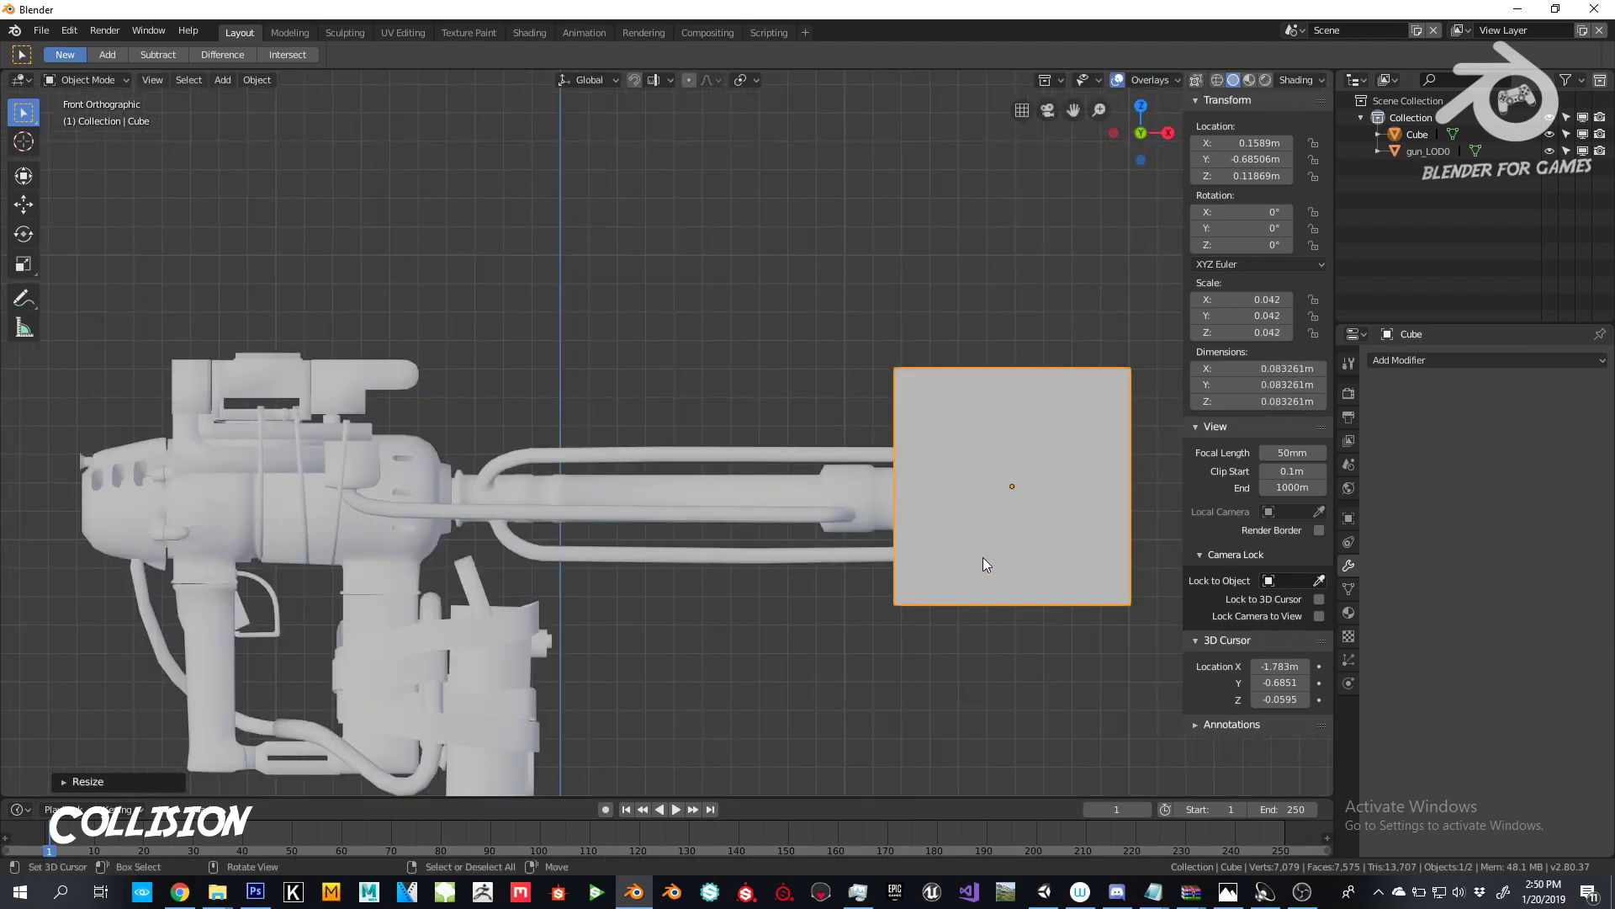
scroll(983, 557, "down", 2)
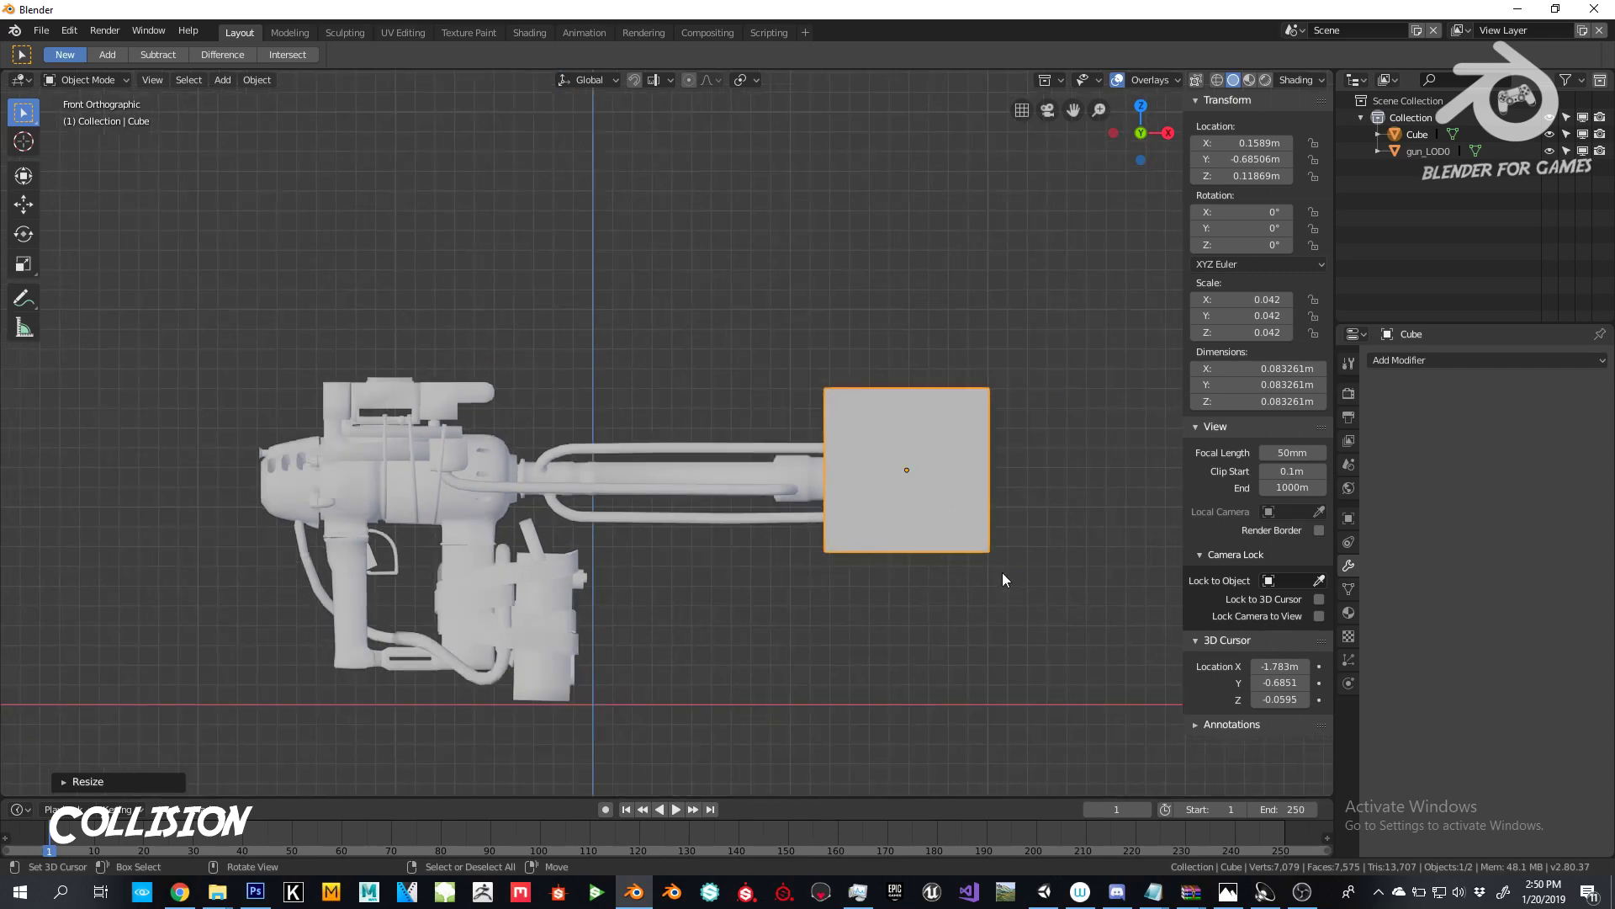
key("g")
left_click(787, 572)
Step: Stretch the cube along X to a scale of about 0.101 and position it over the barrel
key("Tab")
key("s")
key("x")
left_click(1010, 533)
key("g")
left_click(1037, 554)
Step: Duplicate the box in Edit Mode over the rear of the gun and rotate the copy 90° about Y
key("shift+d")
left_click(615, 552)
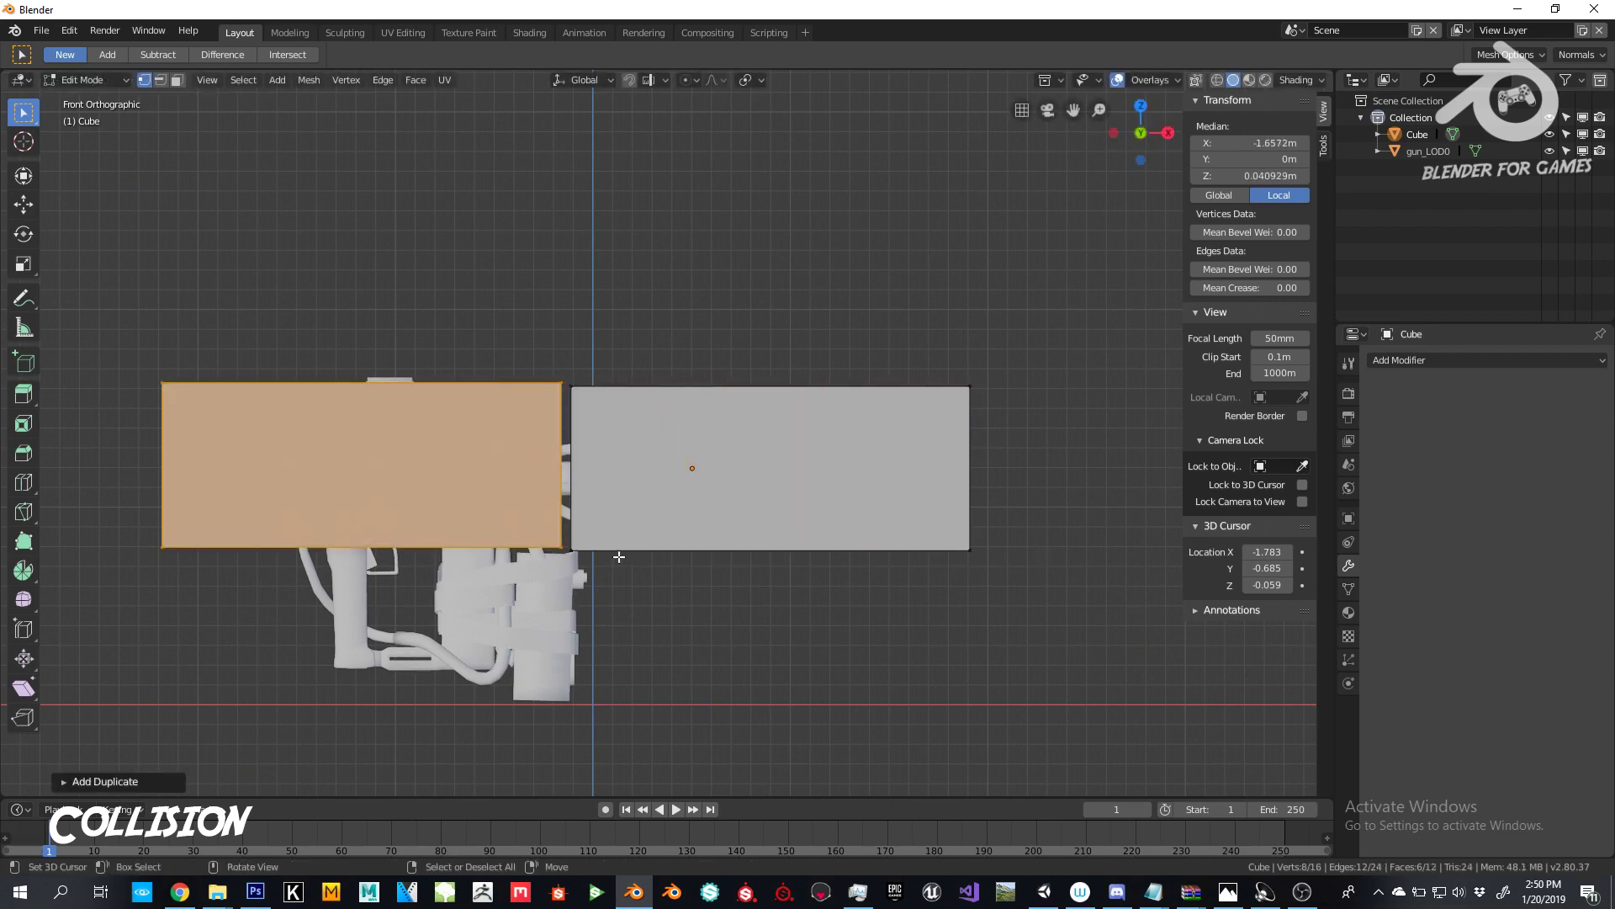
key("r")
key("x")
key("9")
key("0")
key("y")
key("Return")
Step: Move both boxes as one object along Y onto the gun, to about -0.004 m
middle_click_drag(619, 557, 779, 588)
key("Tab")
key("g")
key("y")
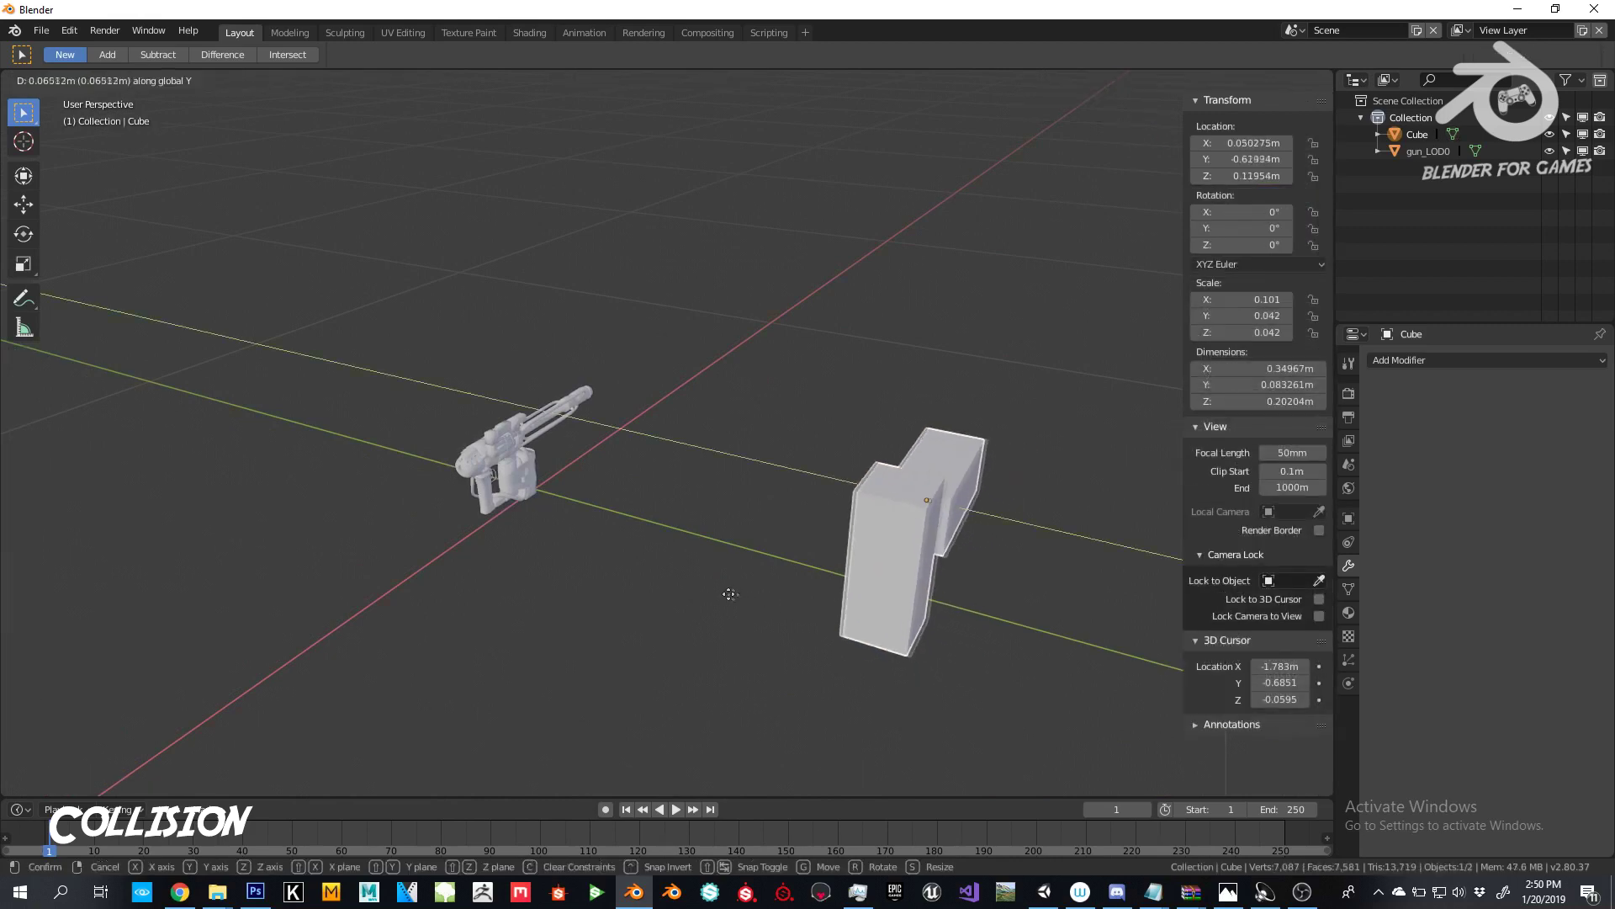
left_click(361, 462)
middle_click_drag(522, 461, 652, 482)
scroll(653, 482, "up", 3)
Step: Rename the Cube object as COL TO SHOW NAMING NO IMPORTANTE
left_click(1414, 135)
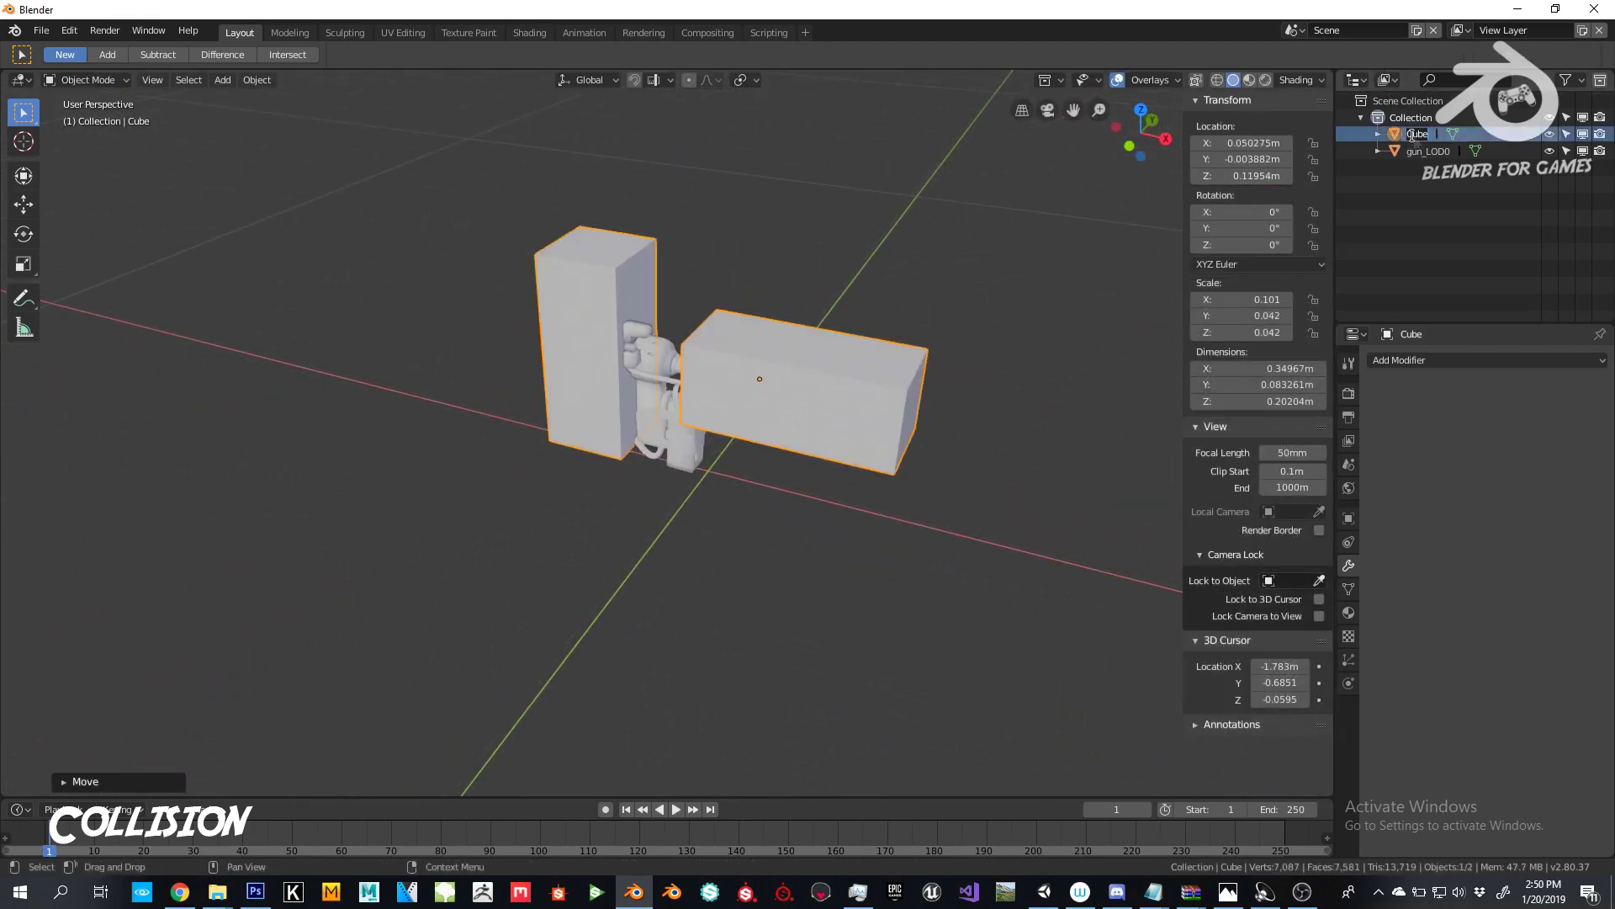
type("COLL")
key("BackSpace")
key("BackSpace")
key("BackSpace")
type("TO SHOW")
key("Return")
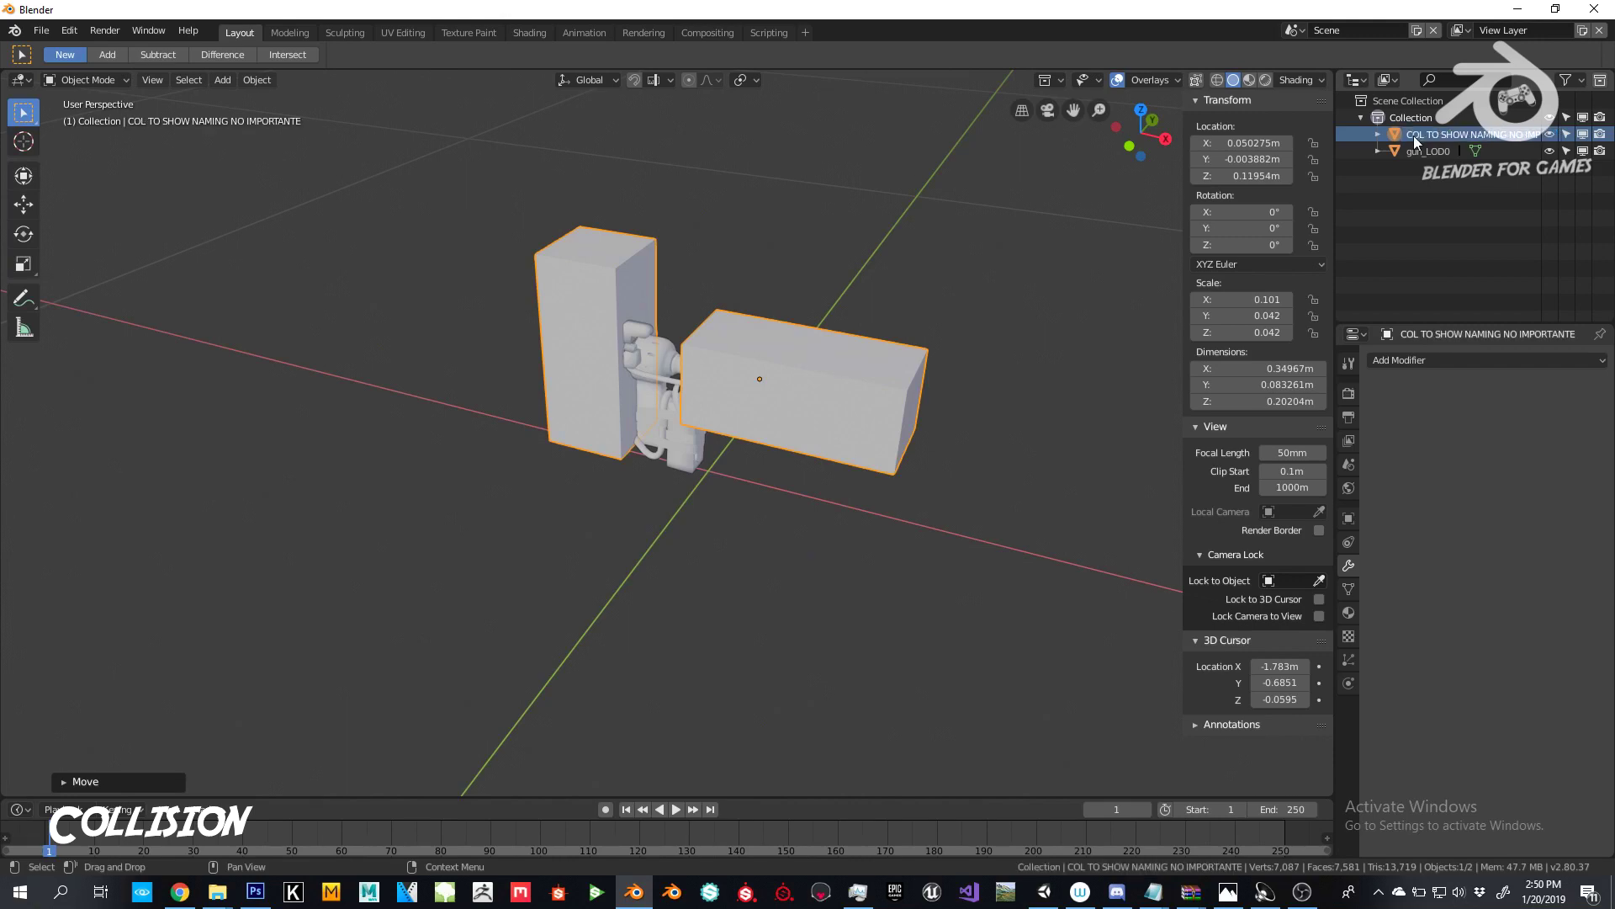
Step: Export the gun and its collision boxes together as an FBX file named UNITY collision in the tutorials folder
left_click_drag(435, 196, 715, 480)
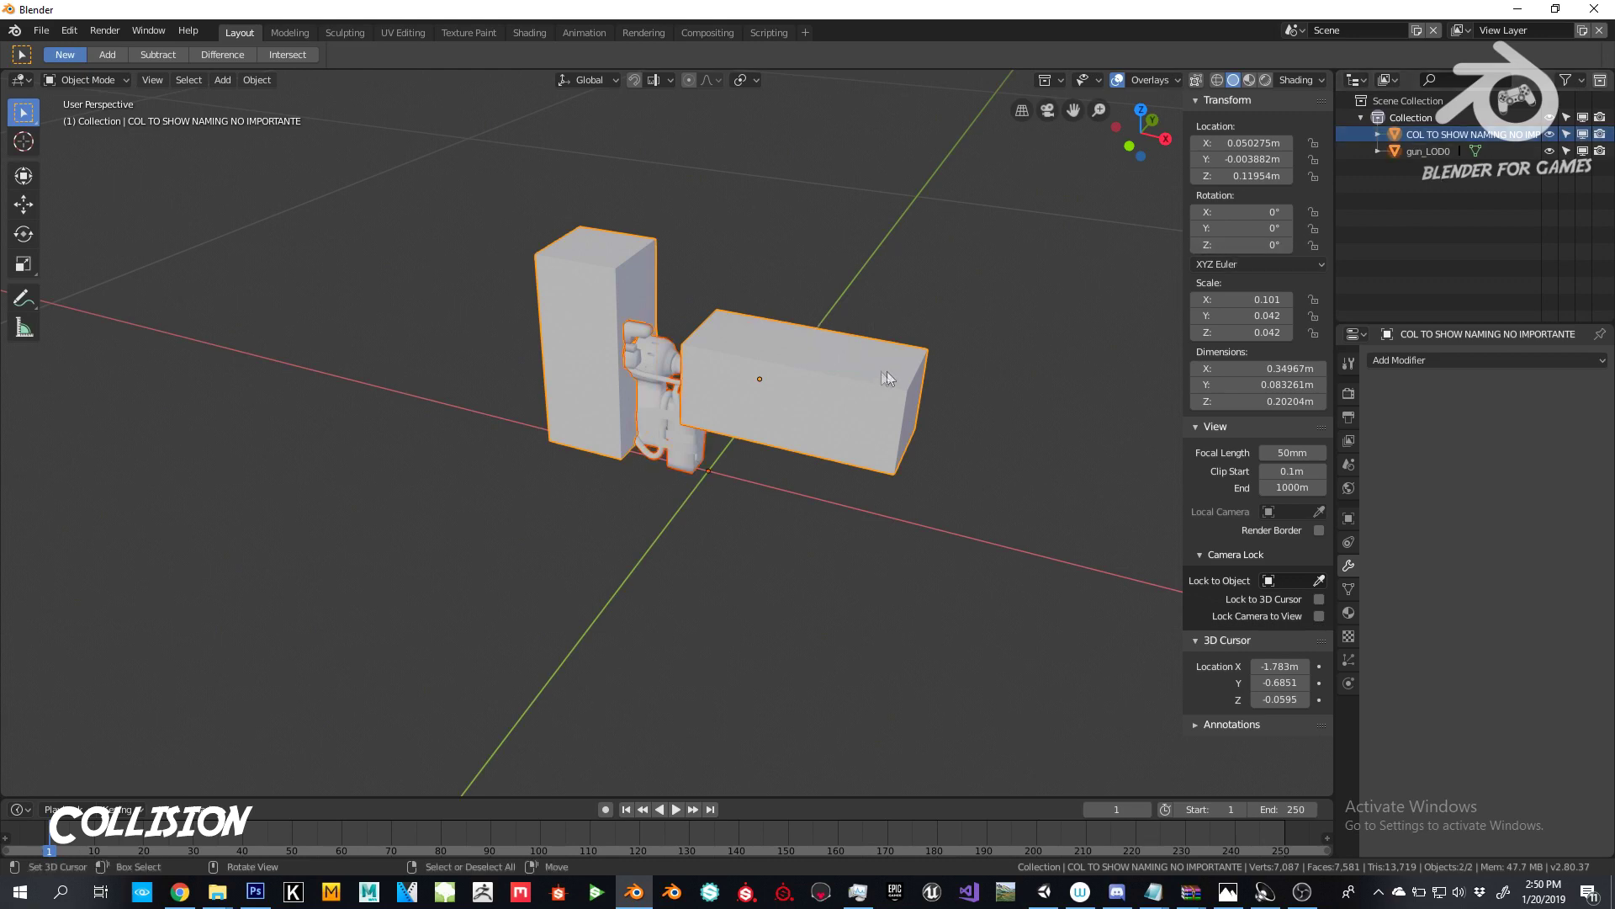
left_click(40, 30)
mouse_move(161, 359)
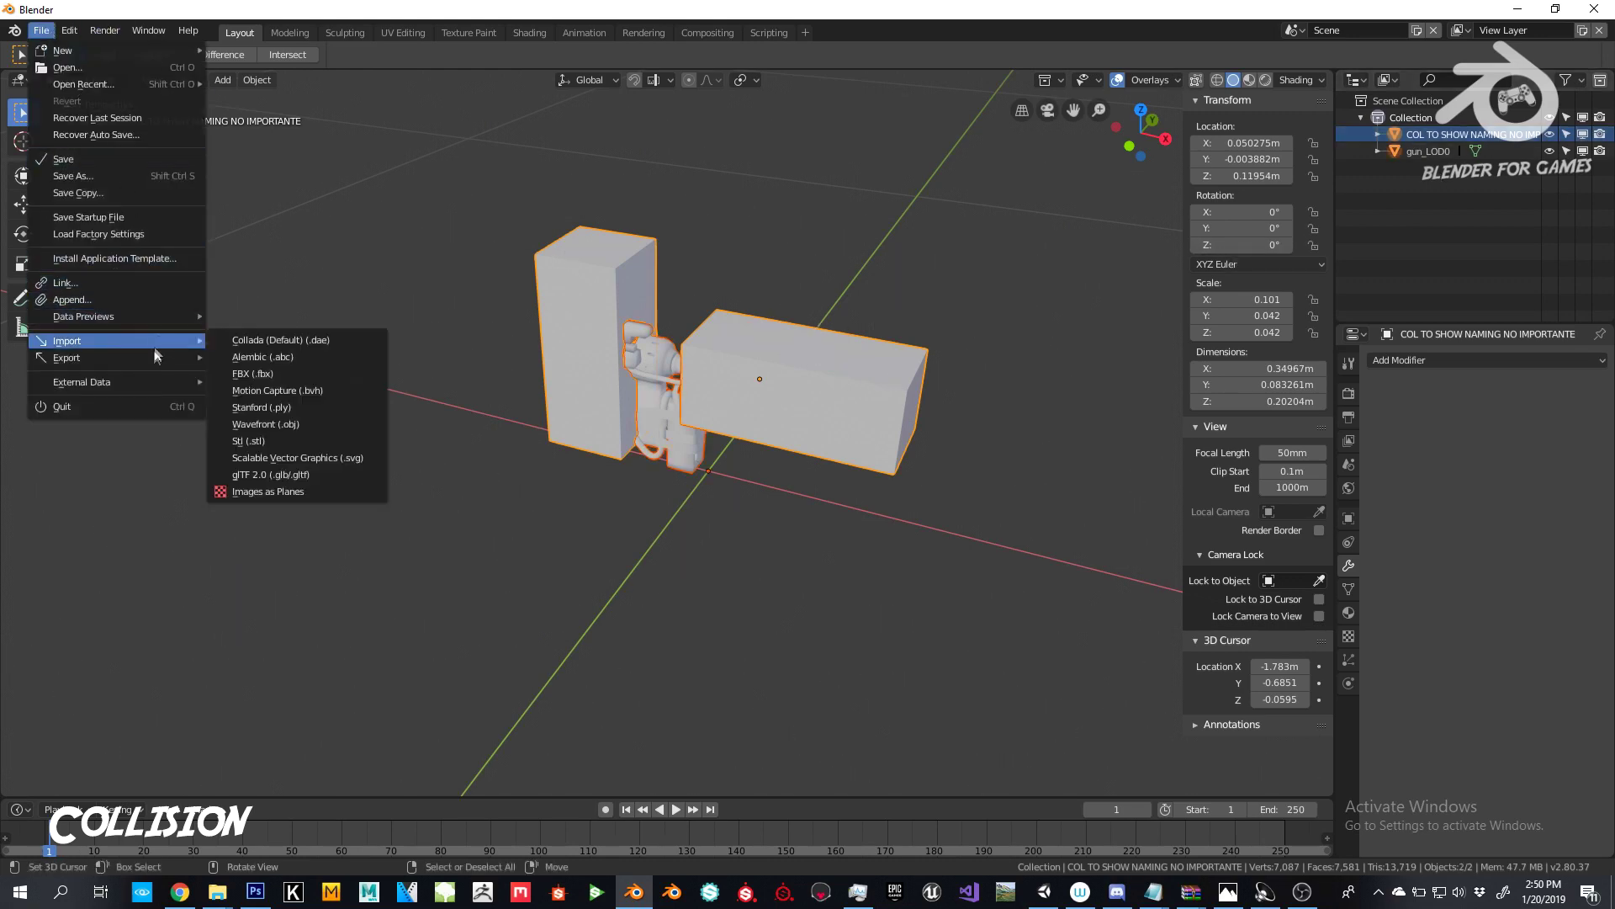
left_click(253, 390)
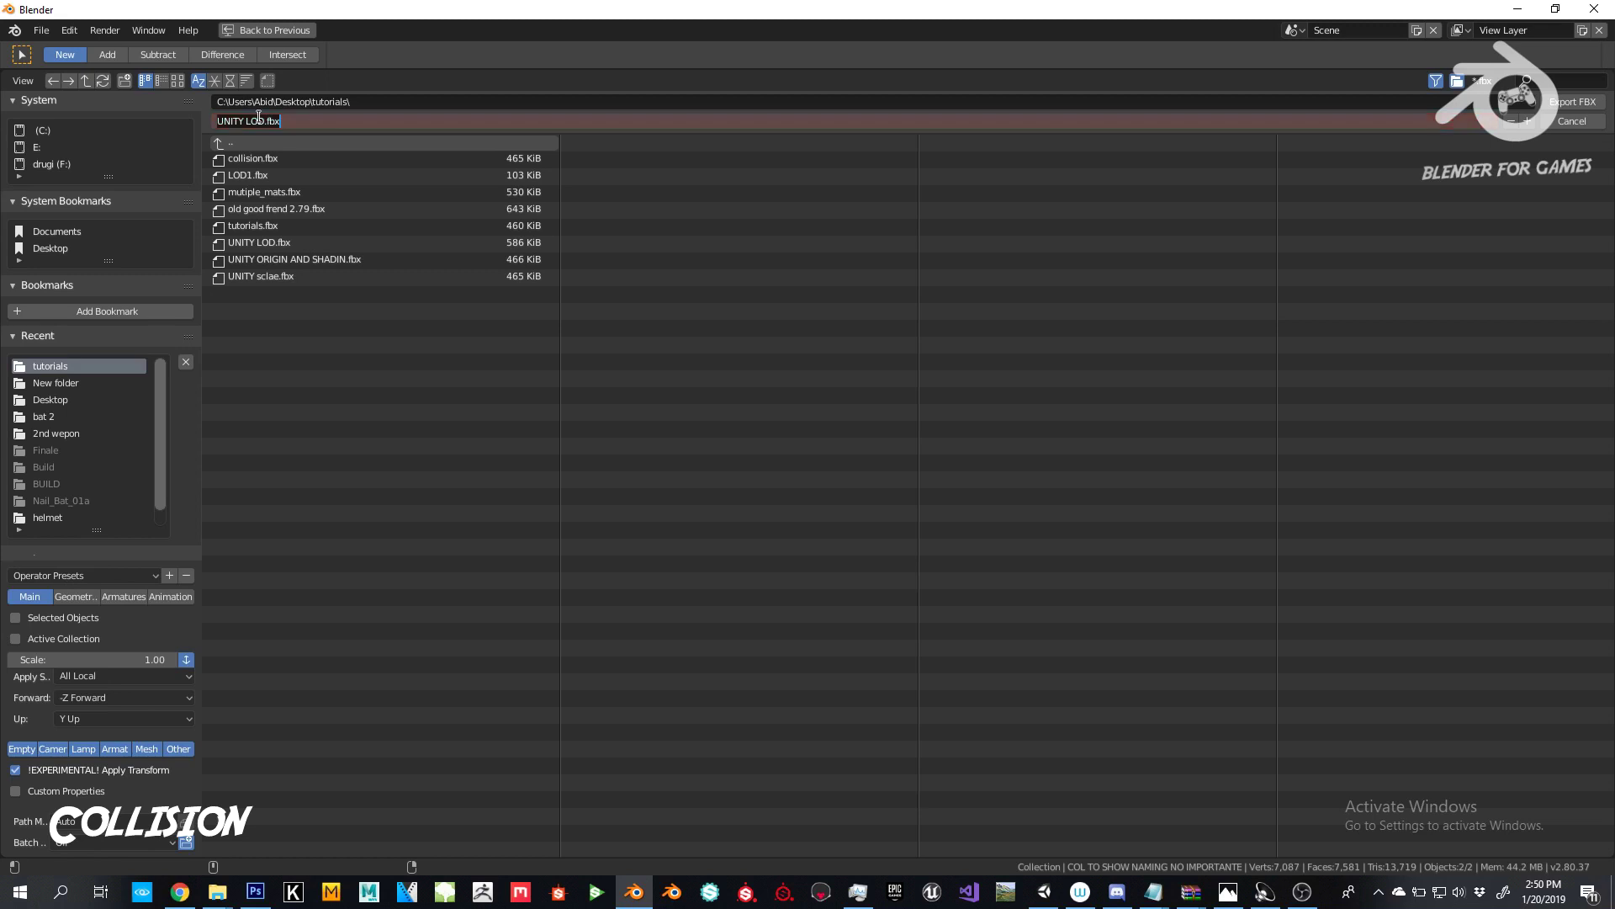
key("BackSpace")
key("BackSpace")
key("BackSpace")
type("collision")
key("Return")
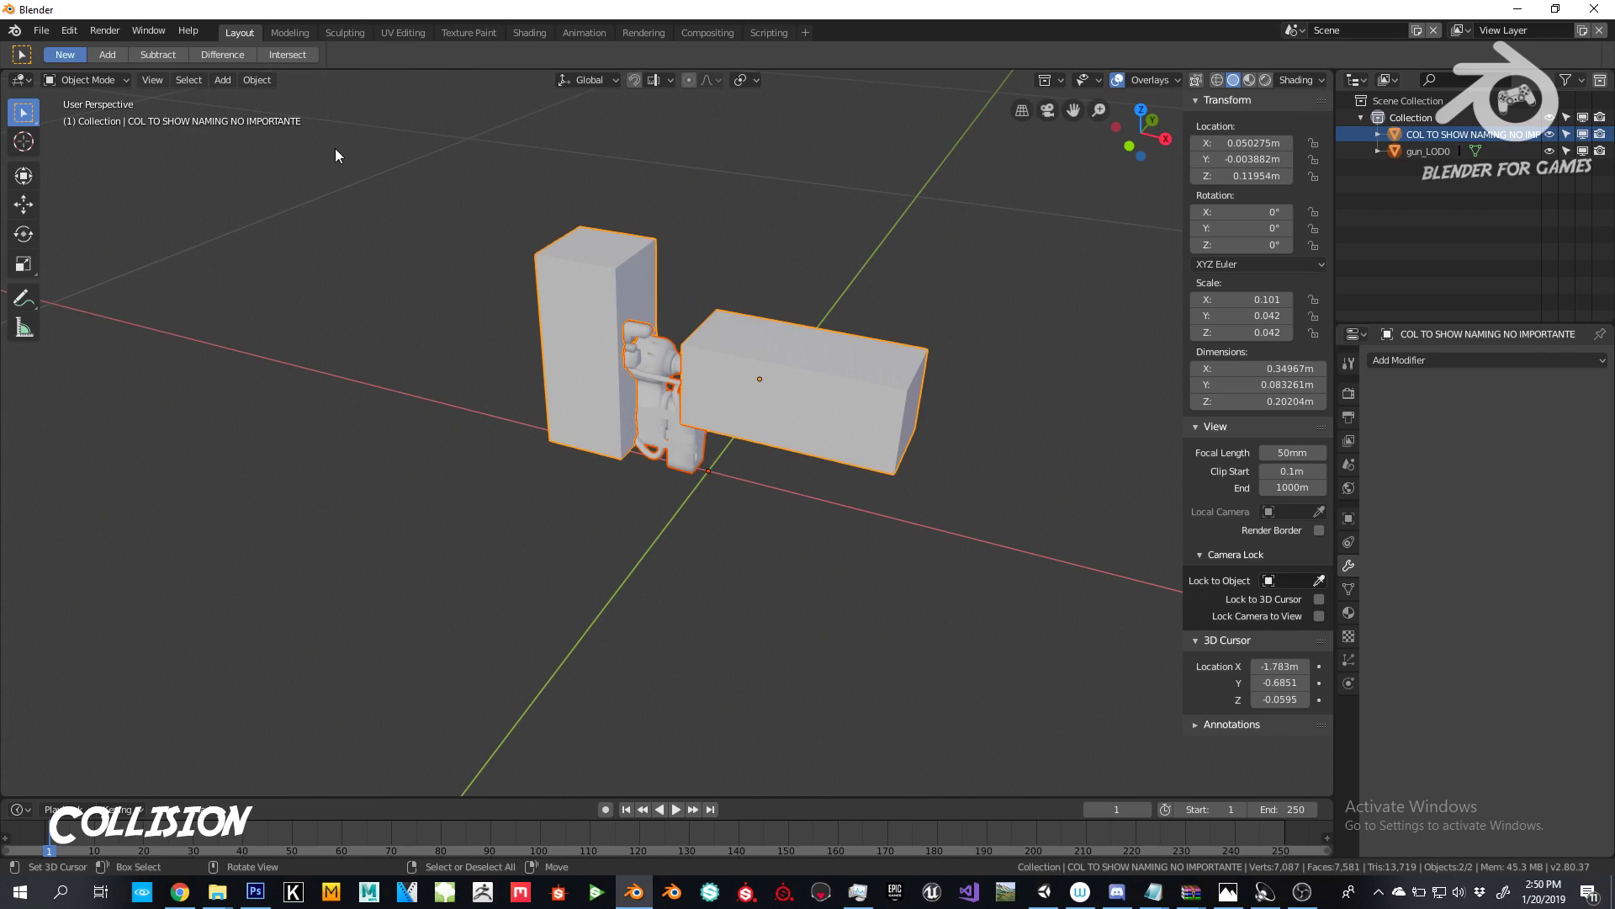
Step: Switch to Unity and import the UNITY collision FBX file from the tutorials folder into the project's Assets
left_click(1044, 891)
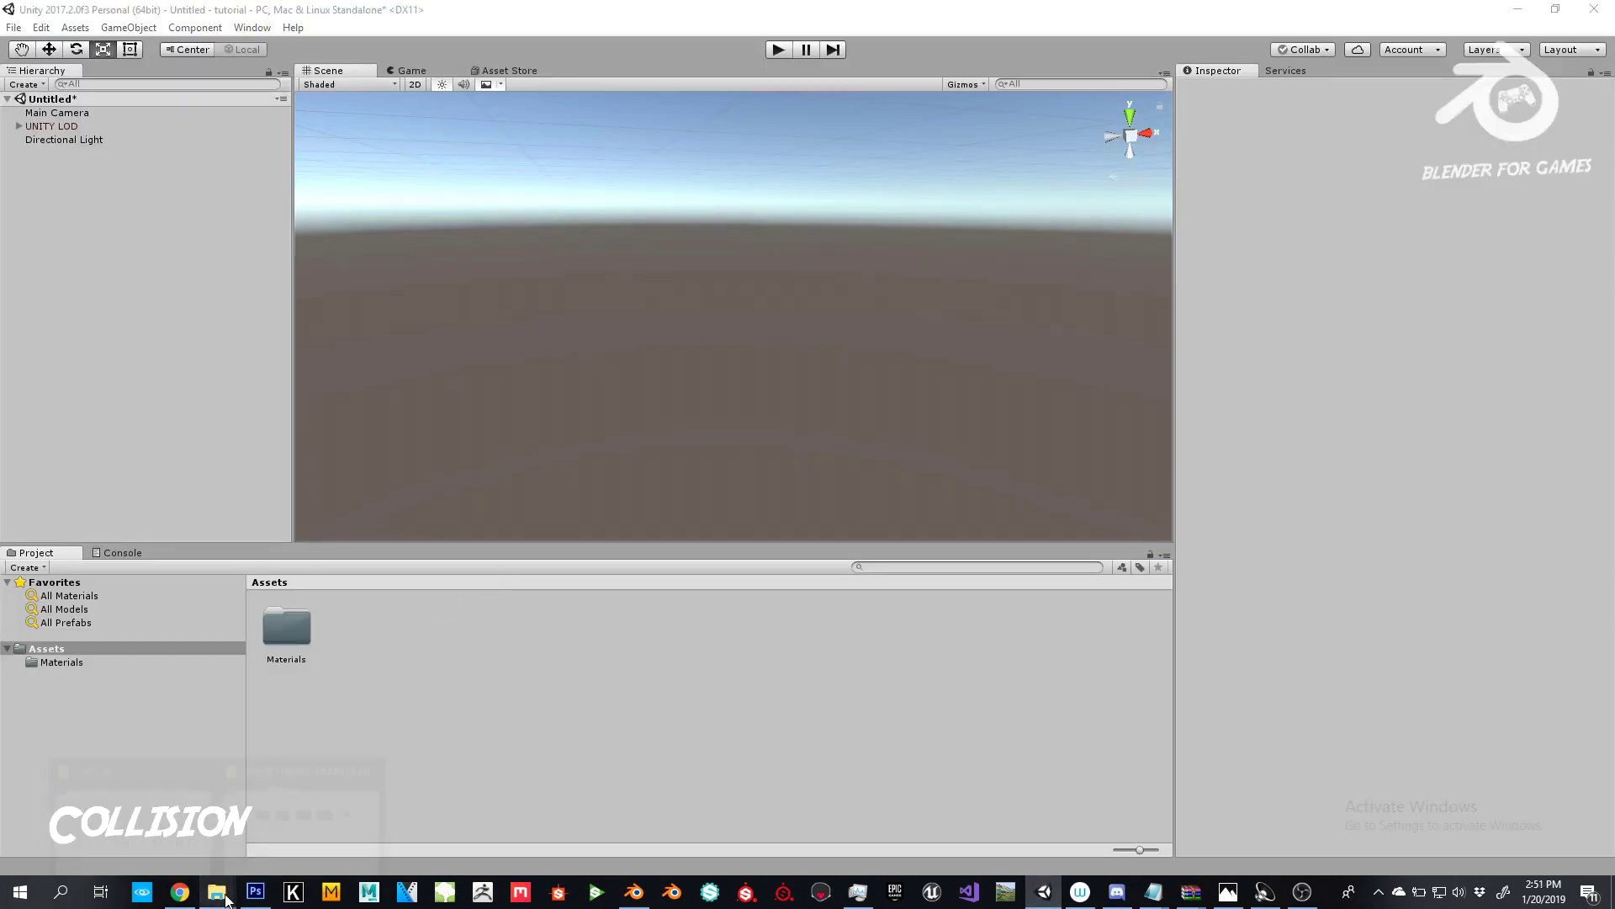
mouse_move(217, 891)
left_click(161, 803)
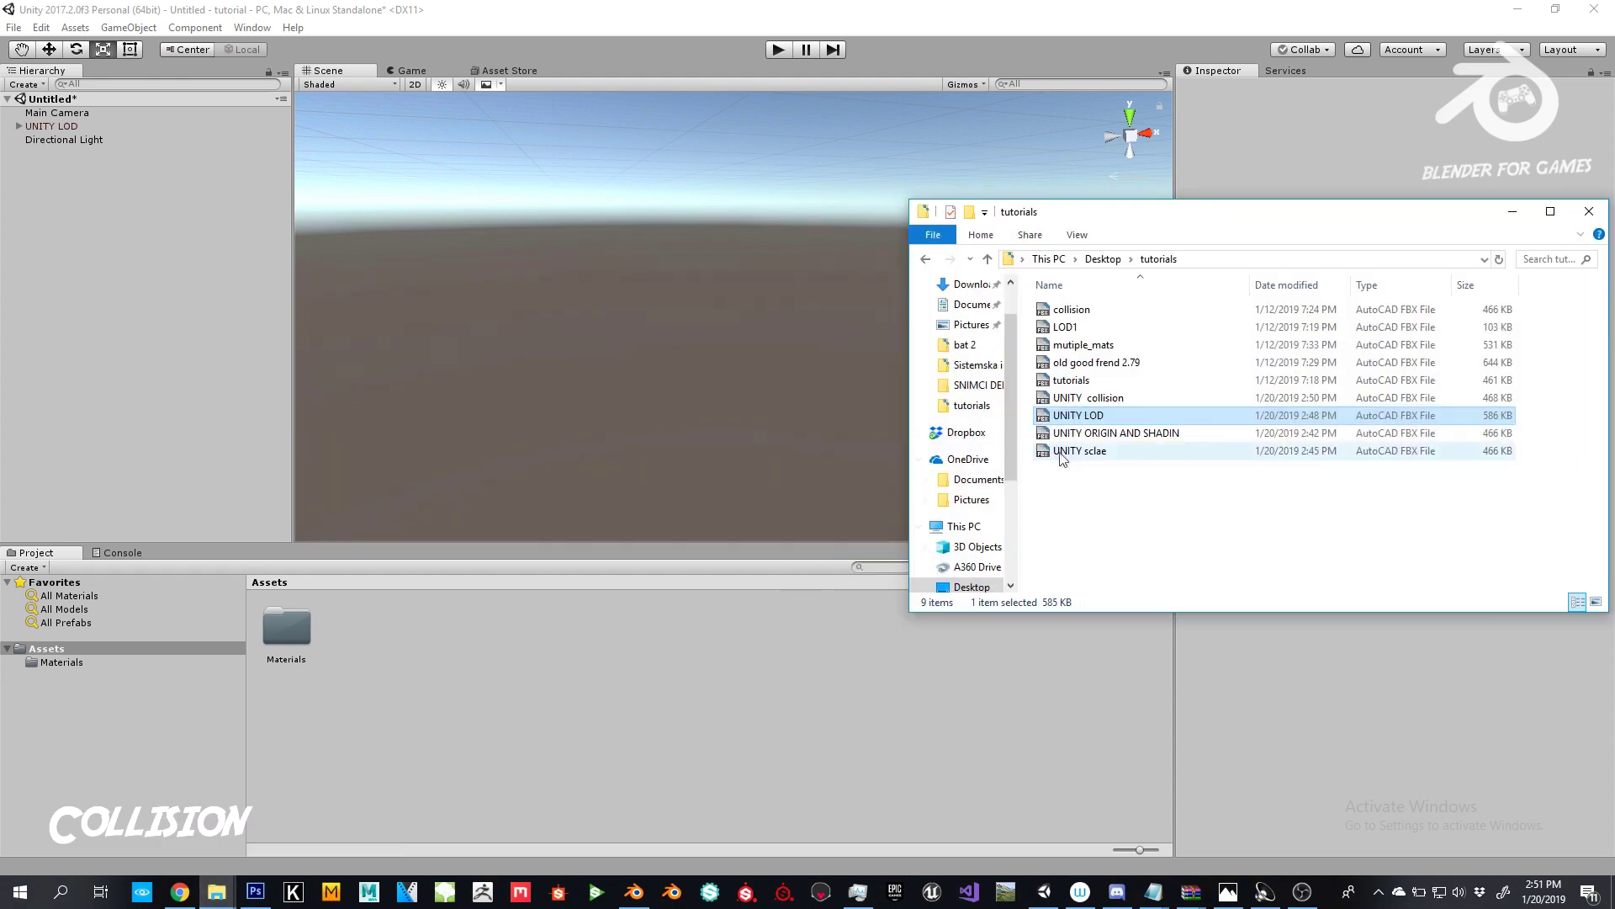
left_click(1081, 313)
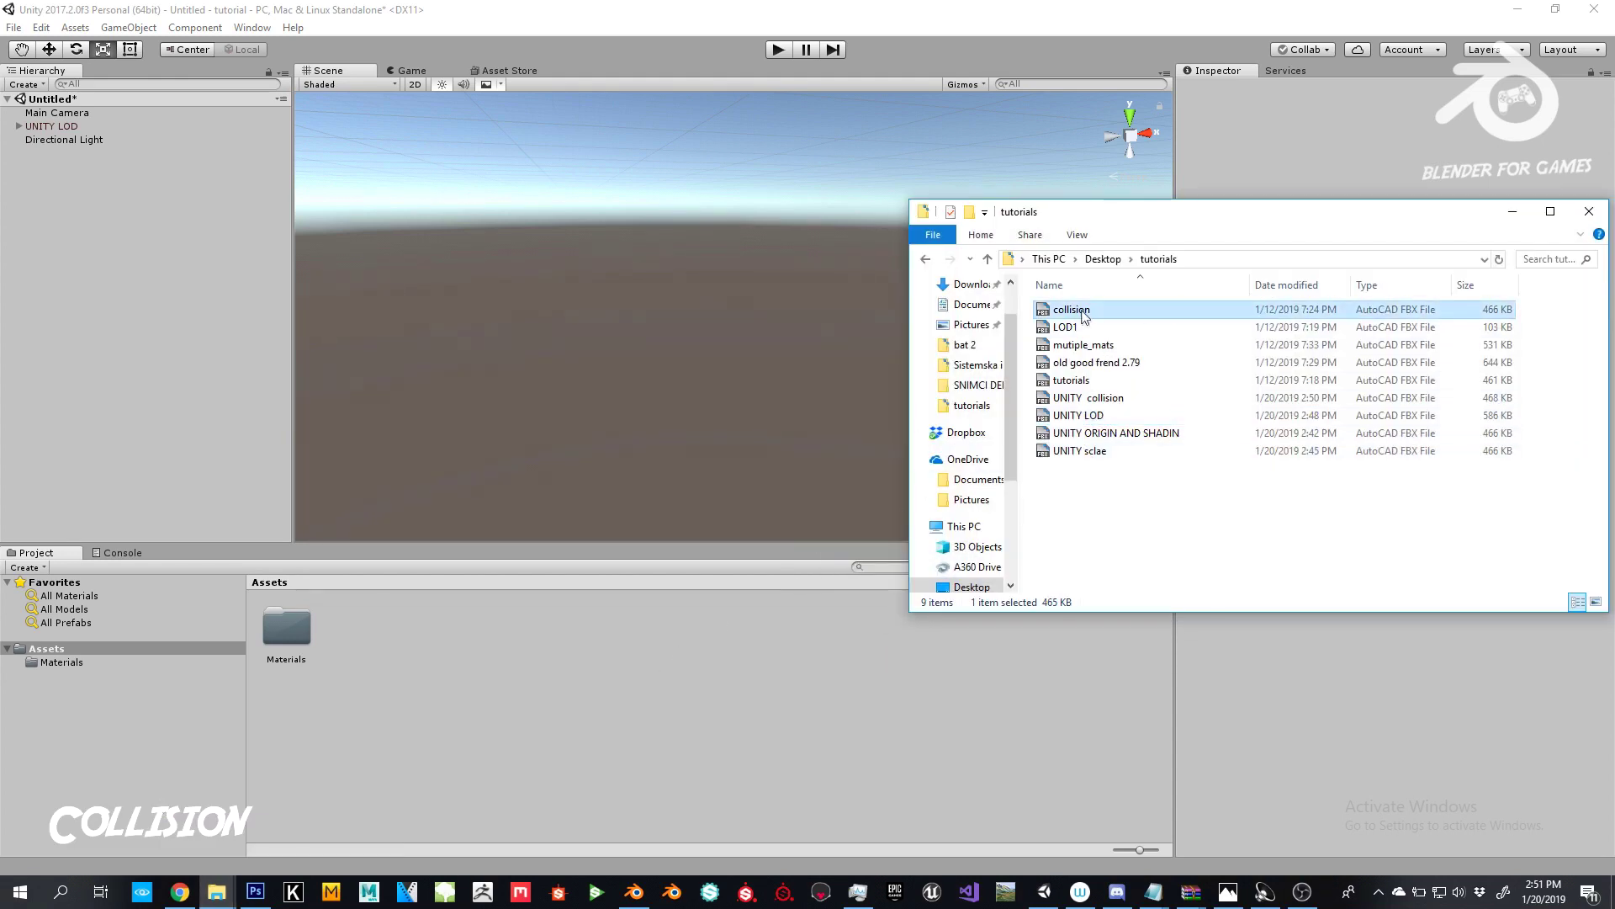
left_click(1099, 400)
left_click_drag(1099, 401, 613, 665)
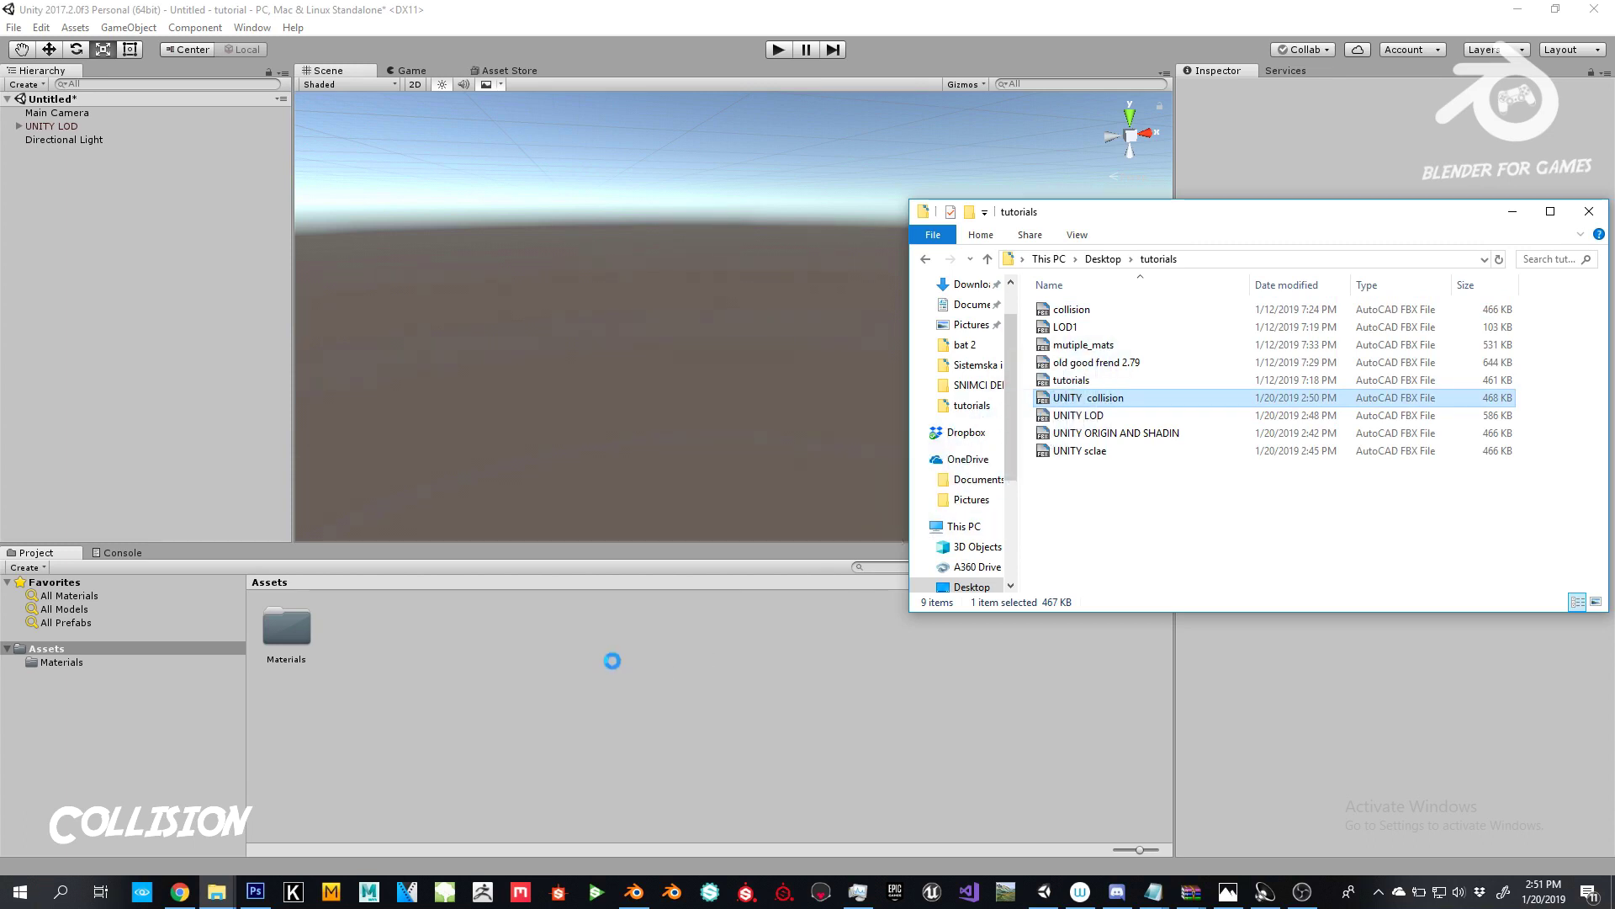
left_click(1512, 211)
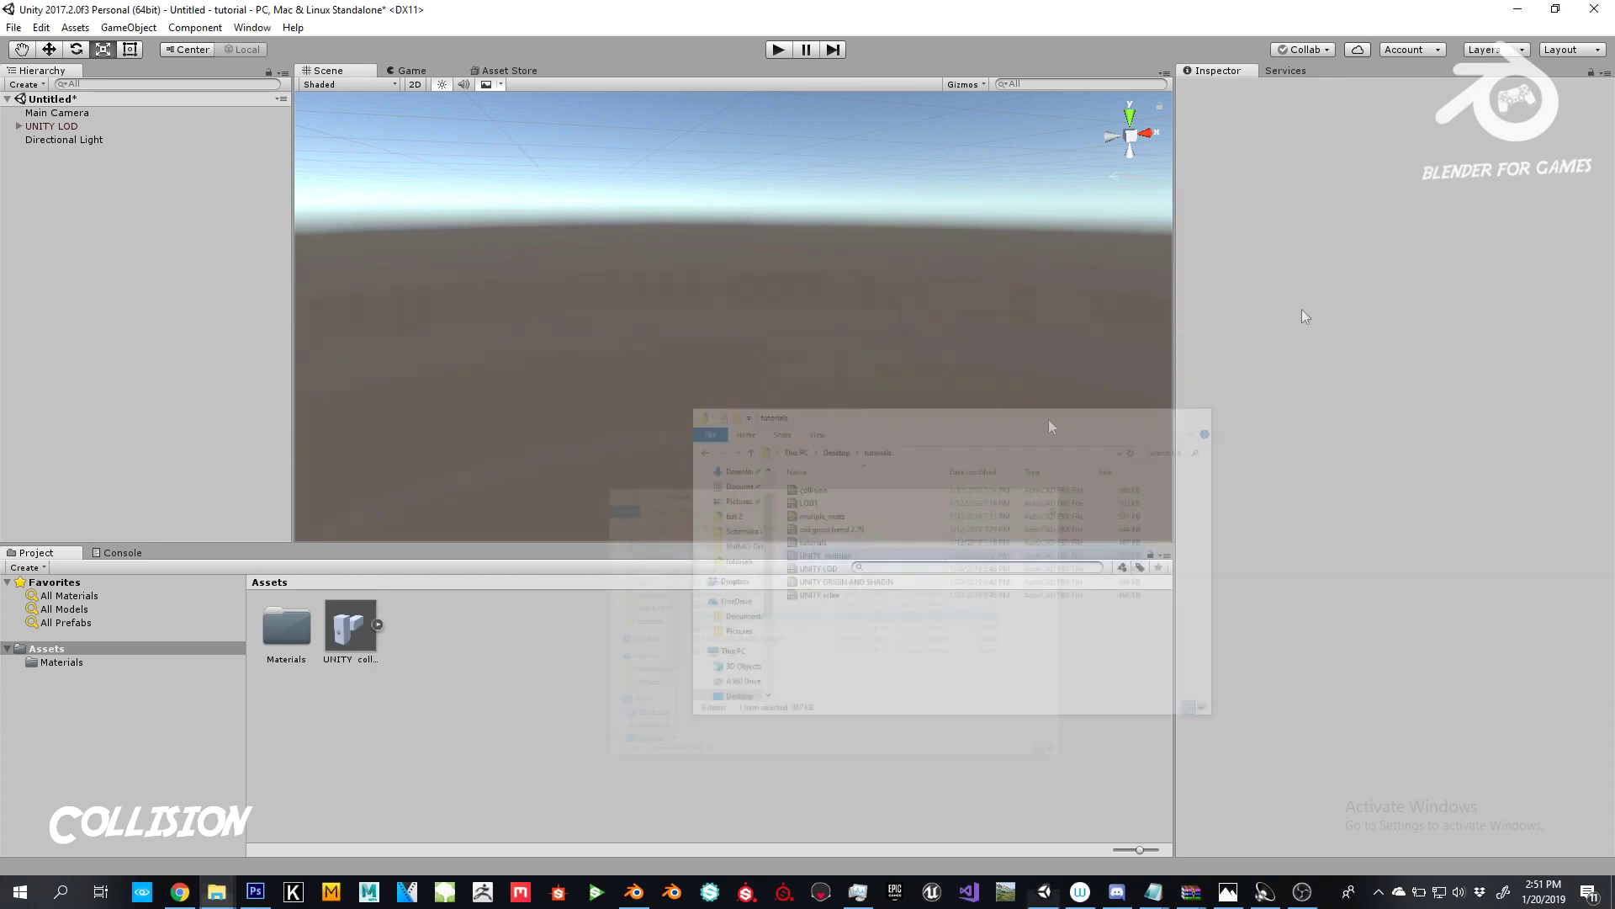
Step: Place the UNITY collision model in the scene and raise it along Y to about -37.18
left_click_drag(351, 627, 669, 381)
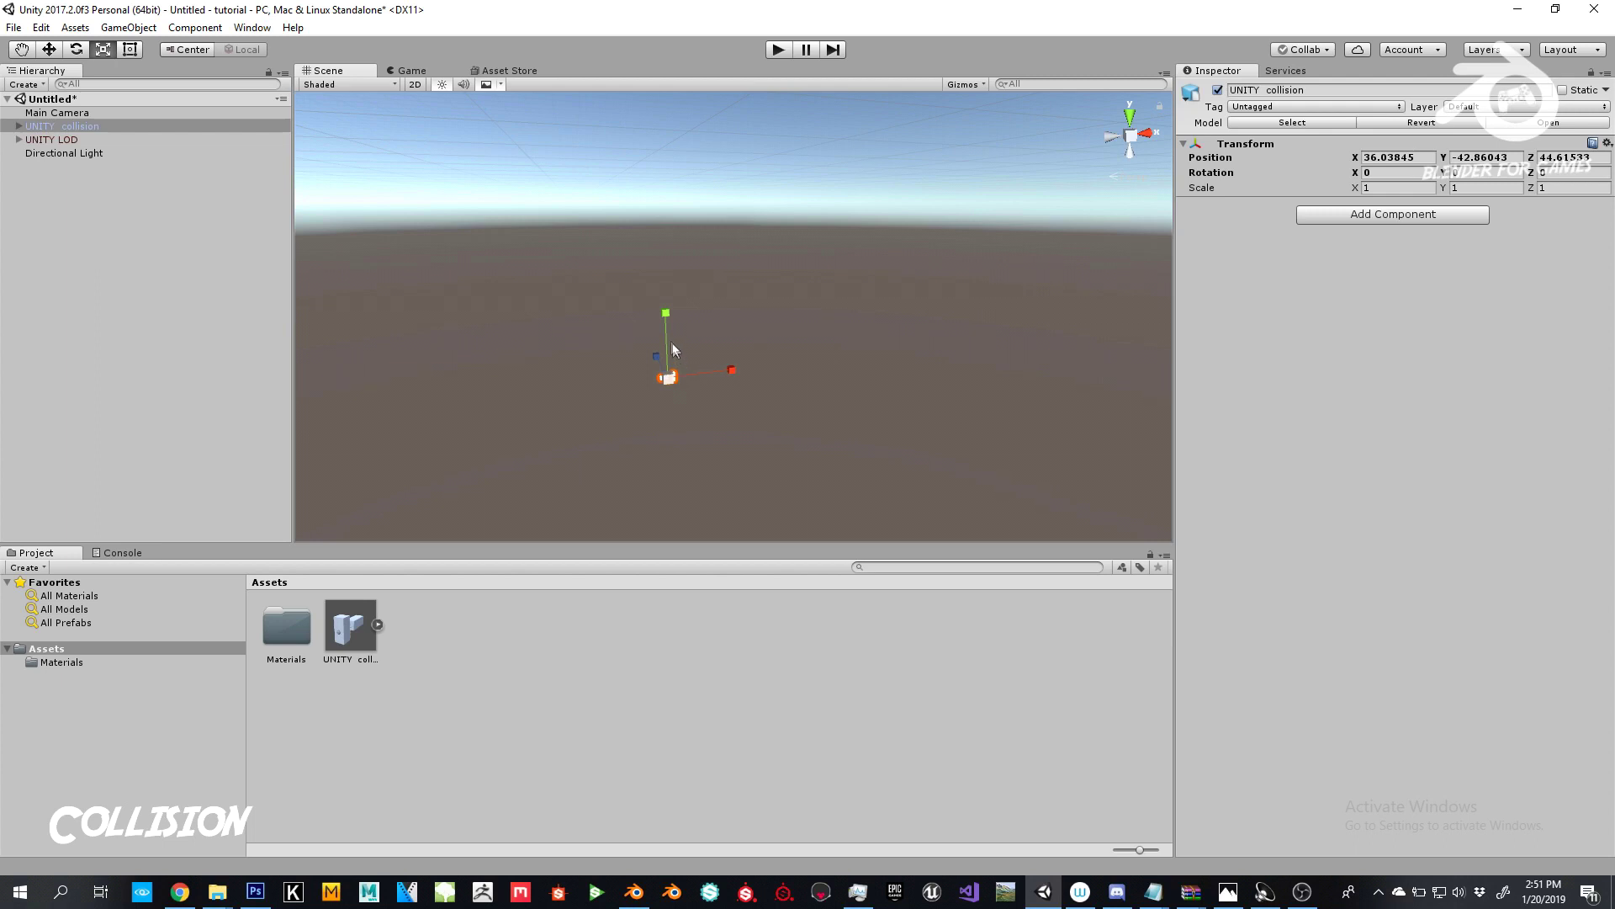
key("w")
left_click_drag(664, 374, 665, 147)
left_click_drag(721, 288, 713, 330, "alt")
Step: Add a Mesh Collider to the COL TO SHOW NAMING NO IMPORTANTE child of UNITY collision and disable its Mesh Renderer
left_click(19, 126)
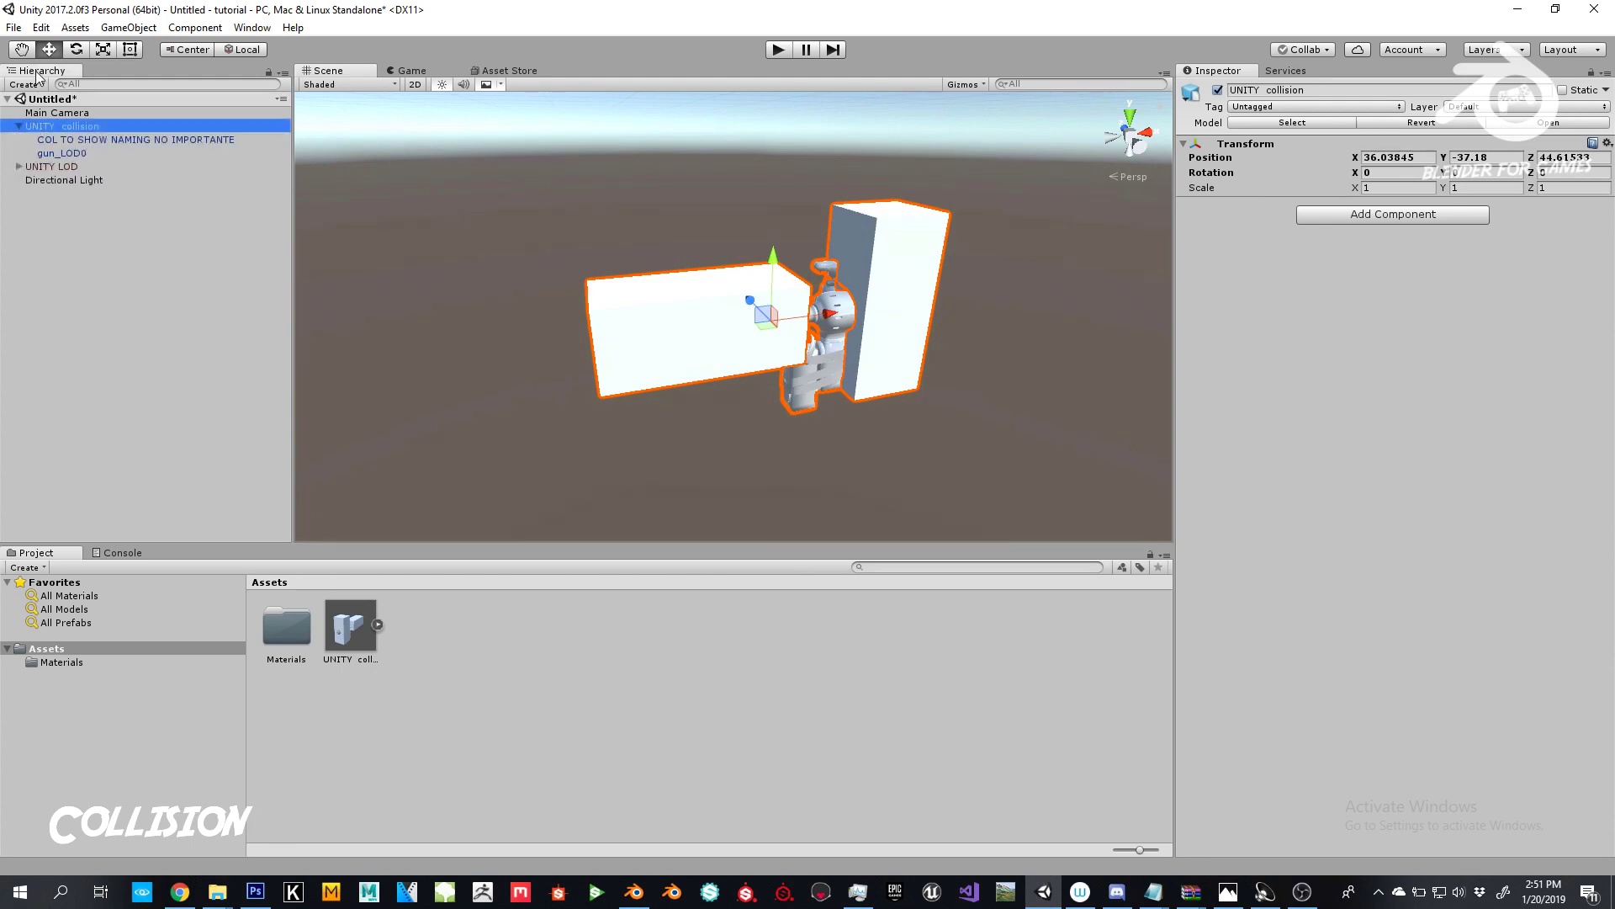
left_click(95, 142)
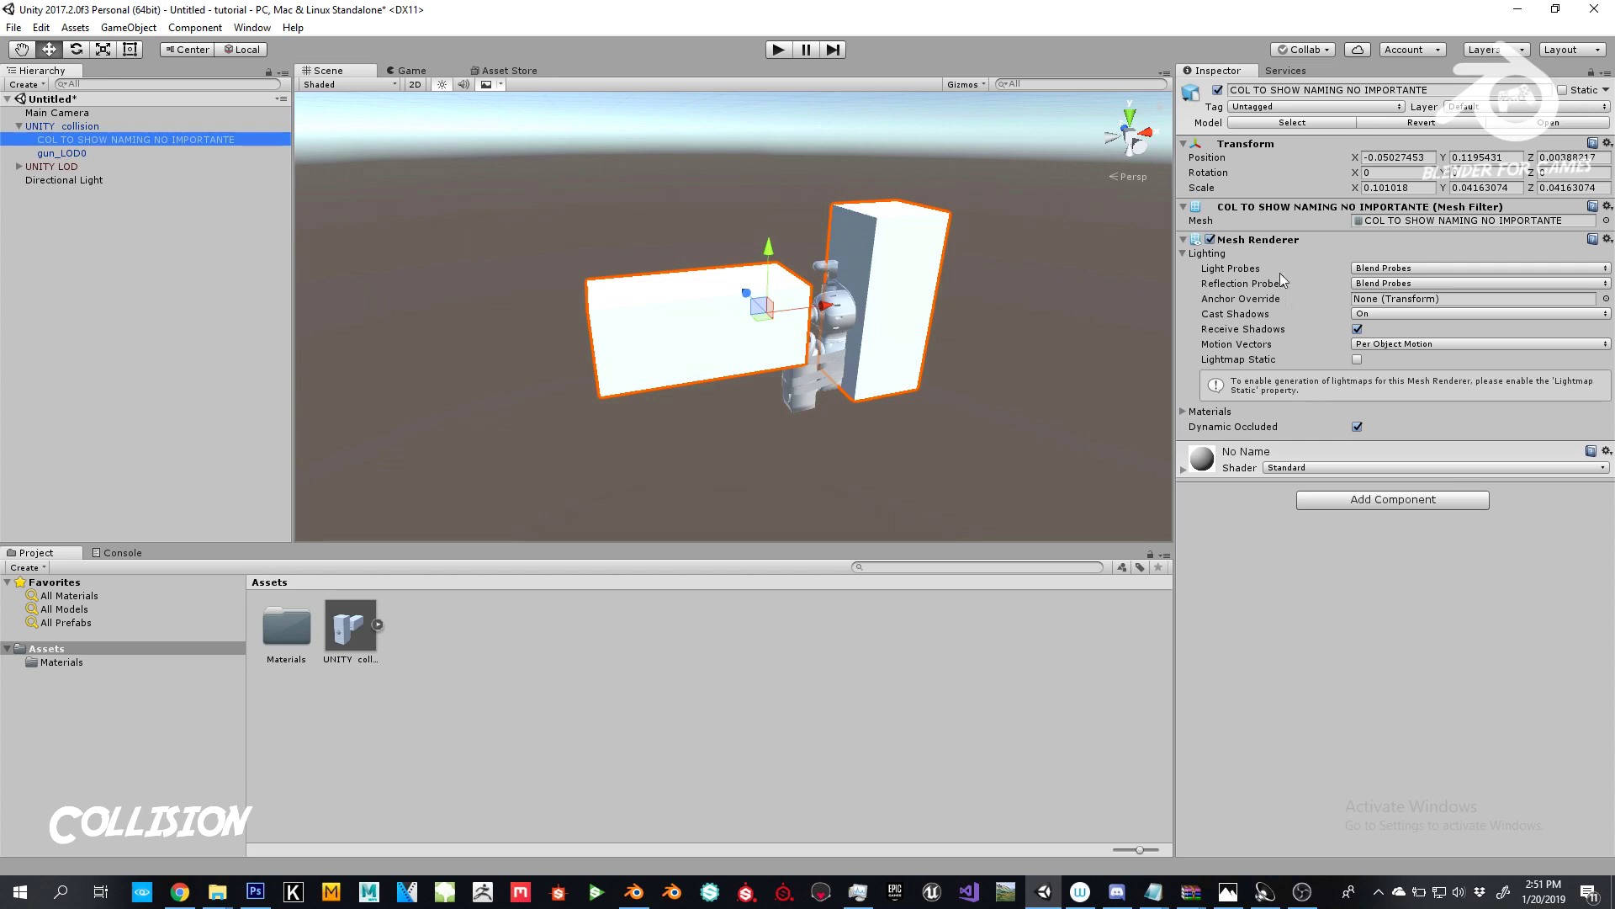
left_click(1225, 240)
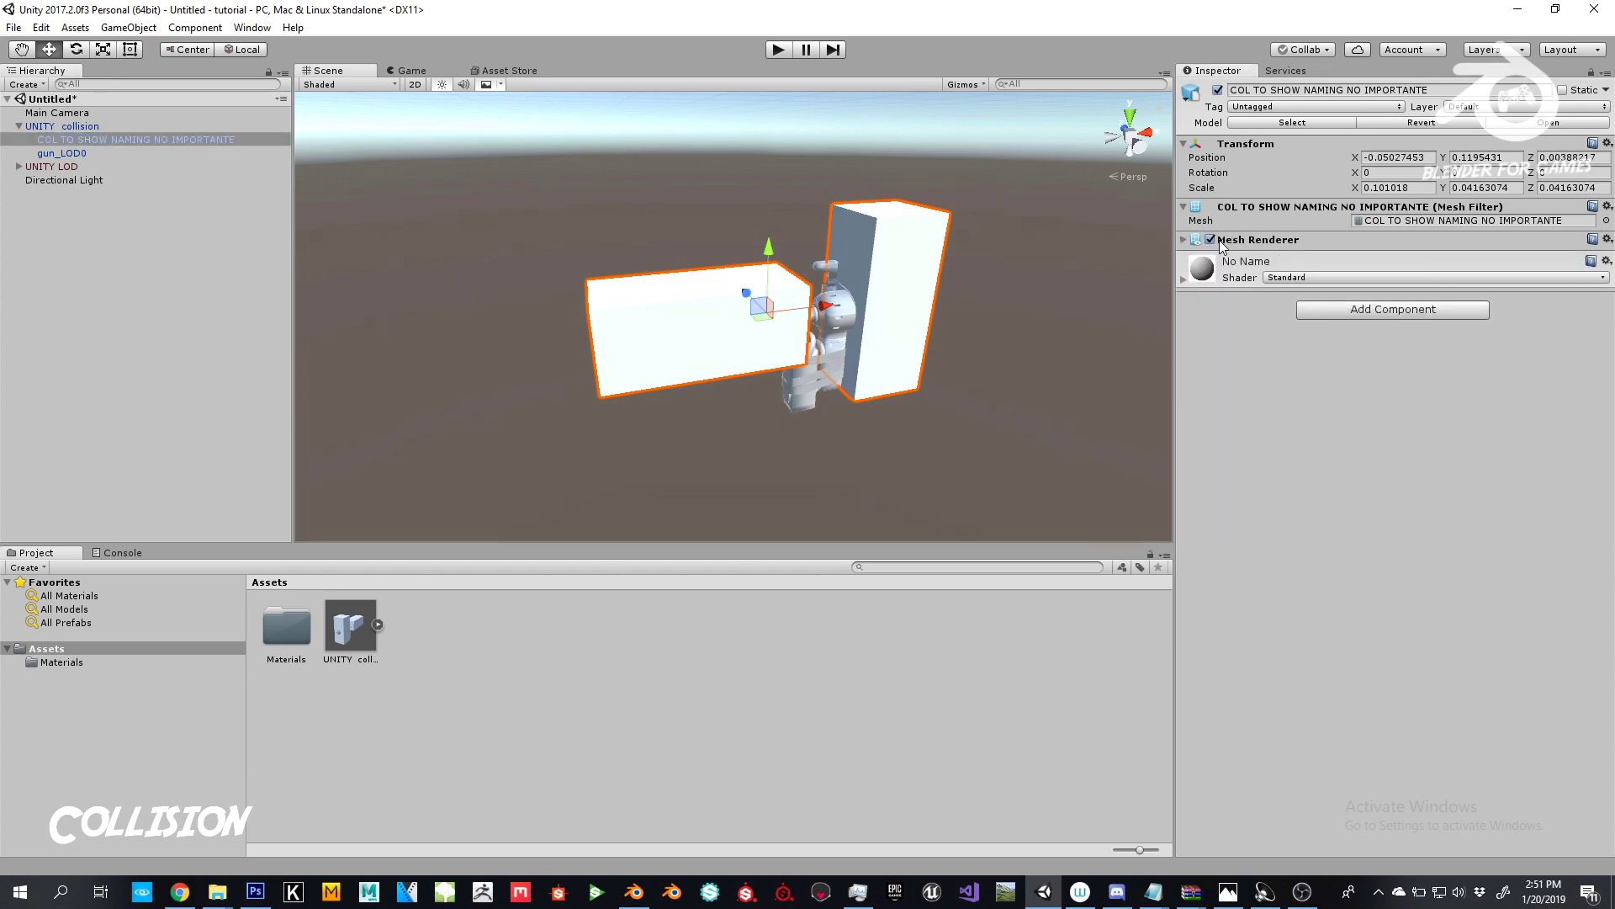
left_click(1228, 241)
left_click(1210, 239)
left_click(1211, 240)
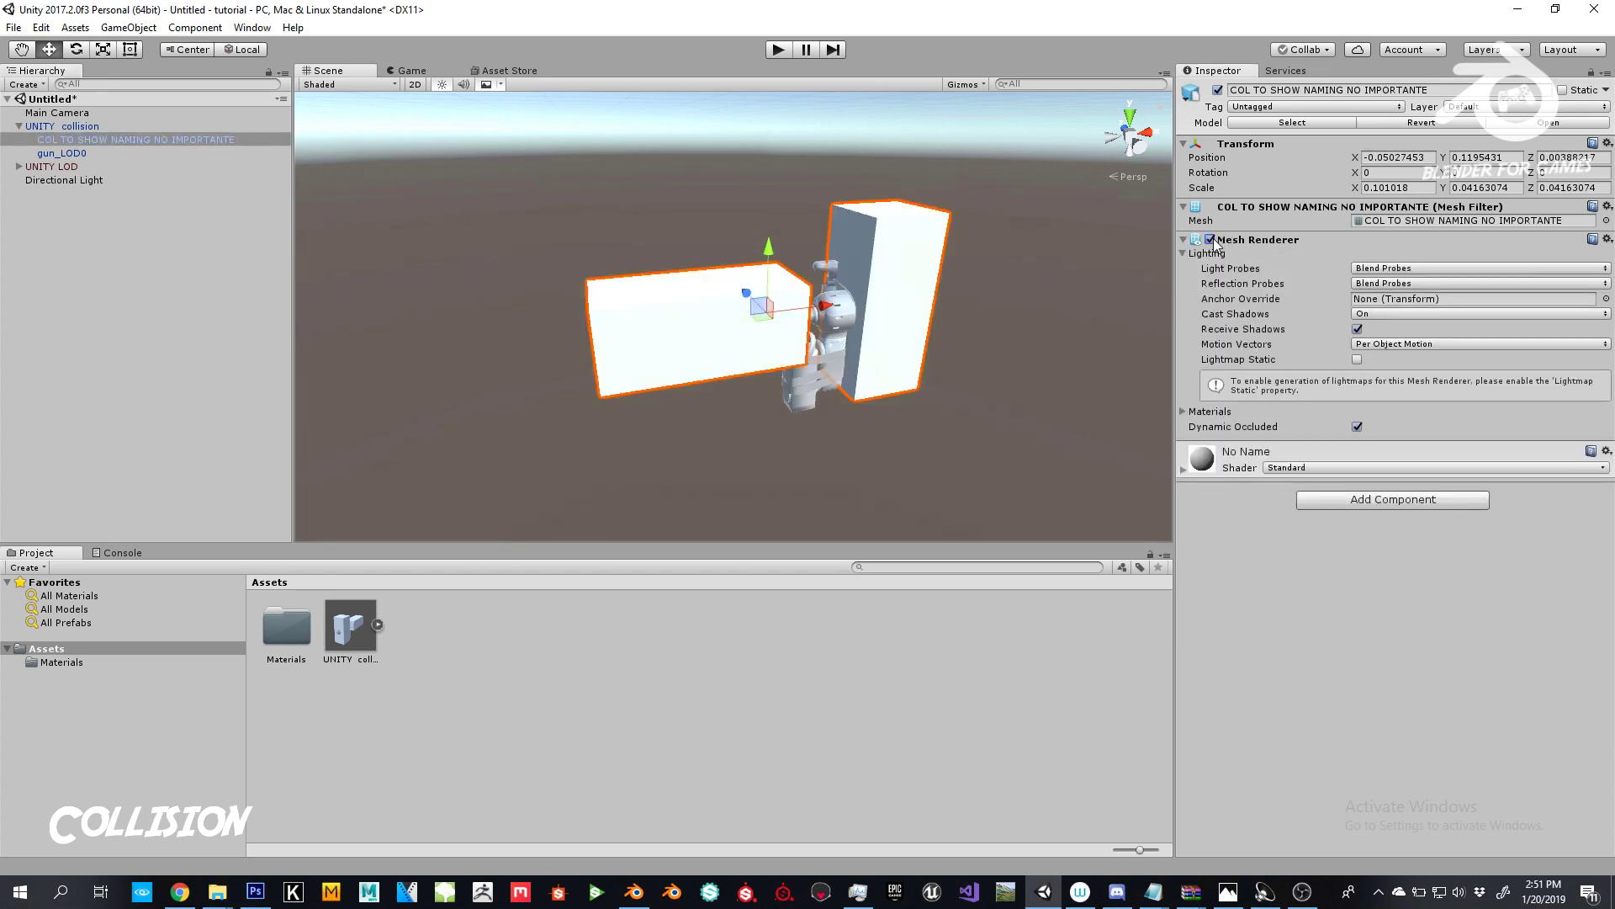
left_click(1366, 498)
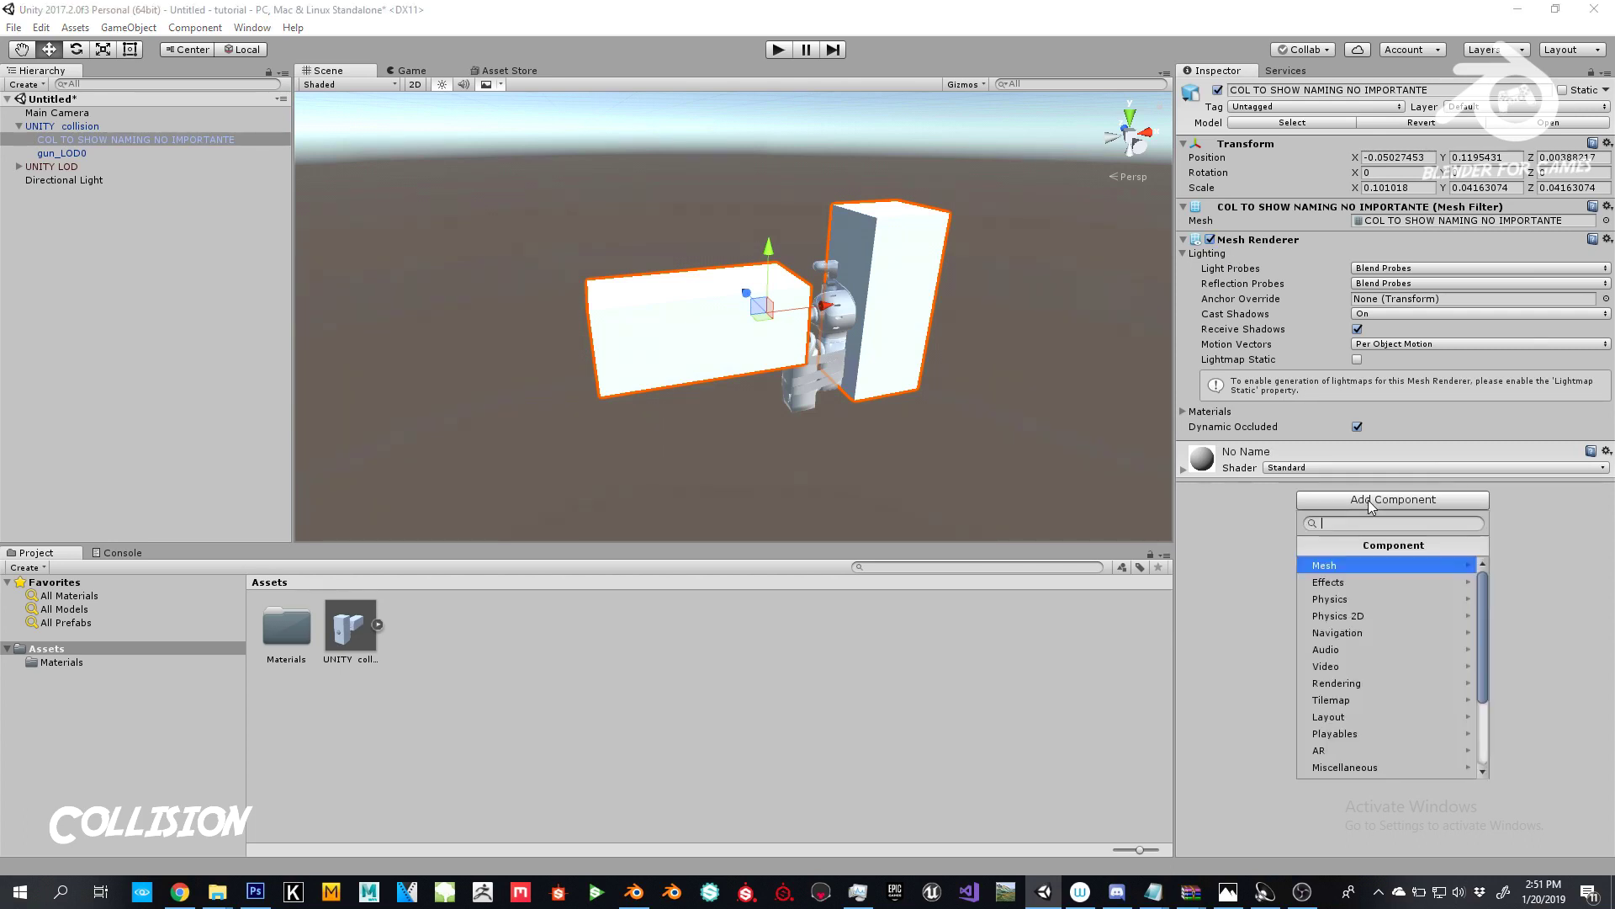
left_click(1363, 599)
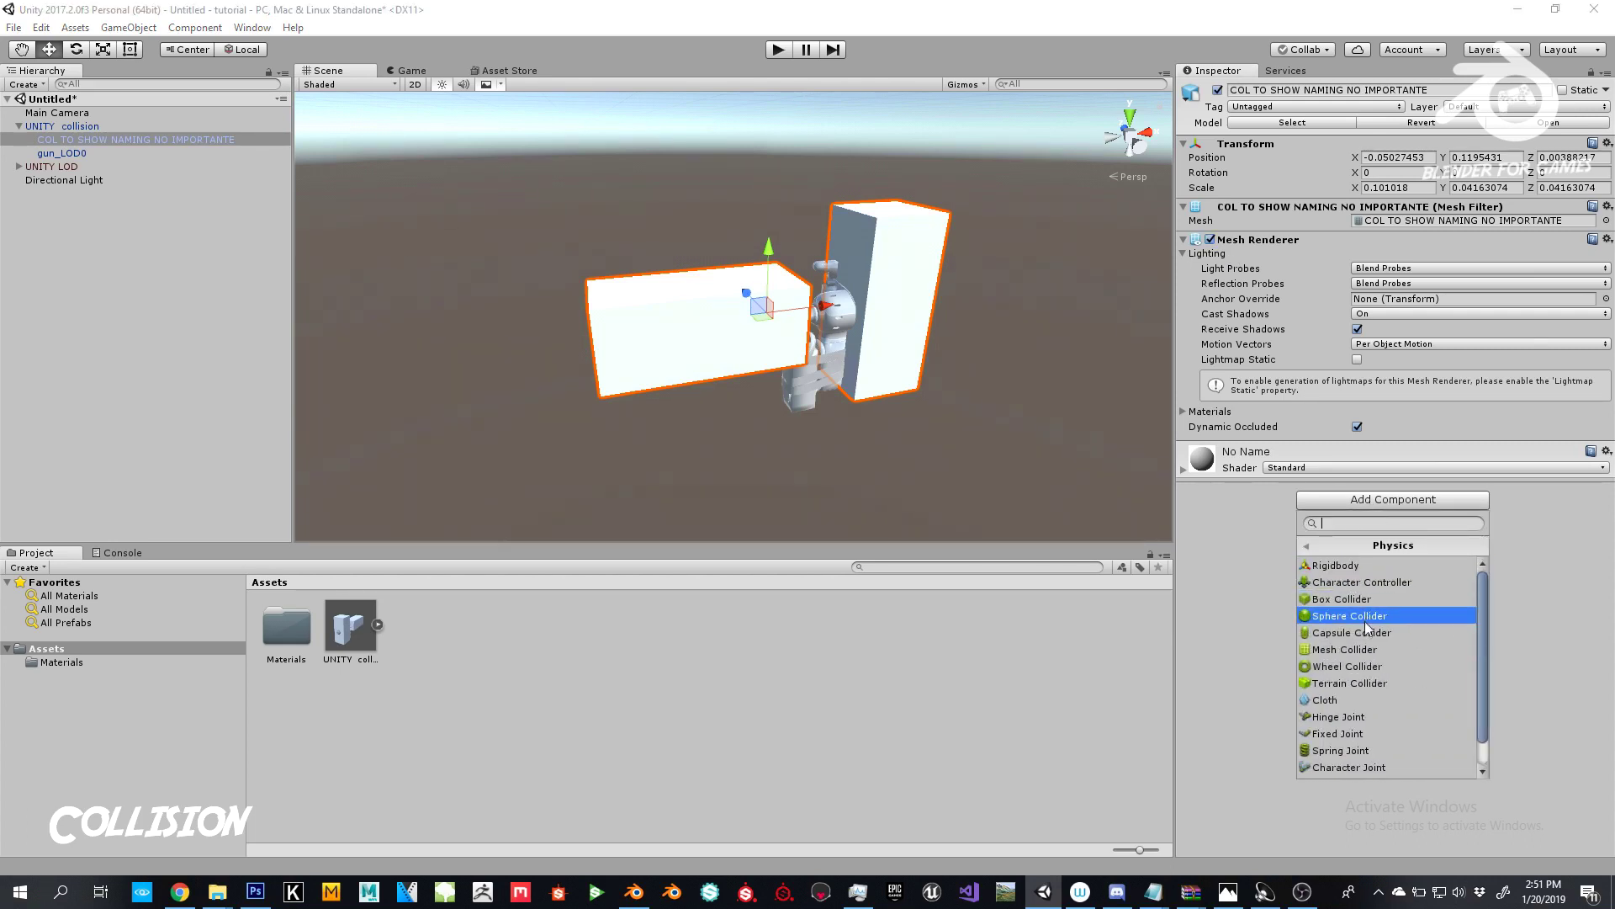
left_click(1363, 646)
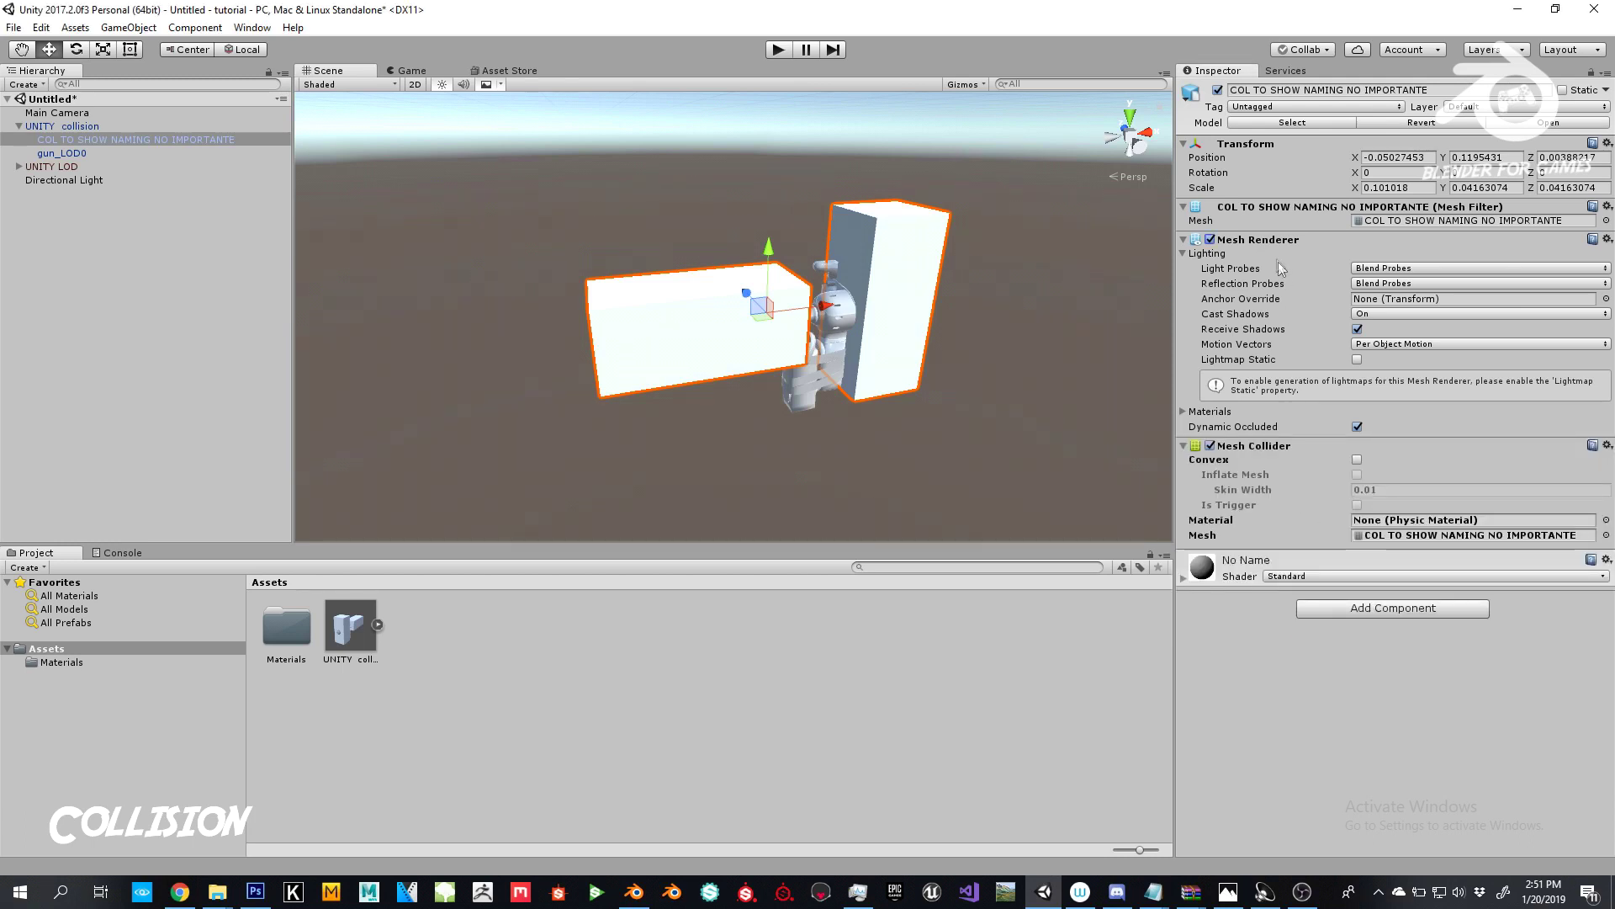
left_click(1210, 240)
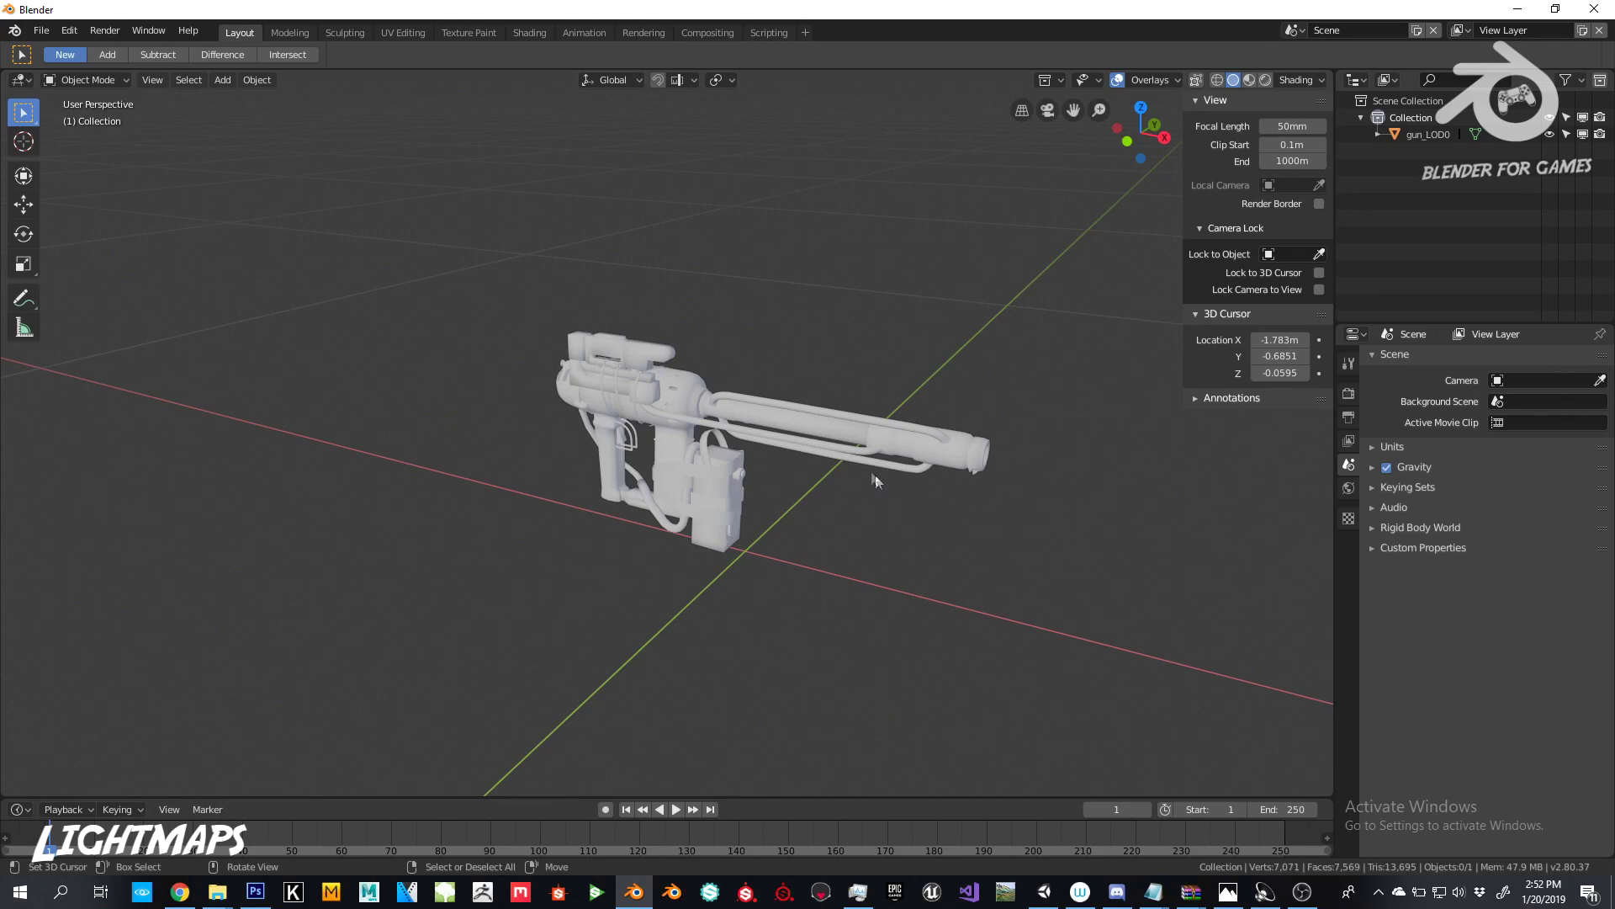
Step: In Blender, put the gun in Edit Mode and turn the timeline area into an enlarged UV Editor
left_click(858, 451)
key("Tab")
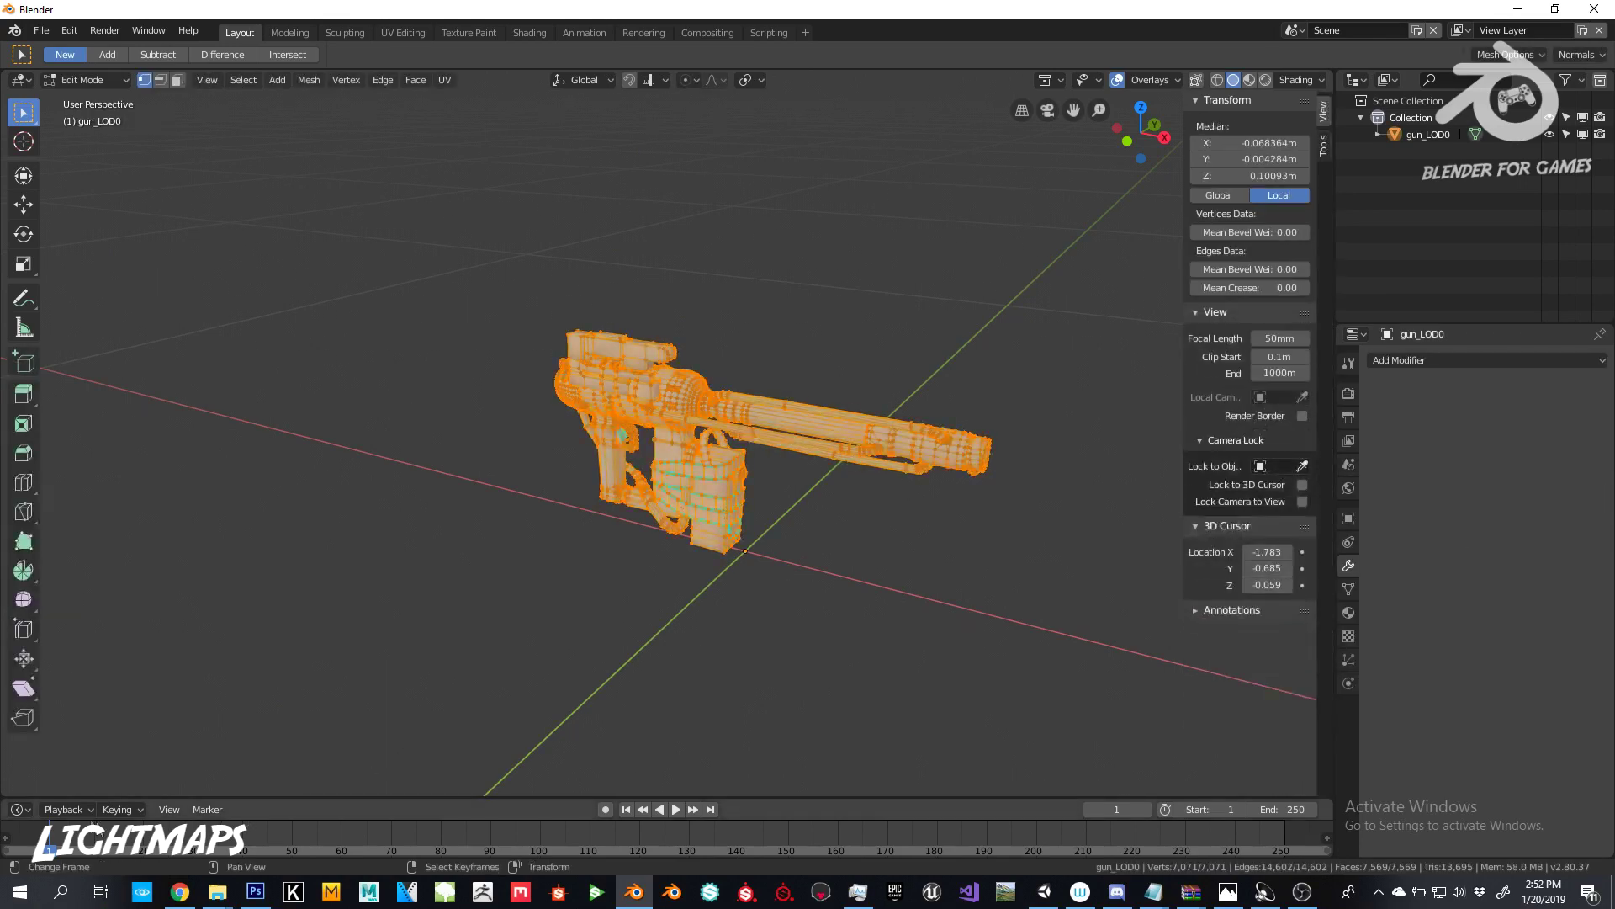
left_click(22, 810)
left_click(45, 699)
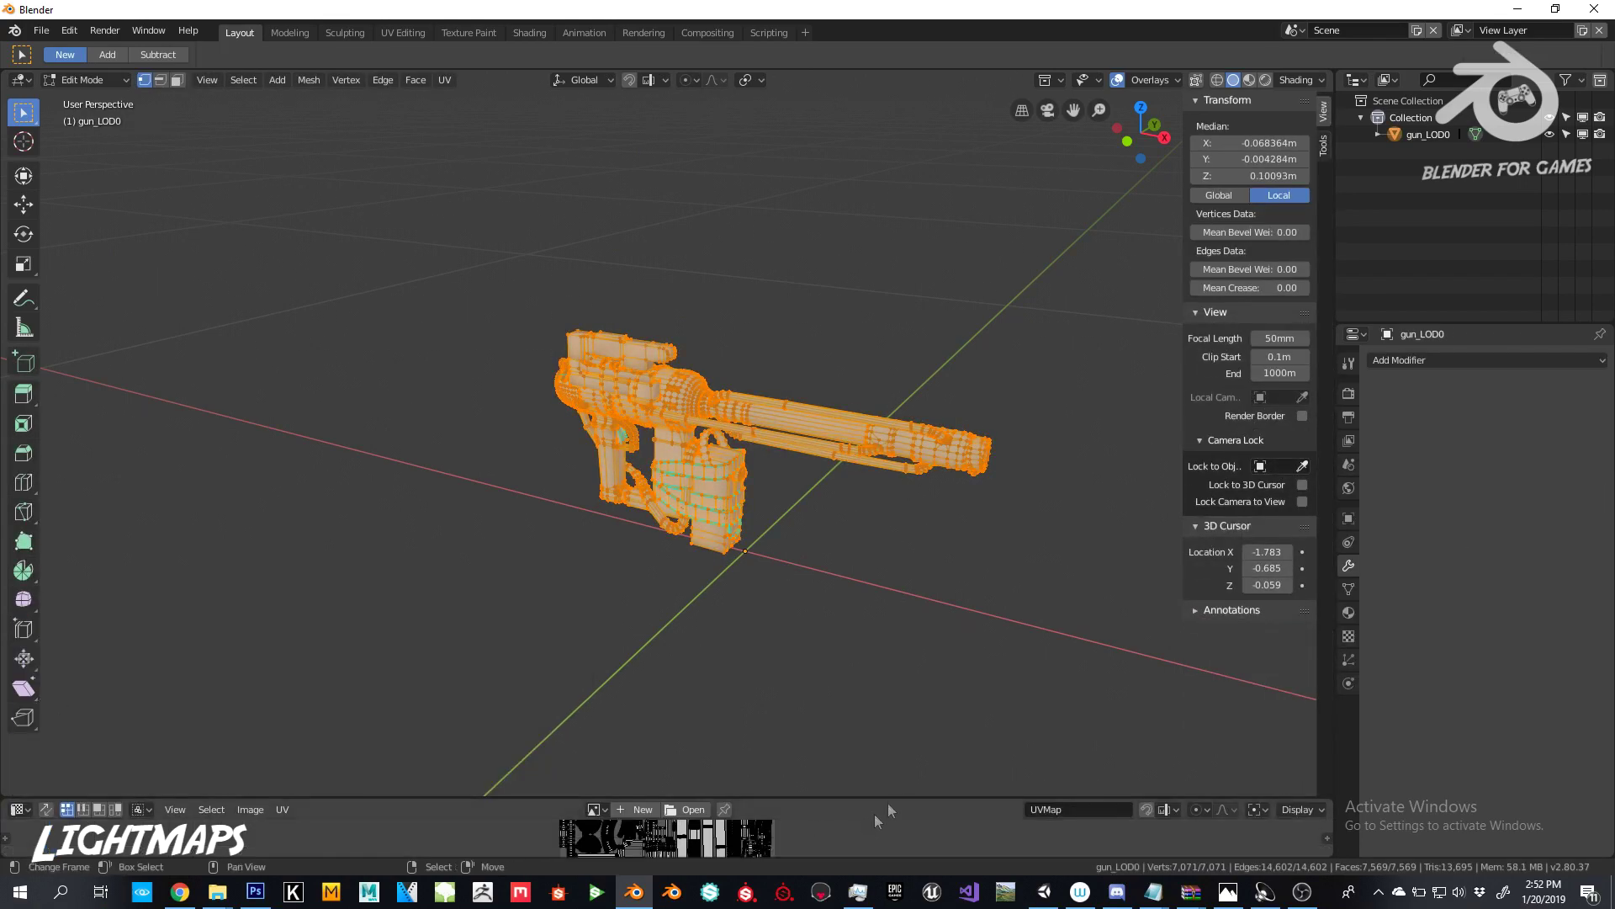
left_click_drag(897, 799, 884, 538)
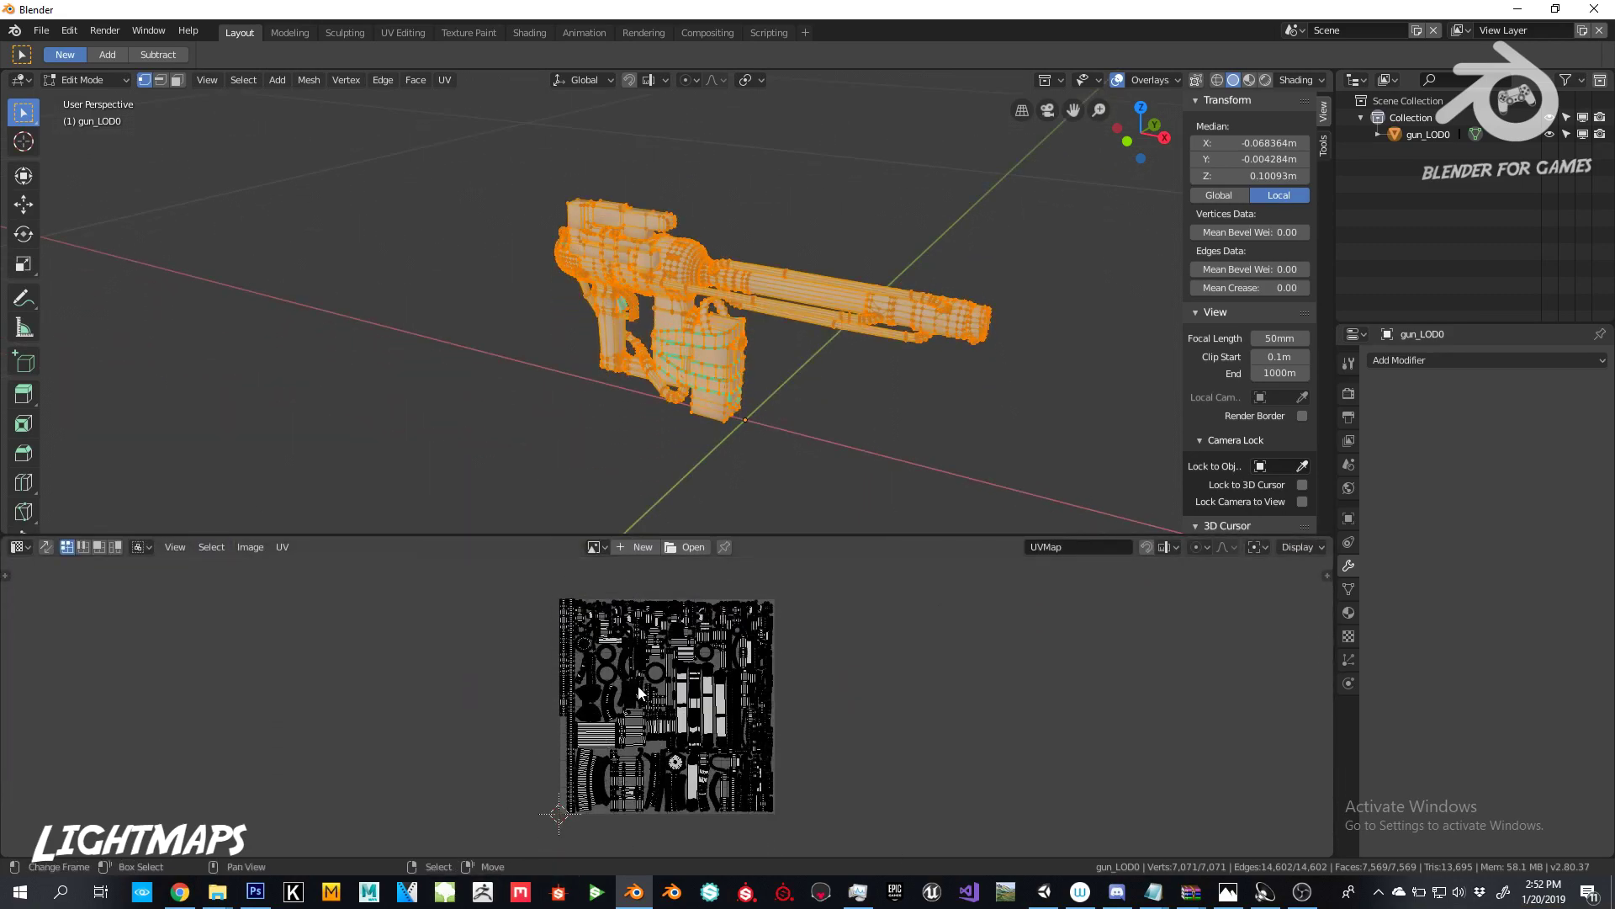
Step: Return the gun to Object Mode and add a second UV map to its mesh data
key("Tab")
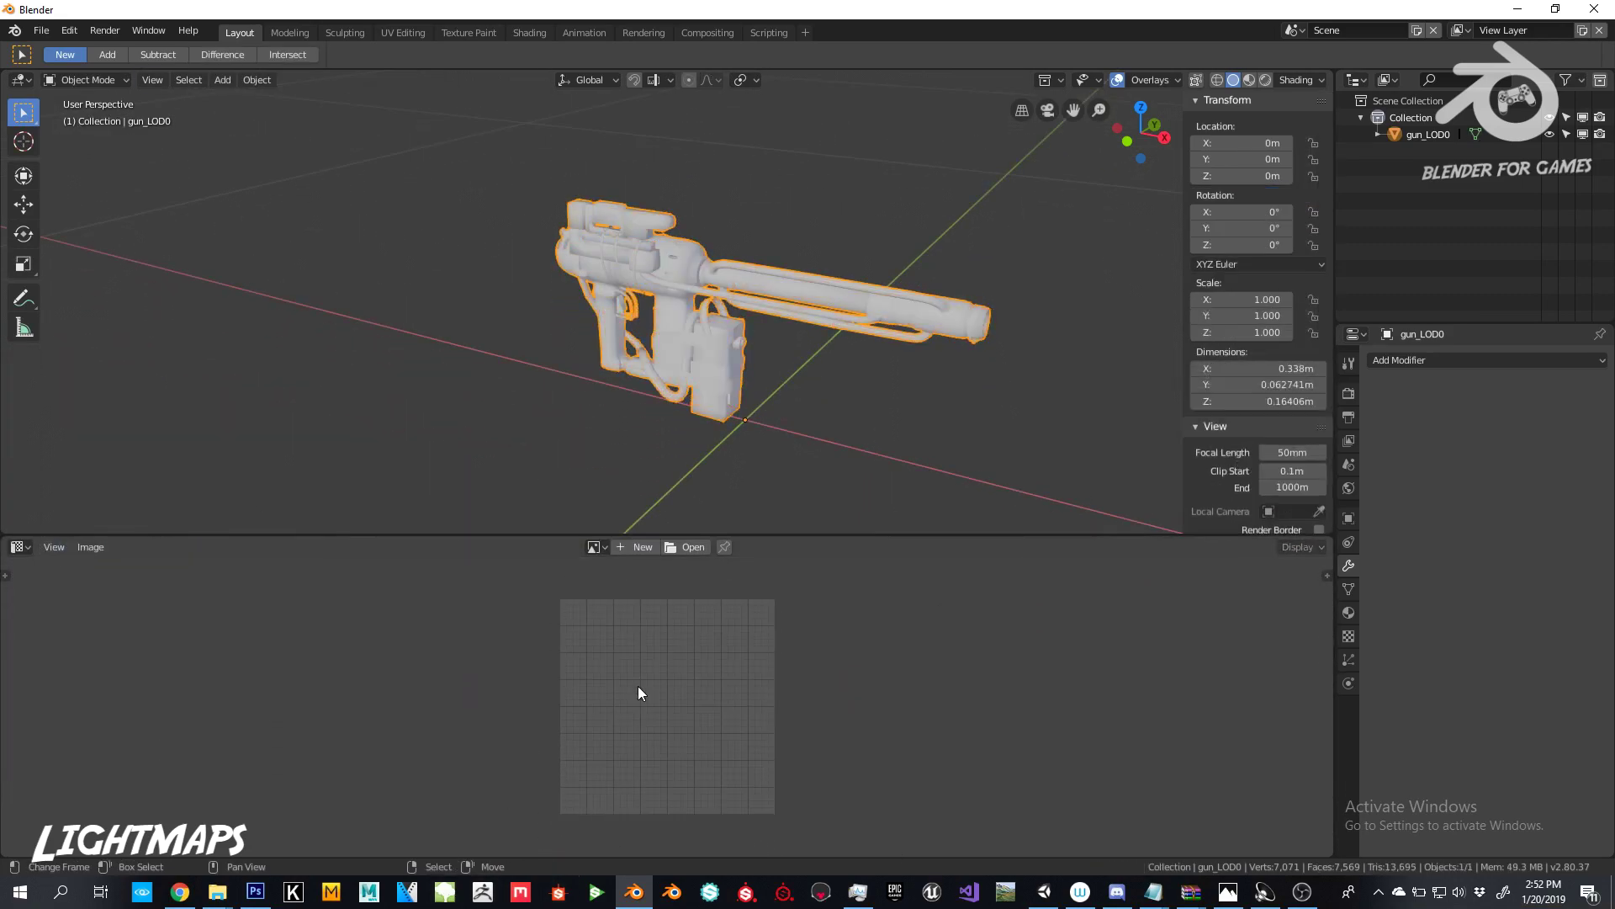
left_click(1347, 588)
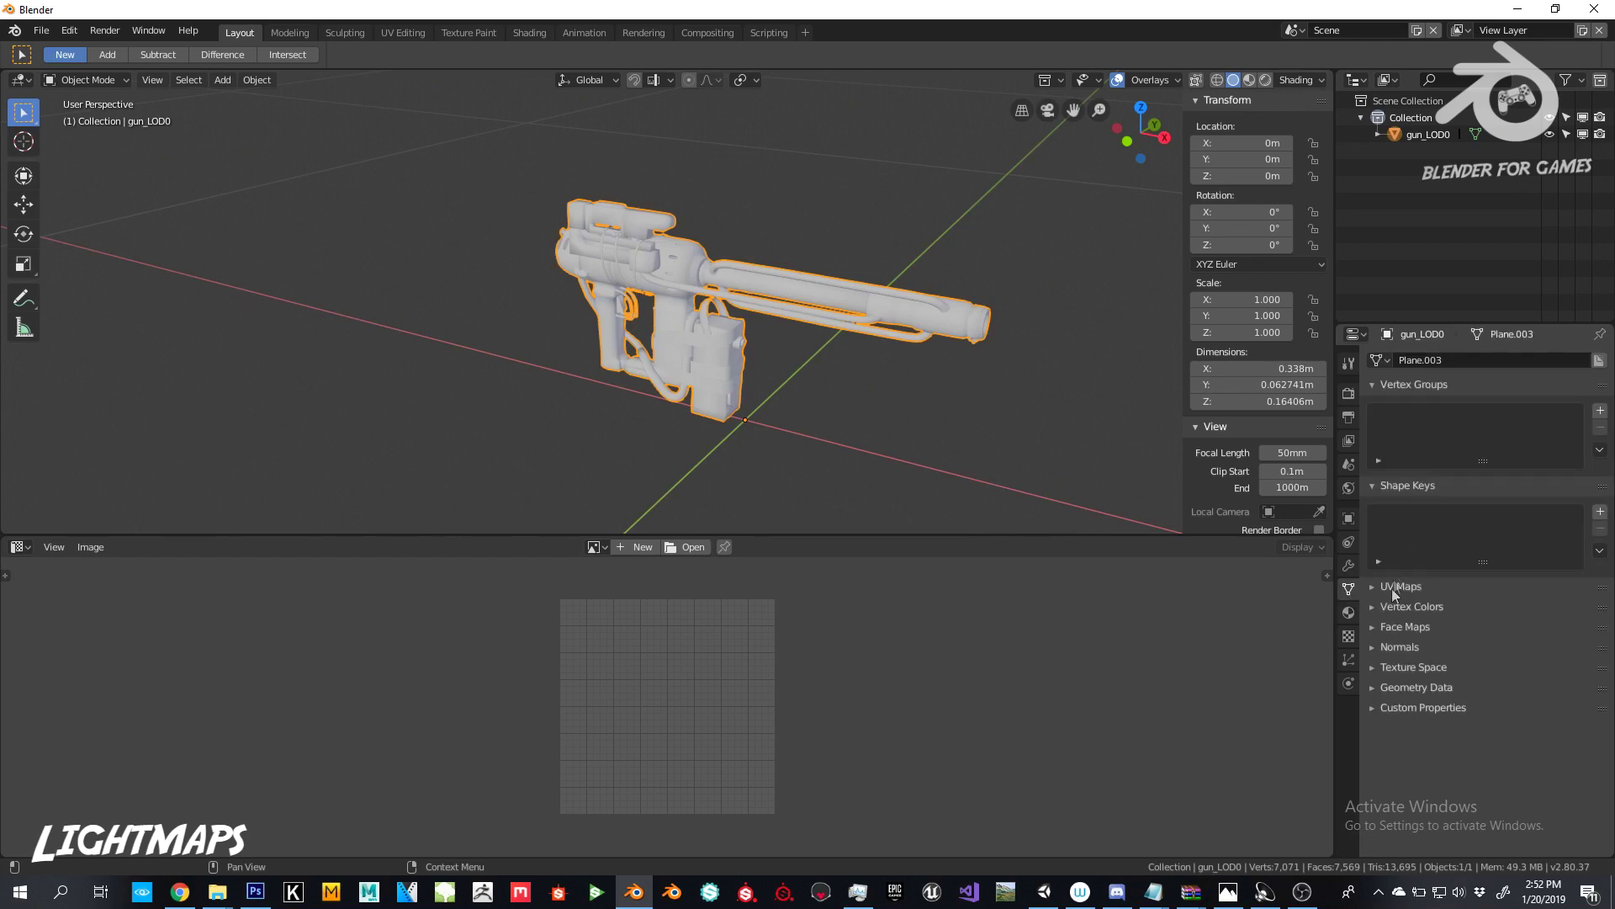
left_click(1374, 588)
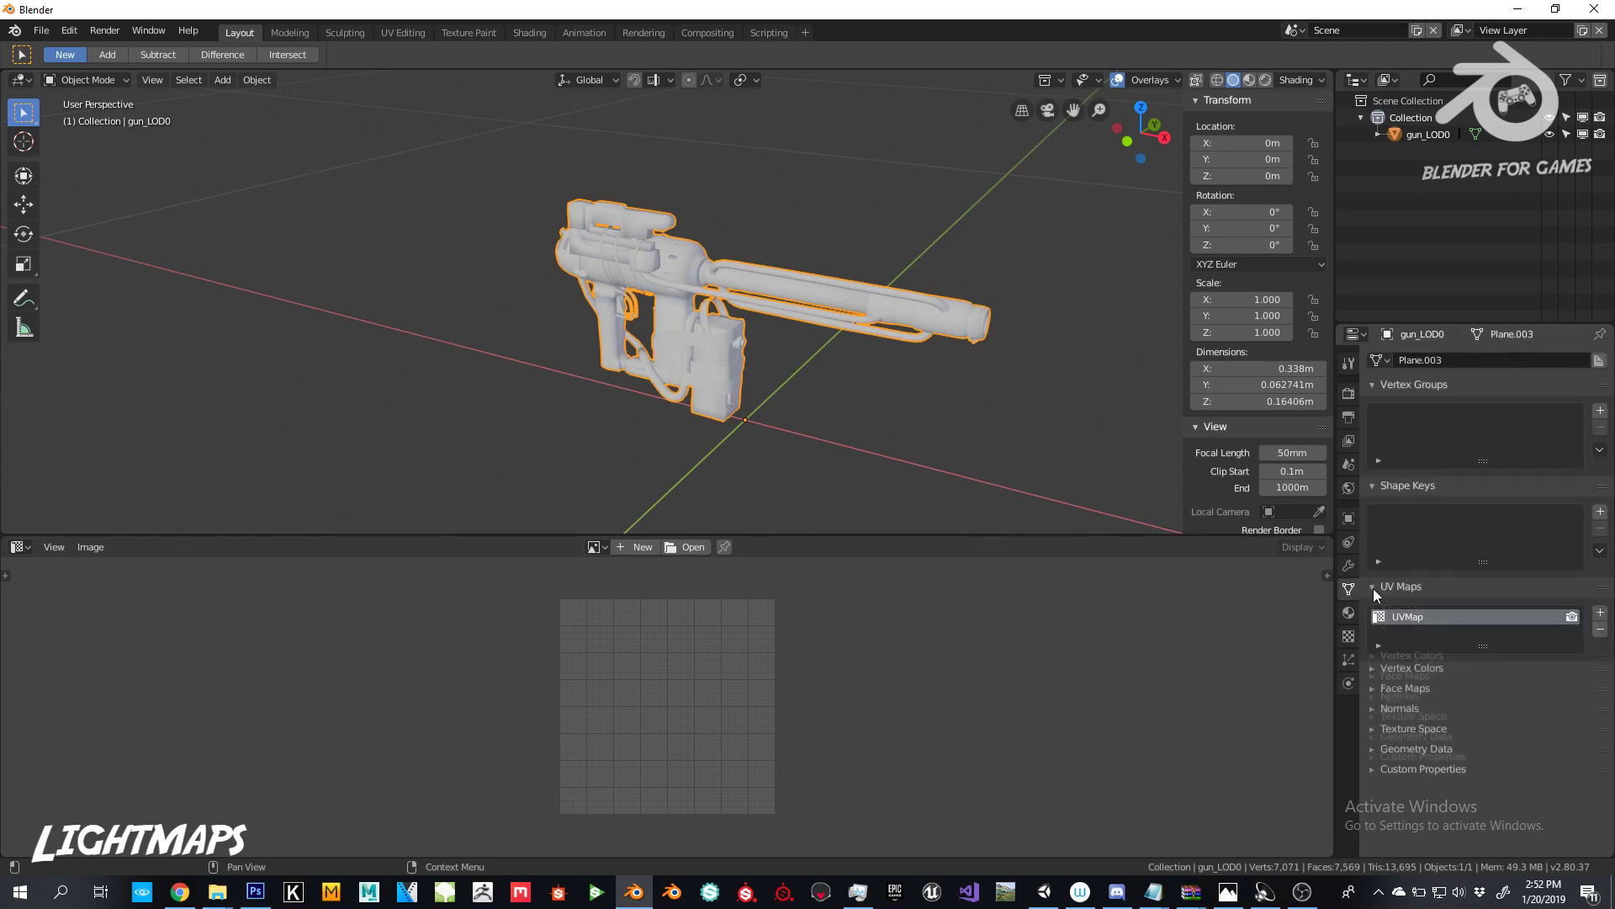
left_click(1601, 614)
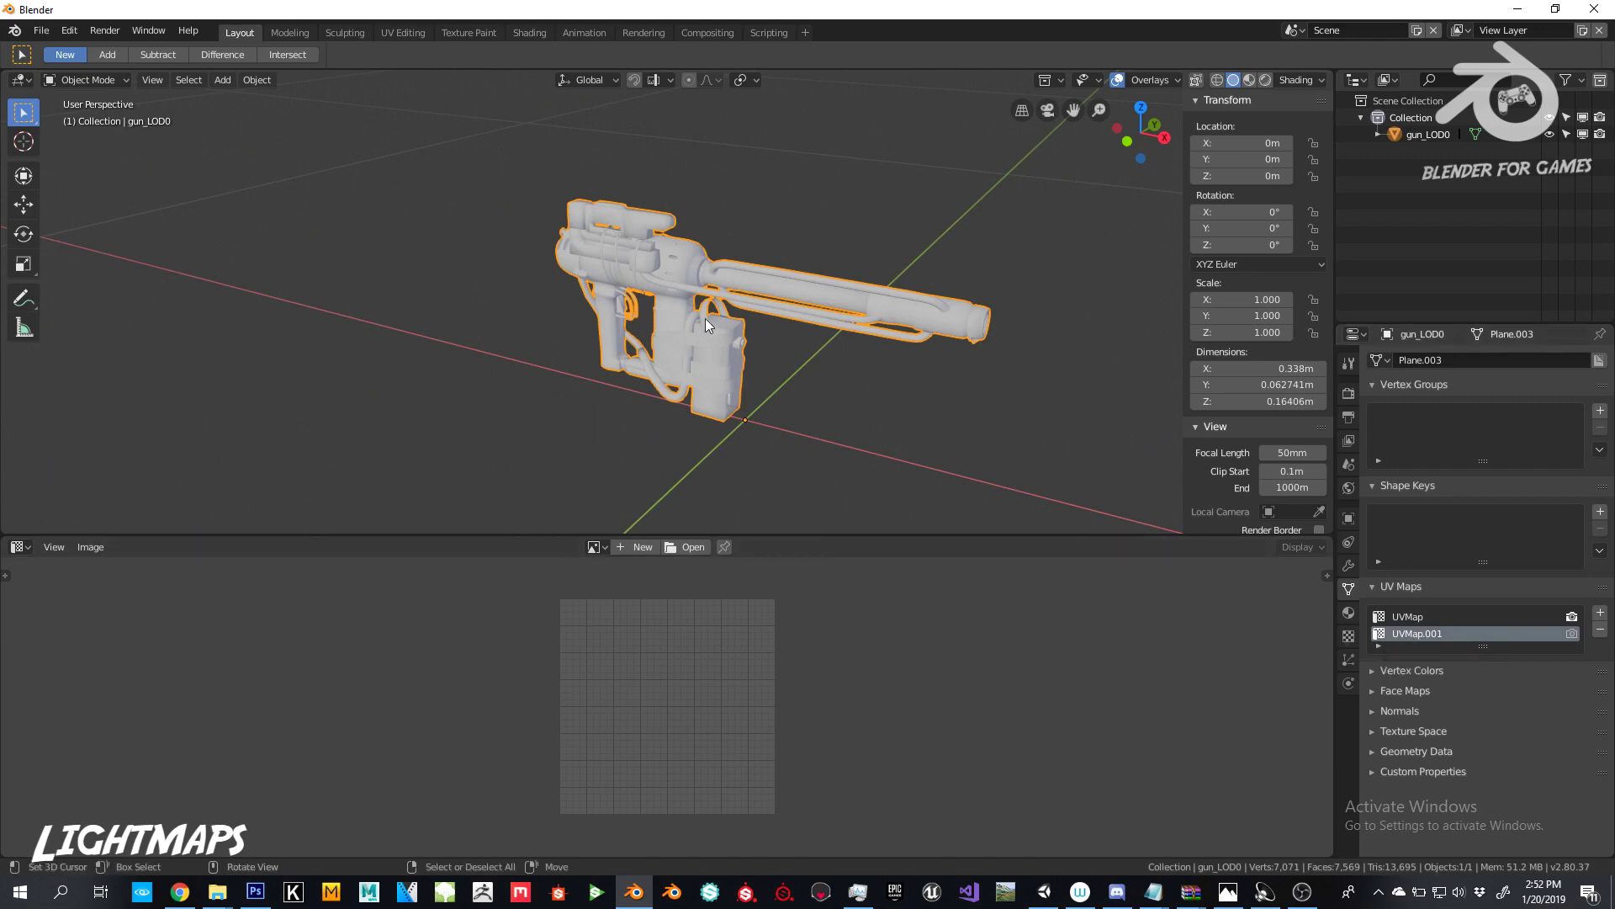
Step: Unwrap the gun on the second UV map using Smart UV Project with a 66 angle limit and 0.00 island margin
key("Tab")
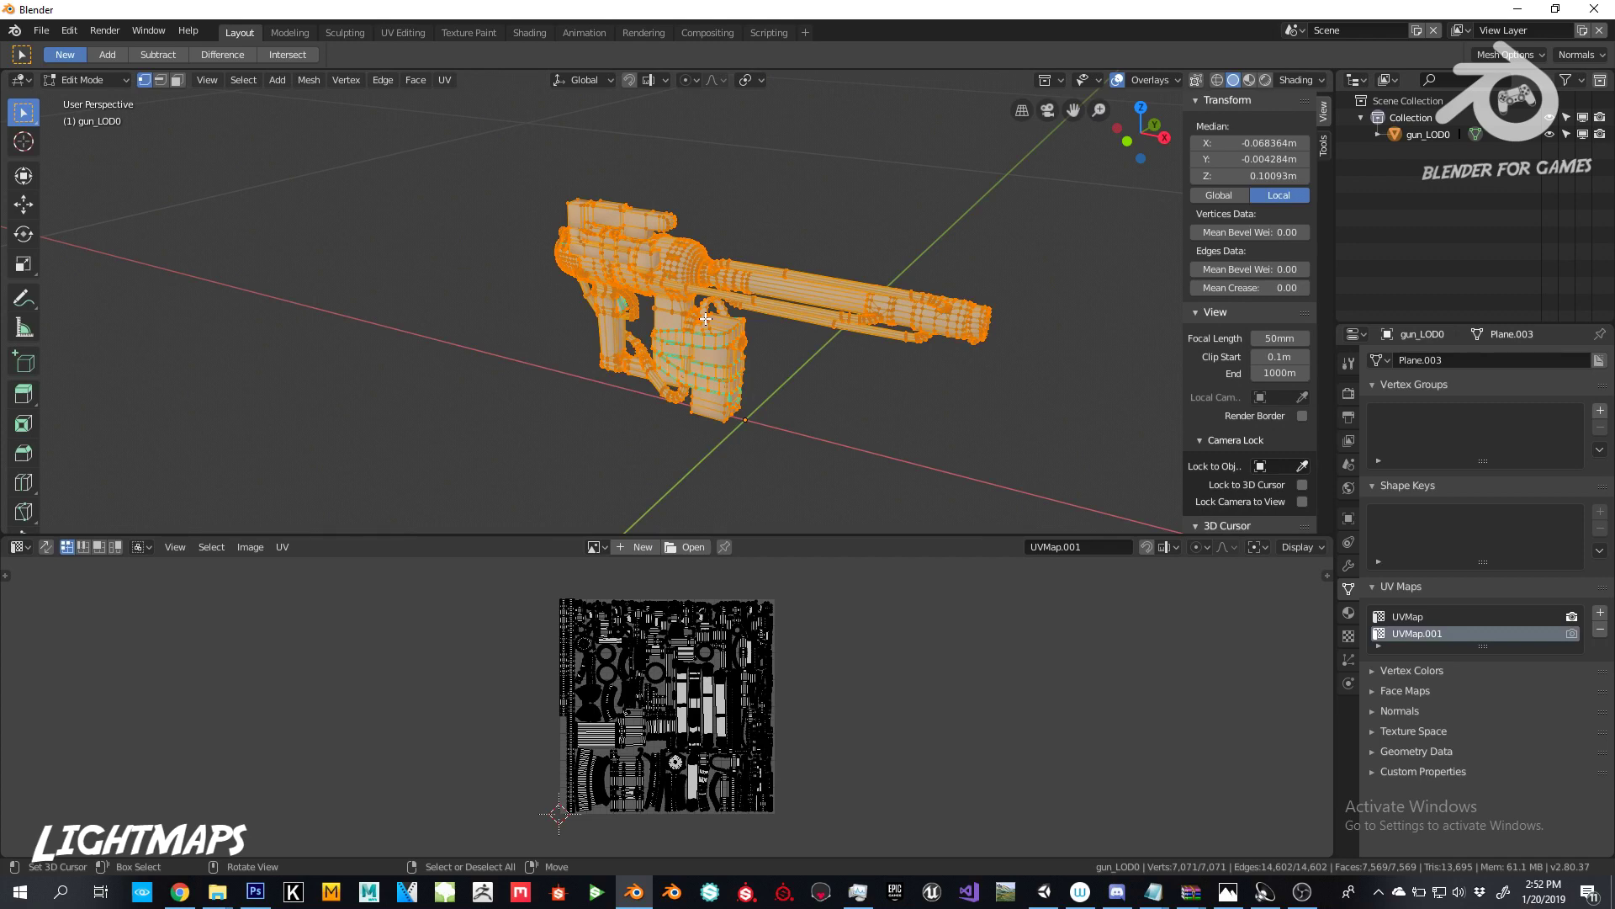
key("u")
left_click(688, 336)
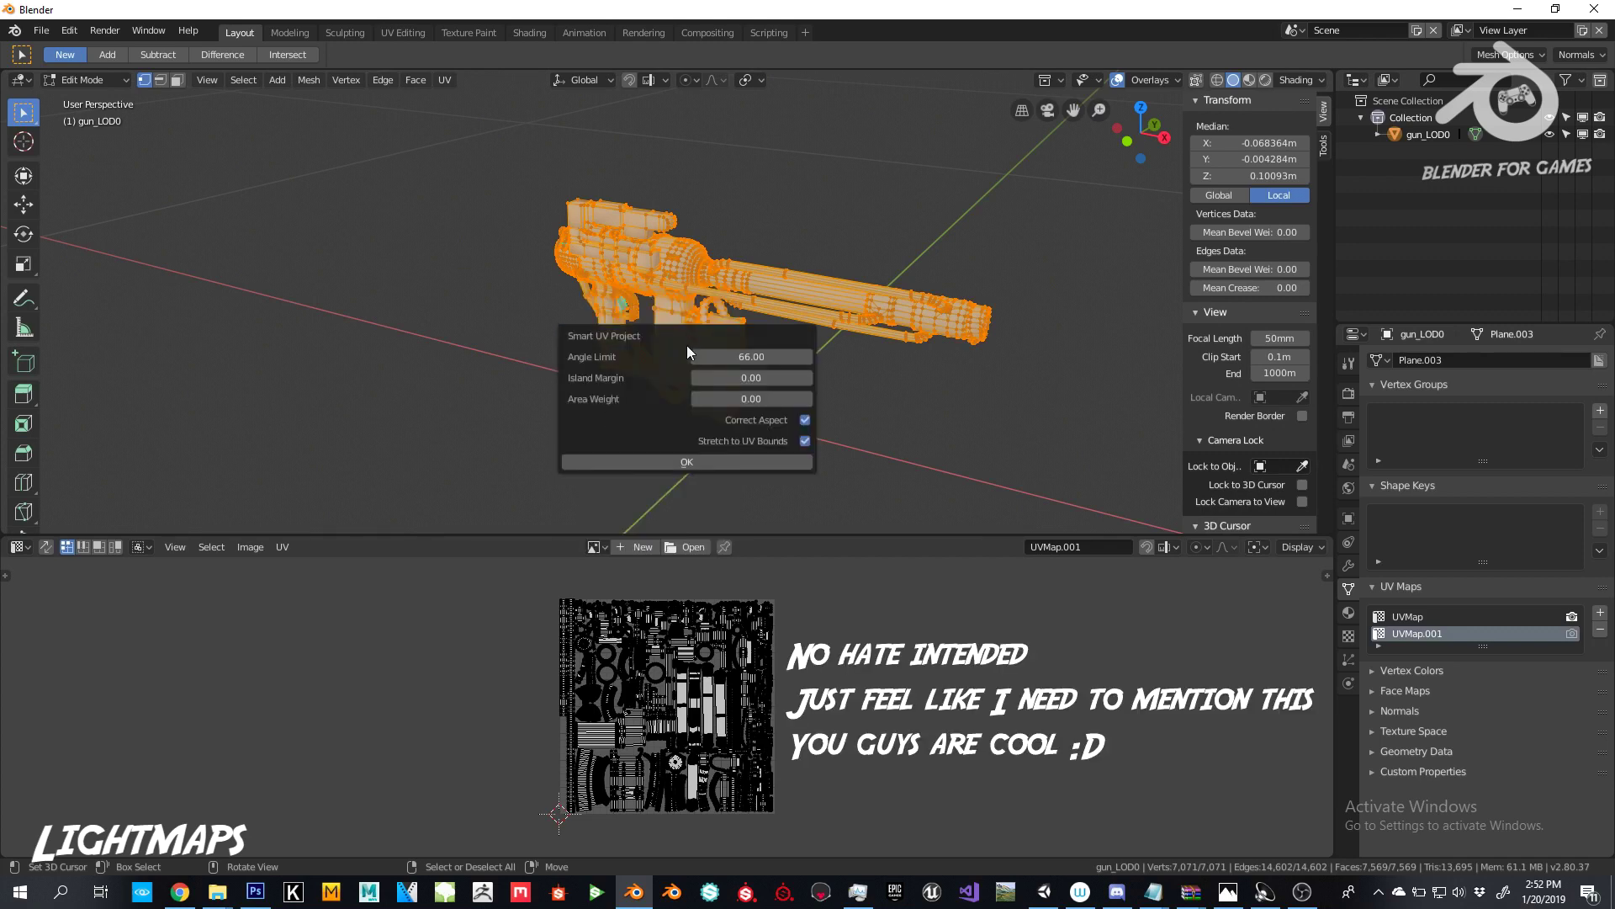
left_click(684, 462)
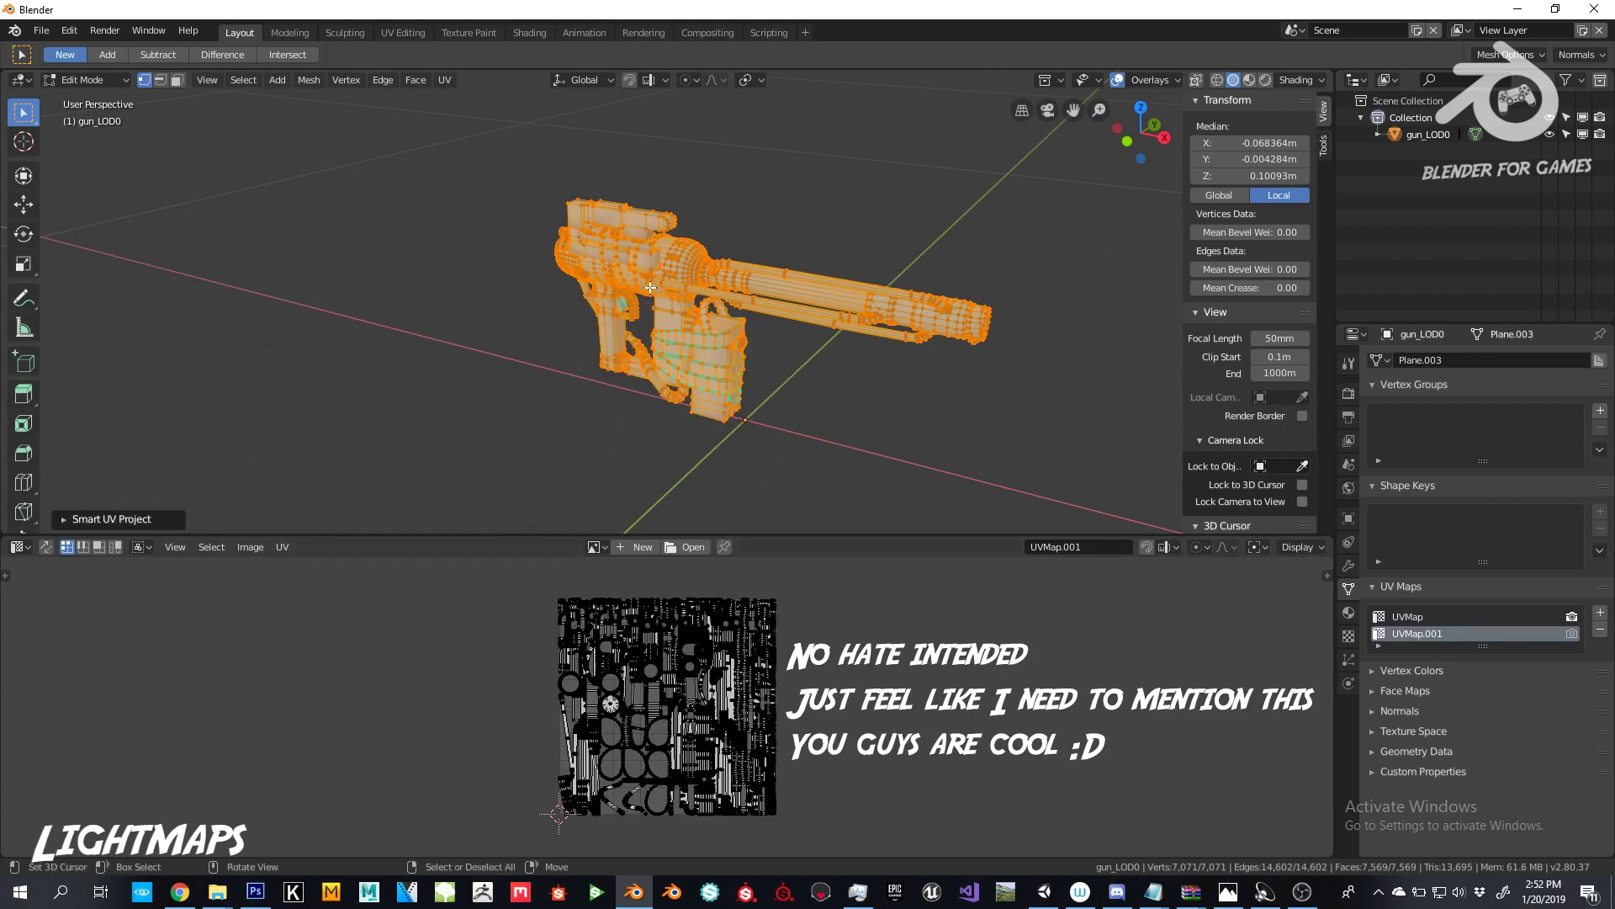
scroll(658, 360, "up", 1)
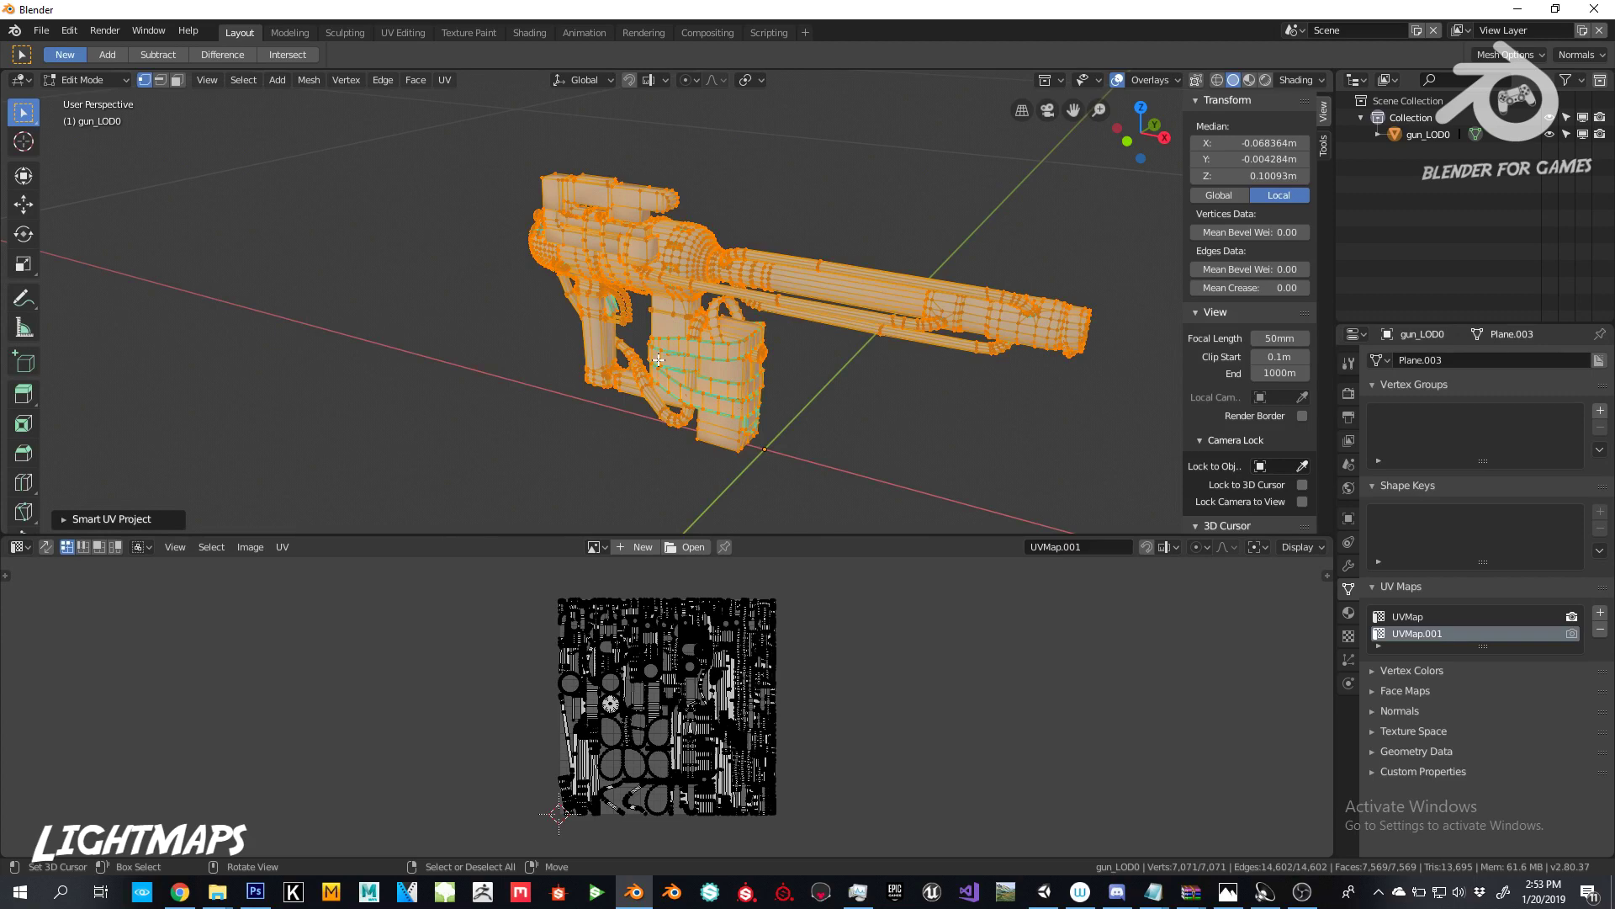
key("Tab")
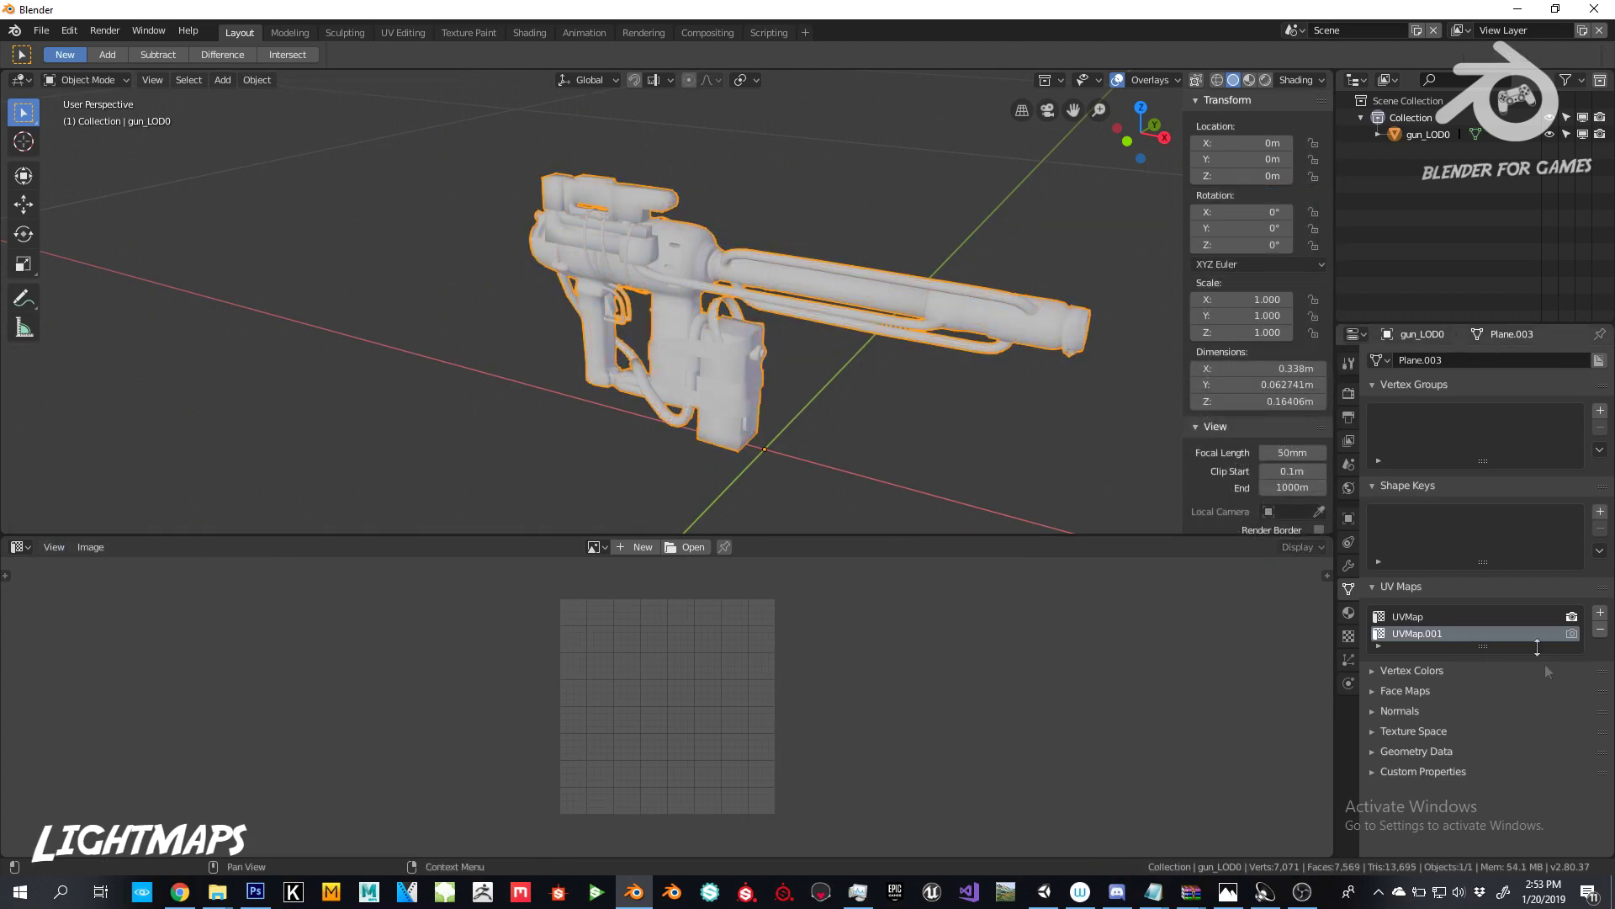
Step: Unwrap the whole gun again on the second UV map using Smart UV Project with an increased island margin
key("Tab")
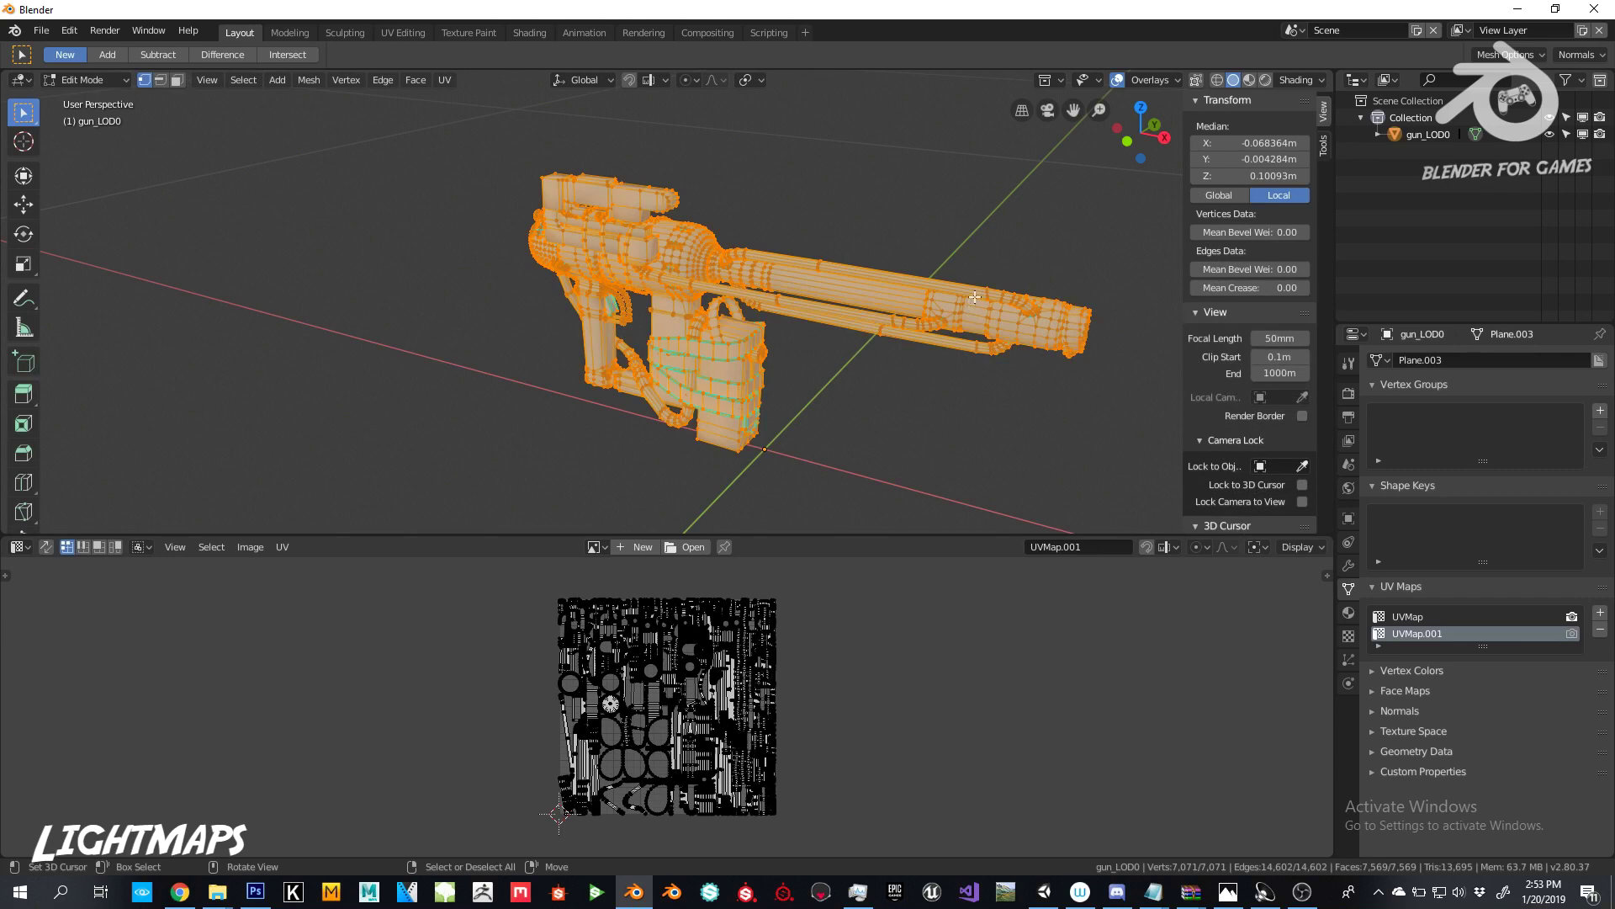
key("a")
key("u")
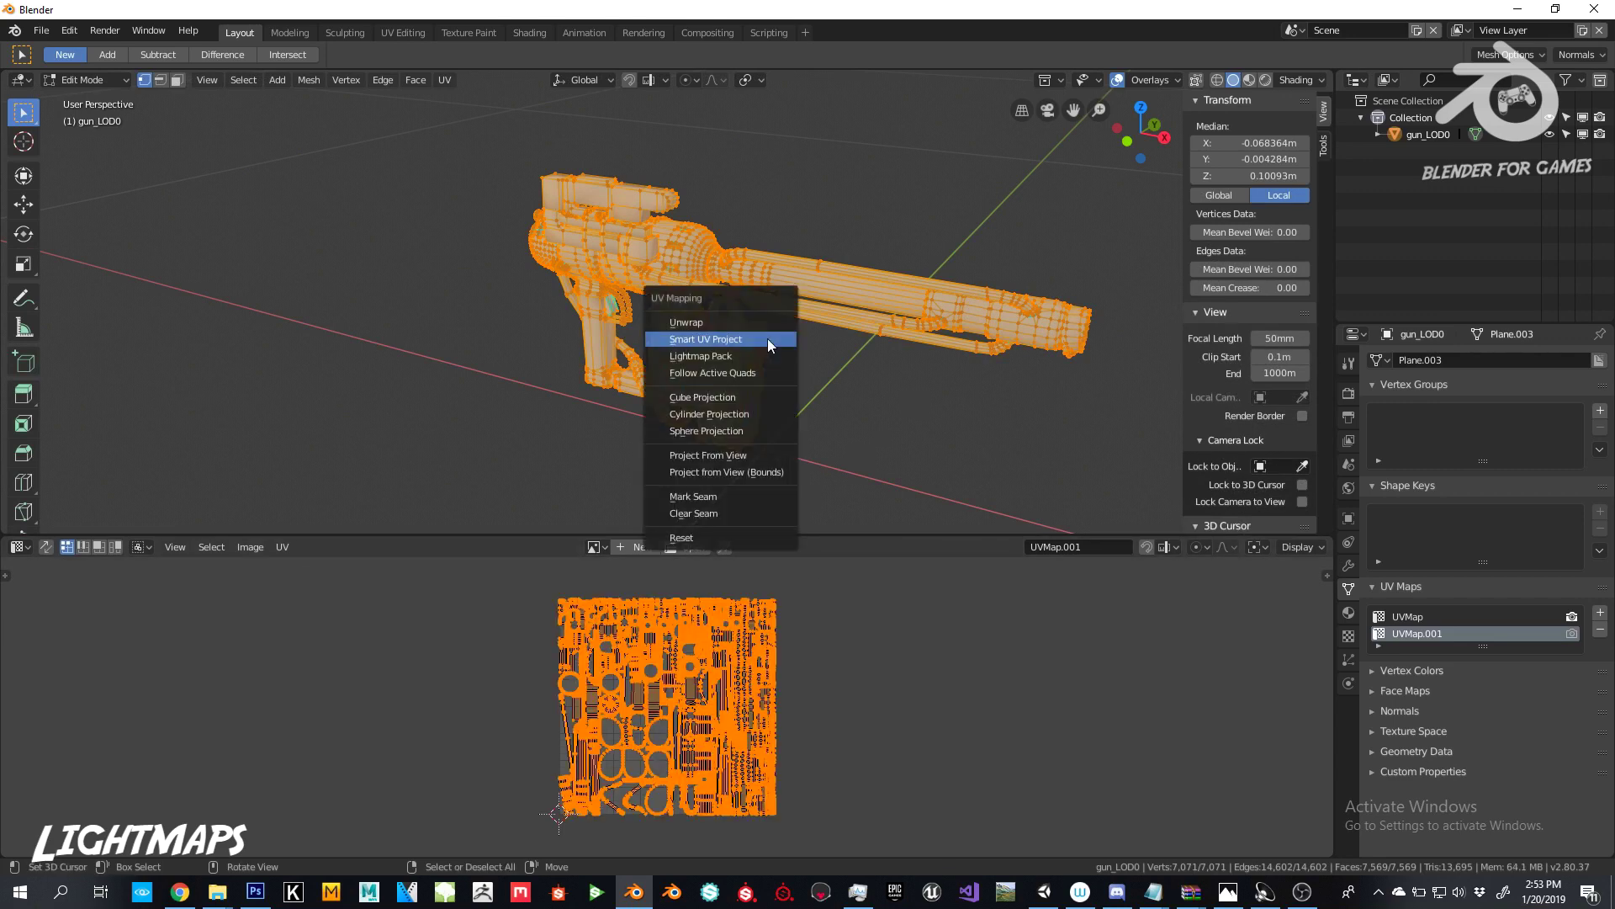
left_click(743, 340)
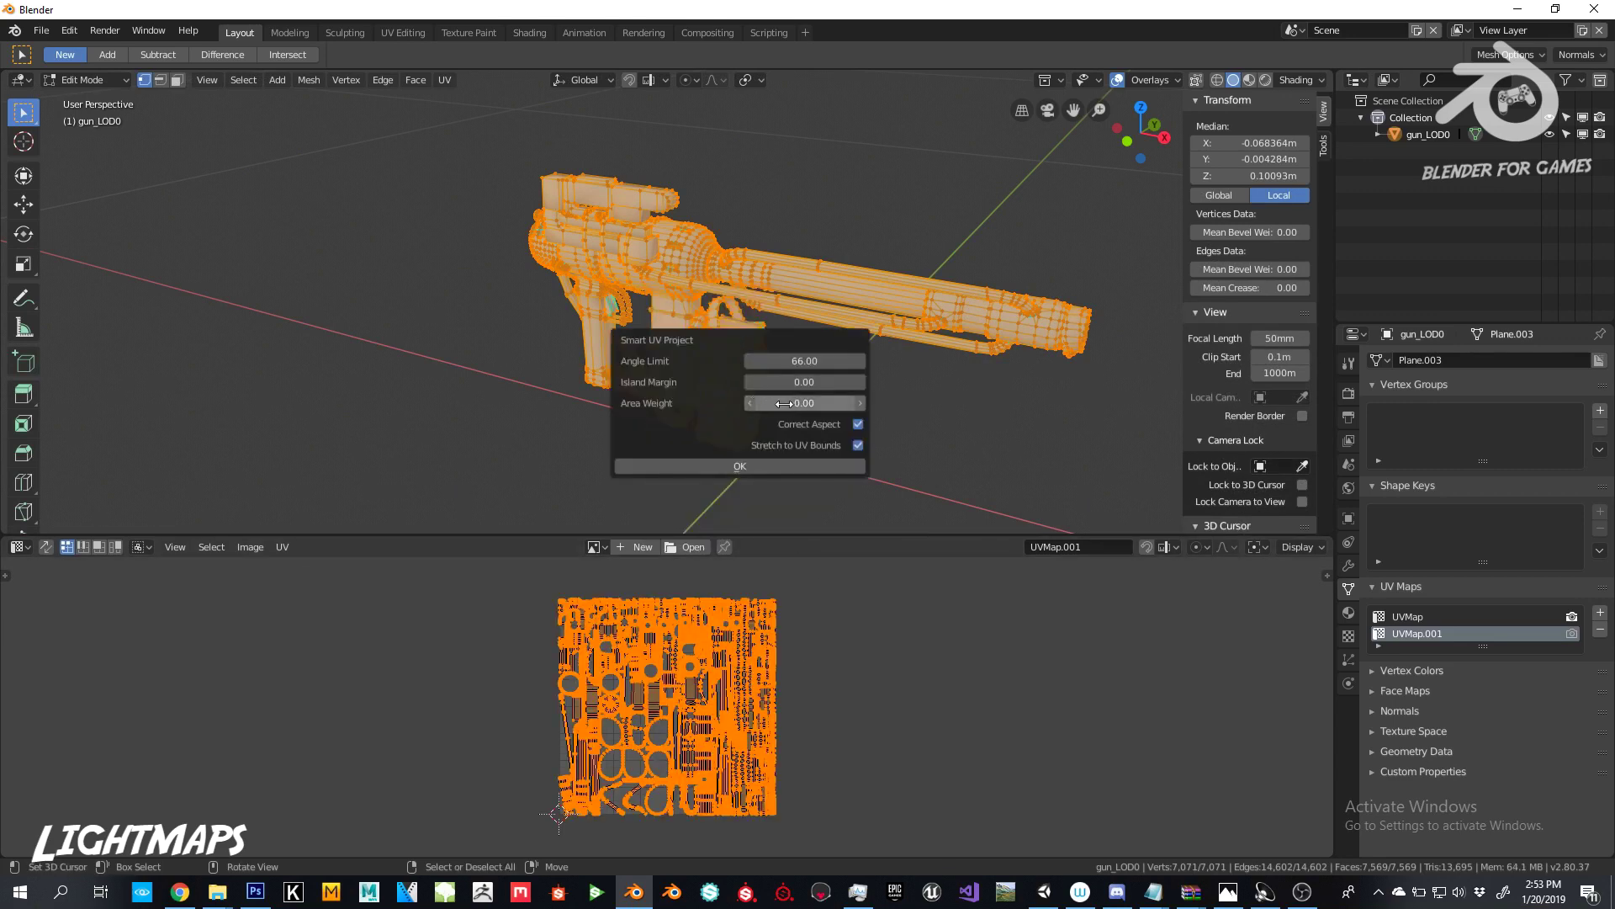
mouse_move(806, 384)
left_mouse_down()
mouse_move(841, 385)
mouse_move(829, 403)
left_mouse_up()
left_click(772, 465)
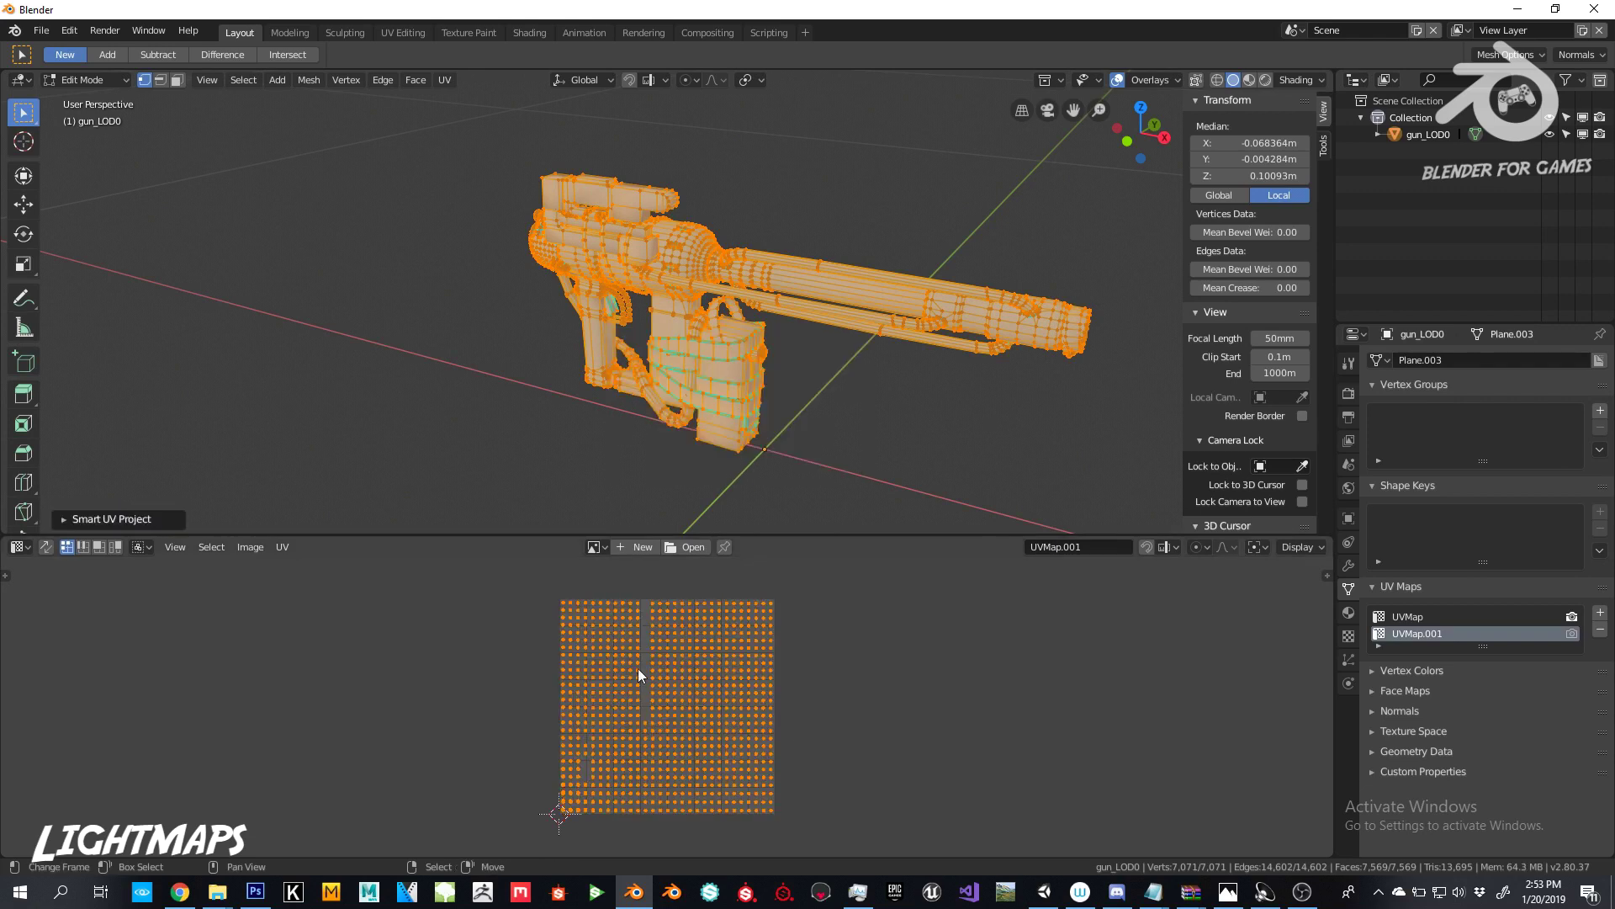
scroll(633, 674, "up", 5)
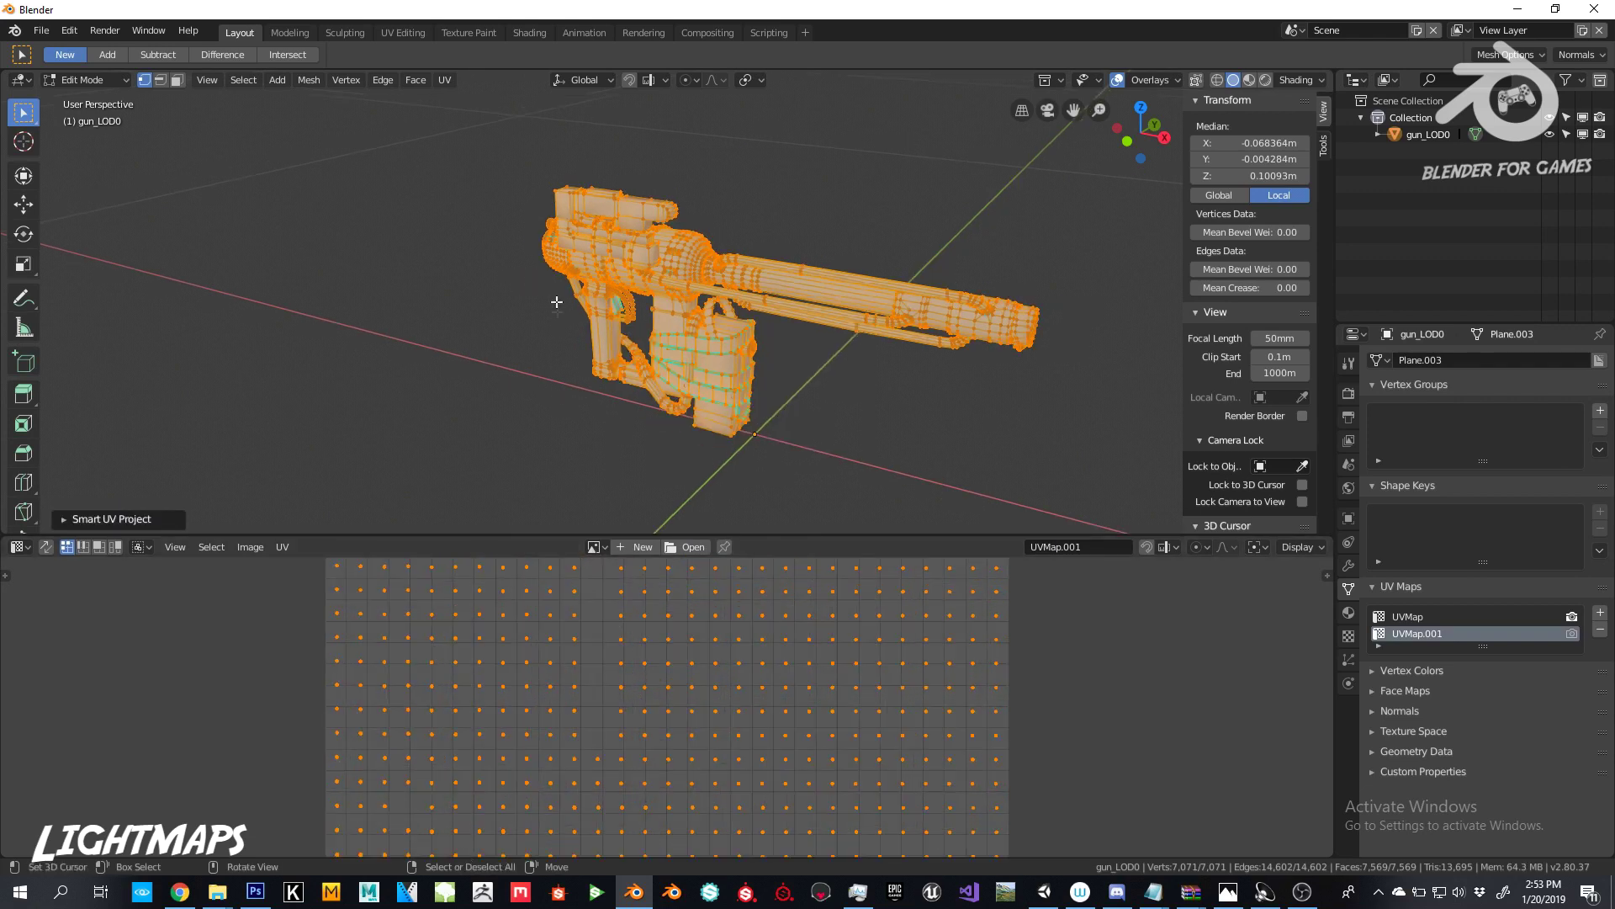
Step: Return the gun to Object Mode and export it as an FBX file named UNITY lightmaps in the tutorials folder
key("Tab")
left_click(41, 31)
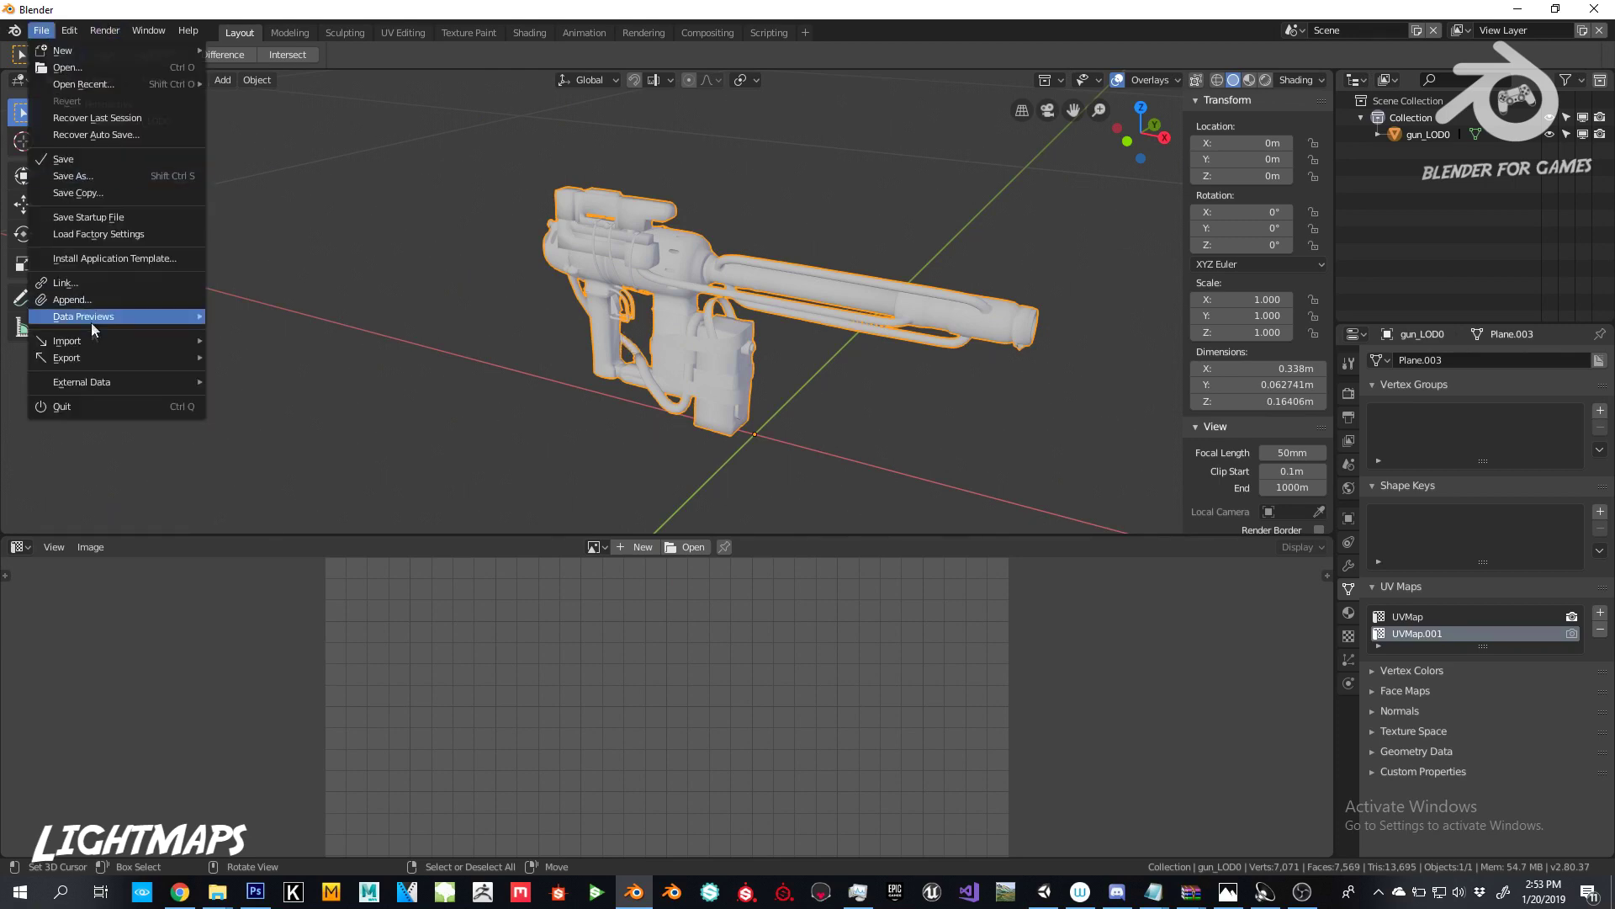
mouse_move(88, 357)
left_click(341, 390)
left_click(276, 118)
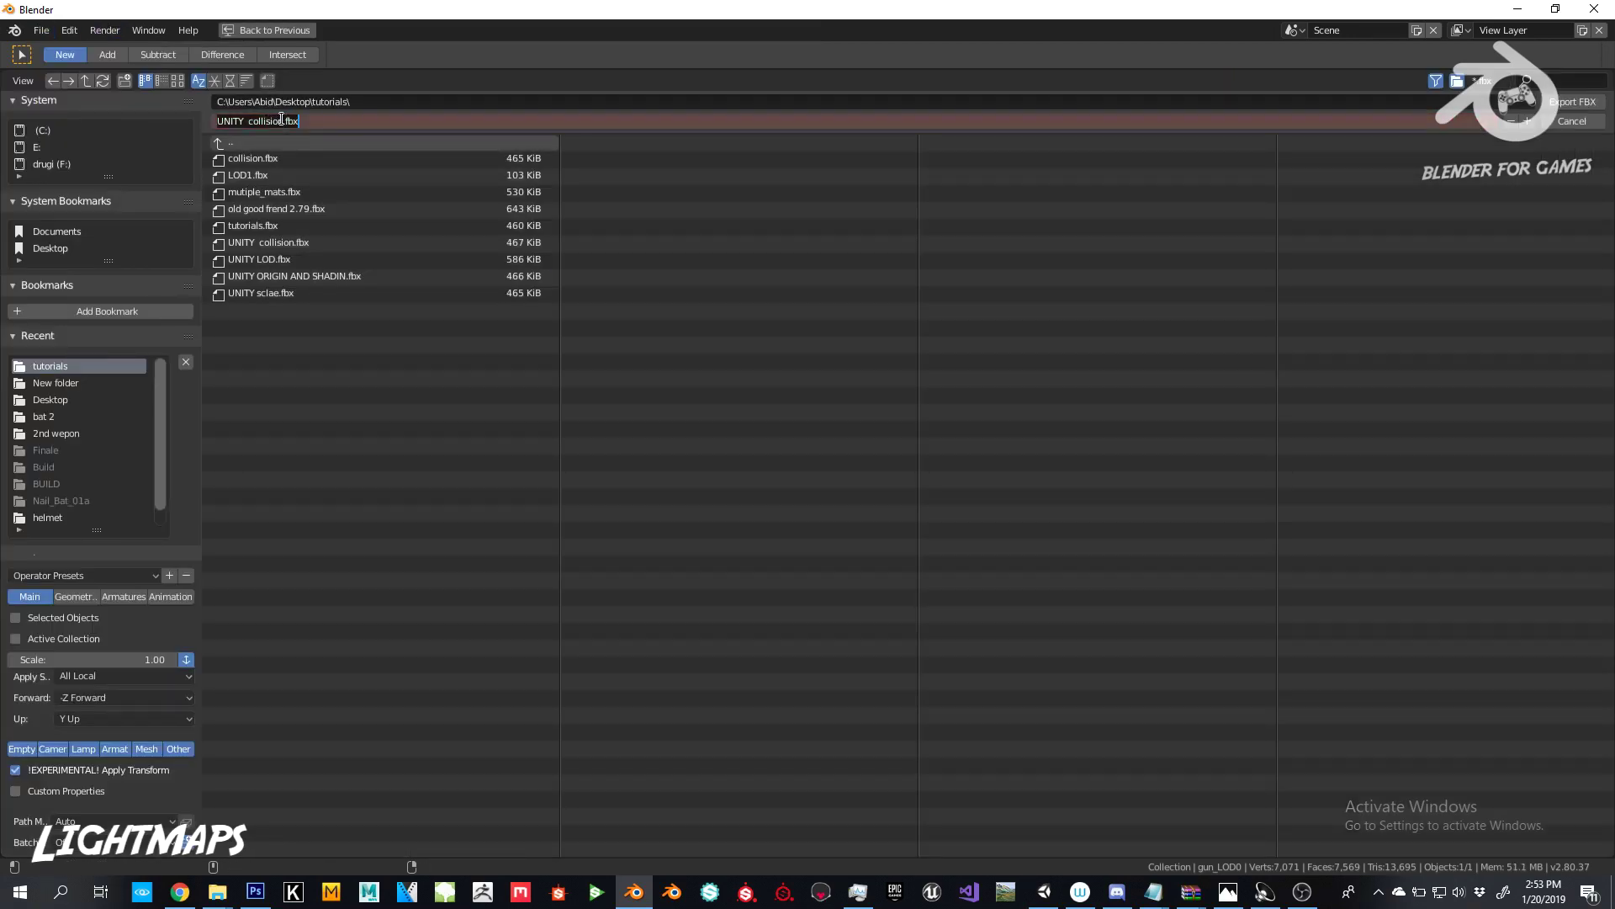
key("BackSpace")
key("BackSpace")
key("BackSpace")
key("BackSpace")
key("BackSpace")
key("BackSpace")
key("BackSpace")
key("BackSpace")
type("lightmaps")
key("Return")
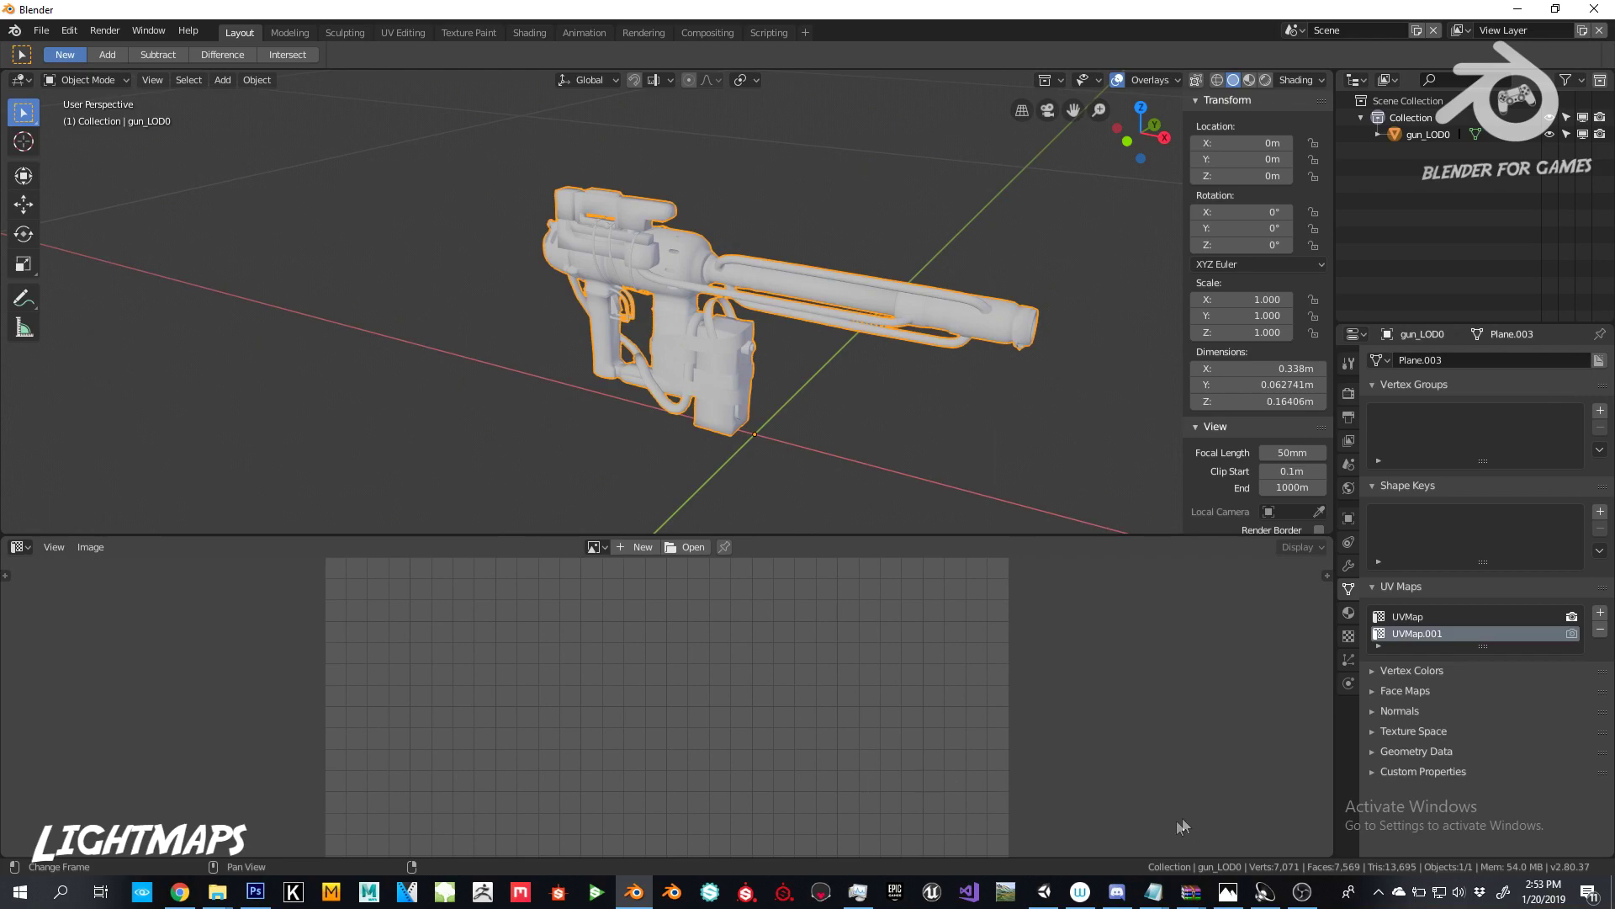
Step: Switch to Unity and import the UNITY lightmaps file from the tutorials folder into the project's Assets
left_click(1047, 893)
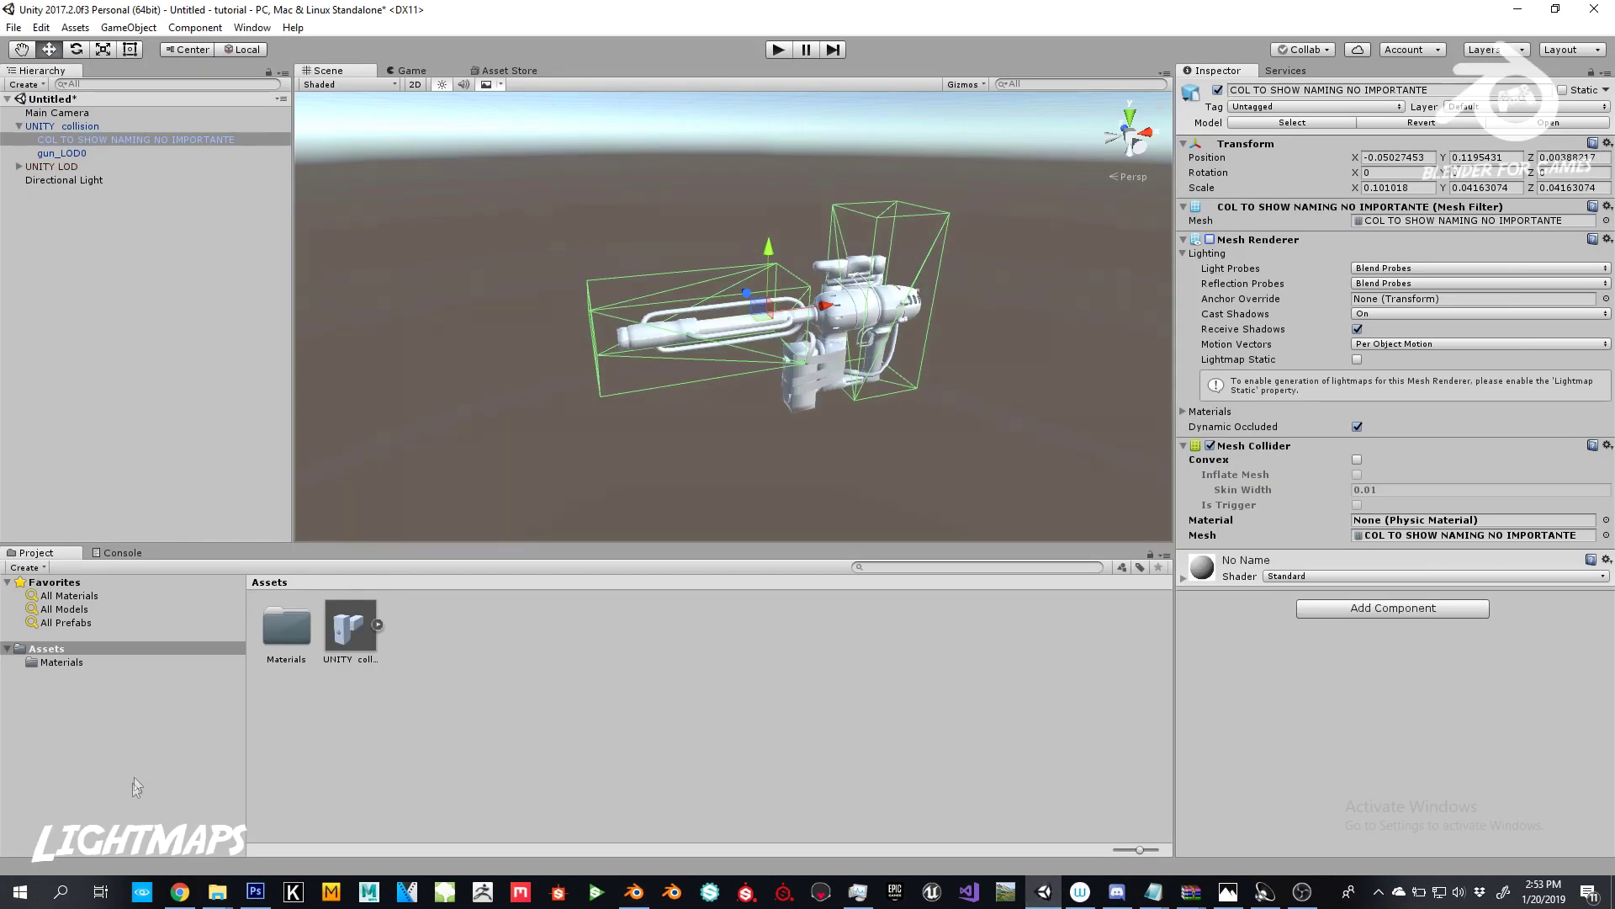
mouse_move(212, 891)
left_click(156, 852)
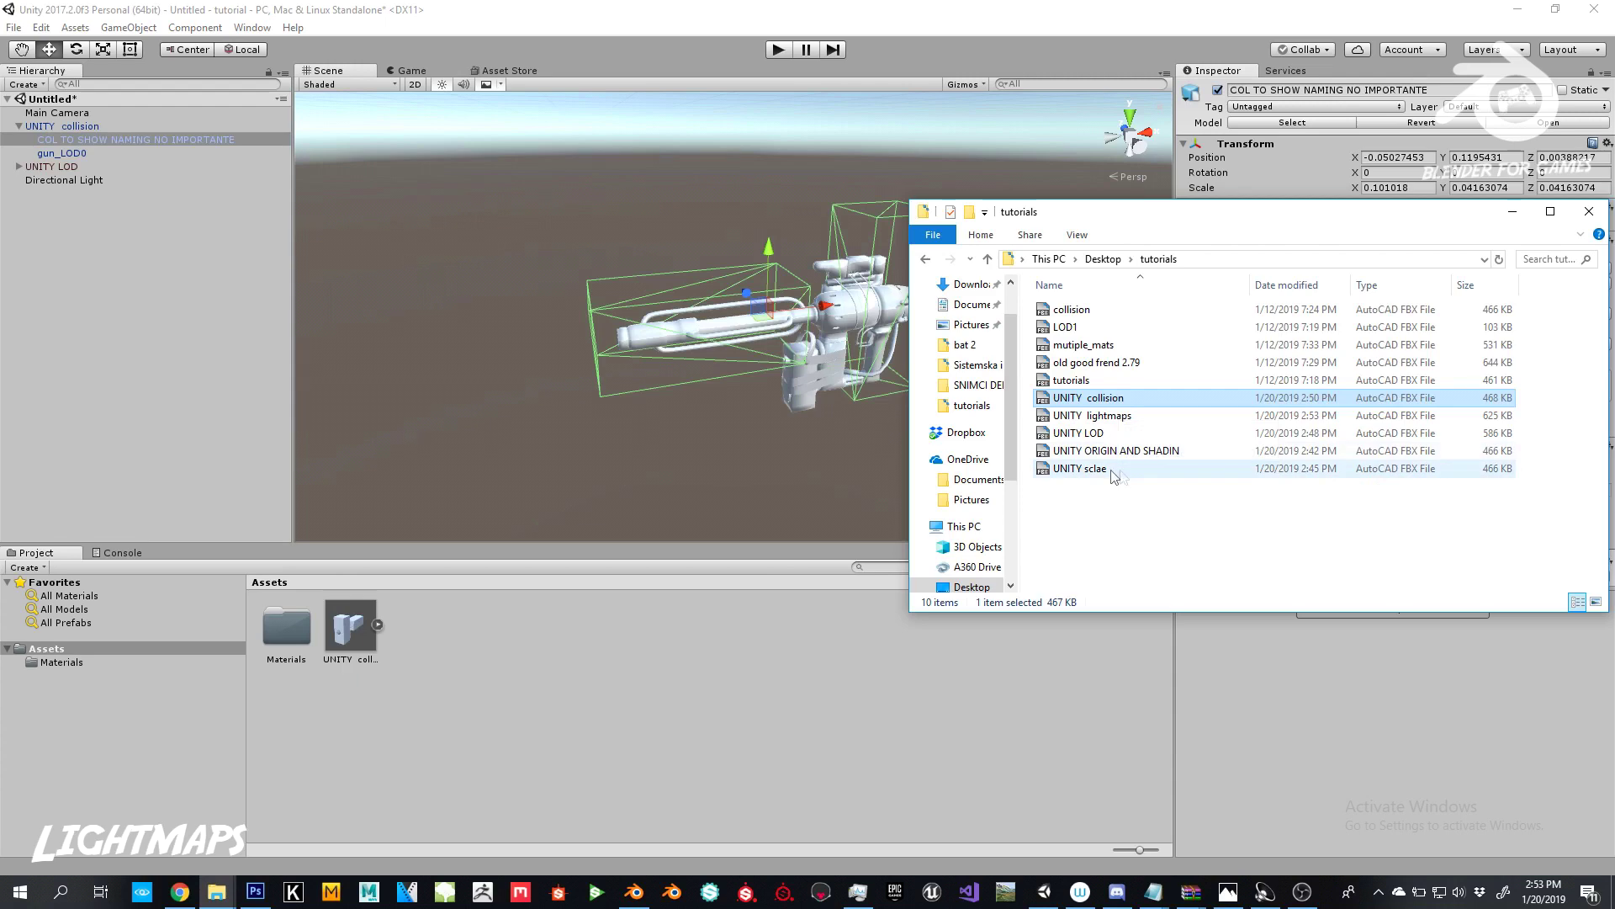
left_click_drag(1096, 418, 495, 669)
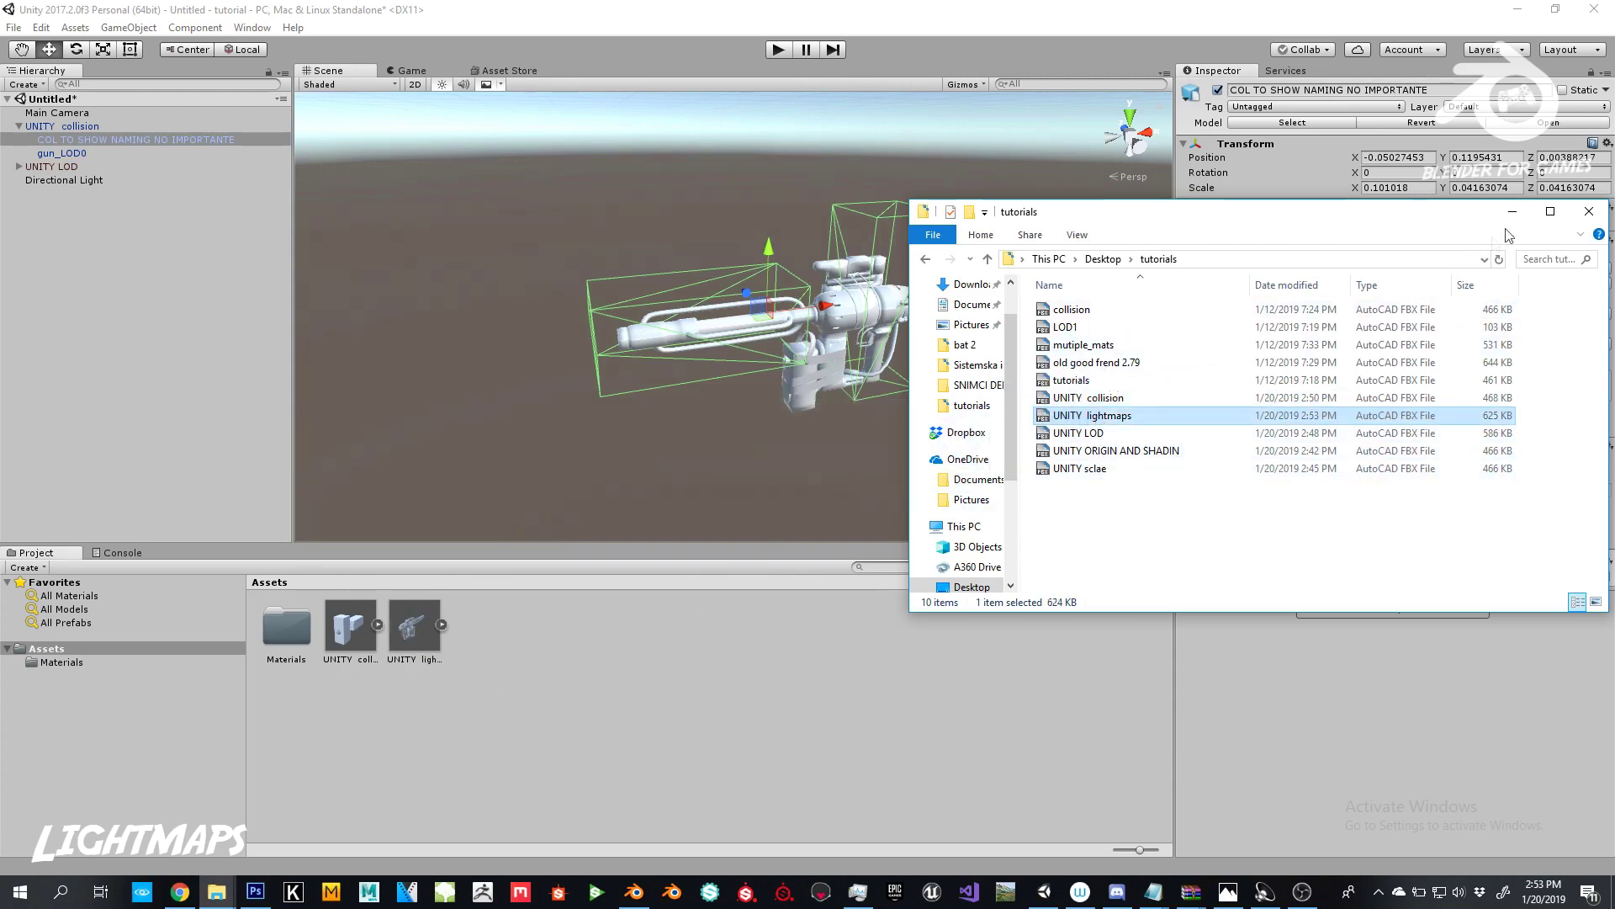
left_click(1512, 211)
Step: Delete the UNITY collision model from the project's Assets
left_click(341, 626)
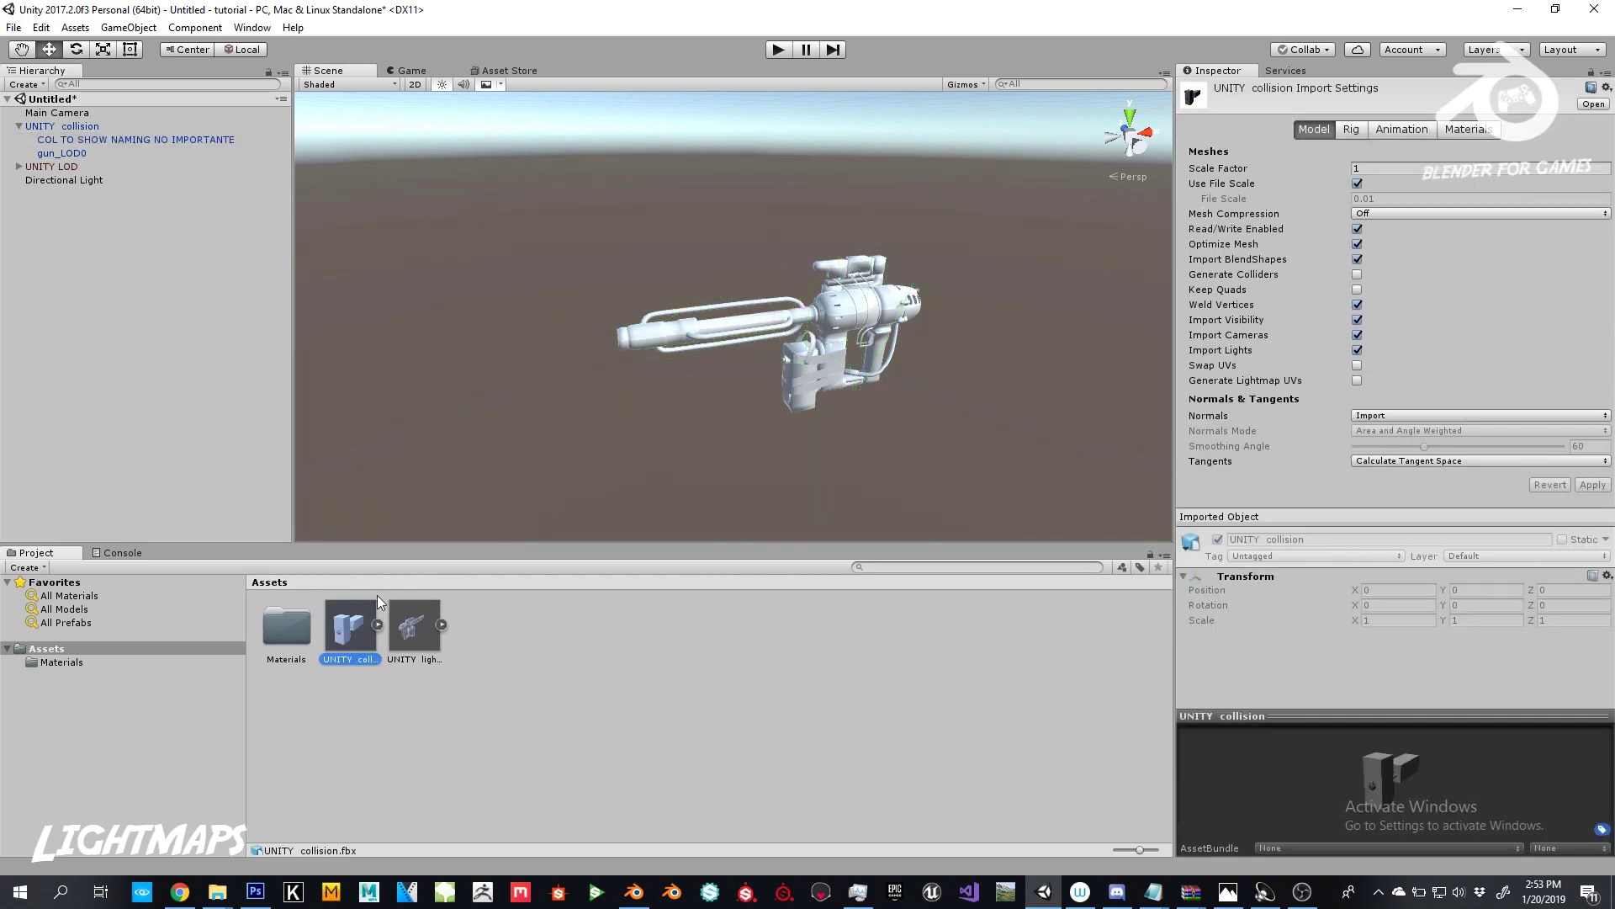
key("Delete")
left_click(848, 478)
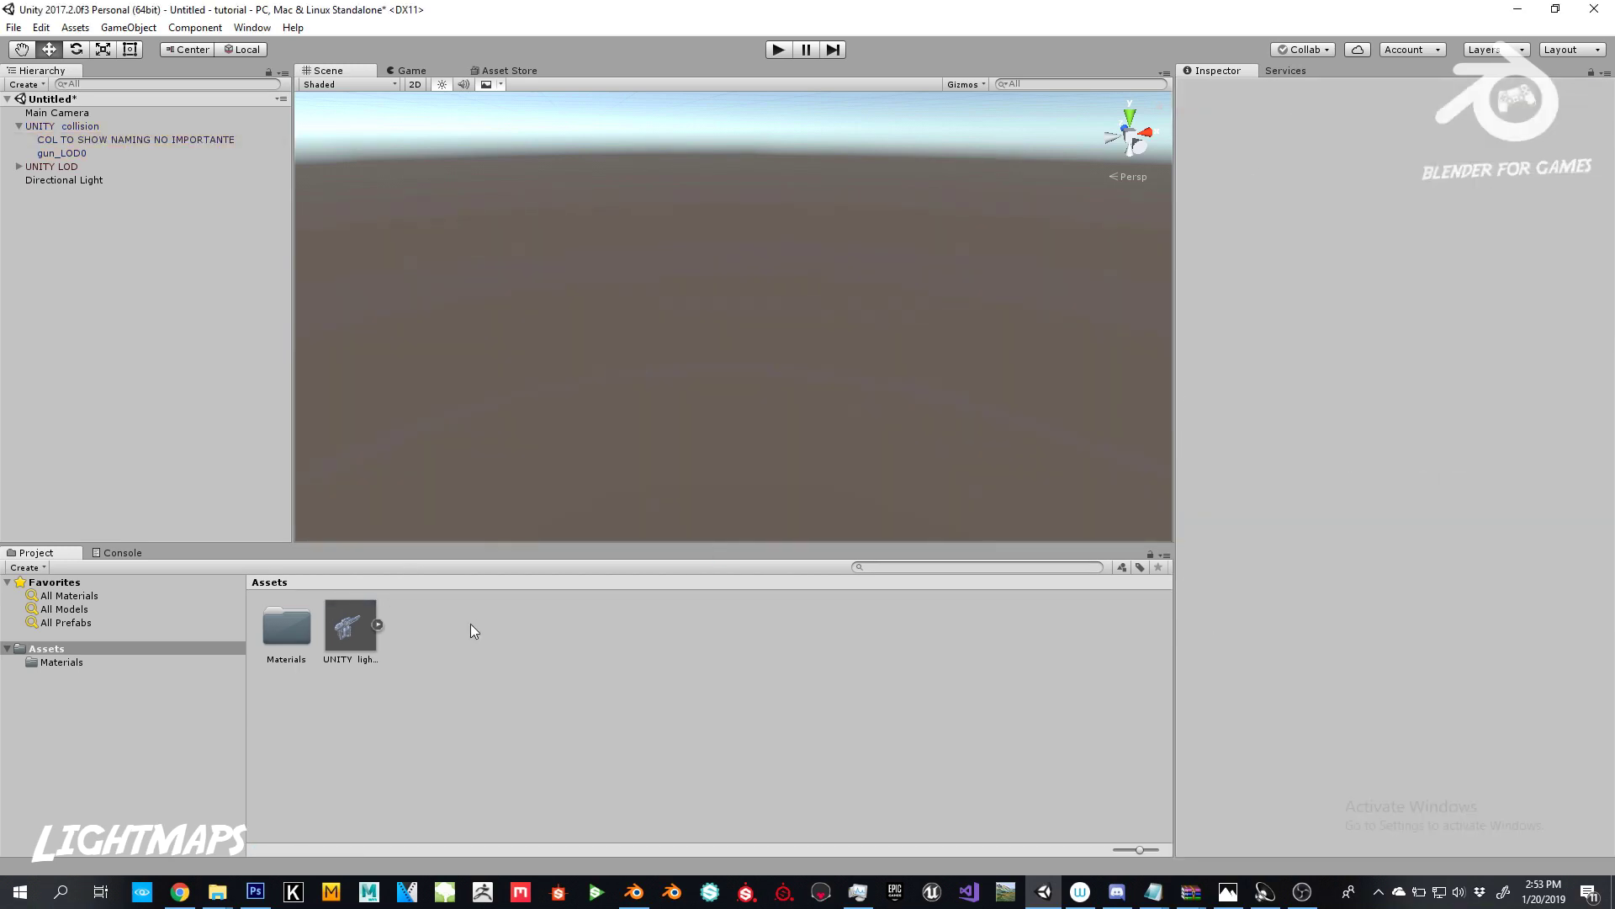
Step: Place the UNITY lightmaps model in the scene and frame it in a close side view
left_click_drag(364, 633, 690, 325)
left_click_drag(650, 139, 680, 243, "alt")
scroll(684, 253, "up", 8)
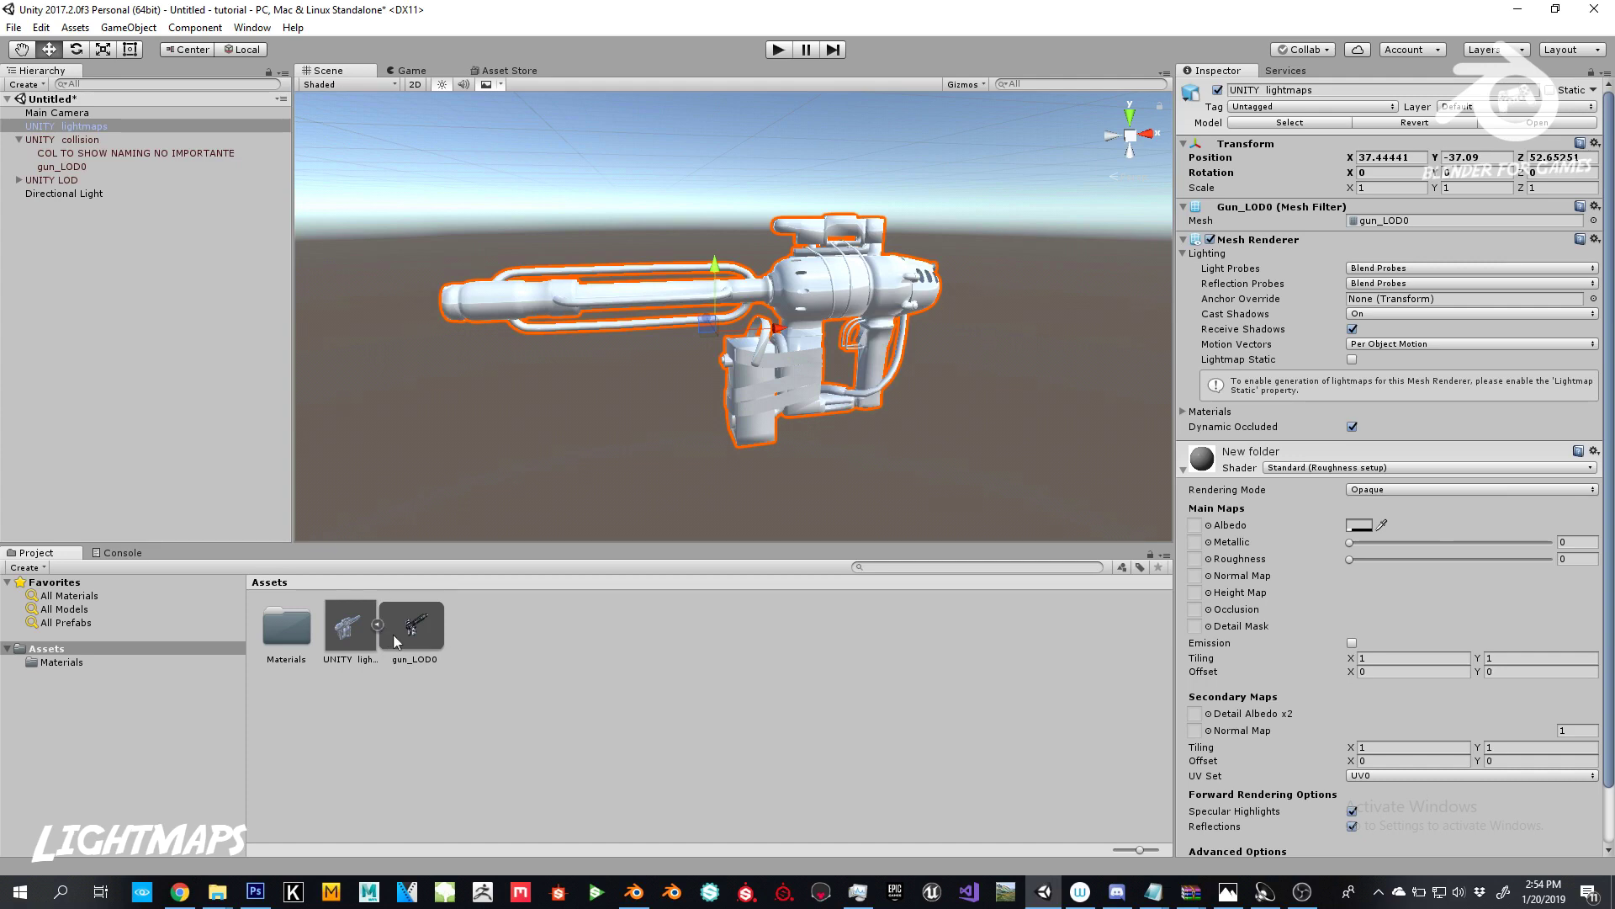
Step: Check the gun_LOD0 mesh's UV channels in an enlarged preview and view the UNITY lightmaps model's import settings
left_click(400, 642)
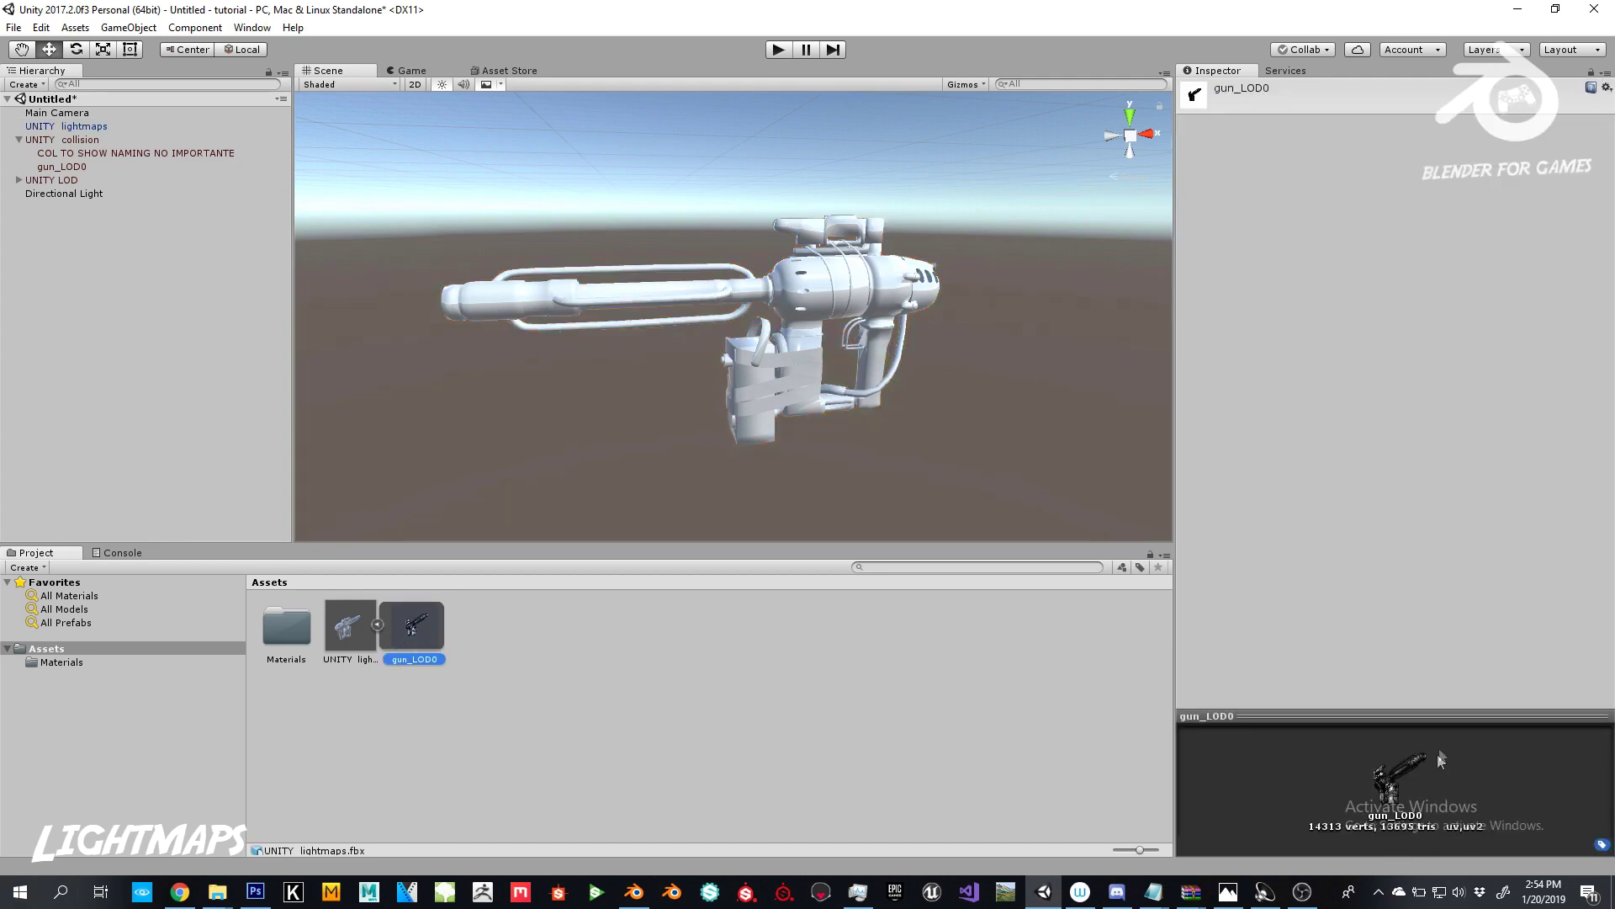
left_click_drag(1466, 715, 1497, 352)
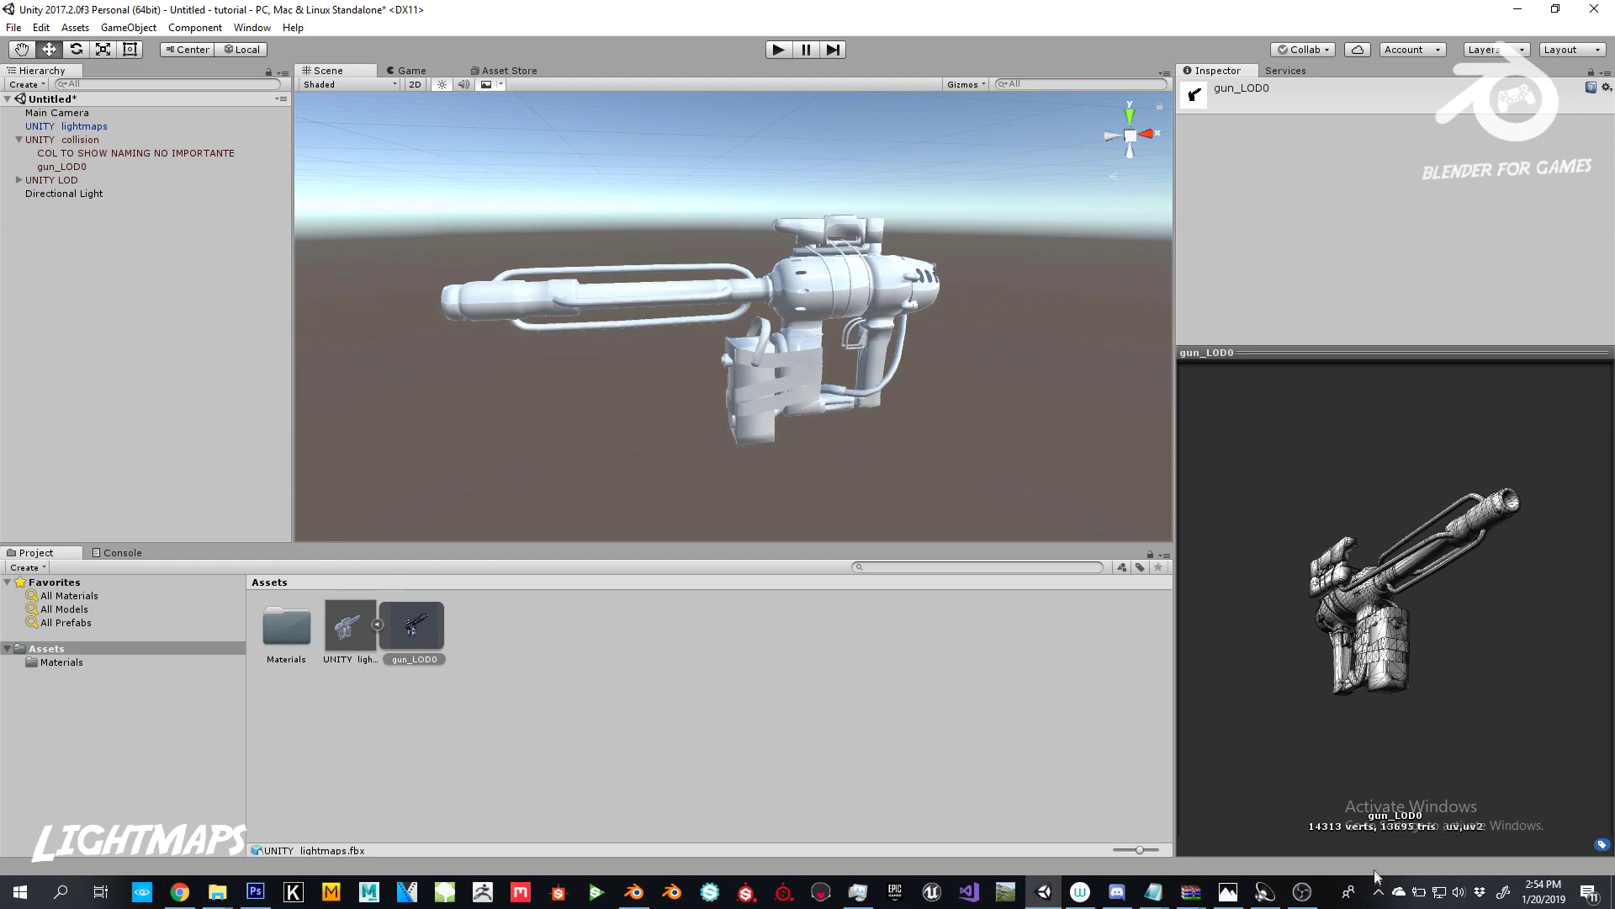
key("super+Down")
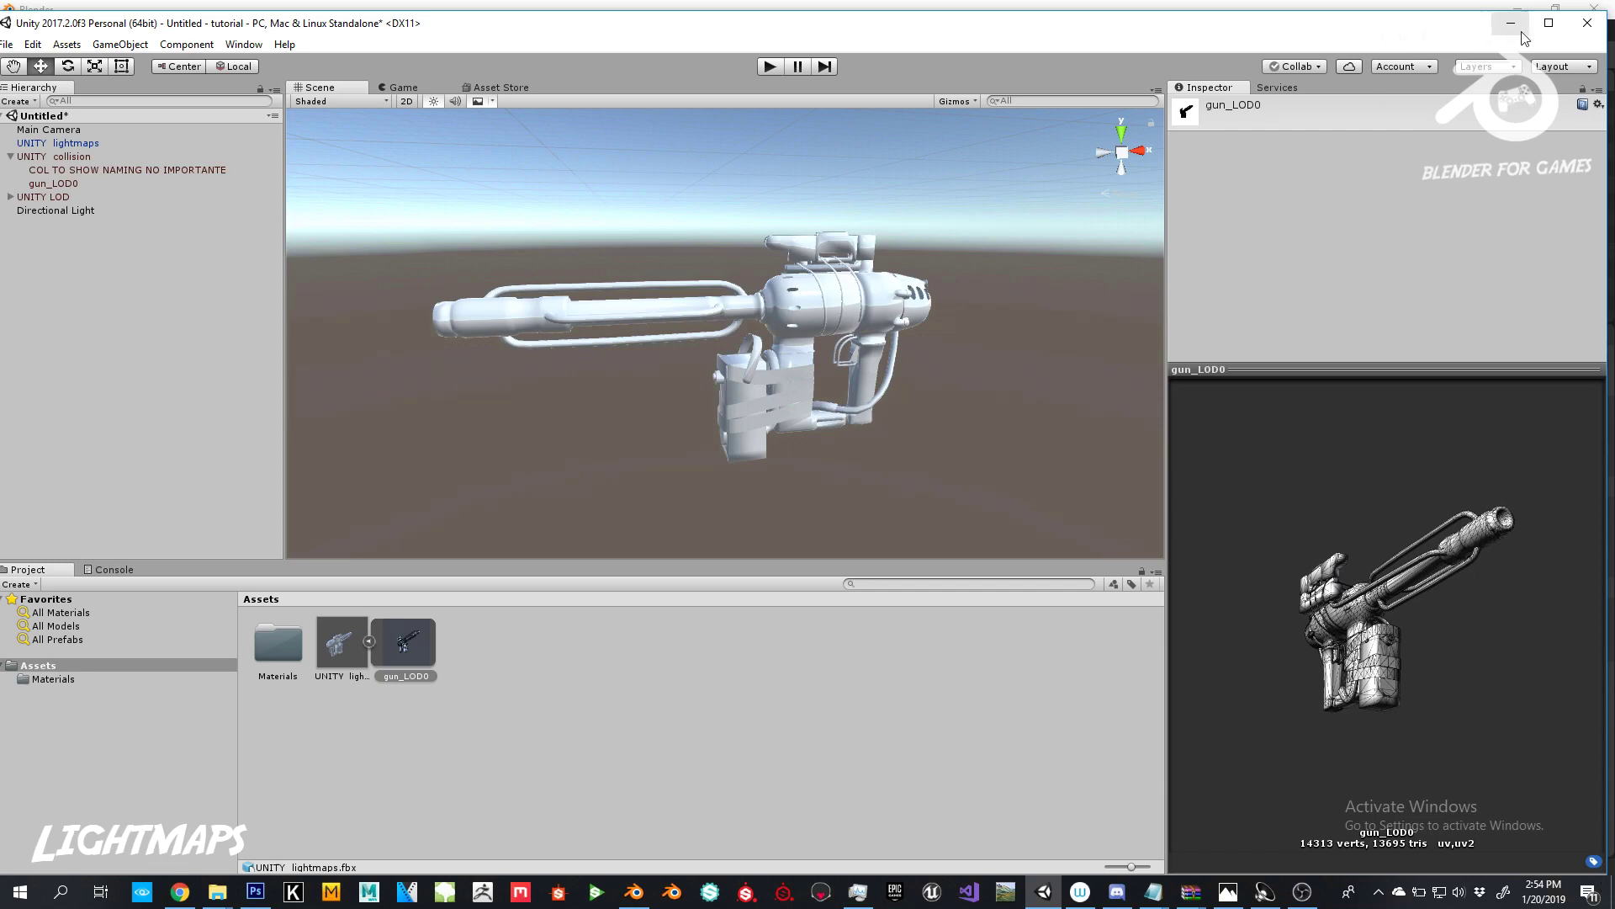
left_click(1553, 20)
left_click(1554, 17)
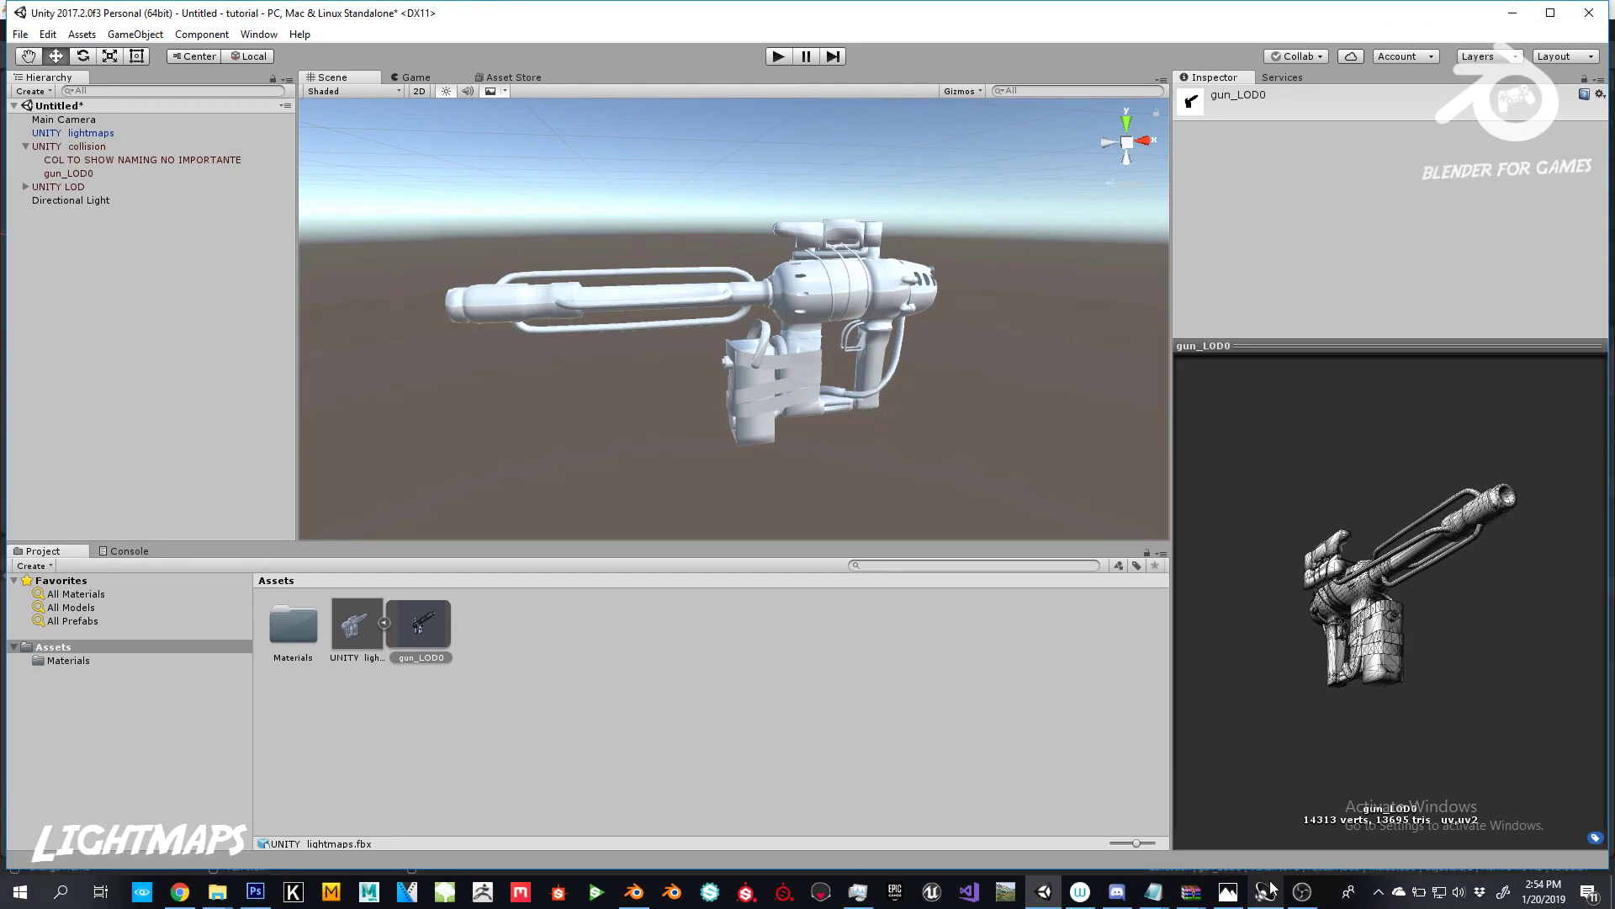
left_click_drag(1275, 867, 1271, 784)
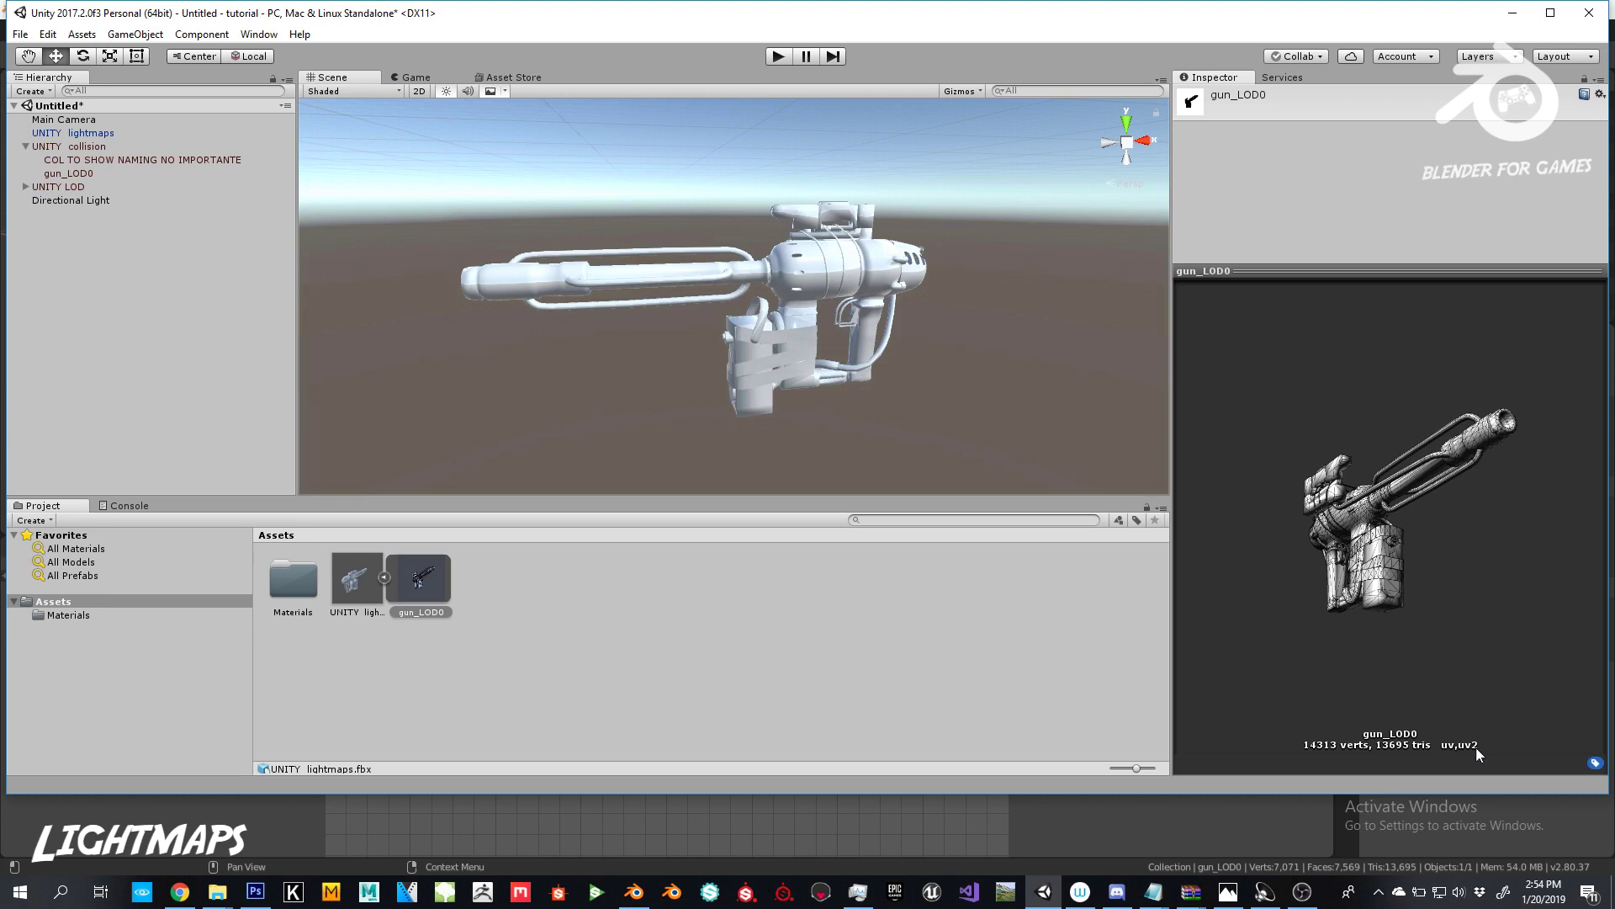
left_click(357, 578)
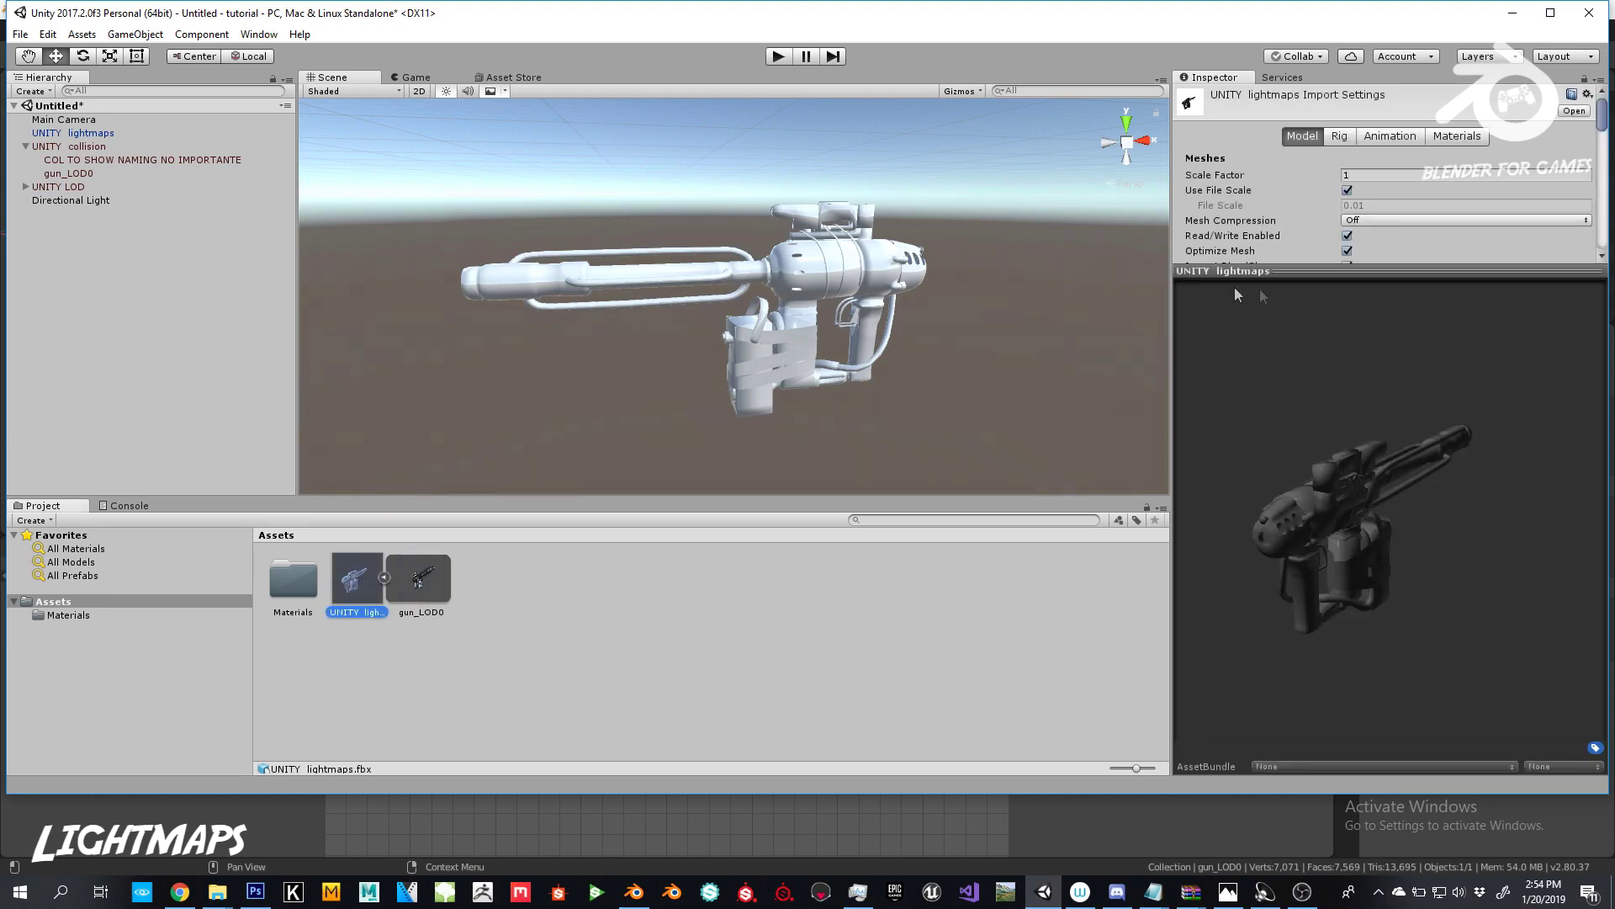
left_click_drag(1385, 270, 1373, 502)
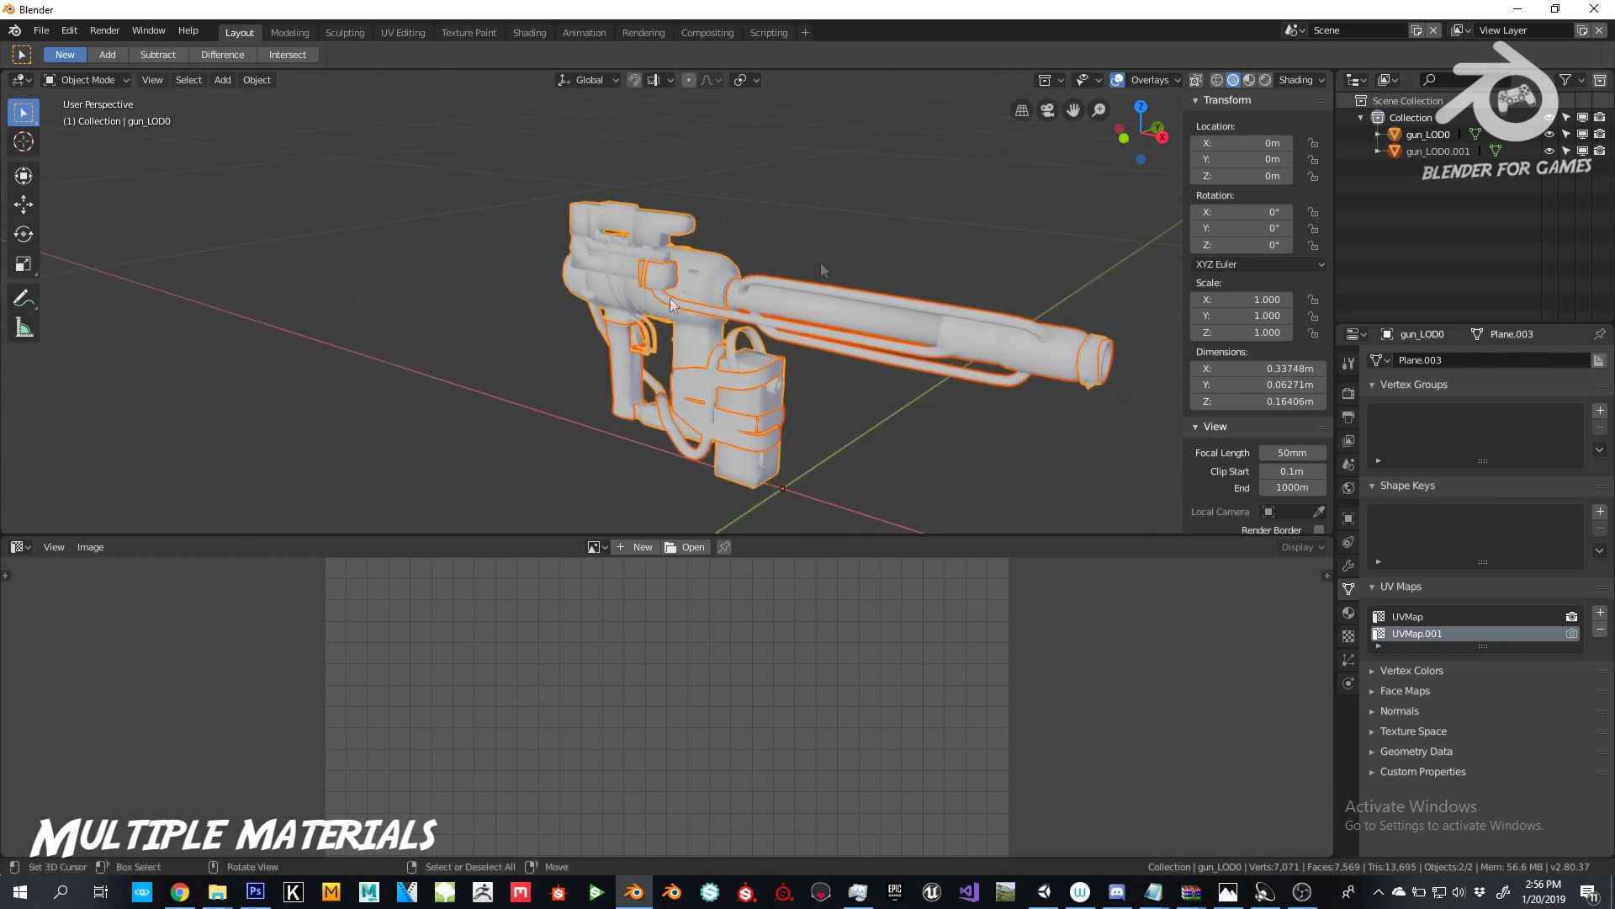
Step: In Blender, join the two gun objects and replace the gun.003 material with a new material
key("ctrl+j")
middle_click_drag(701, 374, 695, 415)
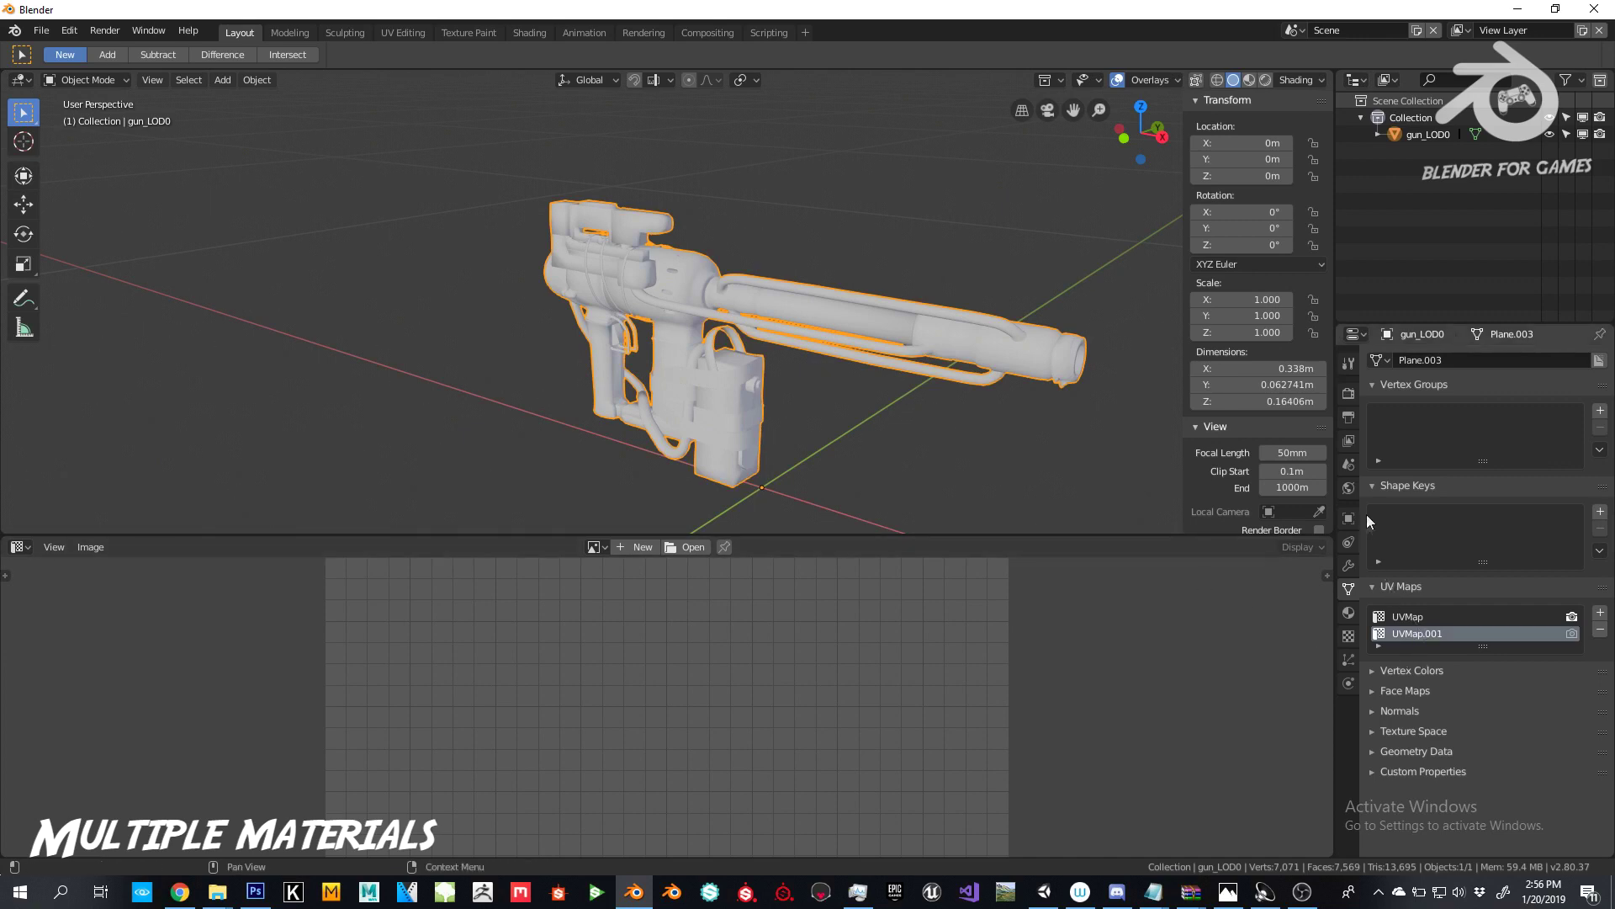
left_click(1350, 614)
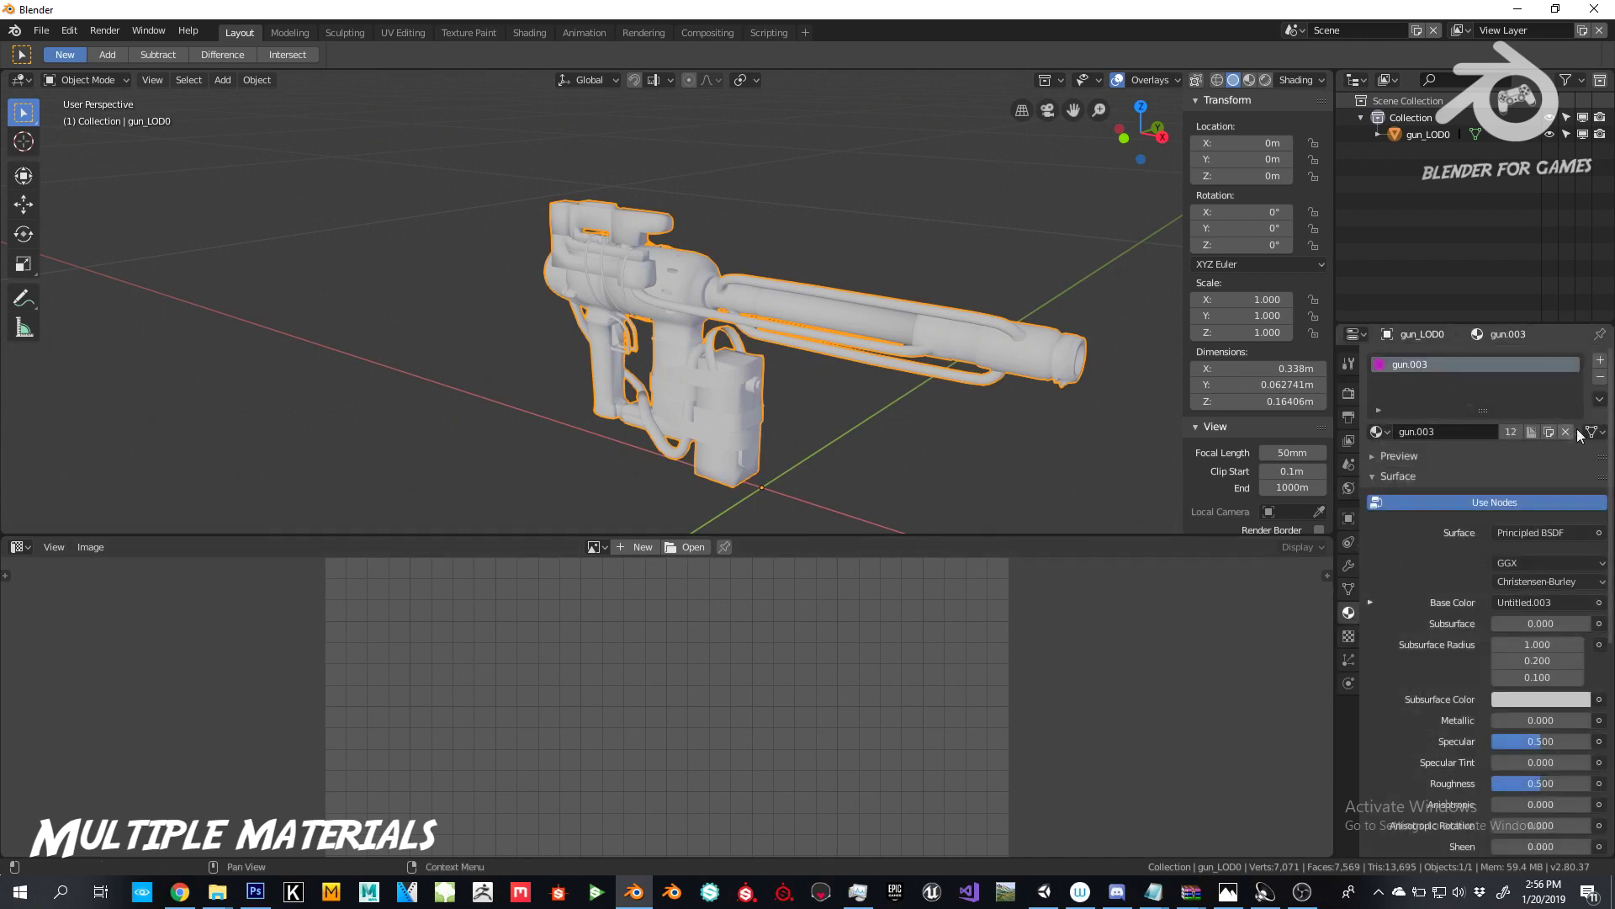
left_click(1599, 377)
left_click(1527, 434)
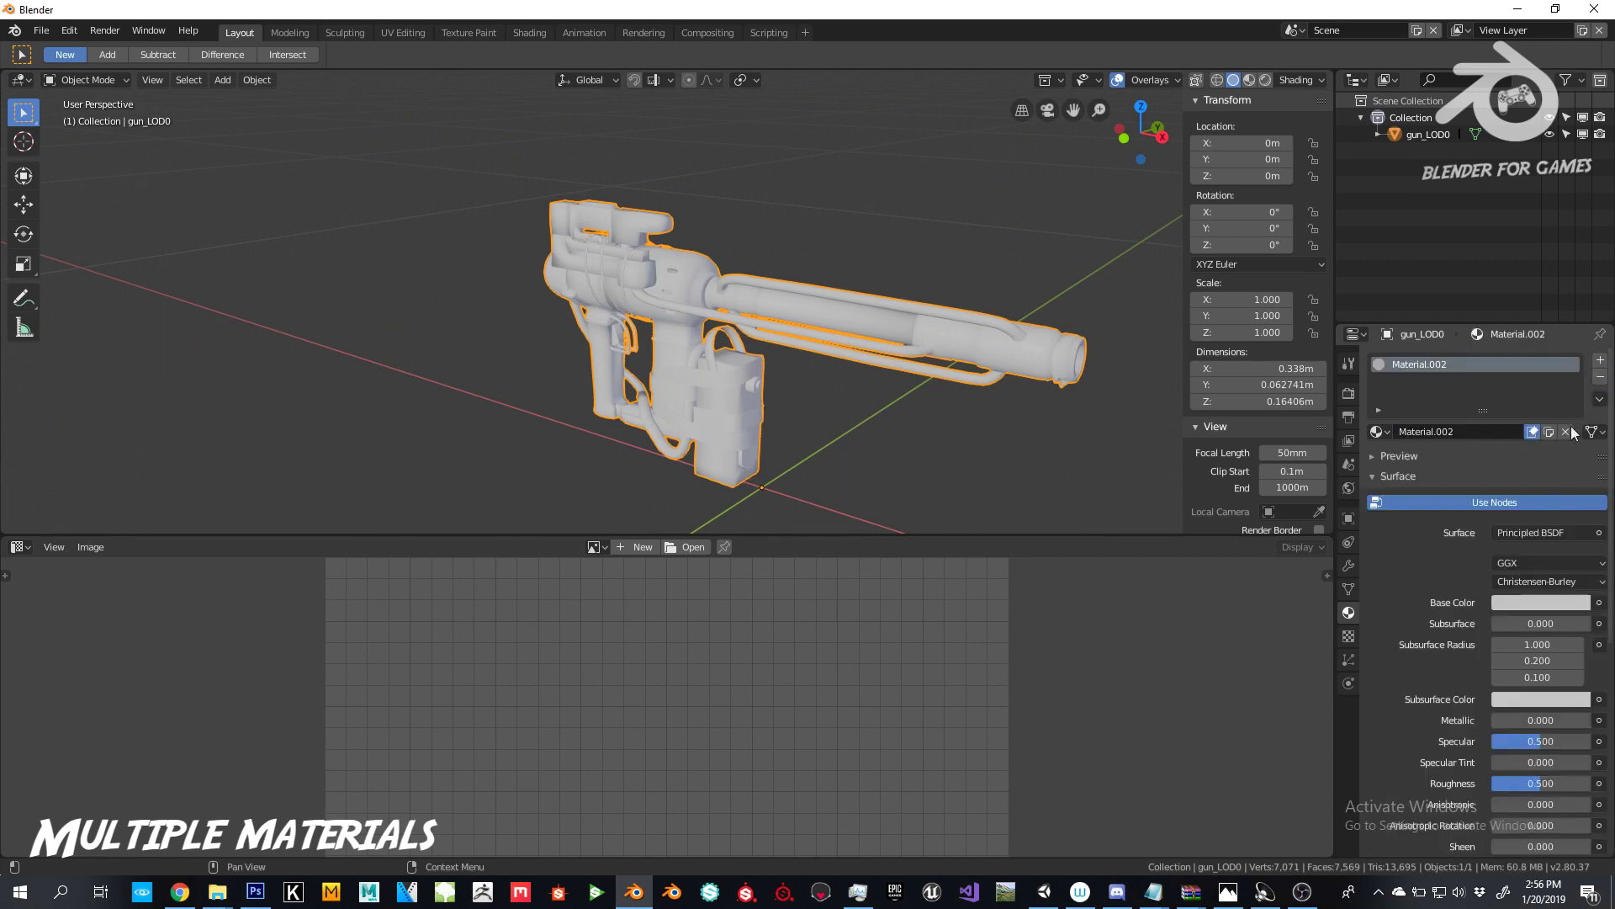
Step: Separate the gun's linked barrel, body and magazine strap parts into their own object and return to Object Mode
key("Tab")
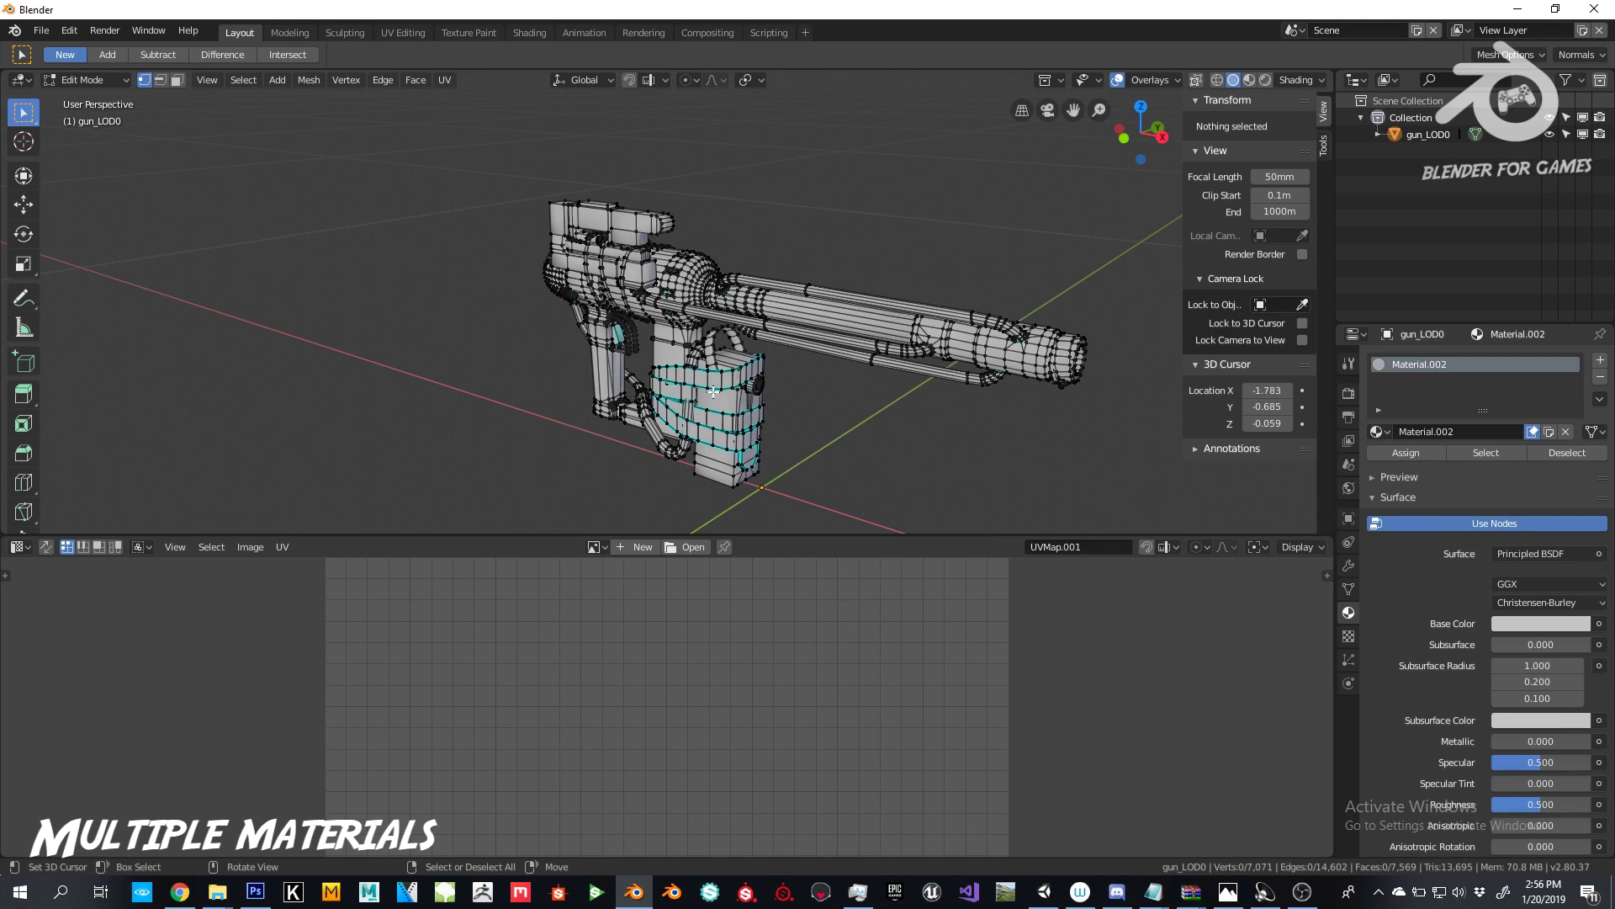
key("l")
key("l")
key("l")
key("l")
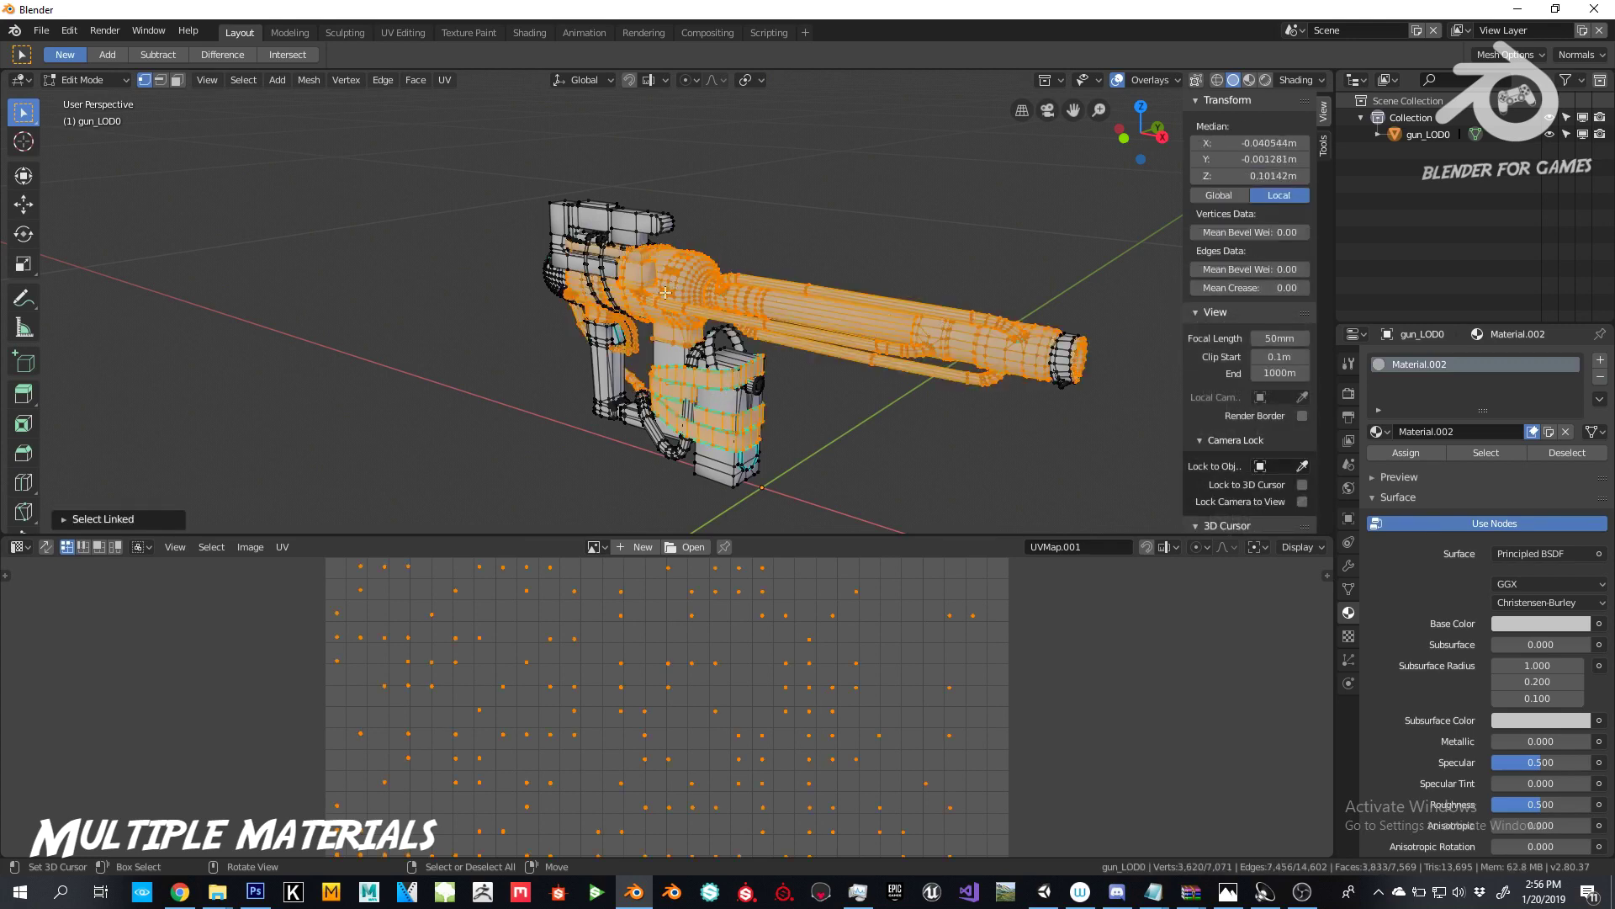
key("l")
key("p")
left_click(551, 294)
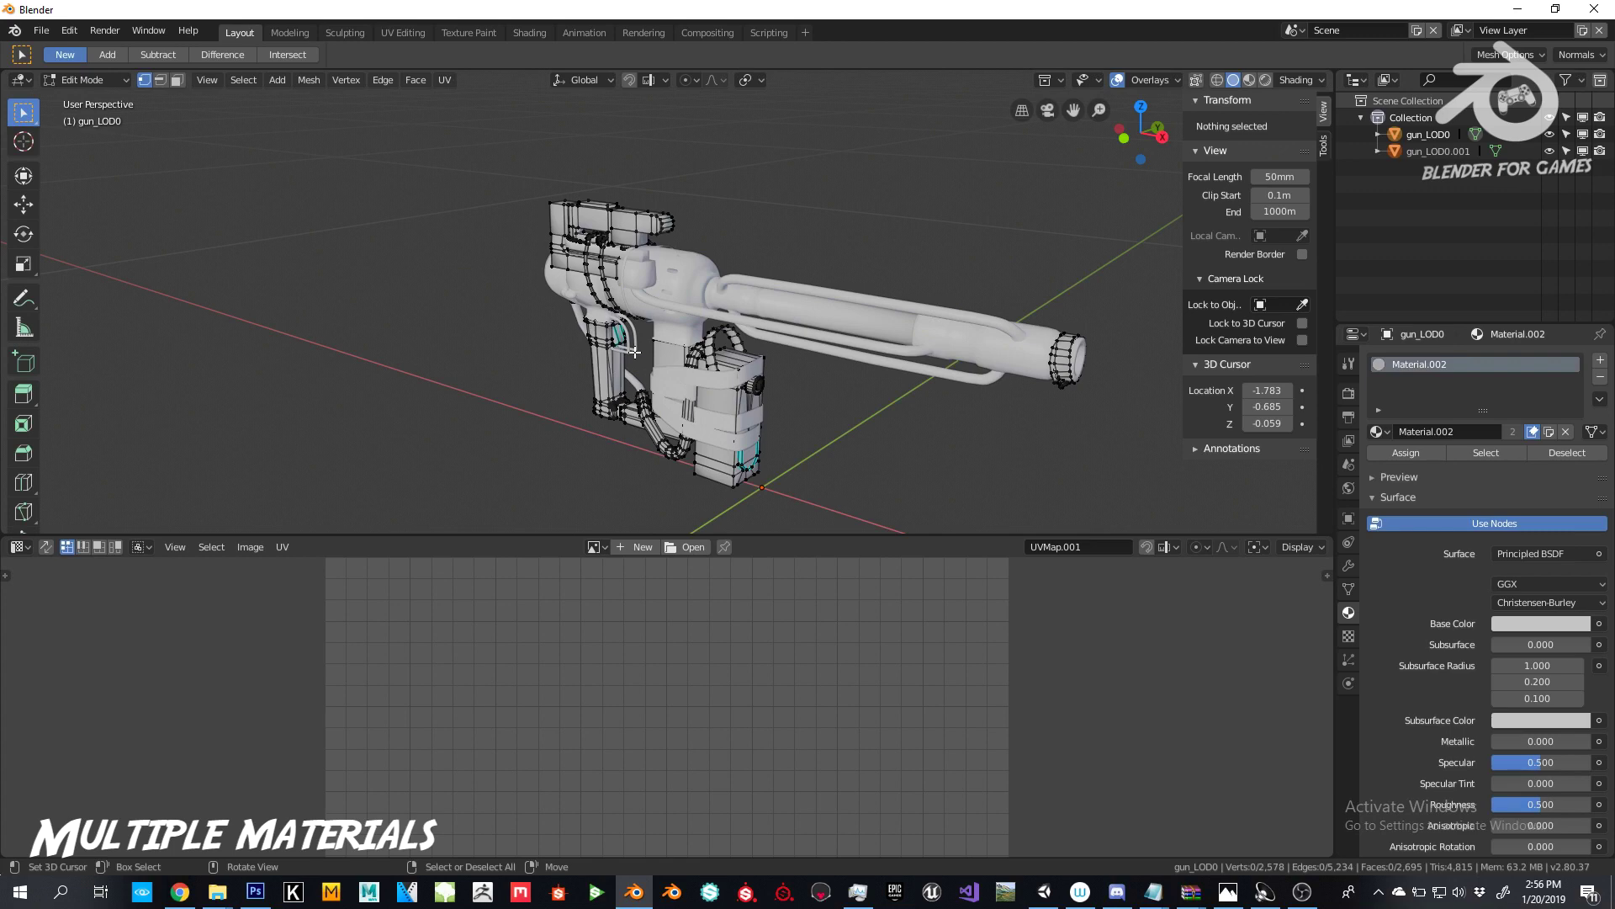
key("Tab")
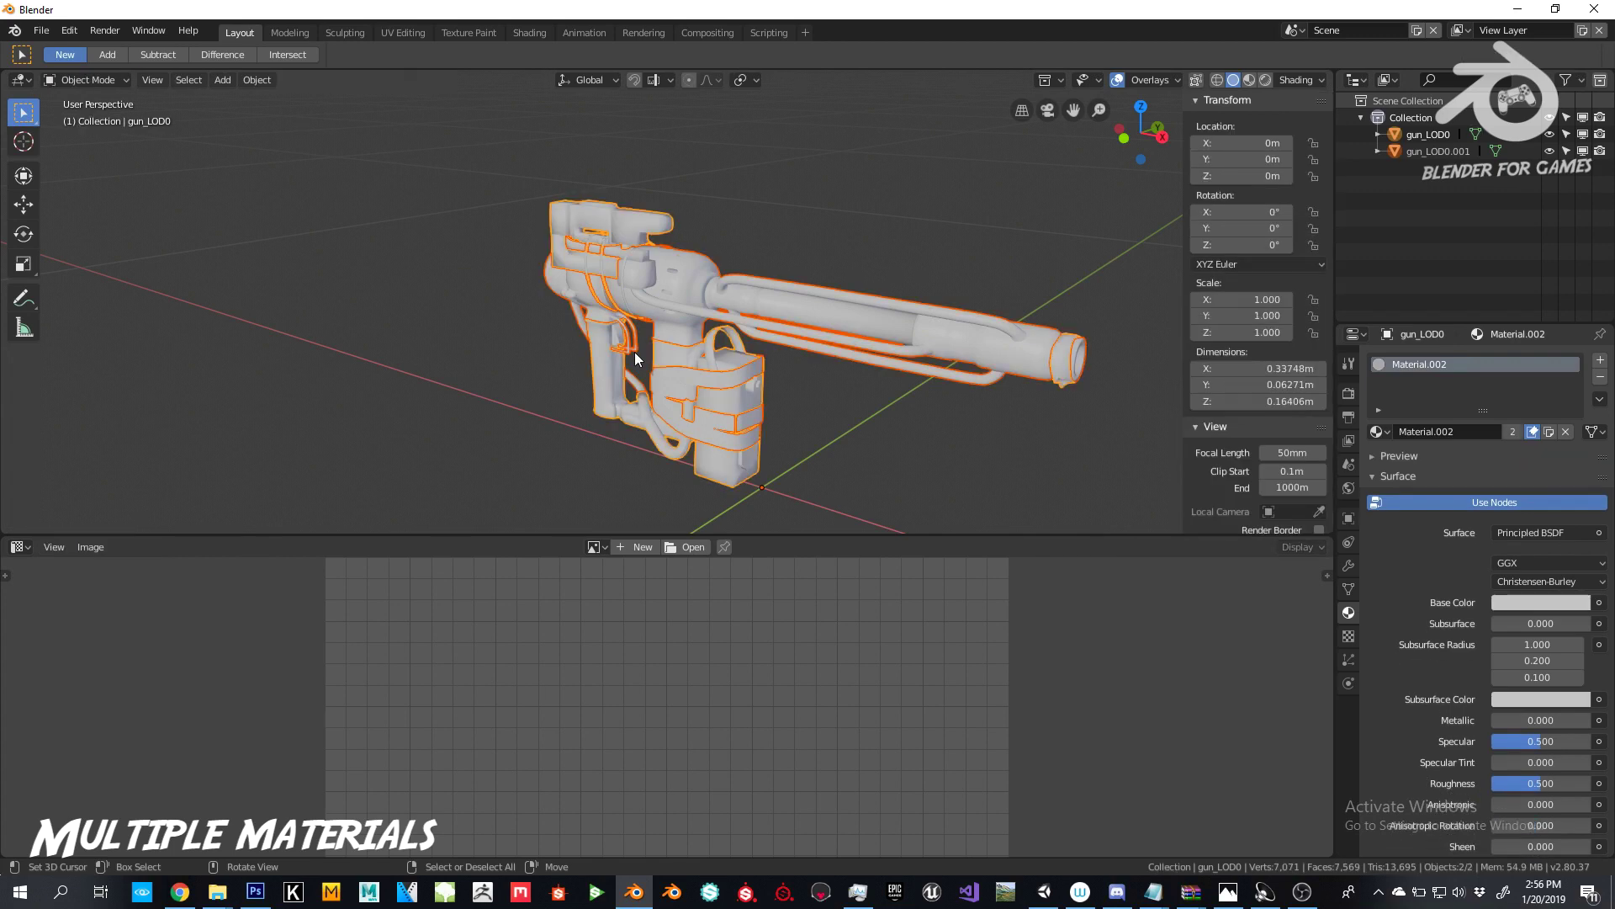
Step: Select the separated barrel and body object and rename its material to "big materials"
left_click(700, 280)
key("g")
key("Escape")
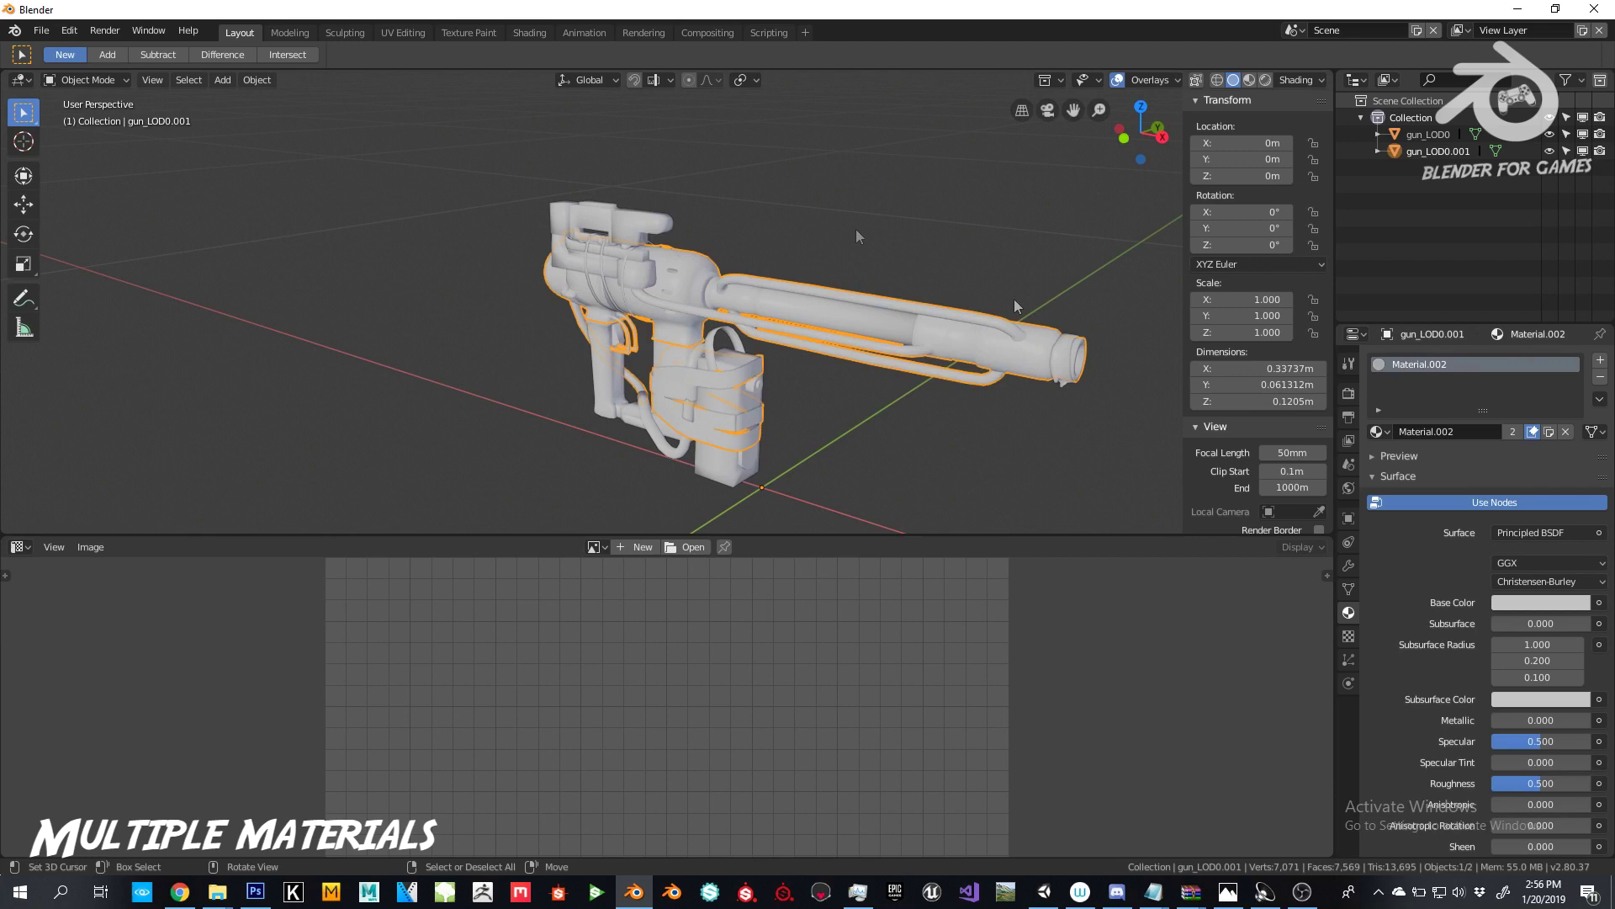
double_click(1431, 432)
key("Home")
key("ctrl+a")
type("bl")
type("g materials")
key("Return")
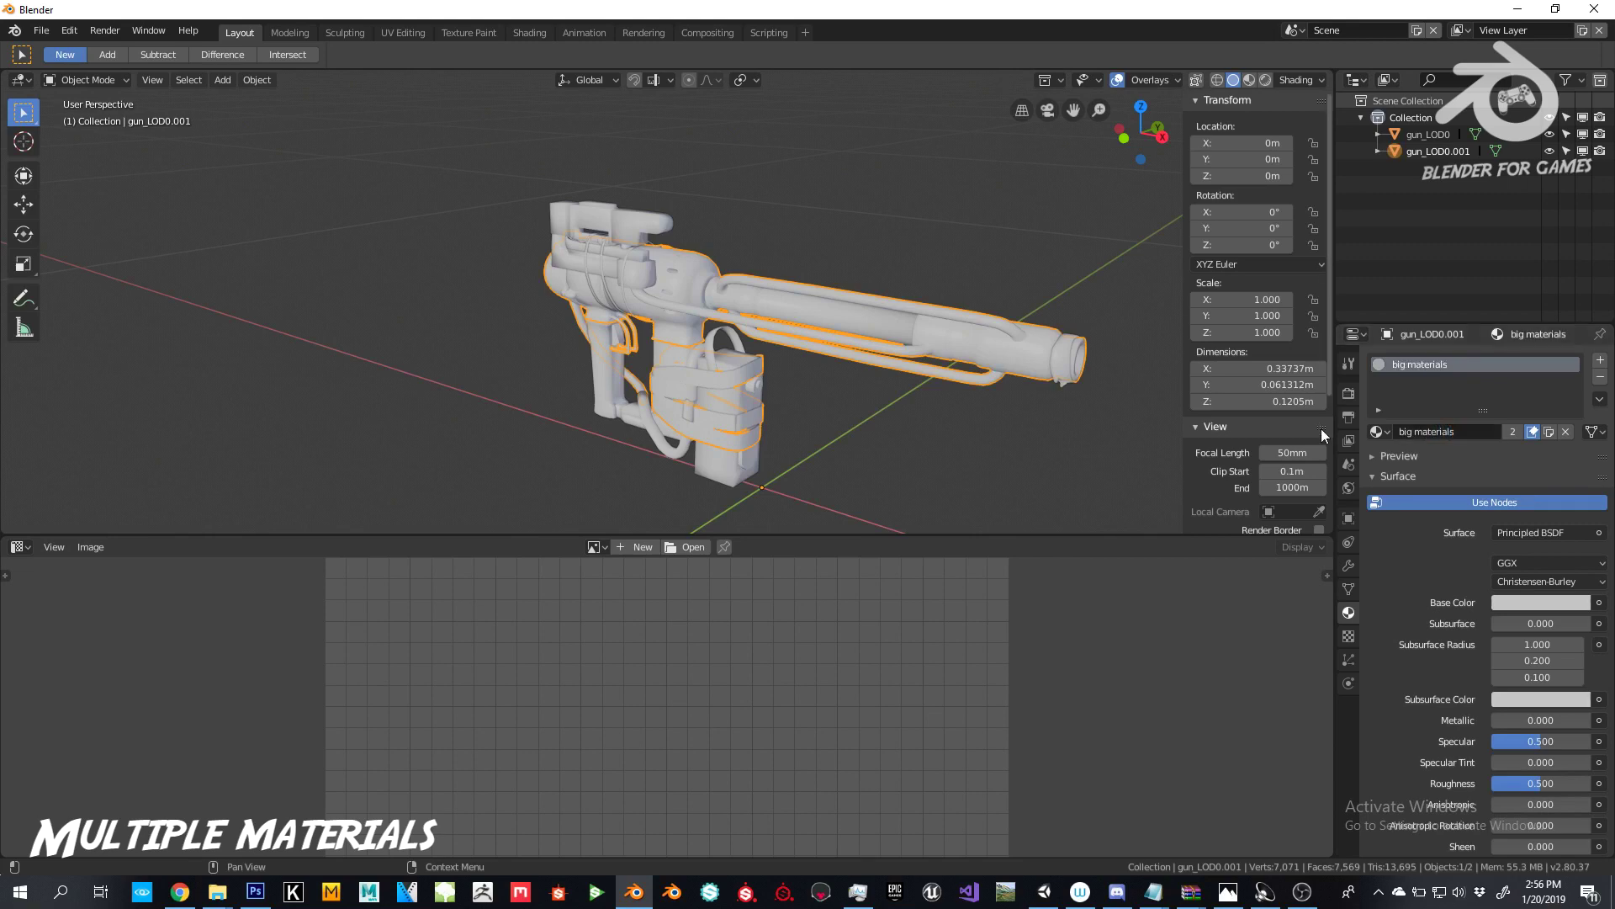
Step: Hide the barrel object and replace the remaining parts' material with a new one named "less parts"
key("h")
left_click(739, 372)
left_click(1600, 377)
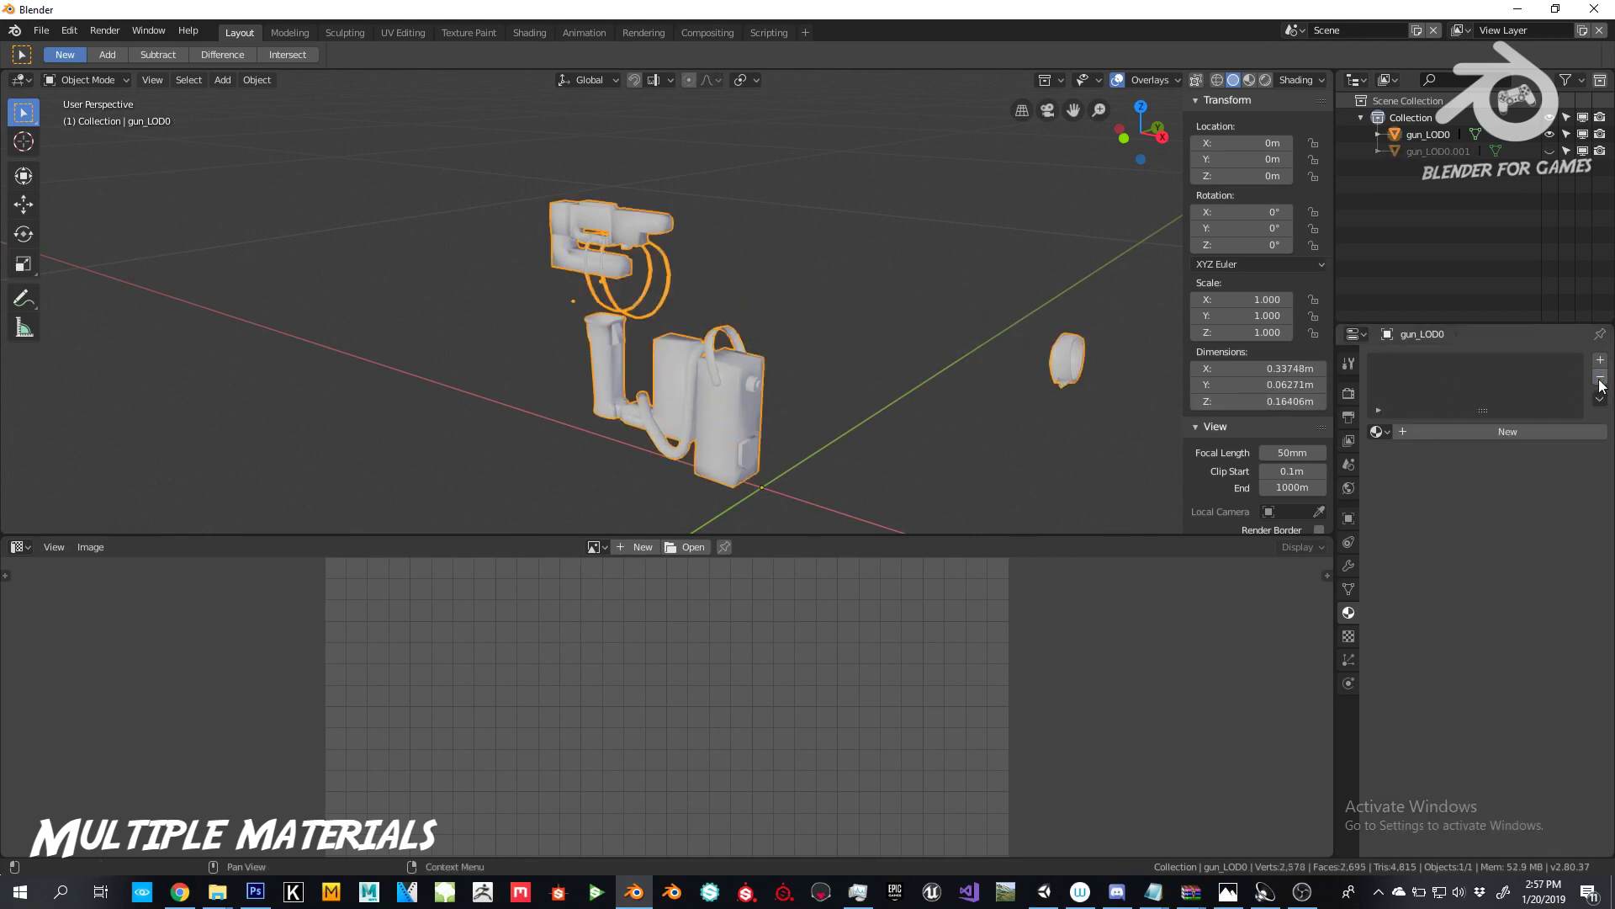
left_click(1488, 432)
left_click(1438, 429)
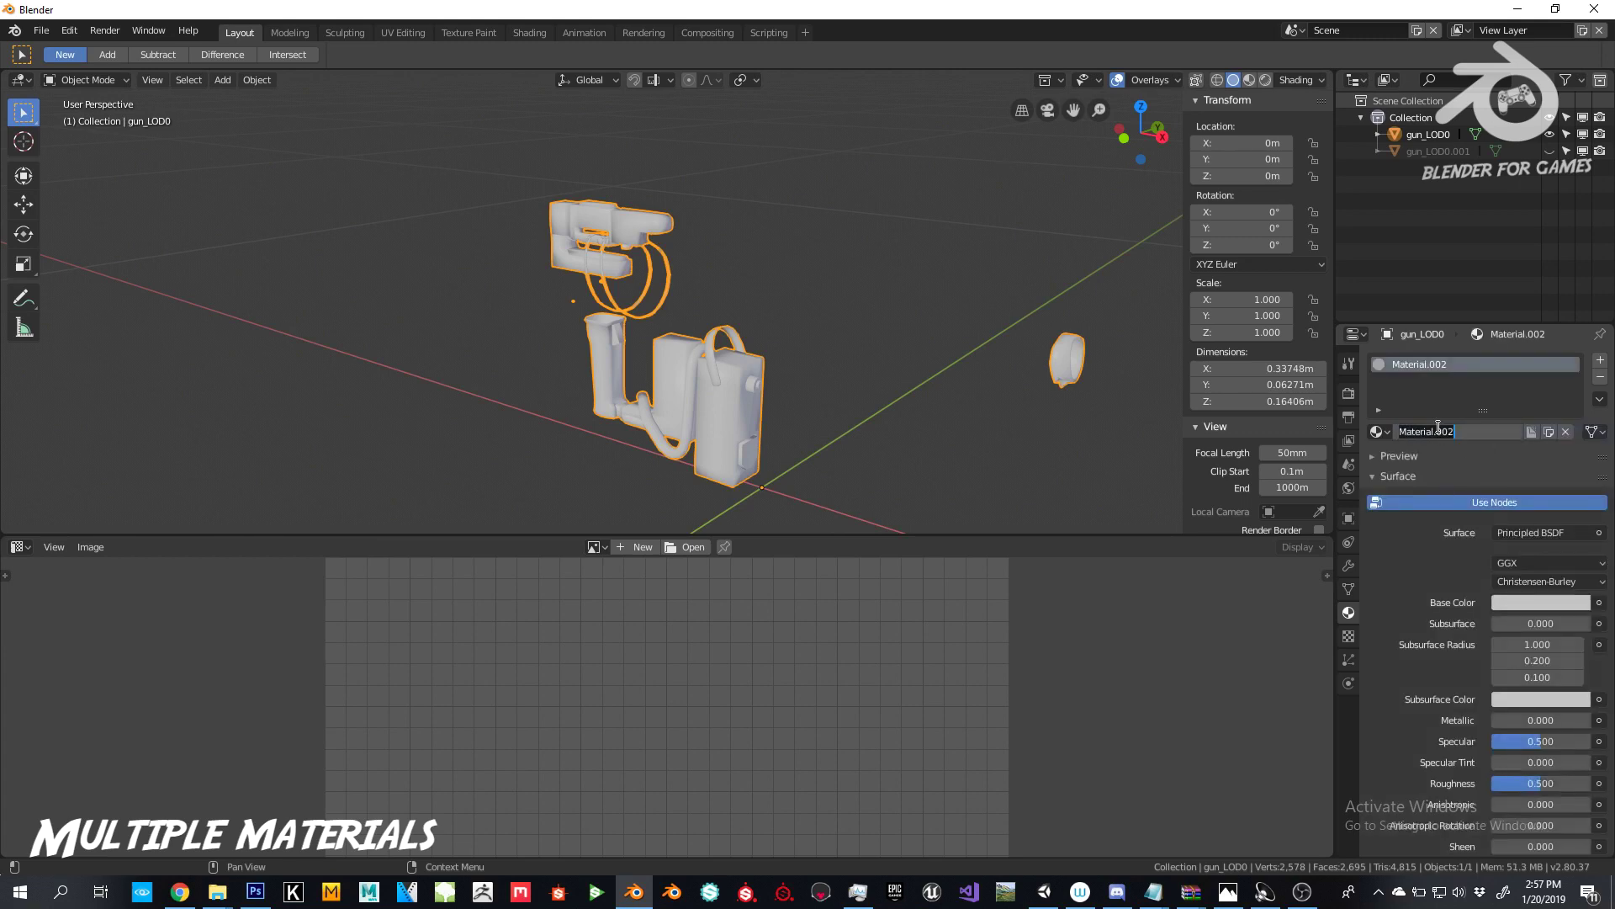
type("less parts")
key("Return")
Step: Unhide the barrel object and join it with the remaining parts into one gun object carrying both materials
key("alt+h")
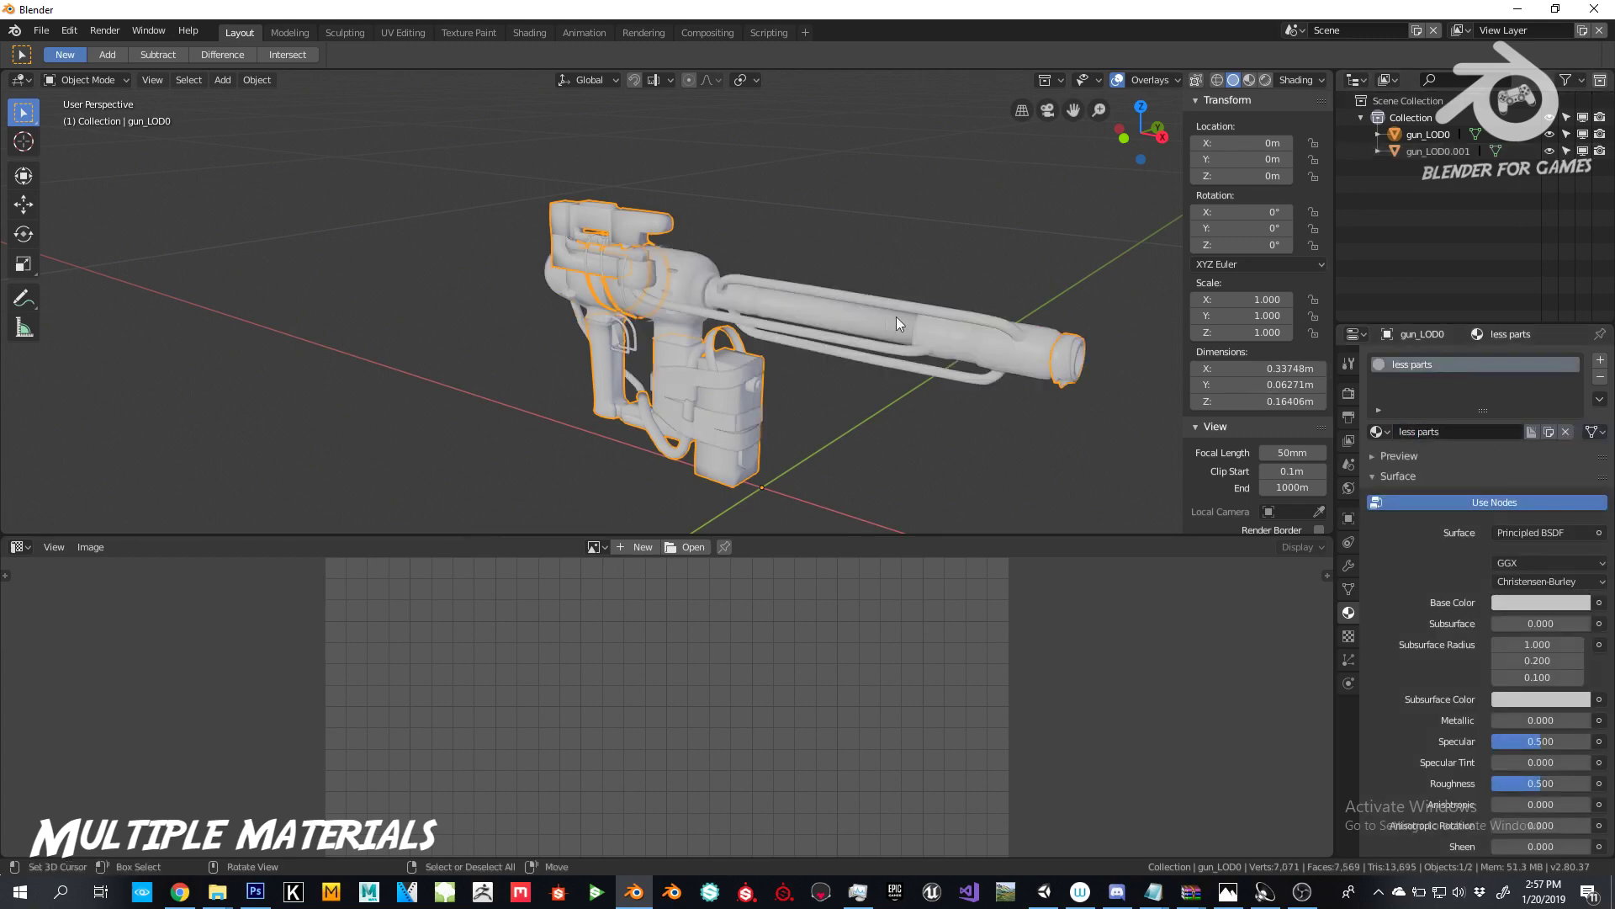
left_click(727, 432, "shift")
key("ctrl+j")
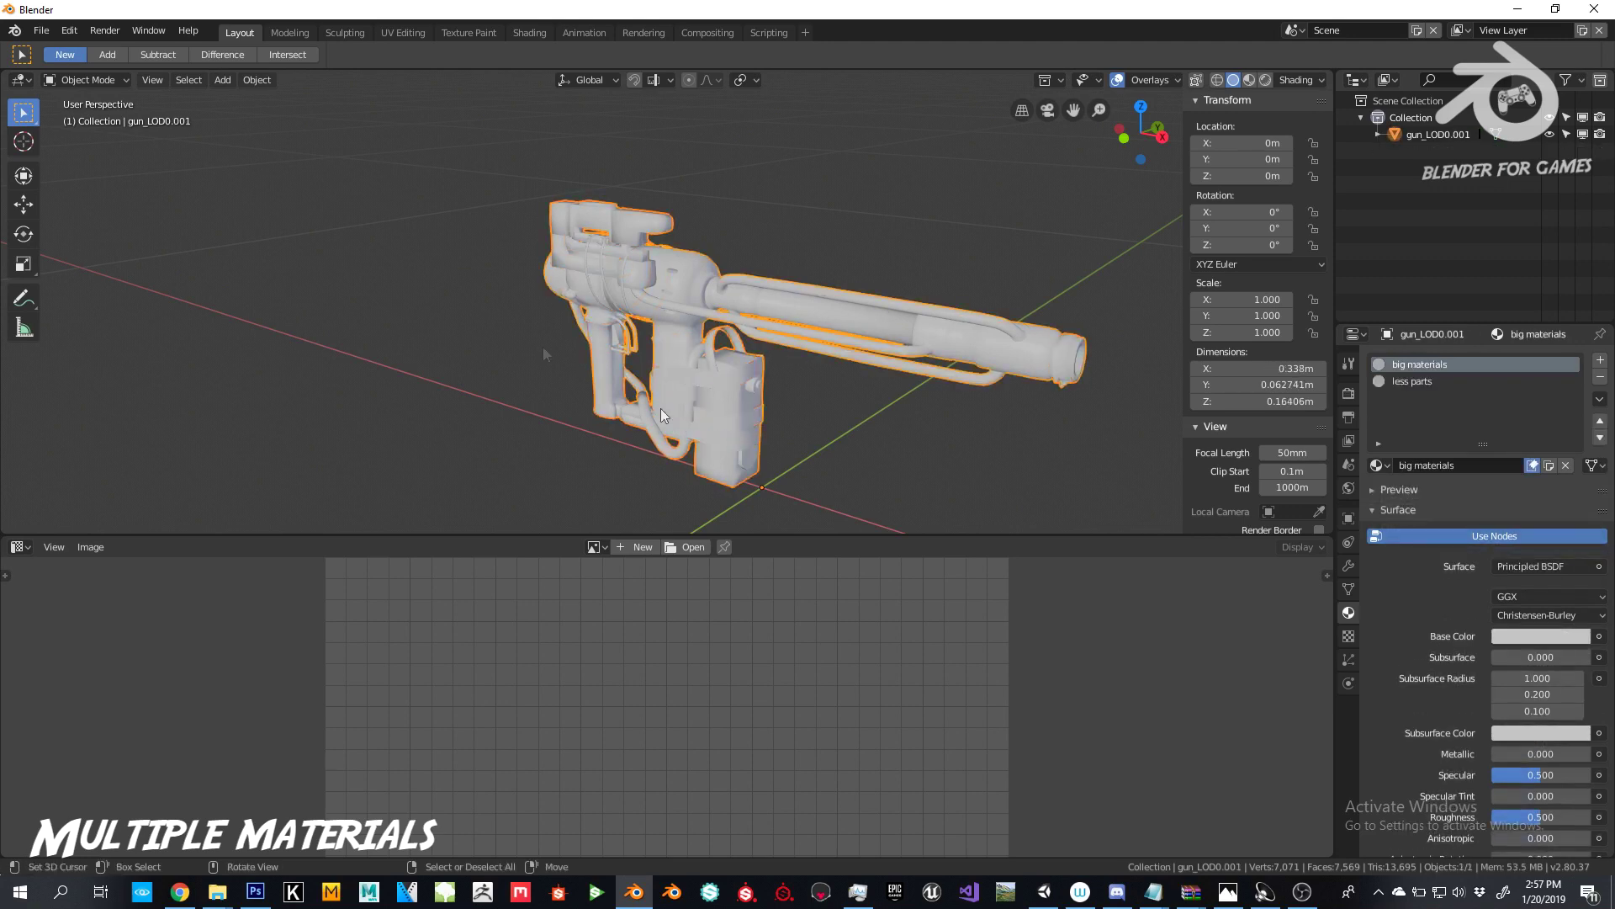
Step: Export the joined gun to the tutorials folder as the FBX file "UNITY multiple materialsfbx.fbx"
left_click(40, 30)
mouse_move(104, 357)
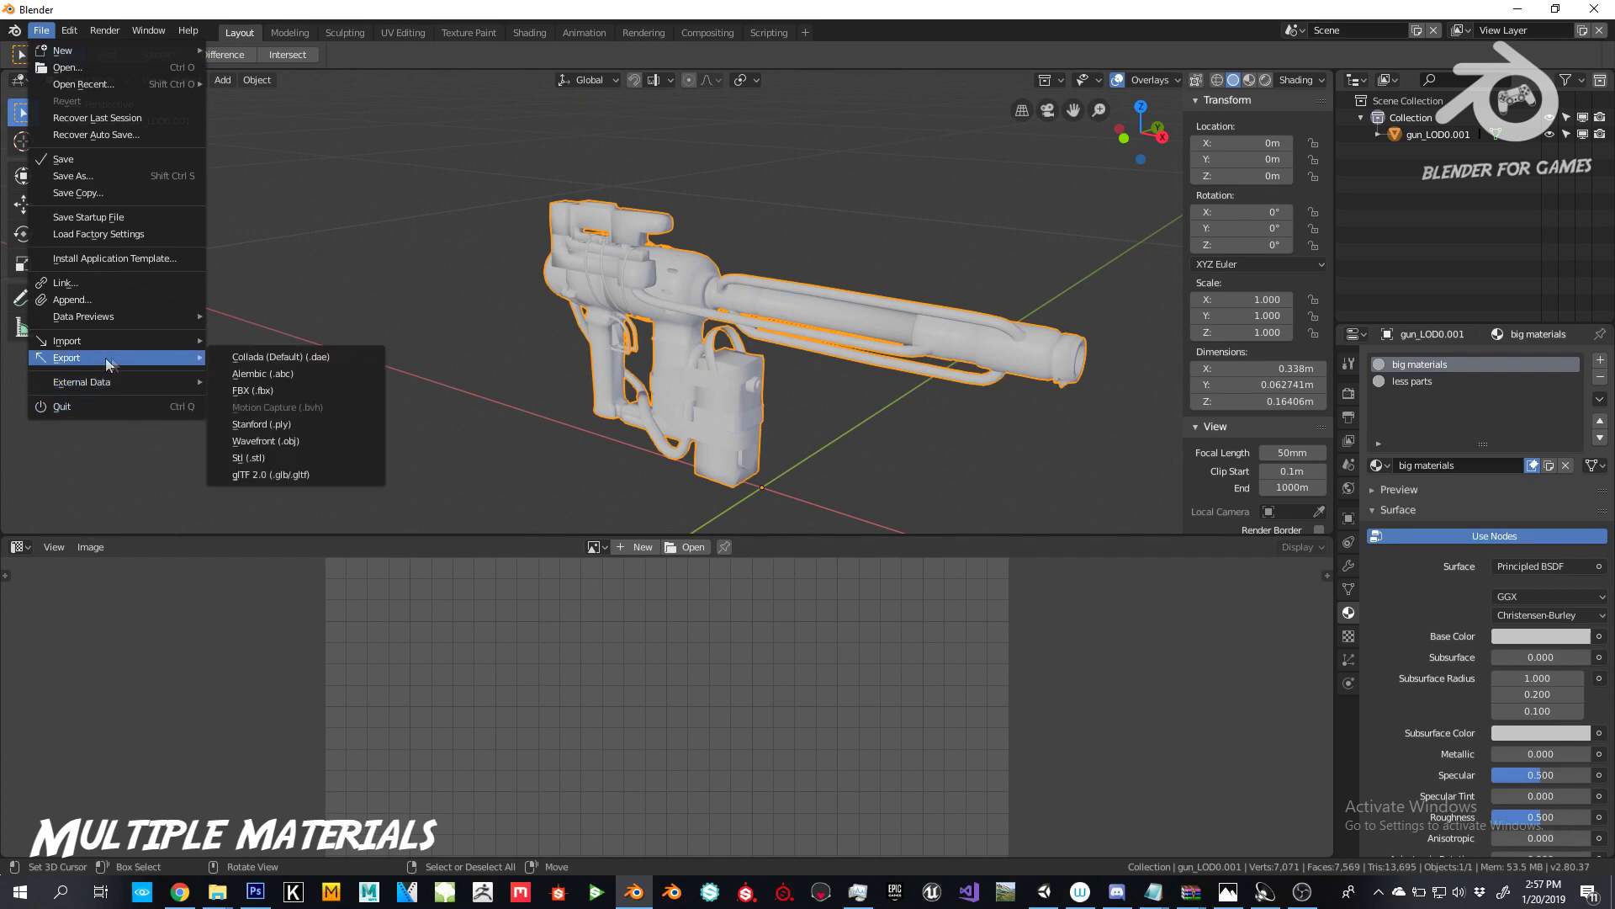
left_click(240, 390)
left_click(285, 121)
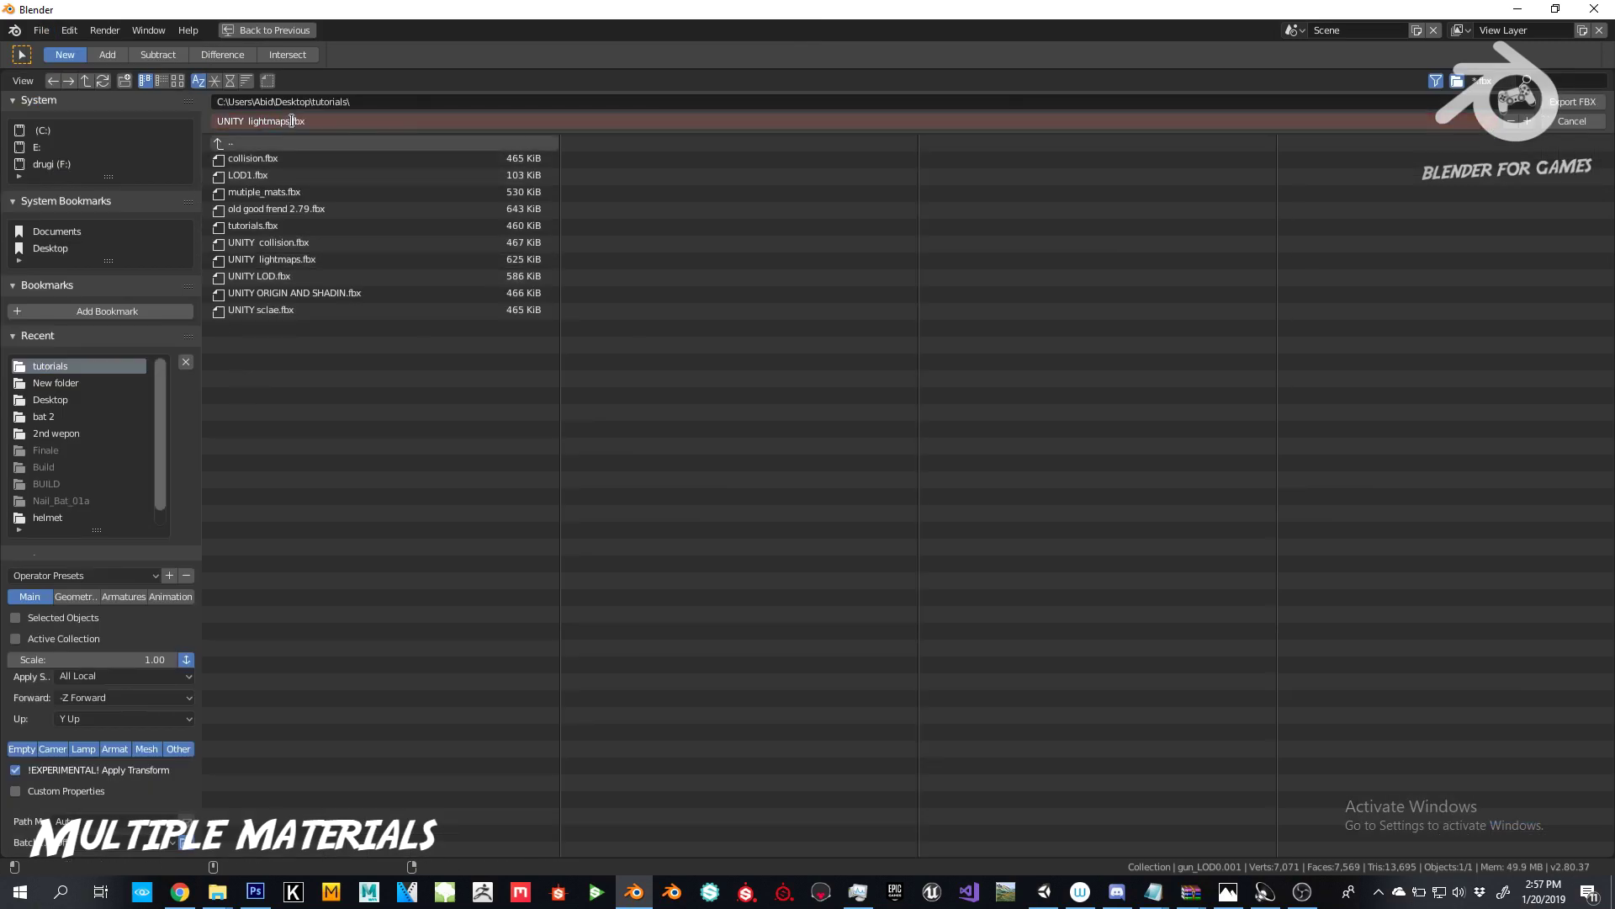
key("BackSpace")
key("BackSpace")
key("BackSpace")
key("BackSpace")
key("BackSpace")
key("BackSpace")
key("BackSpace")
key("BackSpace")
type("multiple materials")
key("Return")
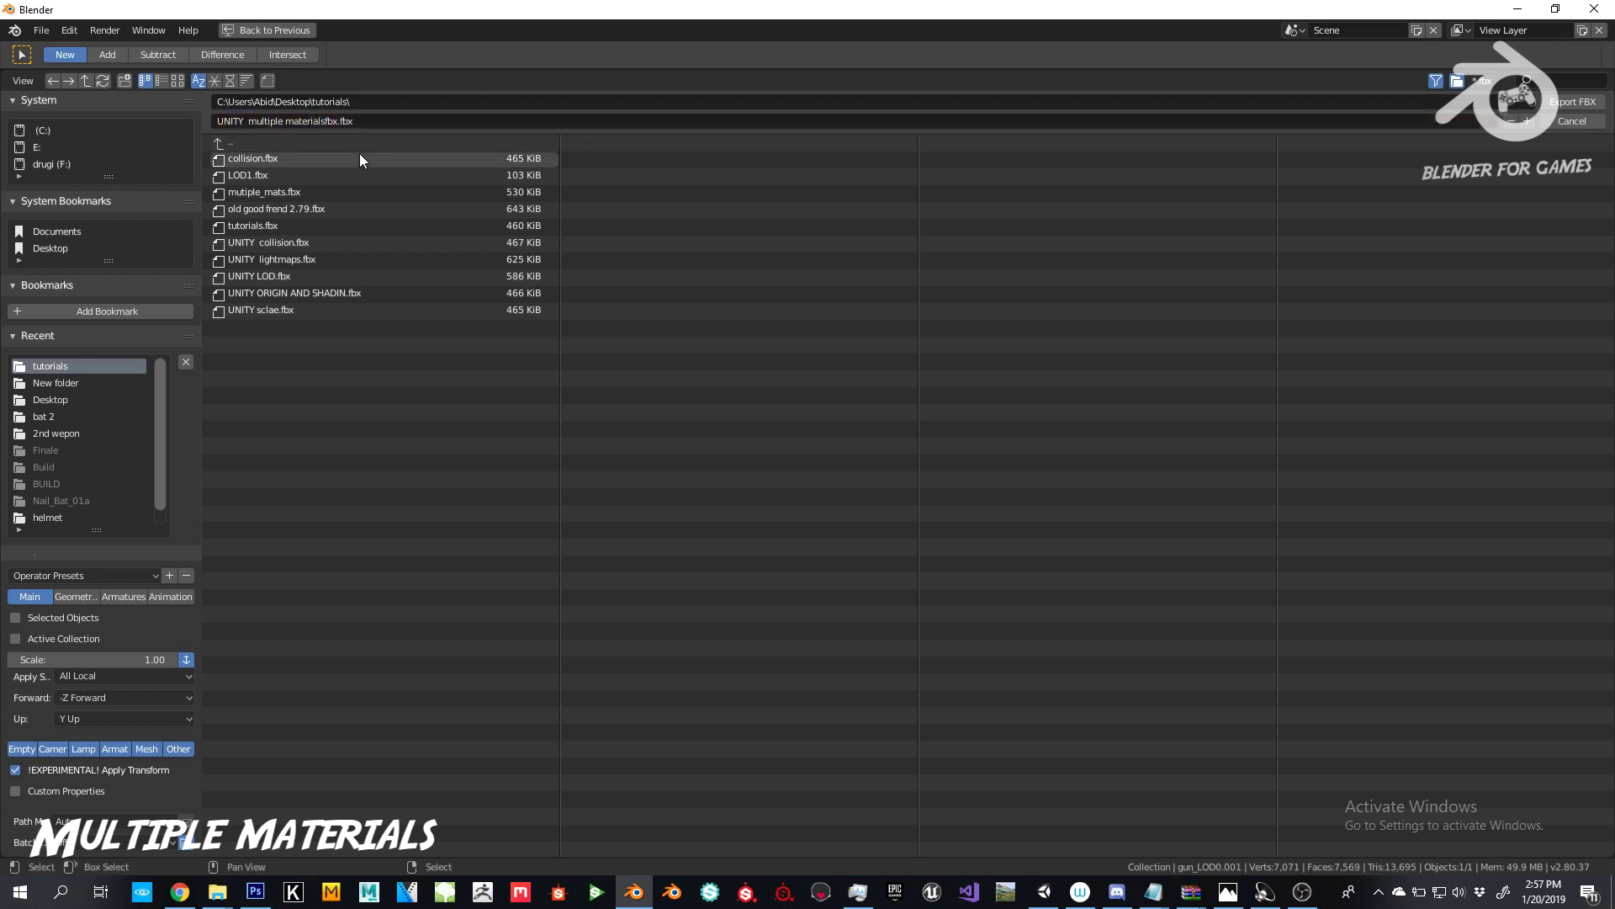
Step: Switch to Unity, delete the "UNITY lightmaps" model from the project's assets and maximize the editor window
left_click(1044, 892)
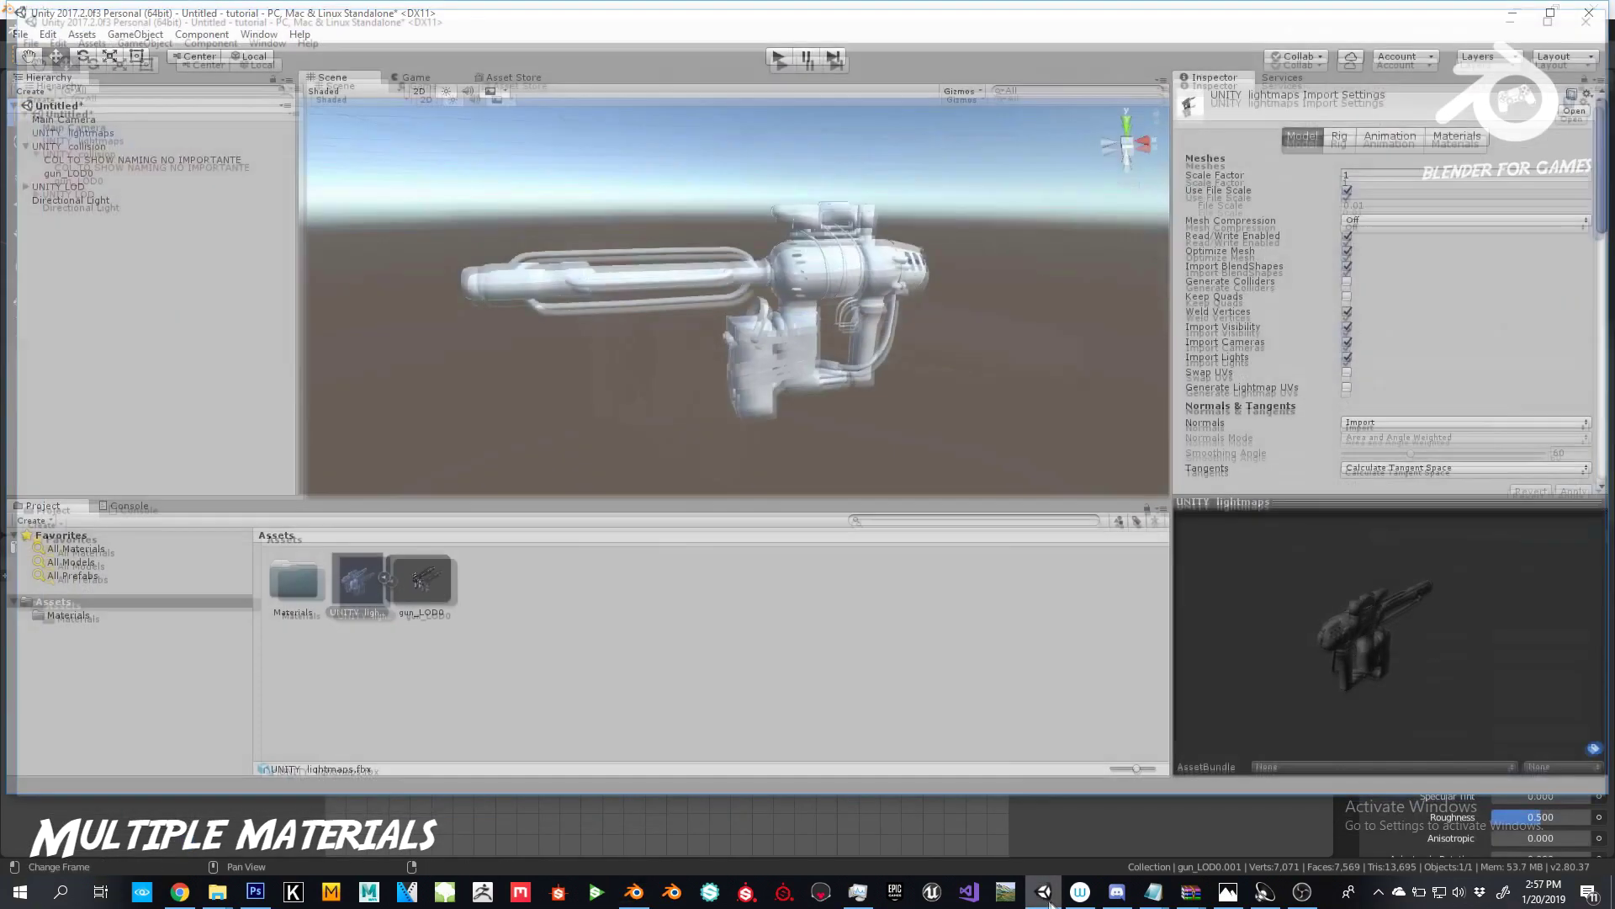
left_click(426, 591)
left_click(374, 584)
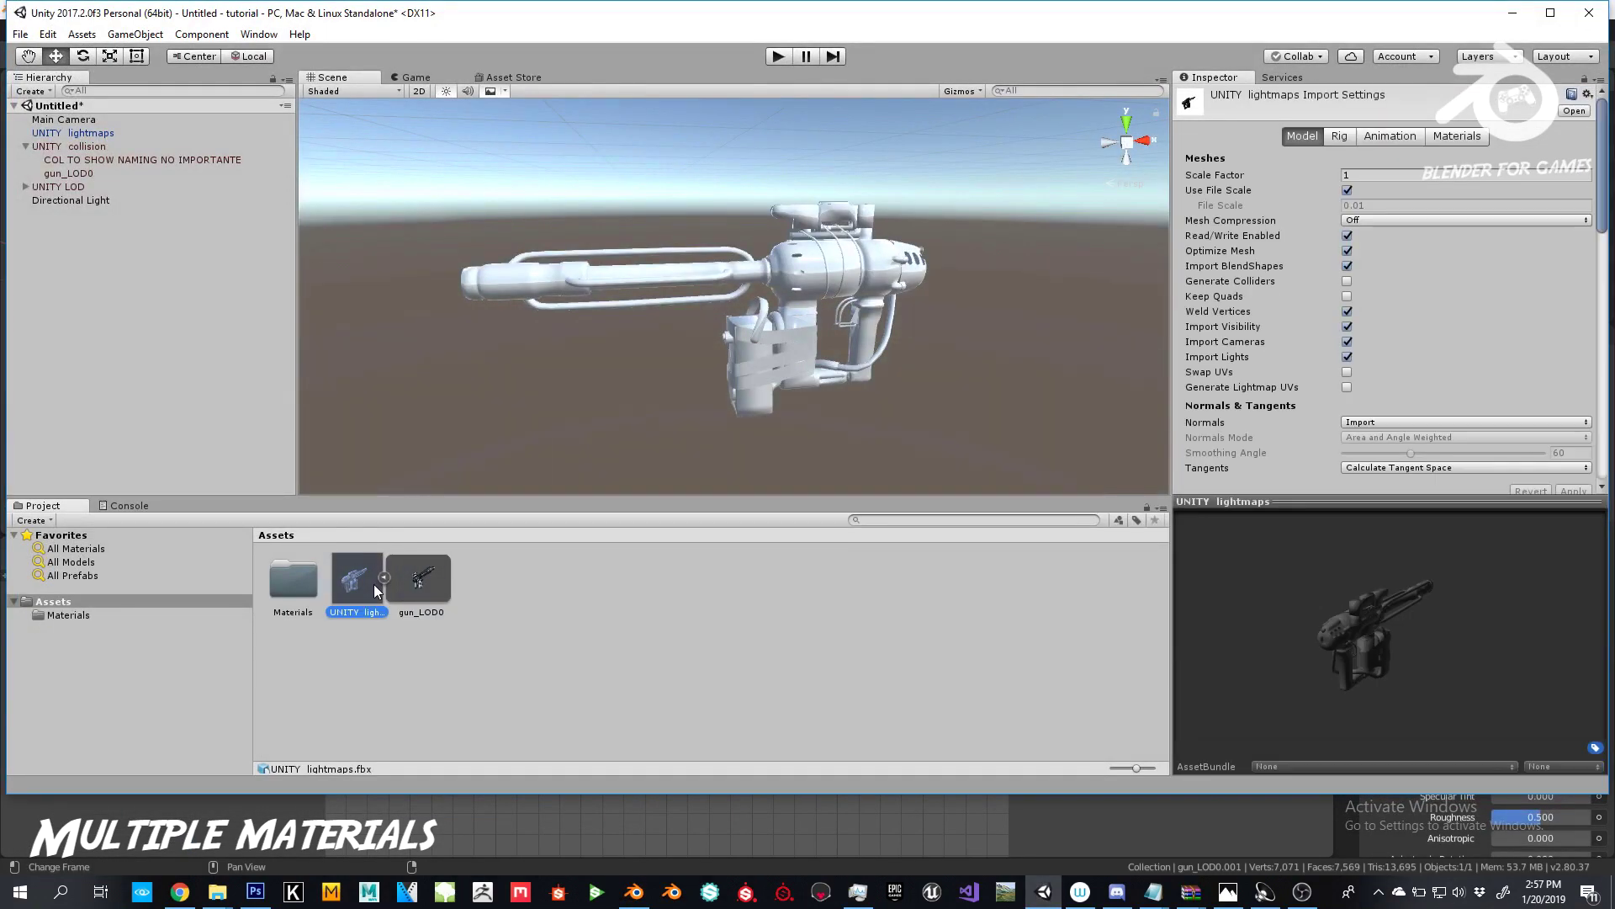
key("Delete")
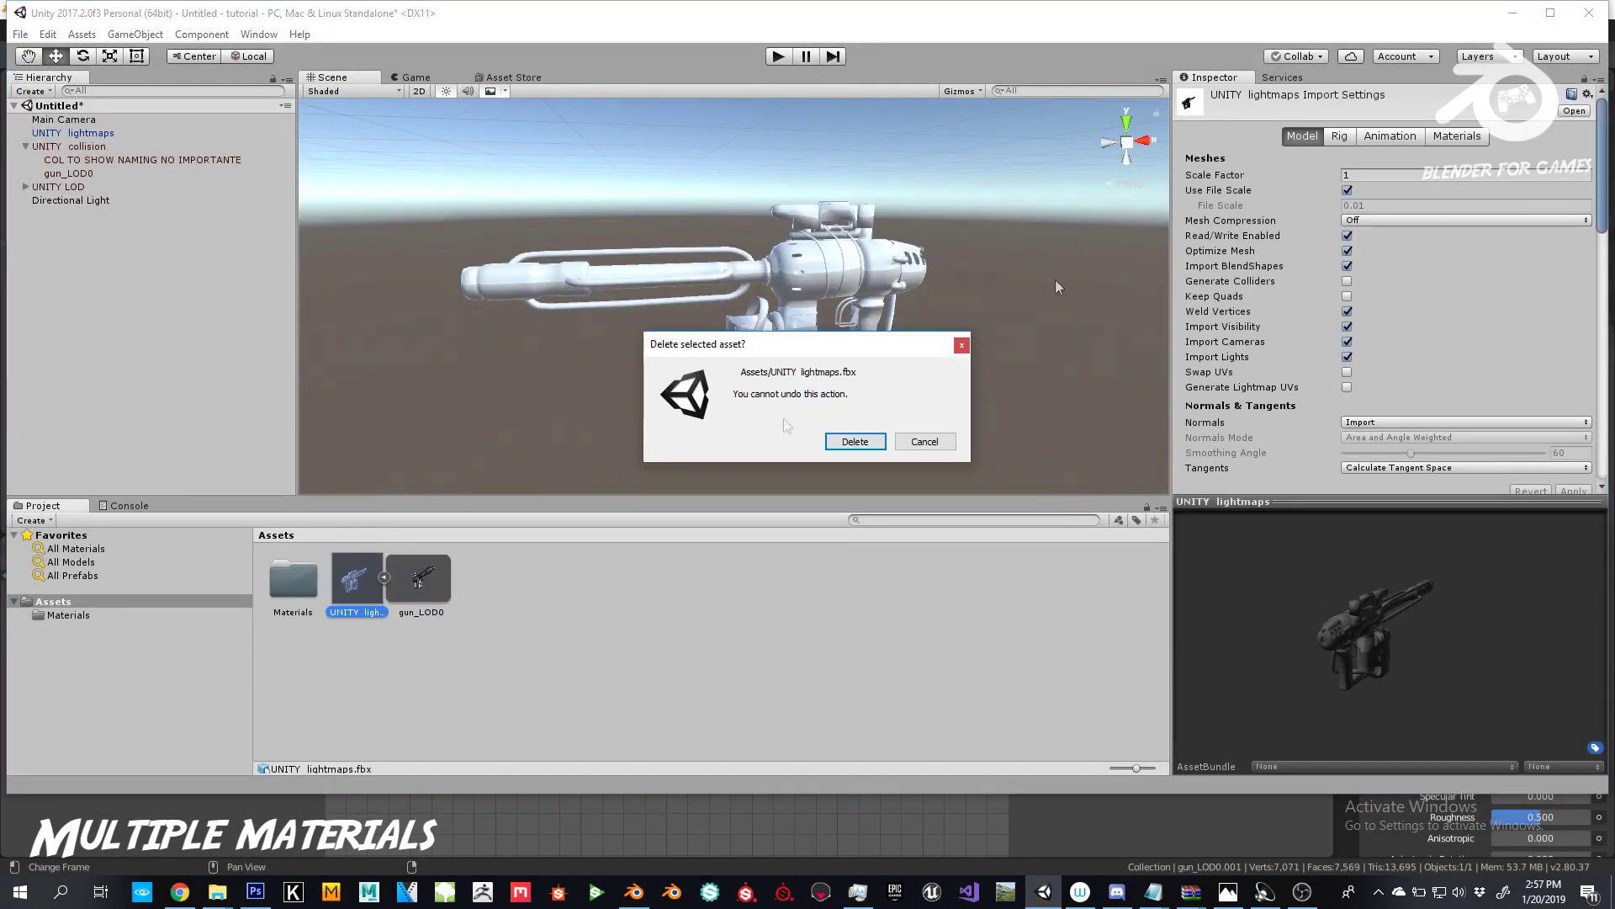
left_click(866, 450)
left_click(1551, 13)
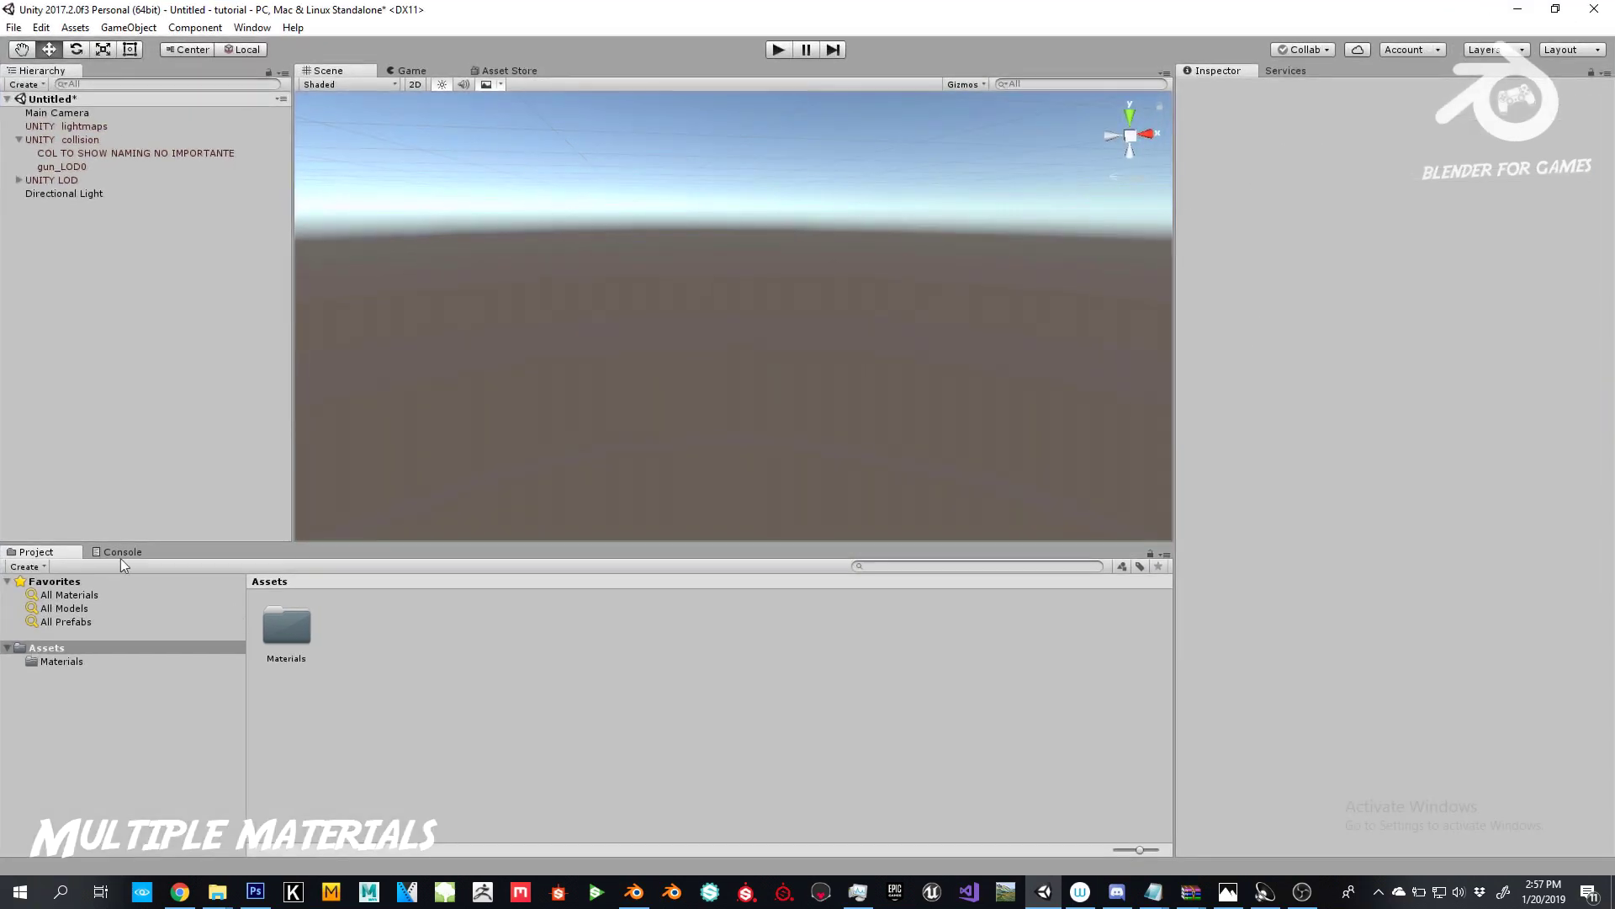
Step: Import "UNITY multiple materialsfbx" from the tutorials folder into the Unity project's Assets
mouse_move(217, 891)
left_click(168, 800)
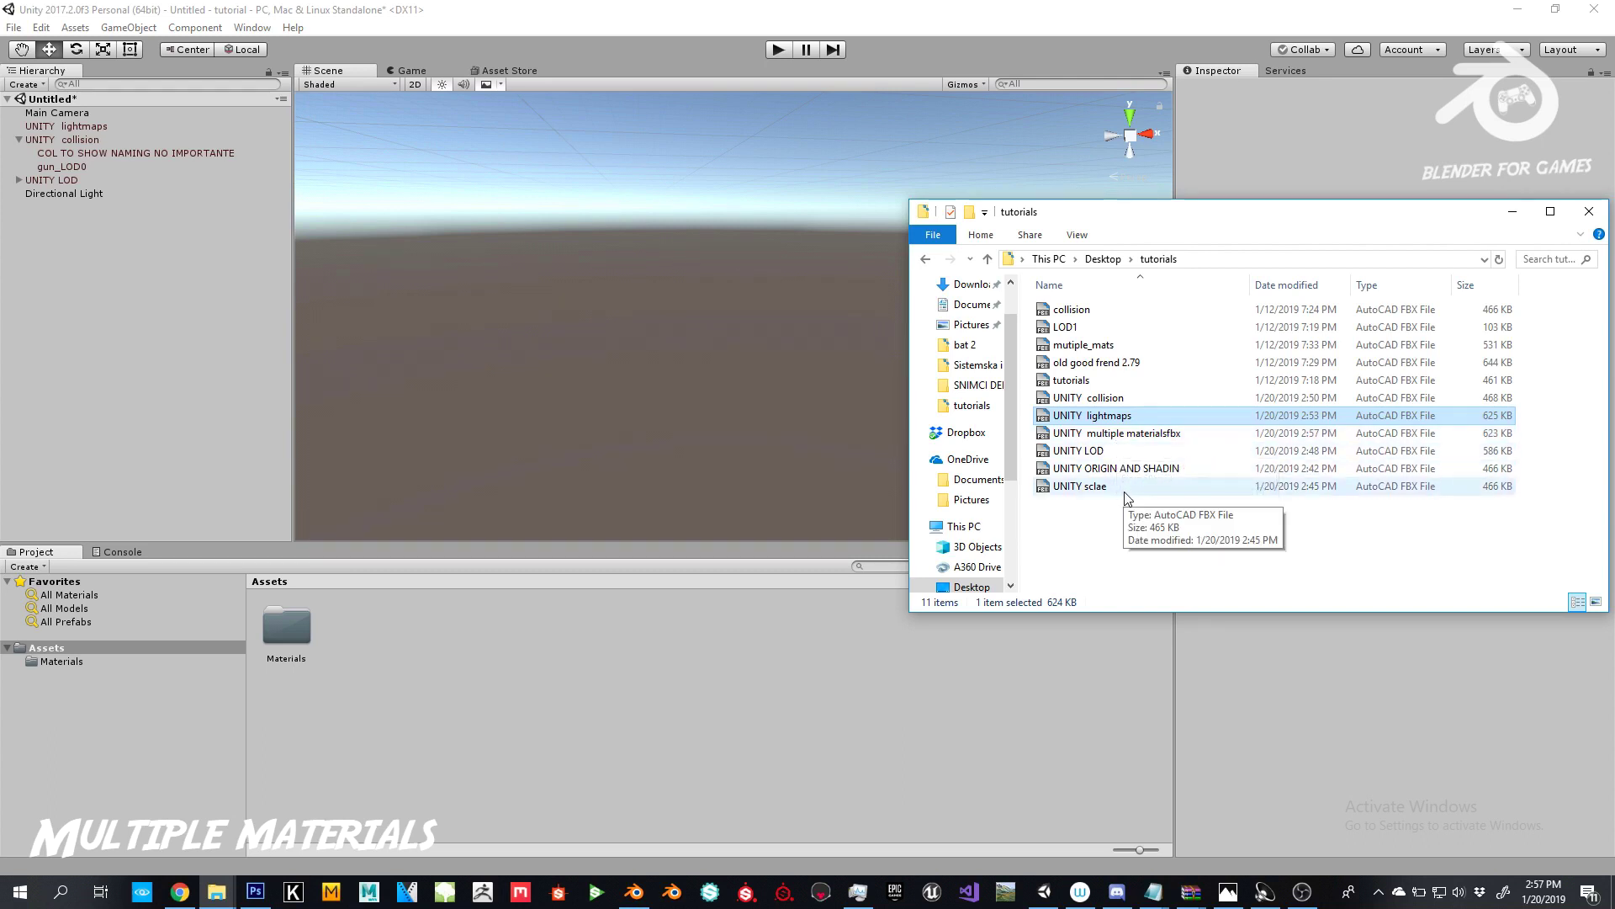
left_click(1142, 436)
left_click_drag(1143, 436, 390, 674)
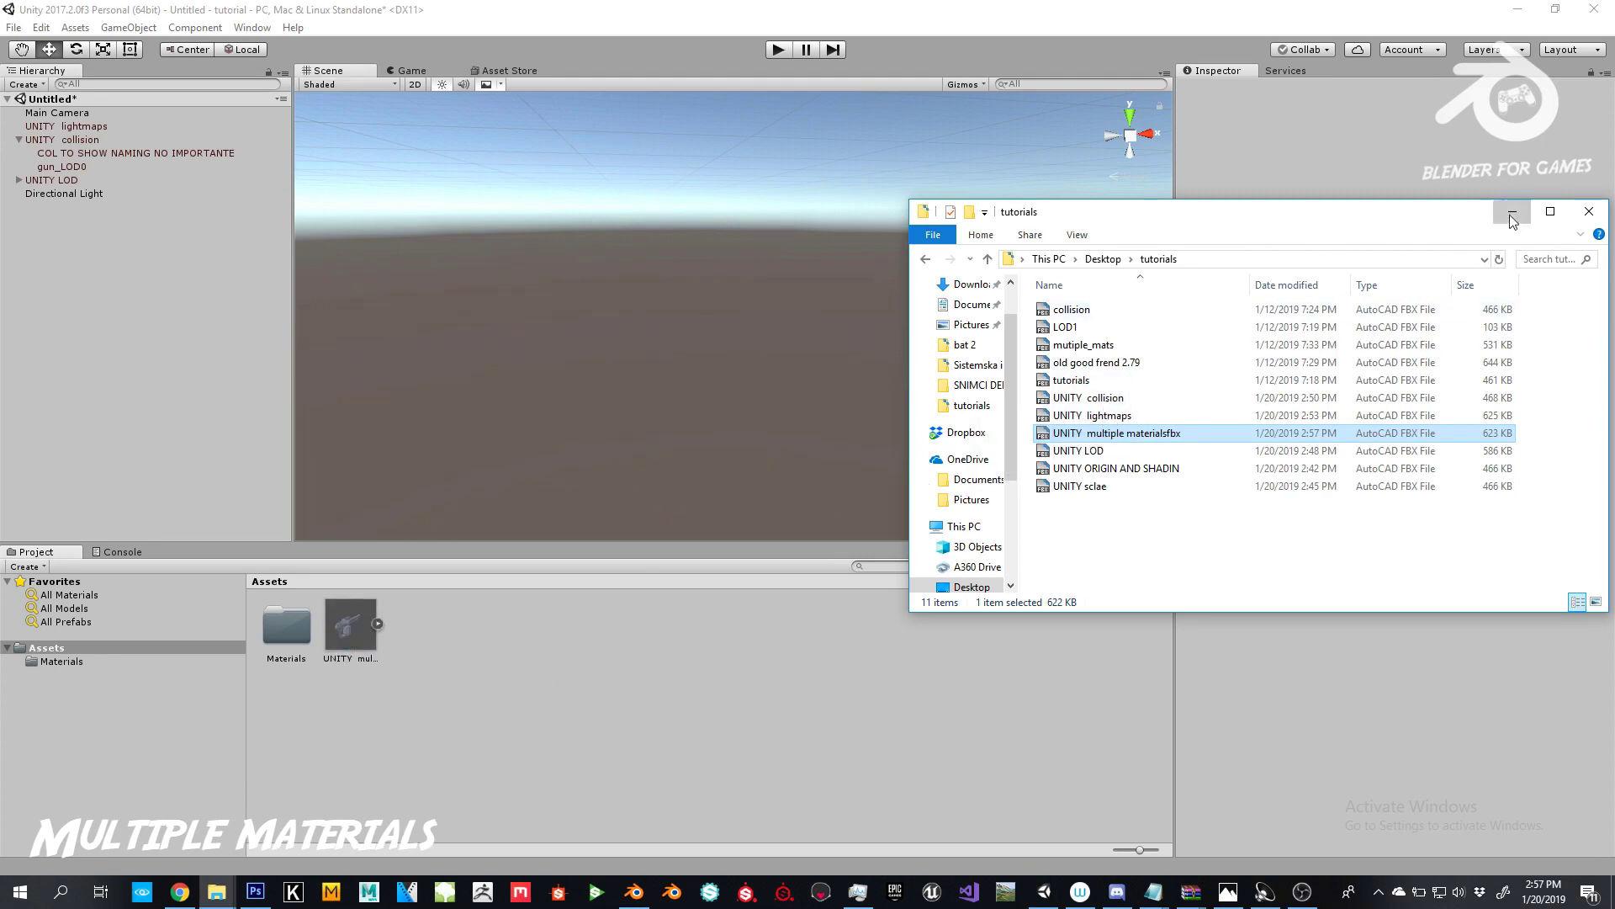
left_click(1512, 211)
Step: Place the imported multiple-materials gun in the scene and inspect its material slots, mesh and import settings
left_click(377, 624)
left_click(343, 641)
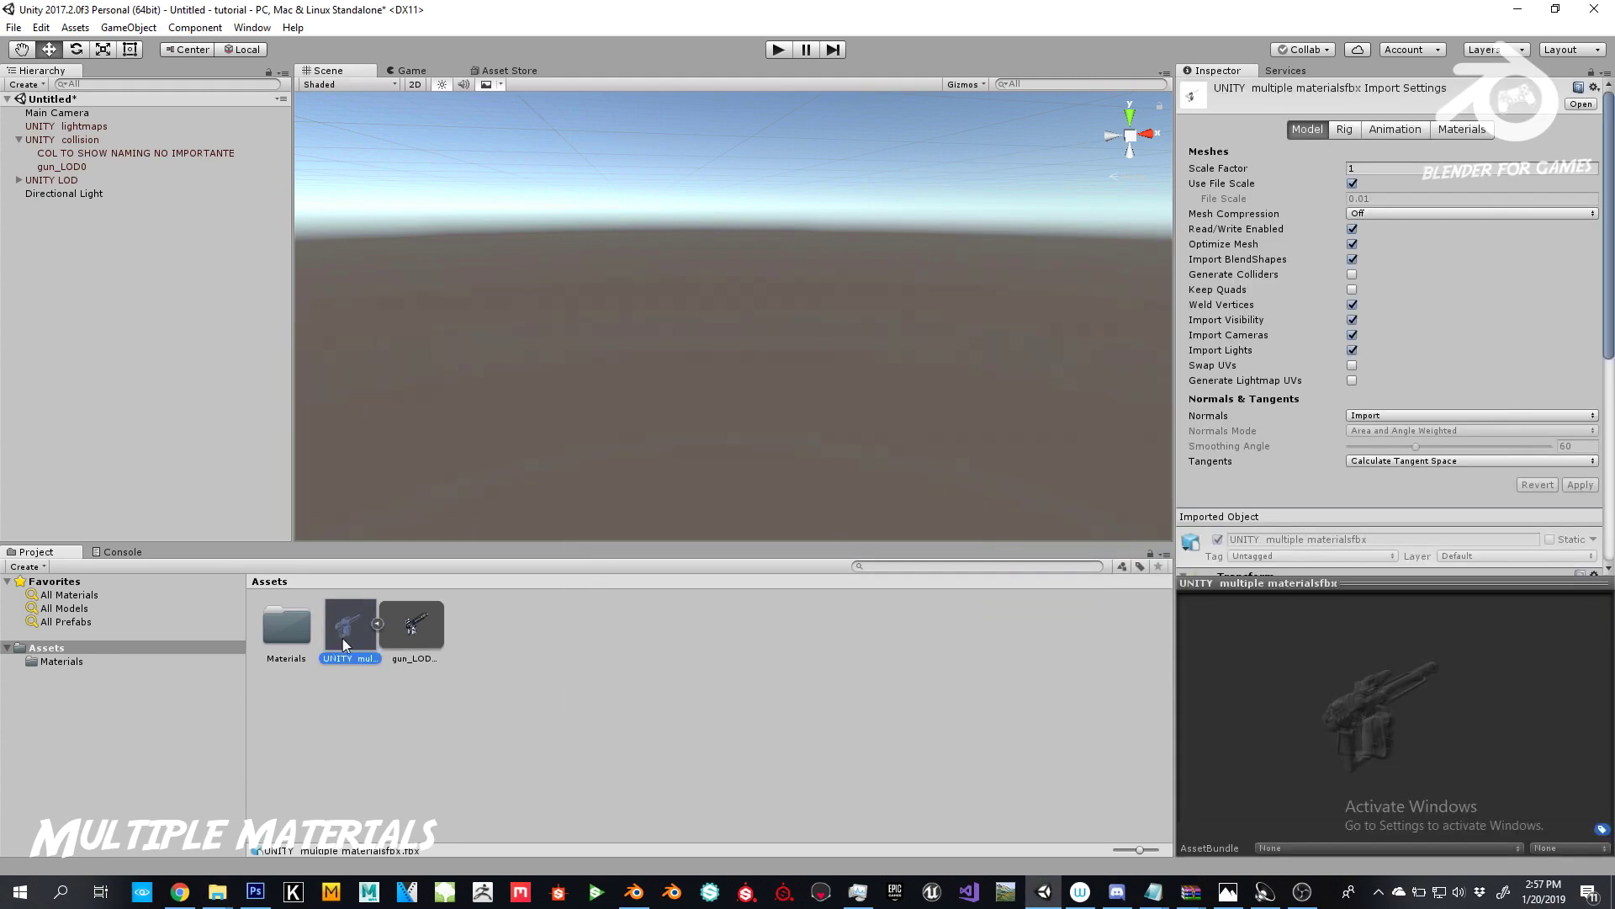
left_click_drag(343, 644, 764, 394)
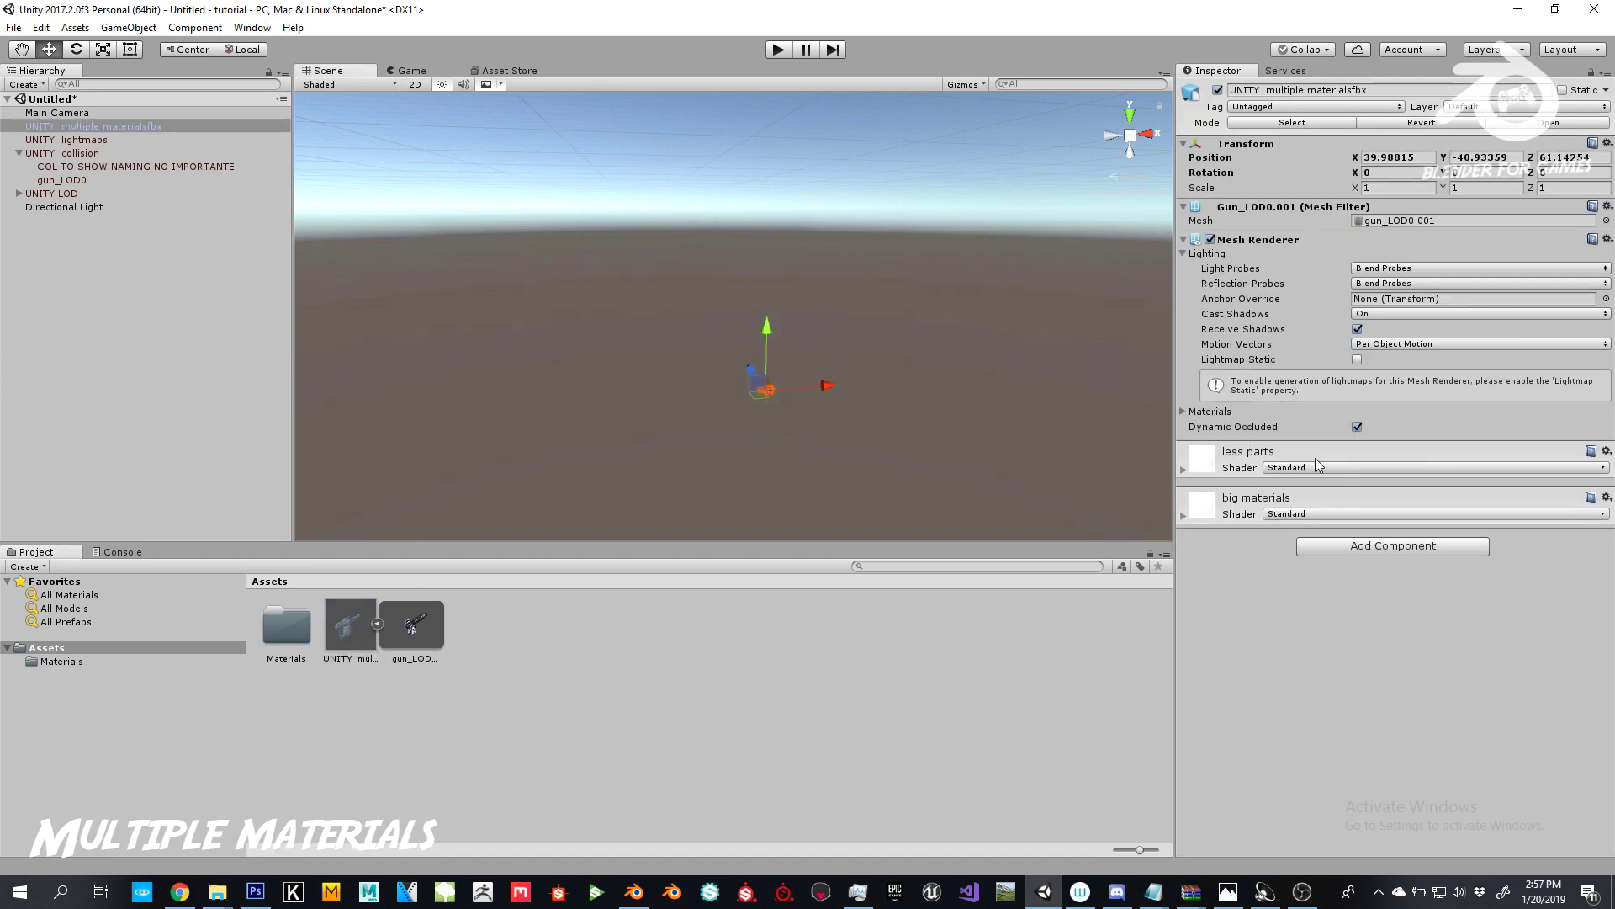
left_click(429, 634)
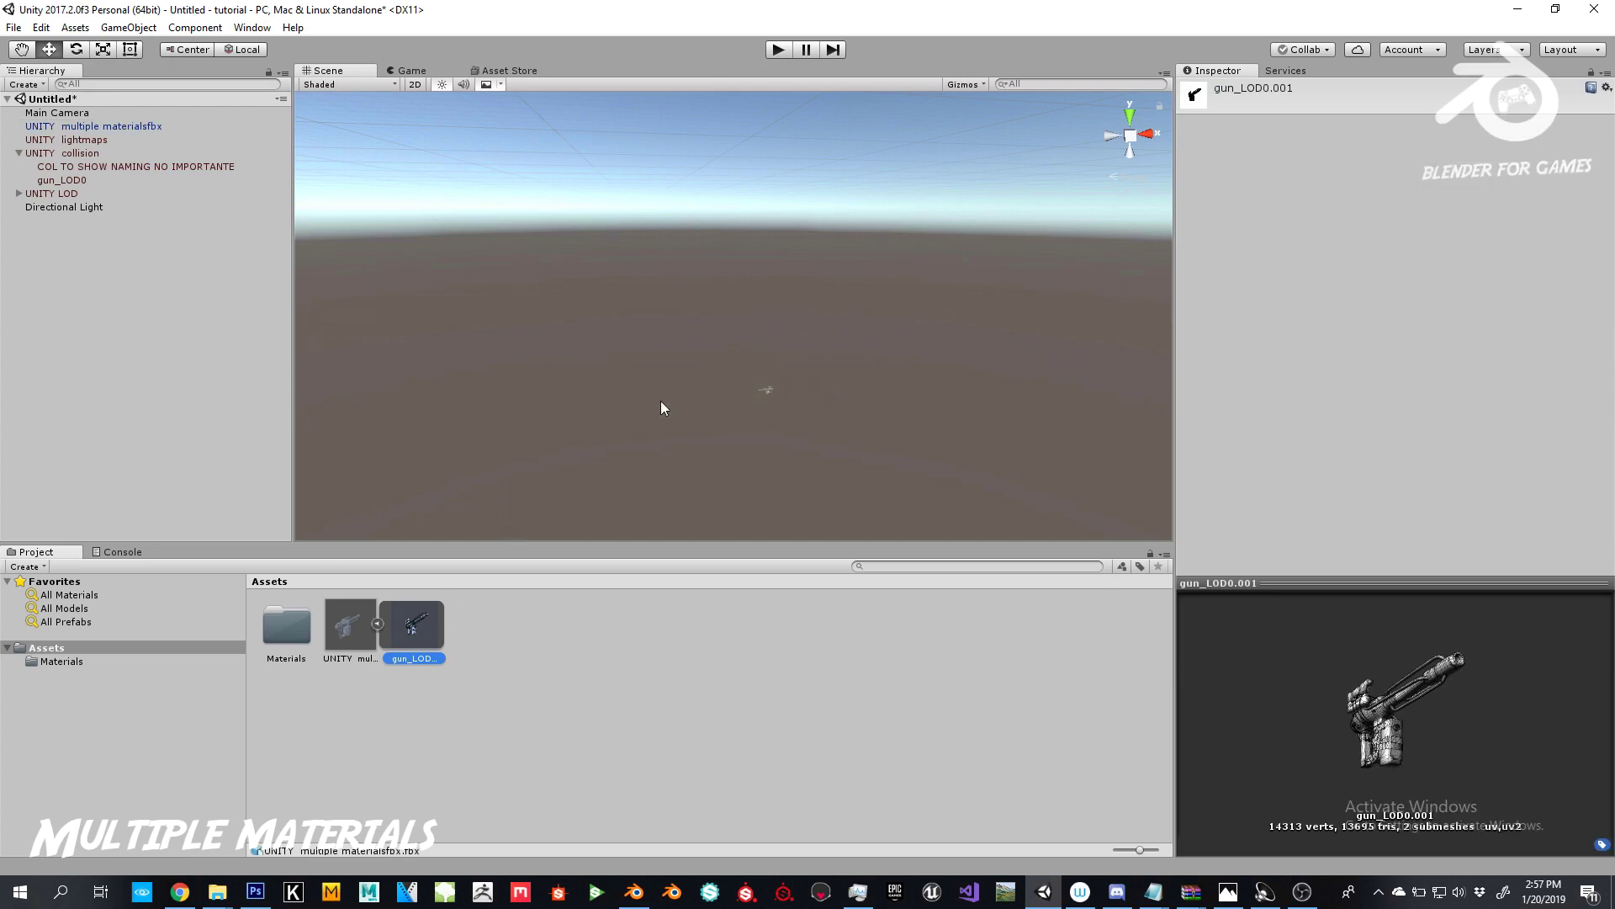
left_click(358, 642)
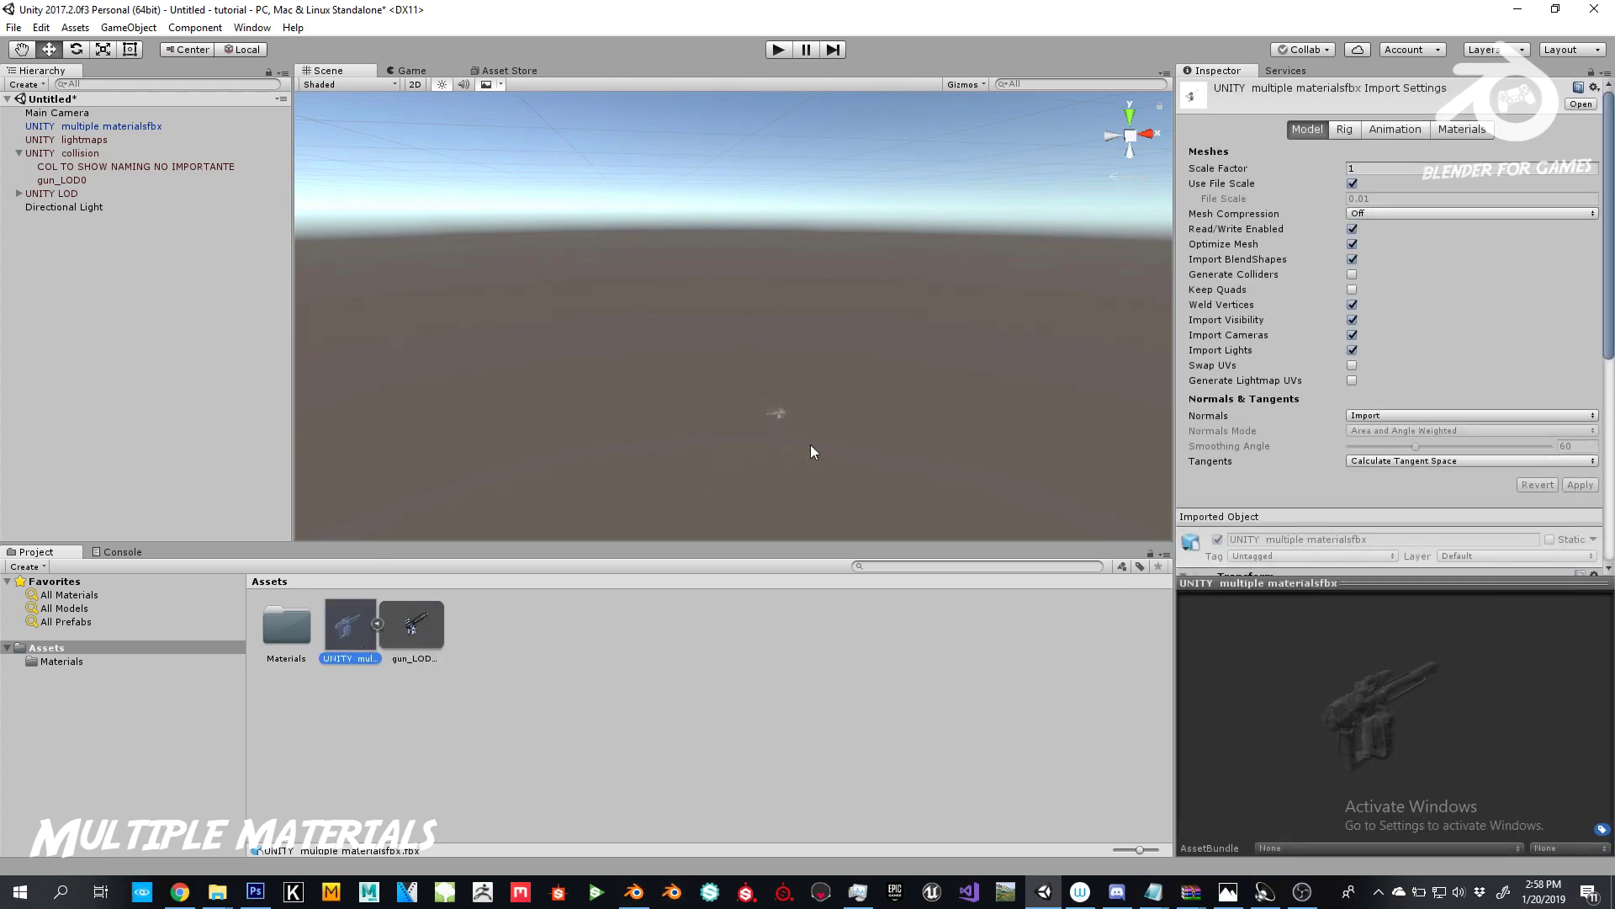
left_click_drag(1386, 580, 1341, 799)
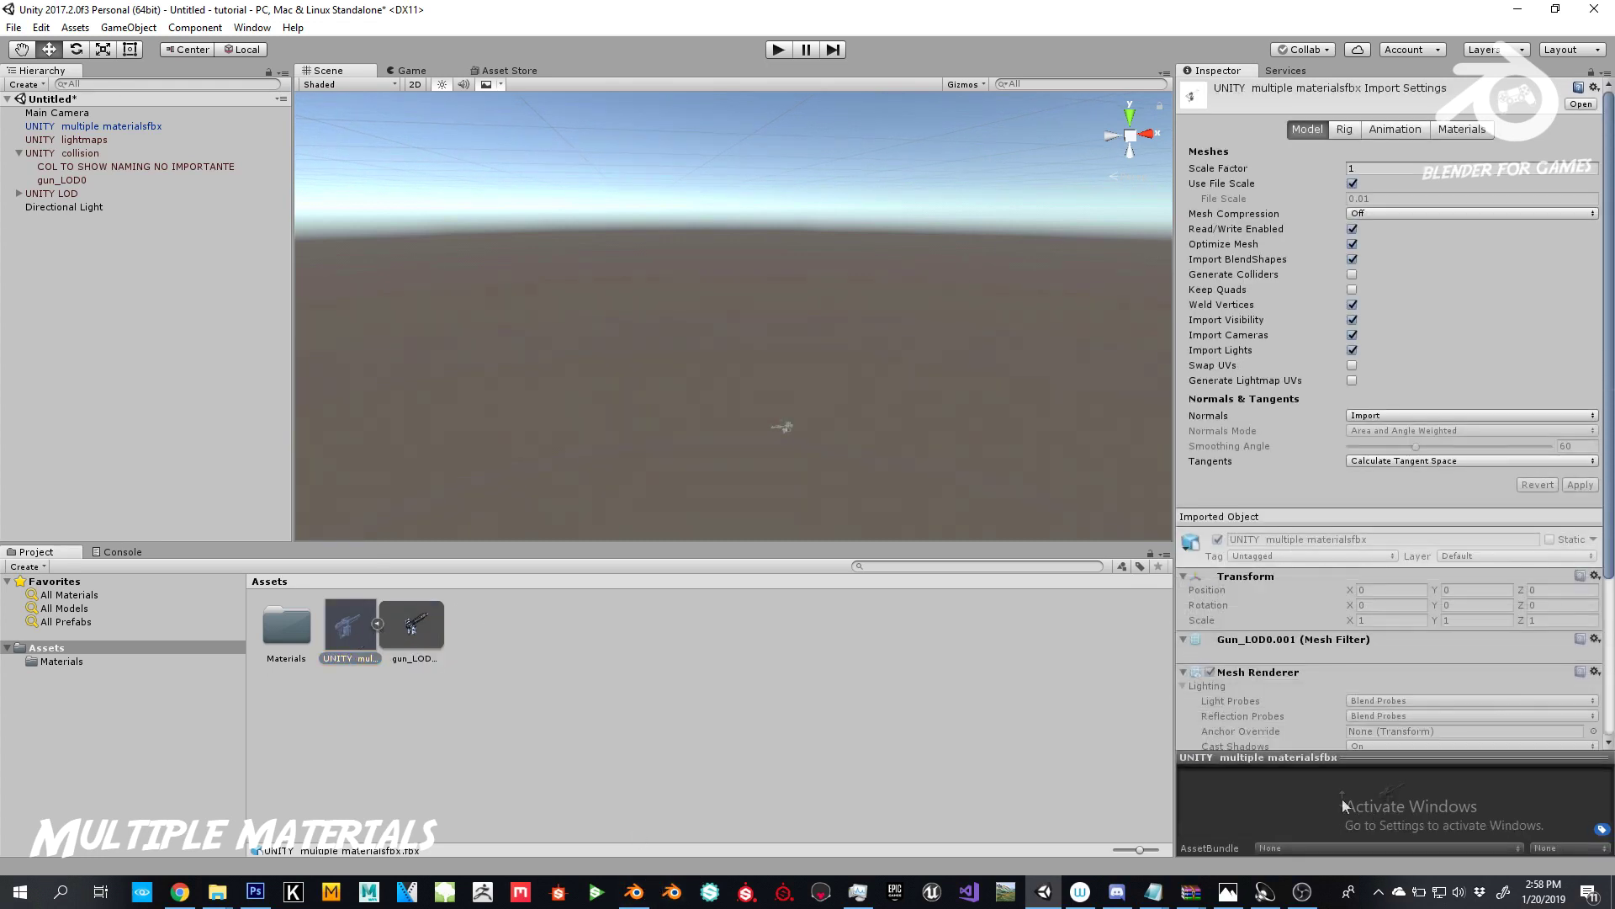
Step: Switch to Blender and undo the join so the gun is split into its two objects again
left_click(634, 892)
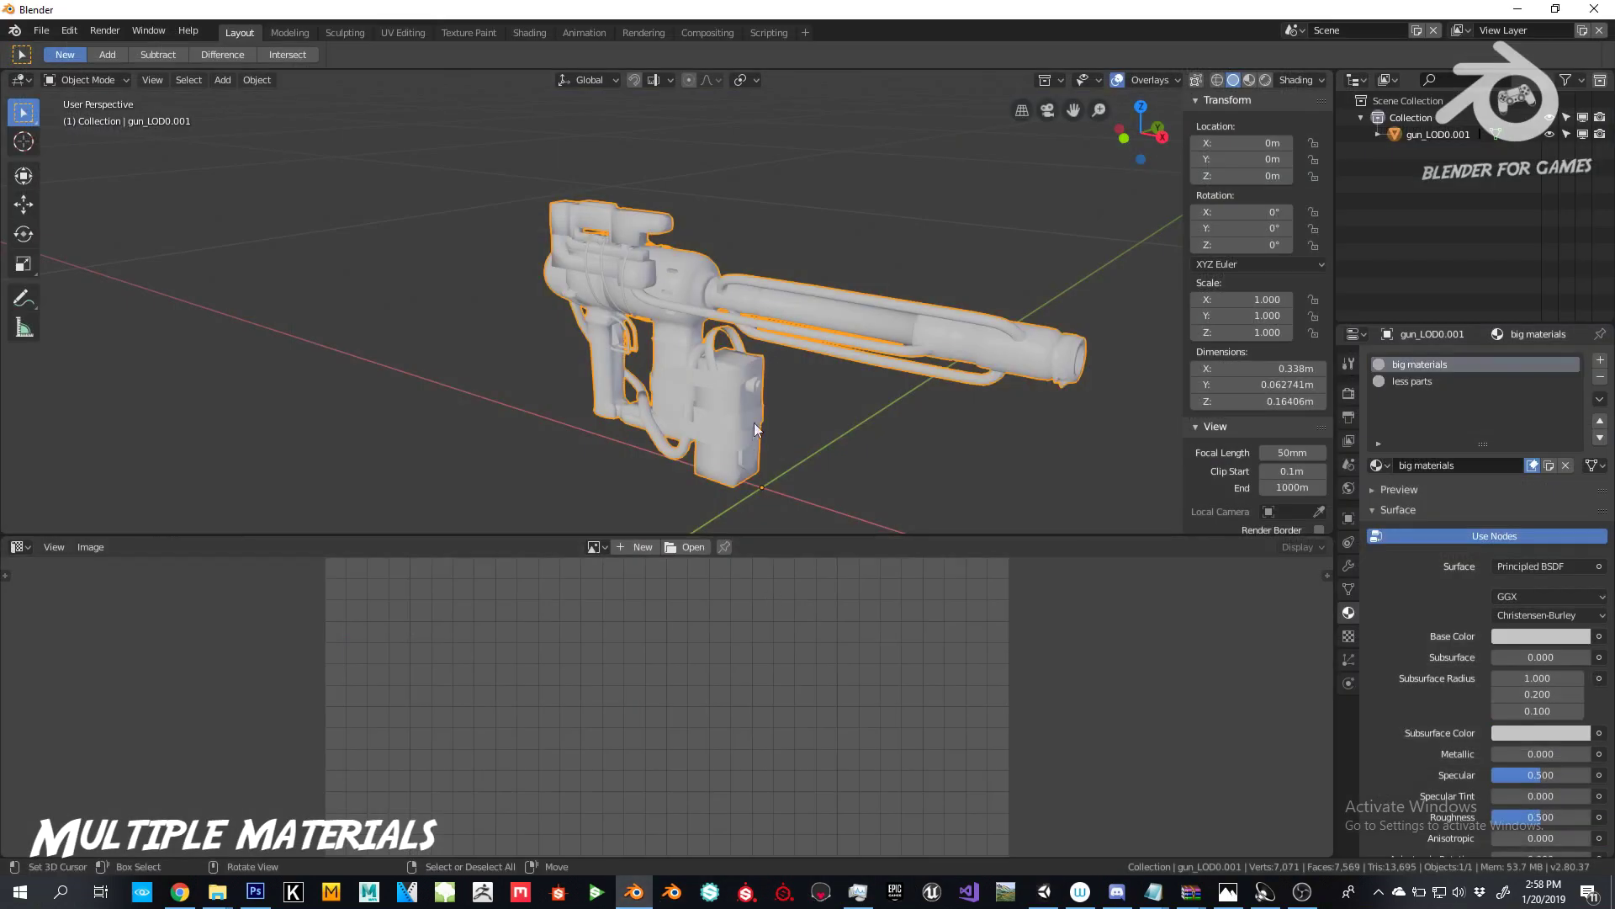
middle_click_drag(754, 423, 745, 350)
key("ctrl+z")
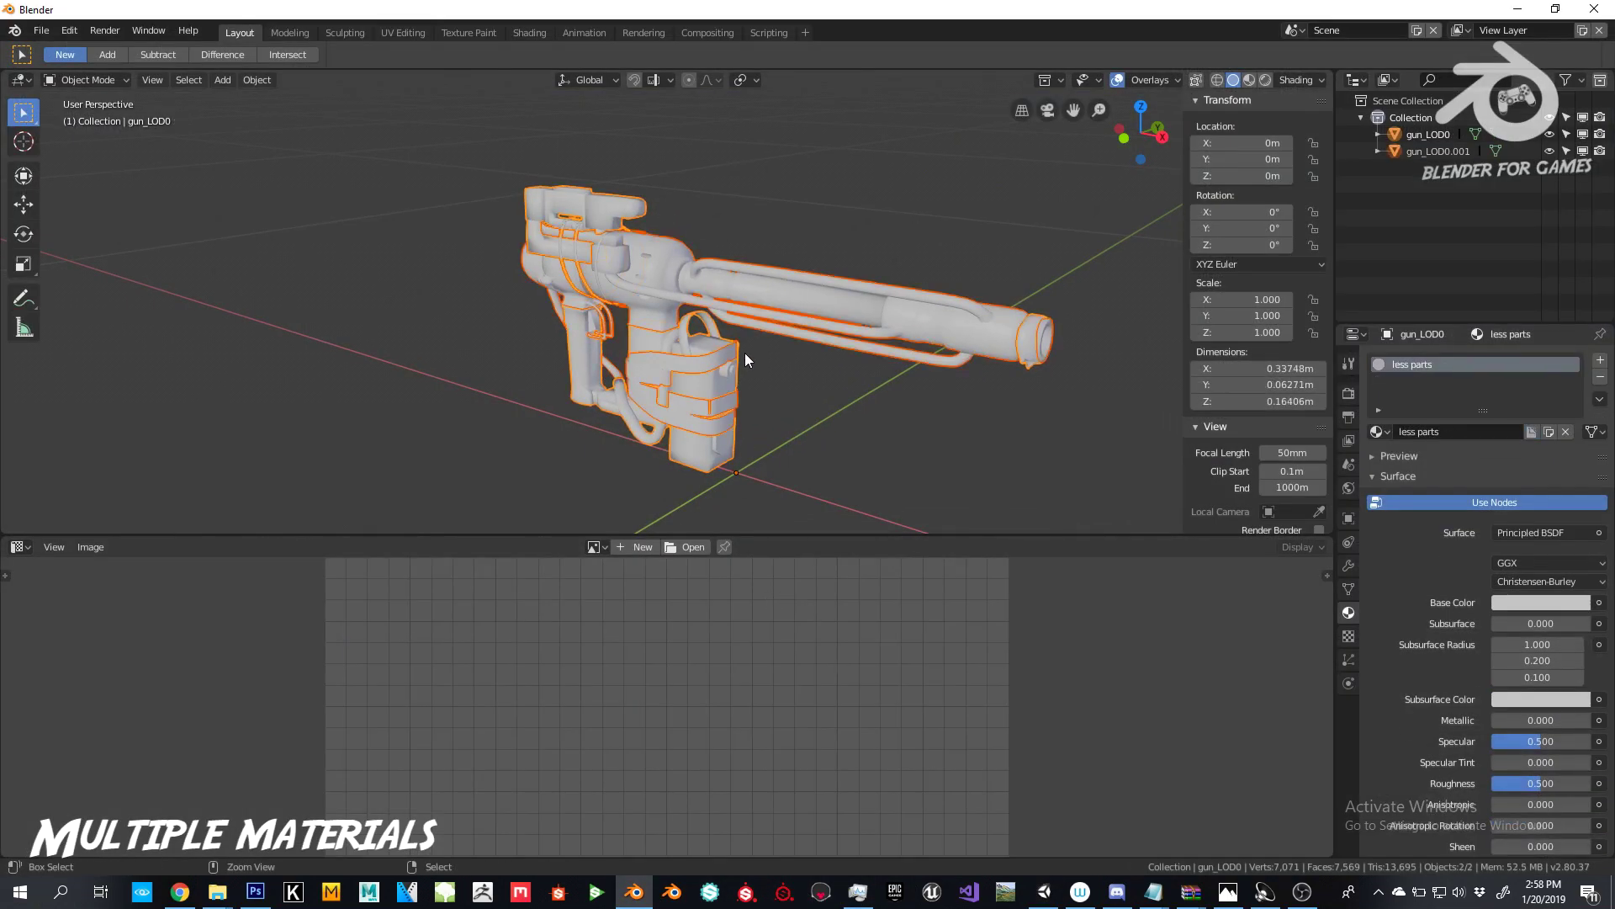
scroll(753, 363, "up", 2)
Step: Export both separate gun objects to the tutorials folder as "UNITY multiple materialsf with multiple objectsbx.fbx"
left_click(41, 30)
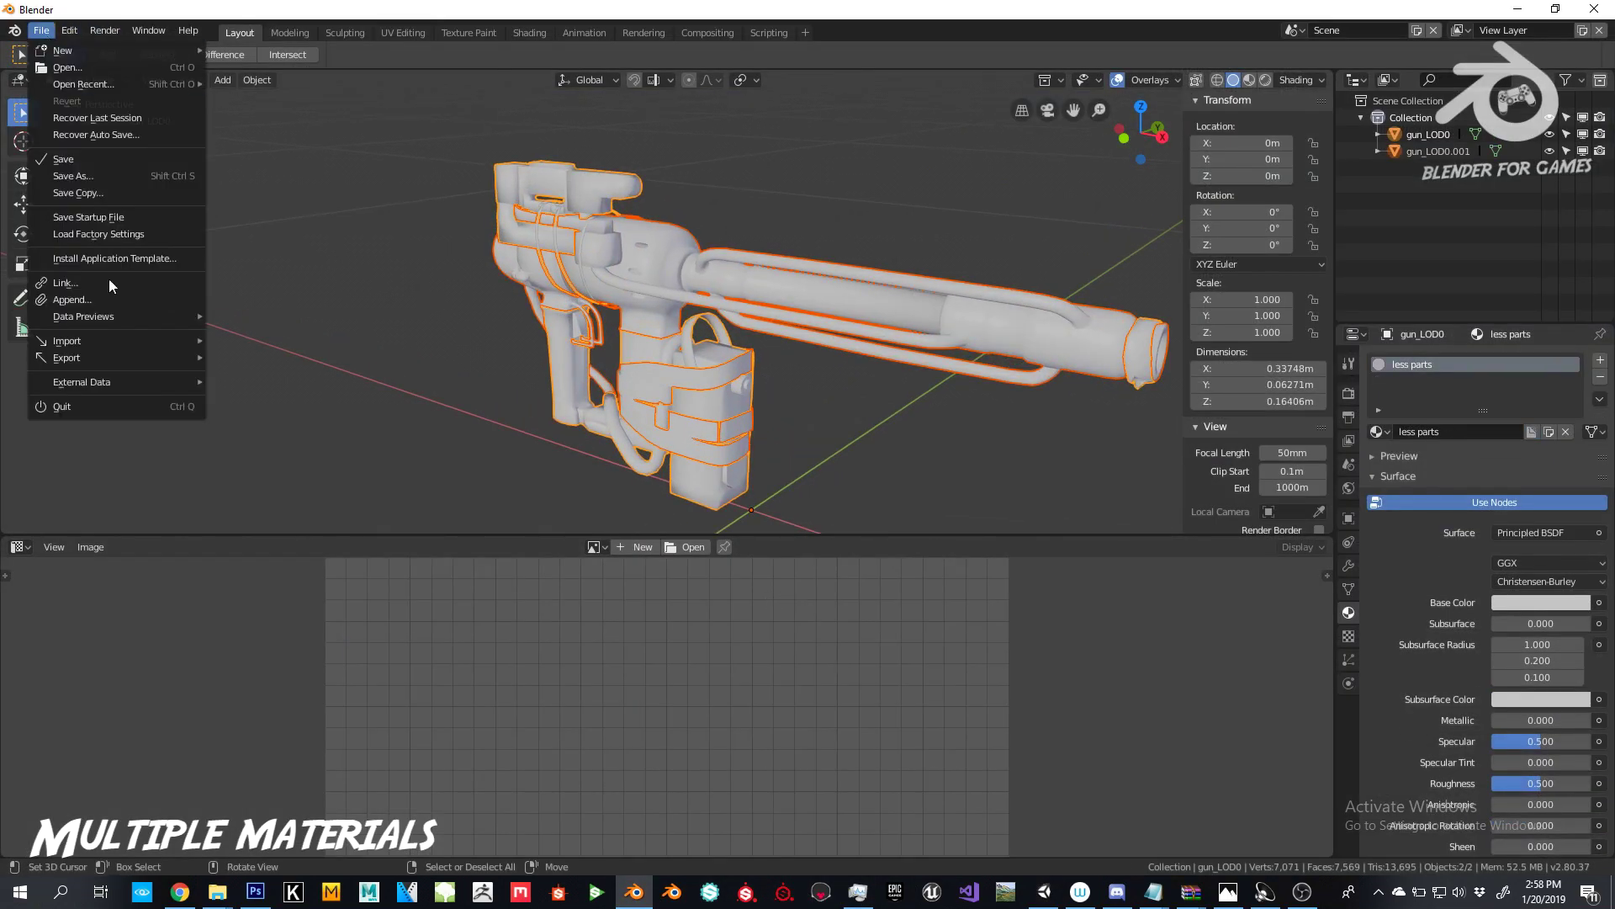
mouse_move(94, 360)
left_click(242, 387)
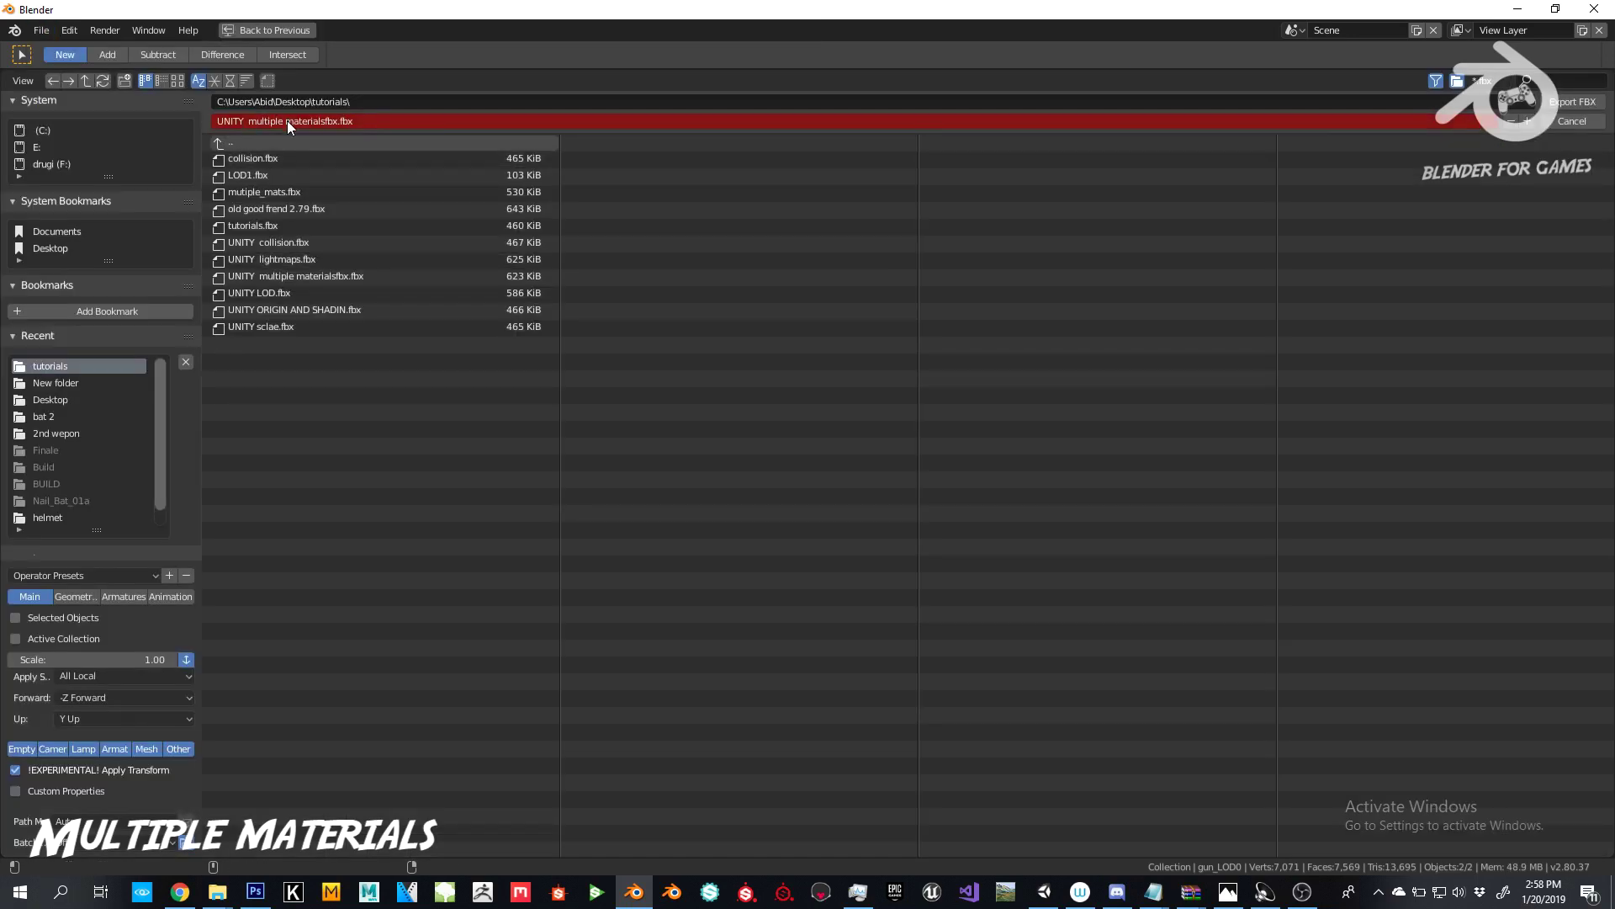
left_click(326, 121)
type("with mu")
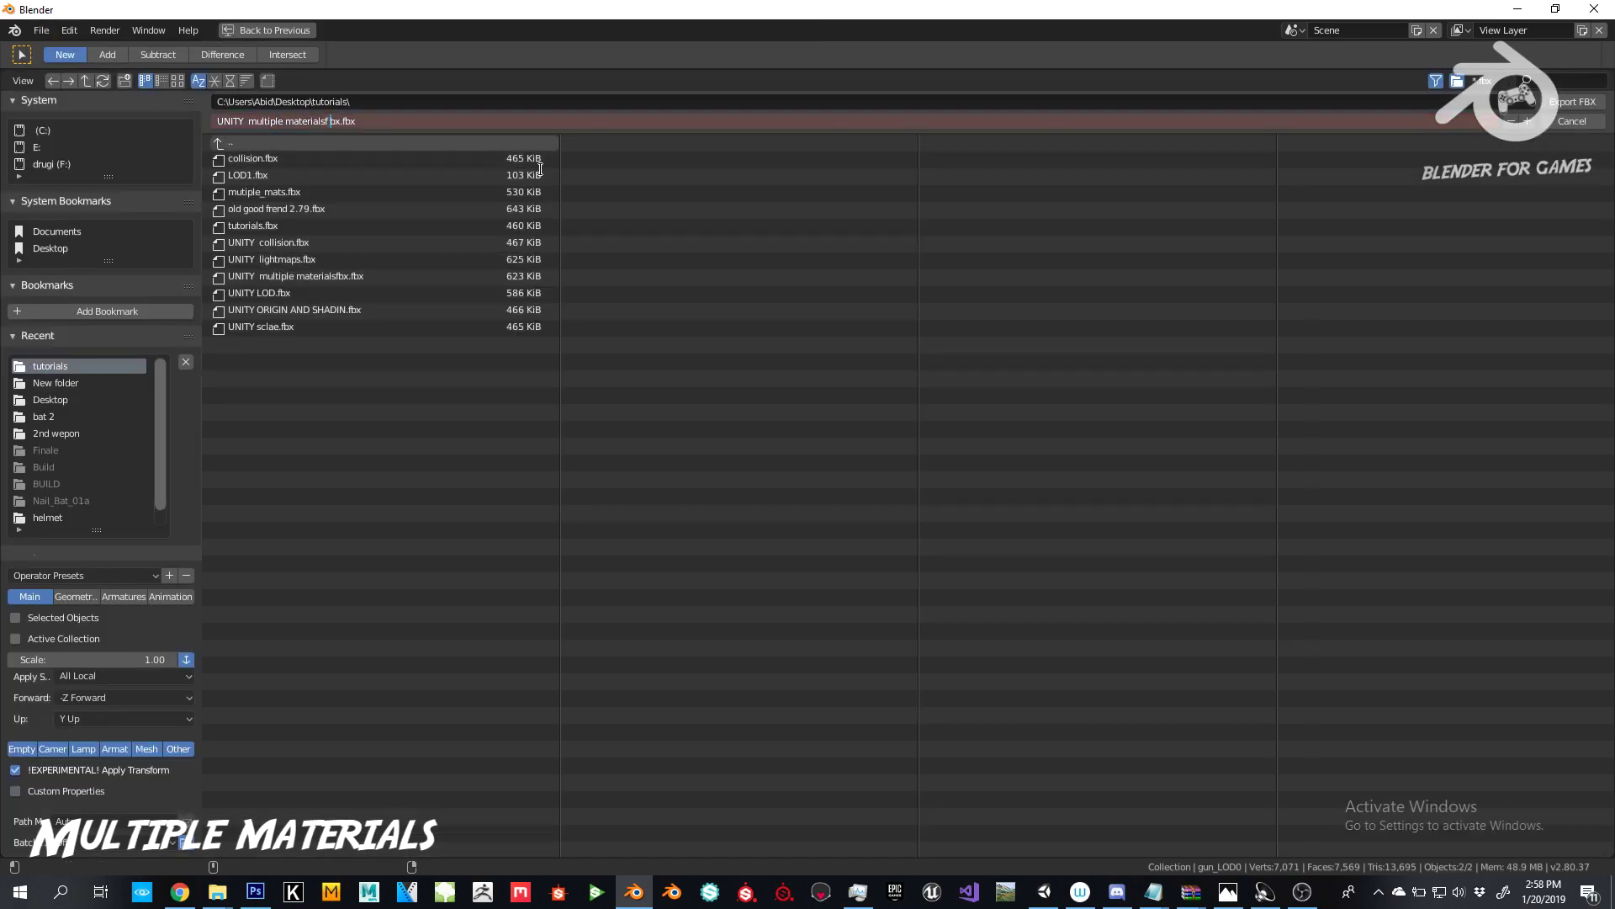
type("ltiple objects")
key("Return")
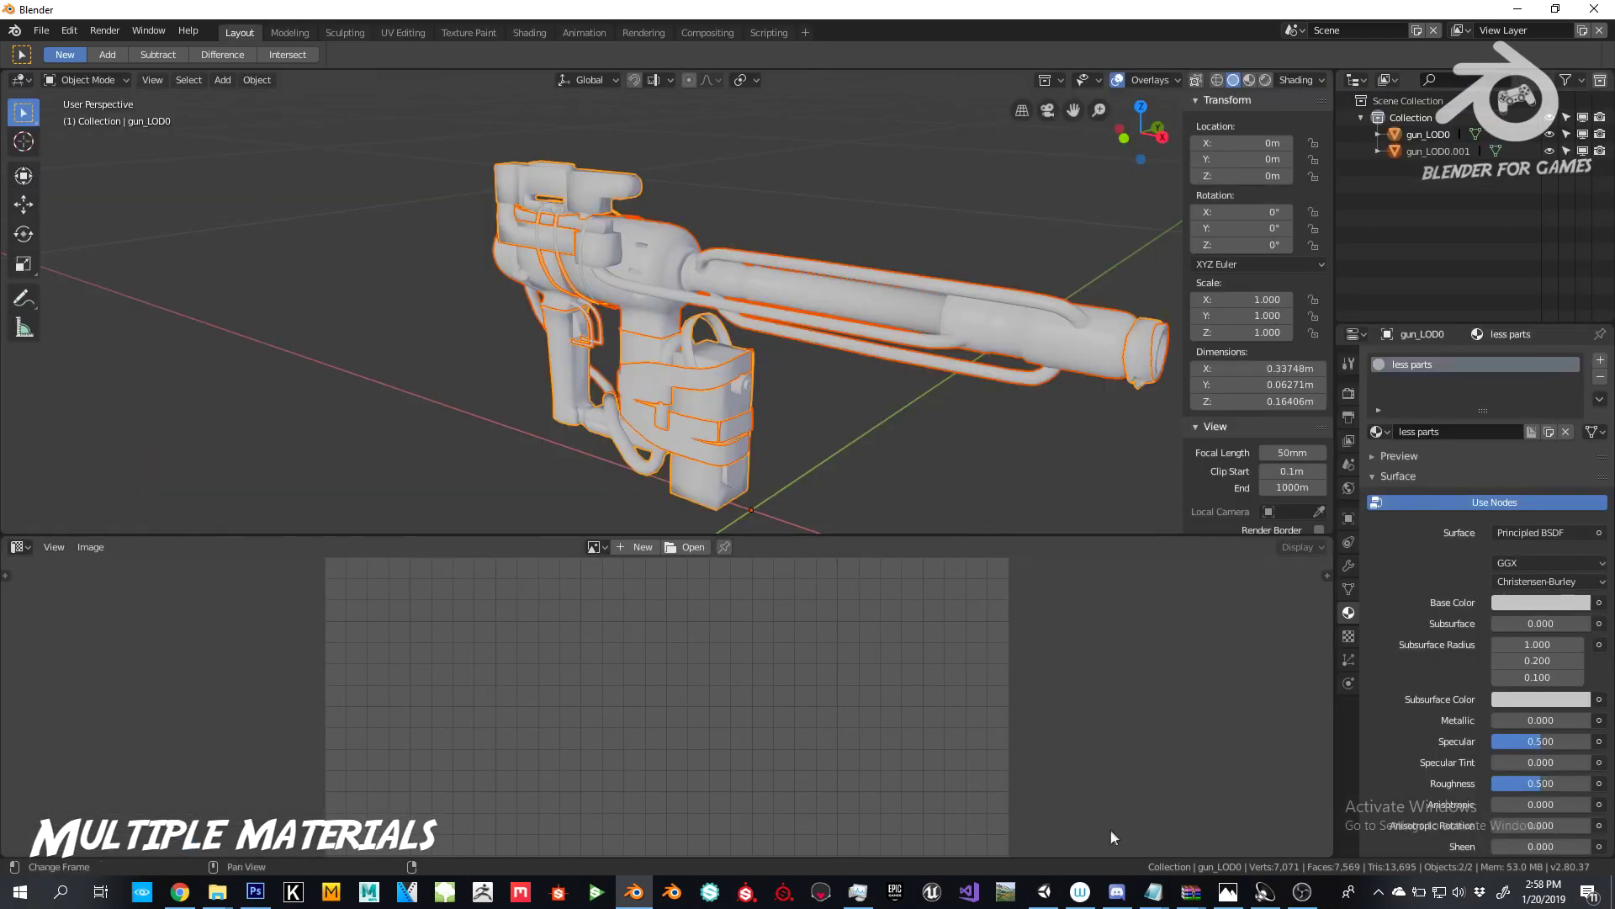
Step: Switch to Unity, import the "with multiple objects" FBX into Assets and expand its contents
left_click(1044, 892)
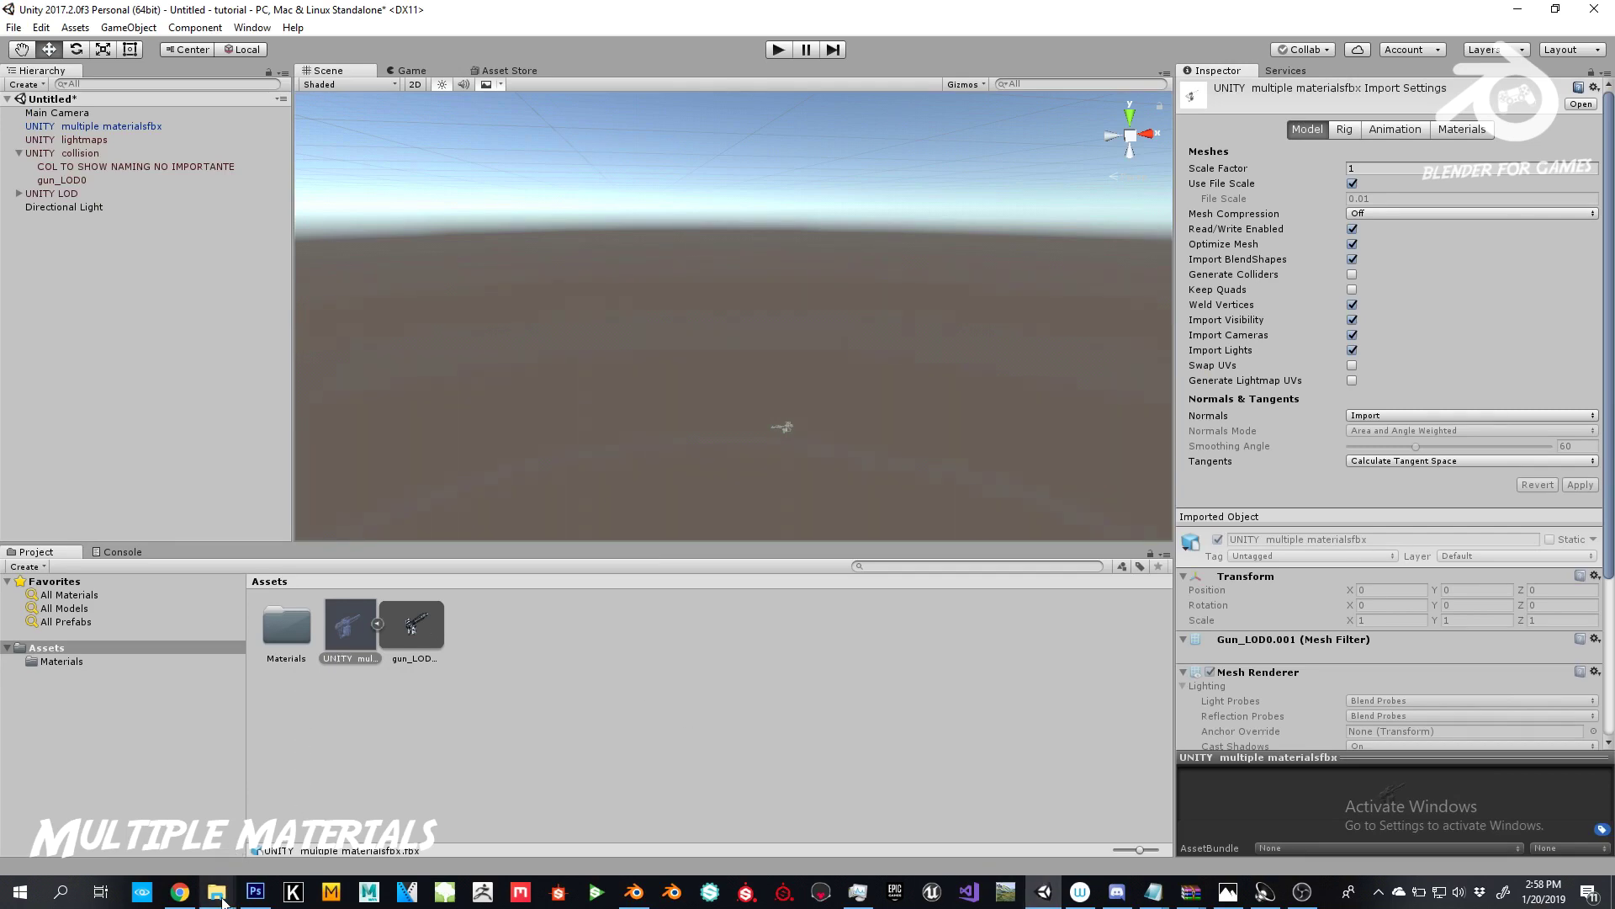
mouse_move(218, 892)
left_click(134, 812)
left_click_drag(1125, 433, 625, 615)
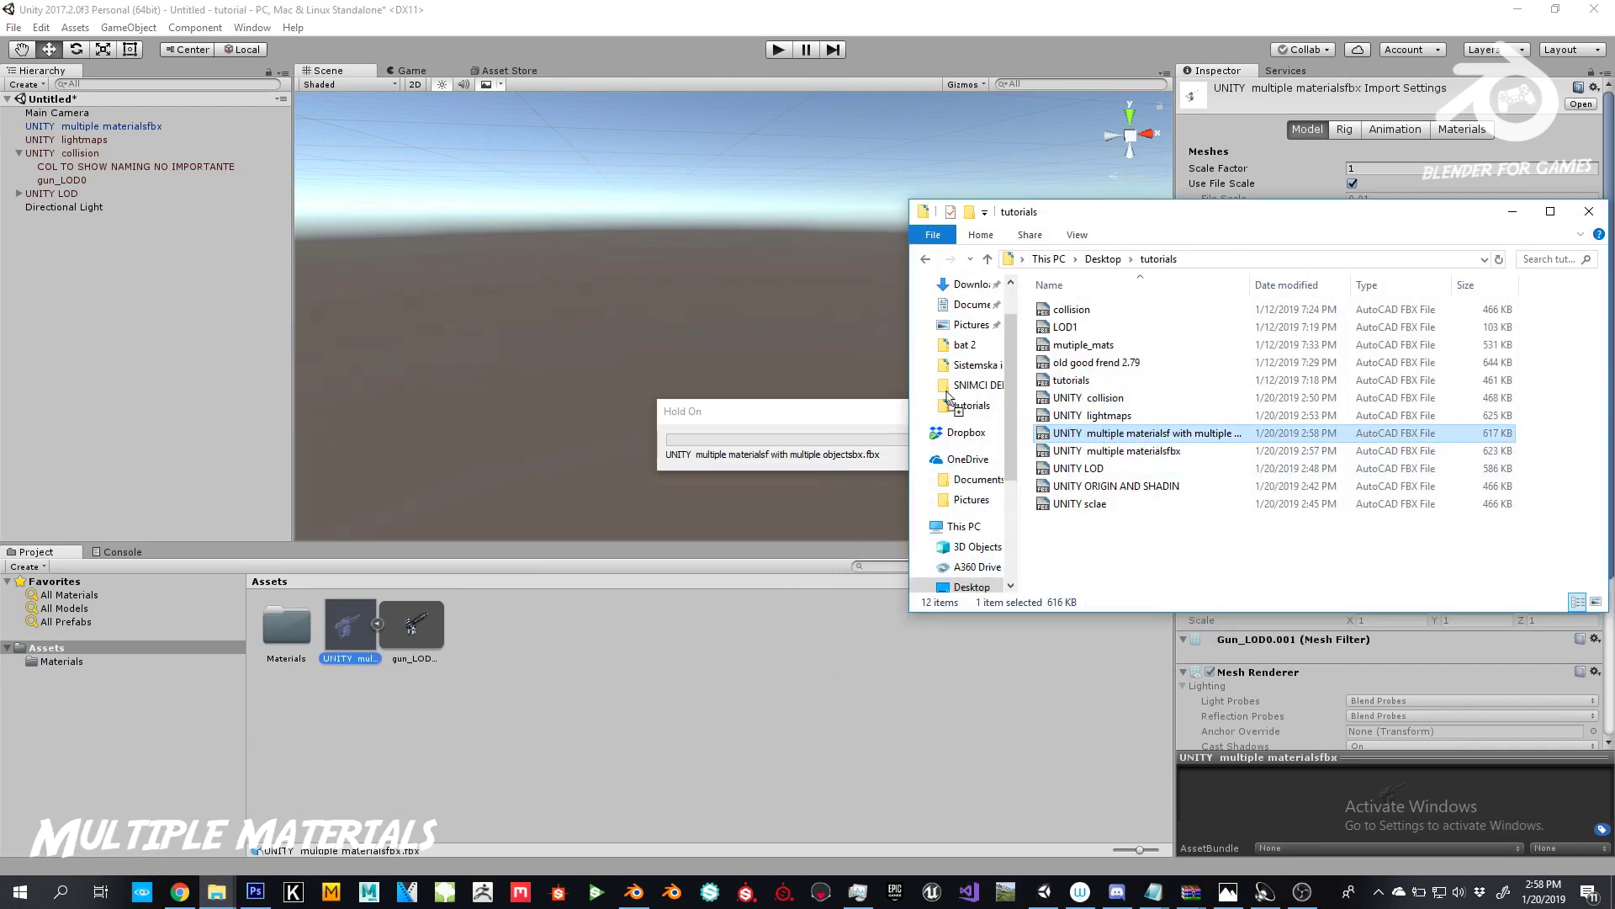
left_click(1512, 216)
left_click(377, 624)
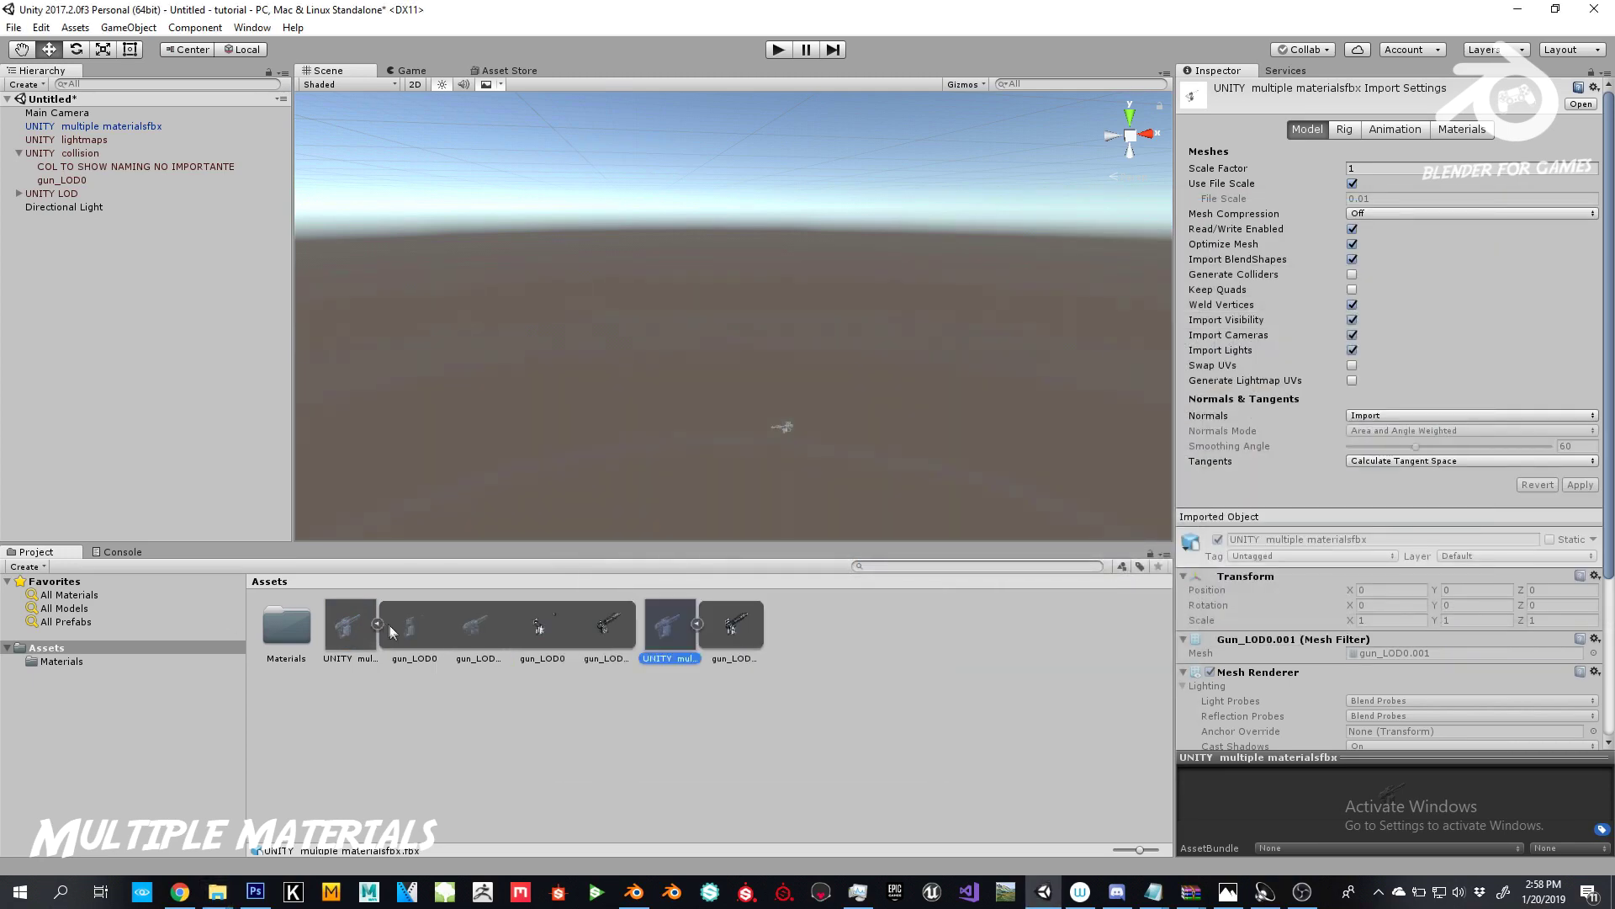
Step: Compare the separate objects and meshes of the multi-object model with the joined model's mesh renderer and material slots
left_click(424, 638)
left_click(481, 635)
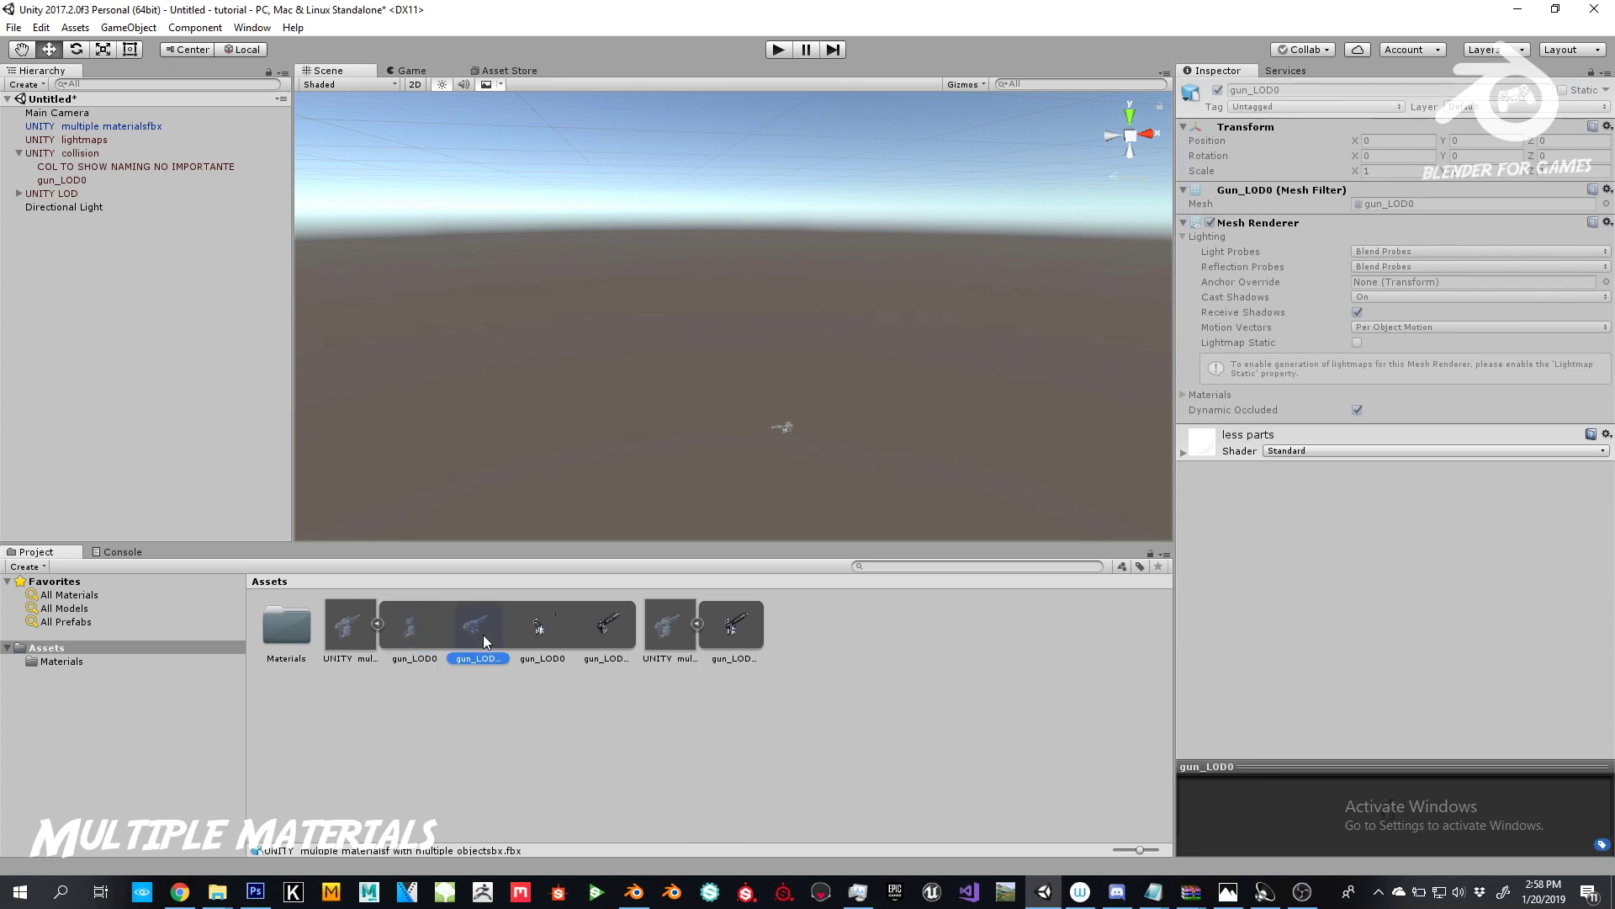
left_click(546, 636)
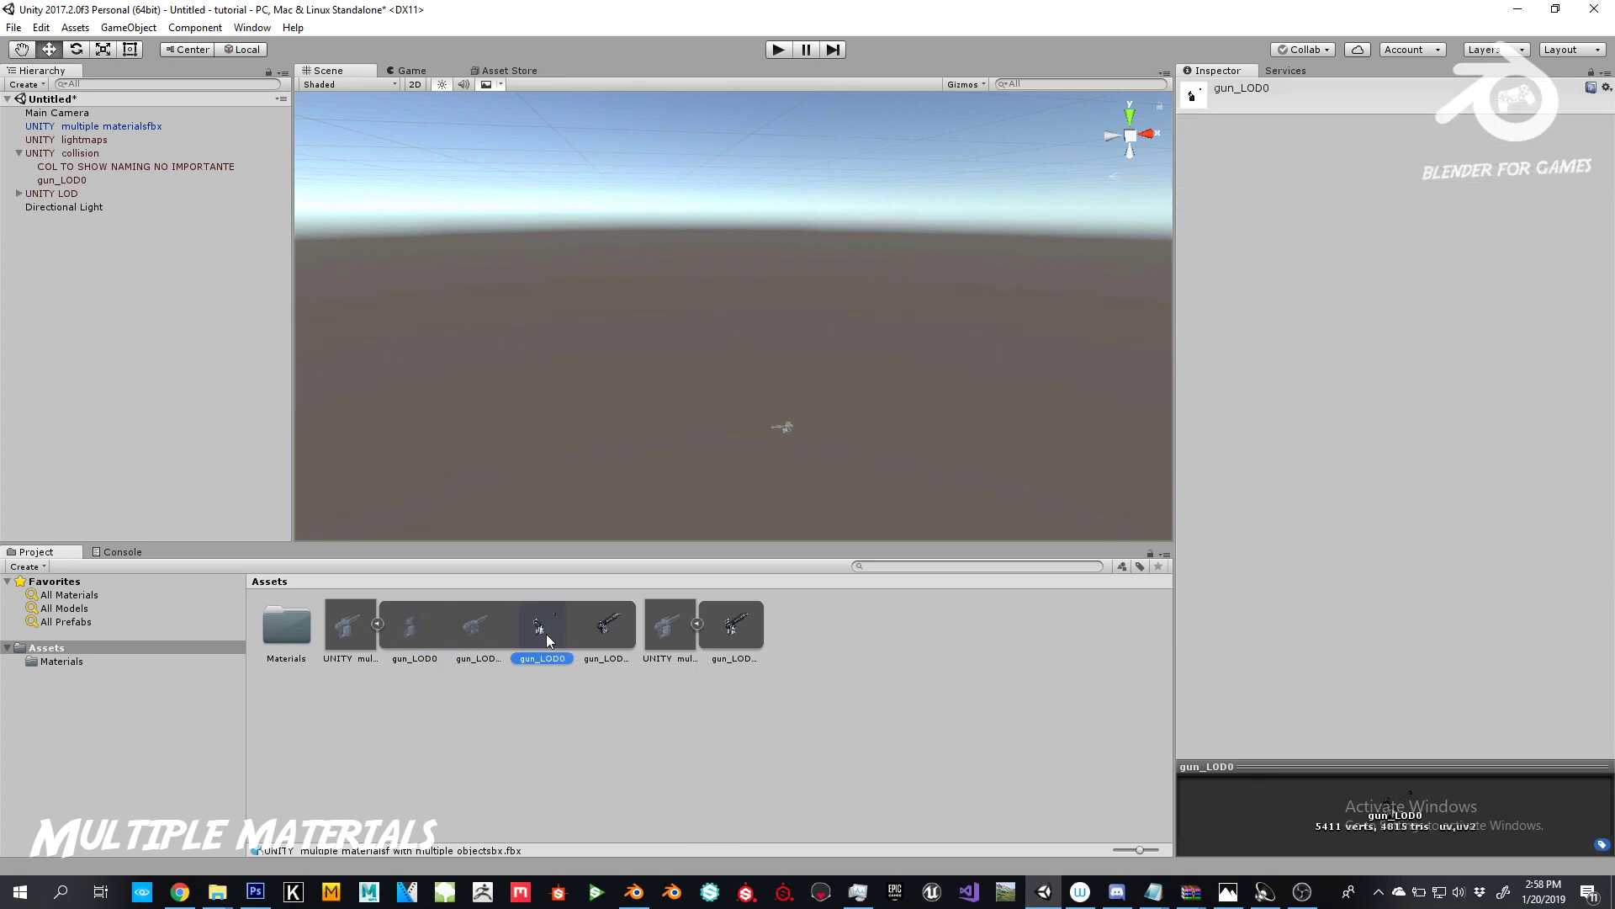
left_click(609, 638)
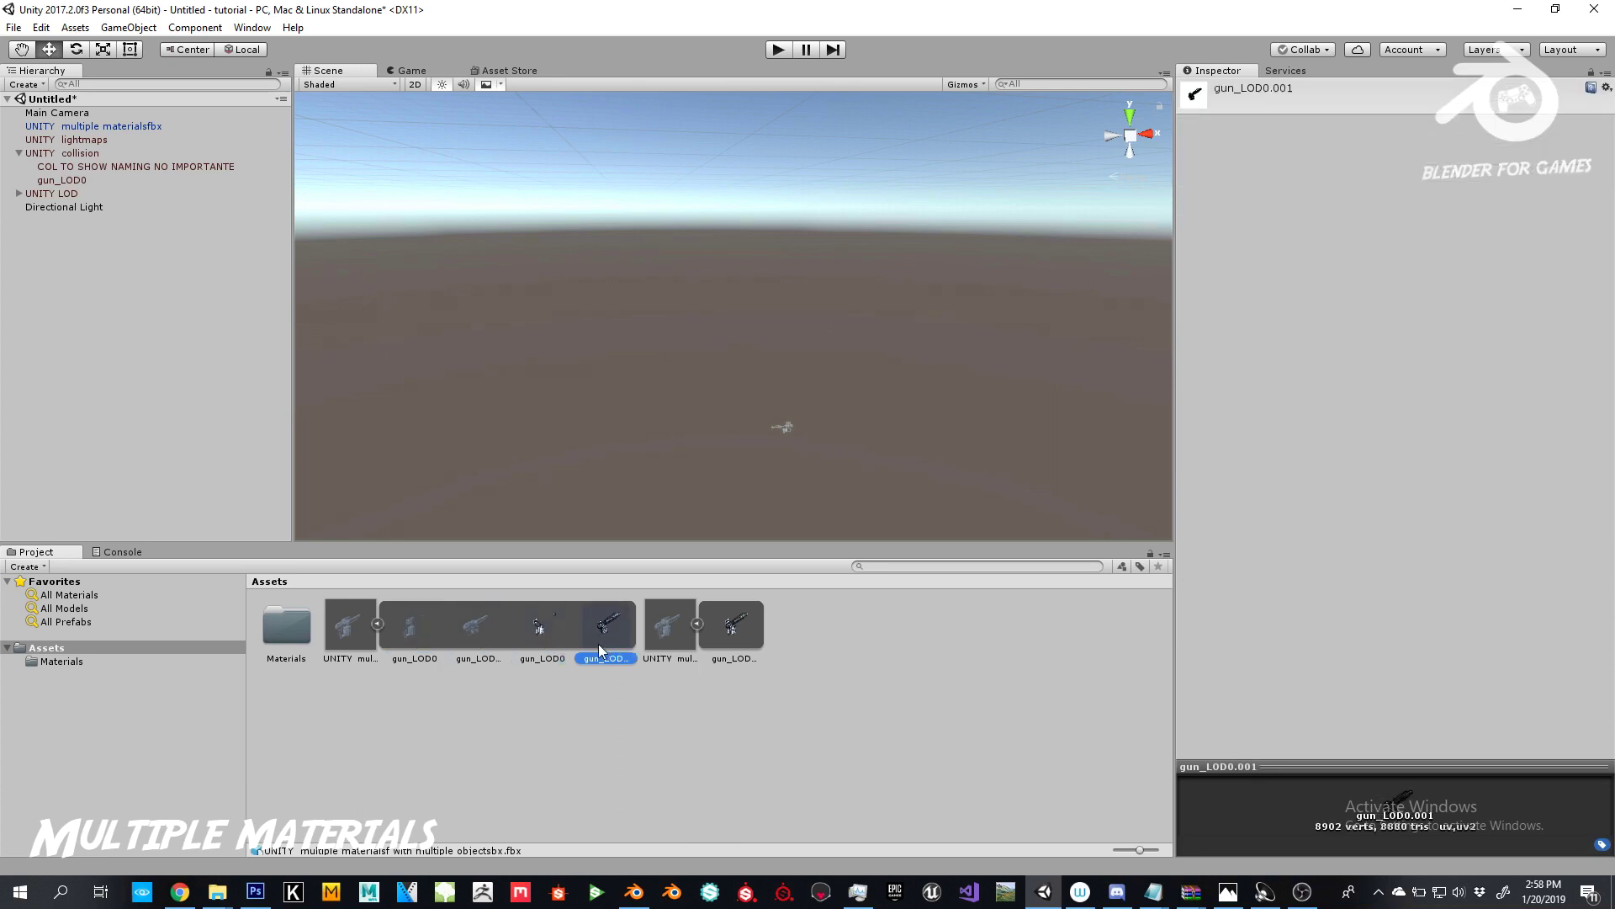
left_click(474, 631)
left_click(406, 629)
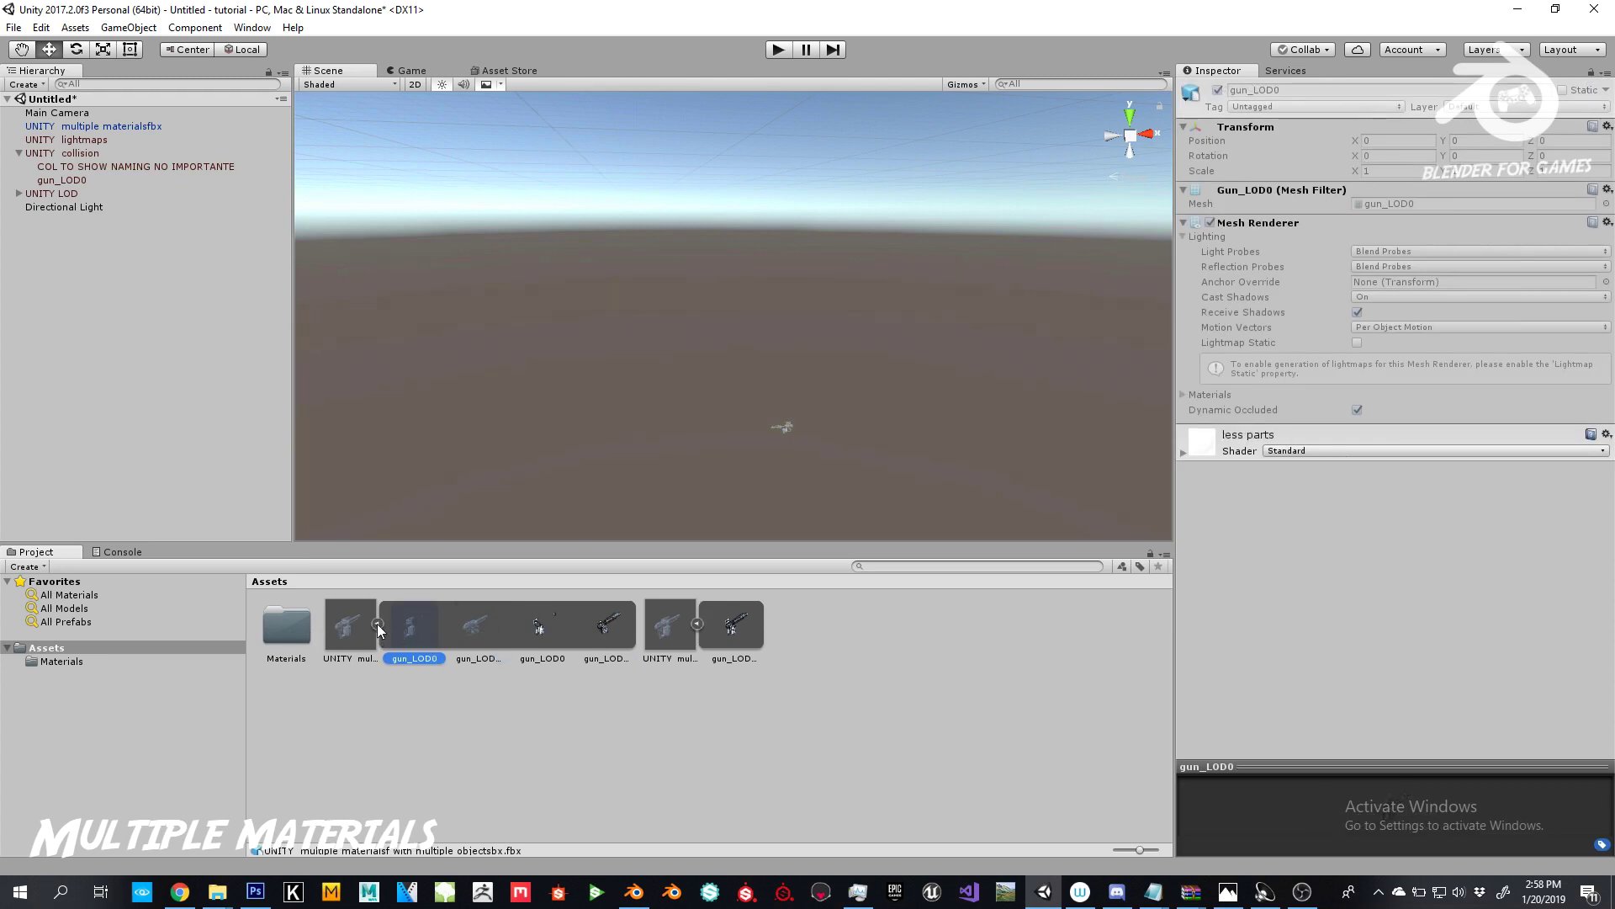
left_click(377, 623)
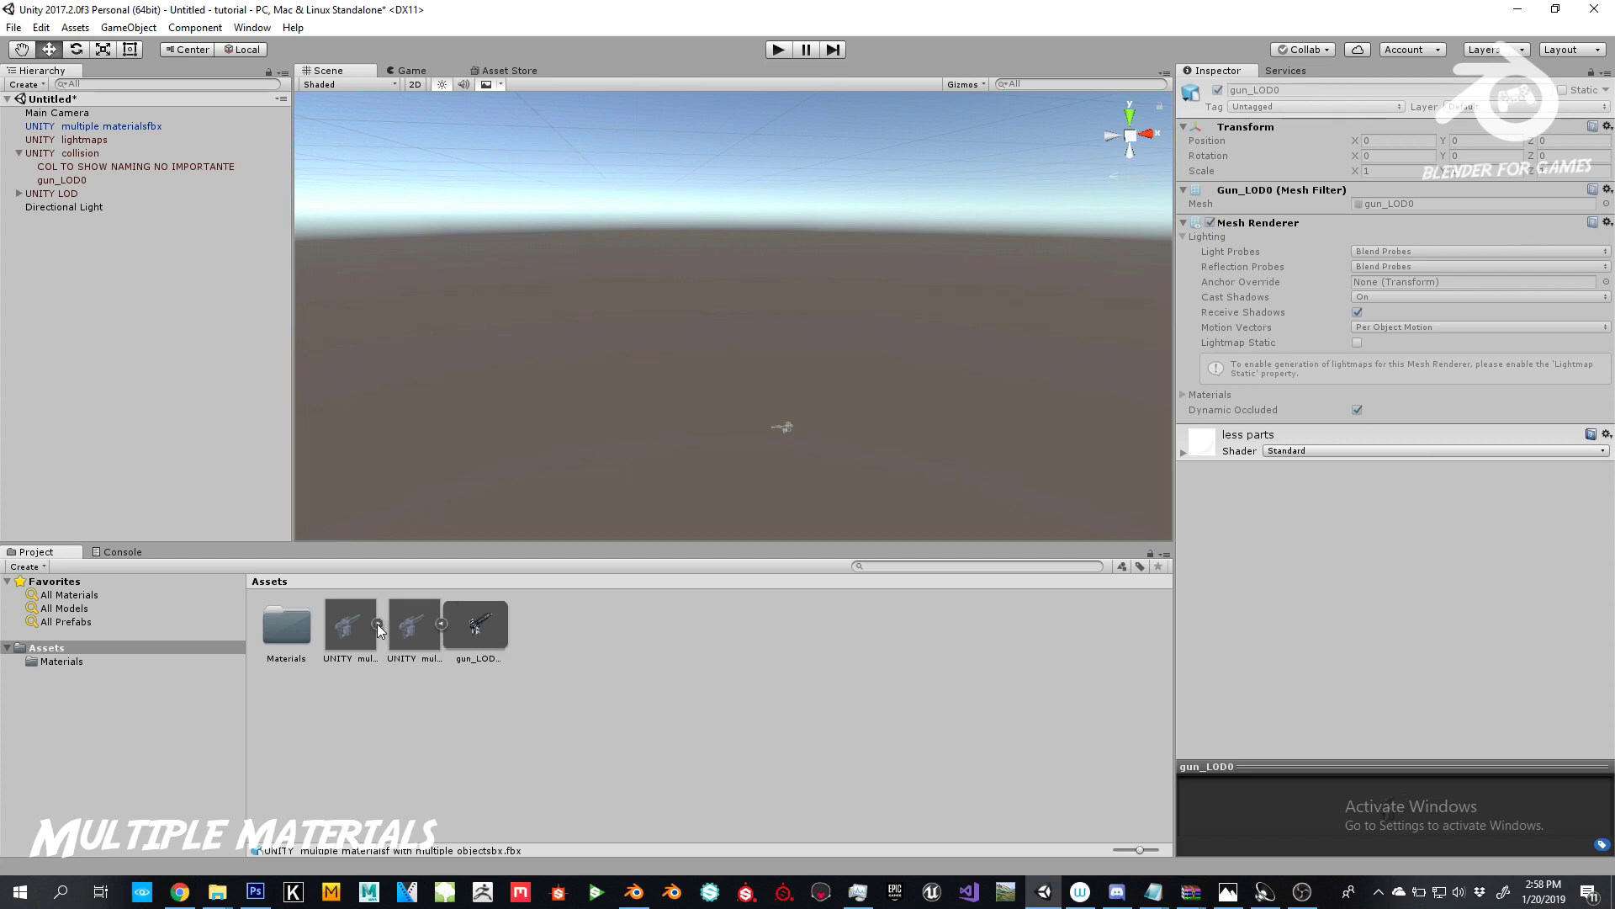
left_click(429, 623)
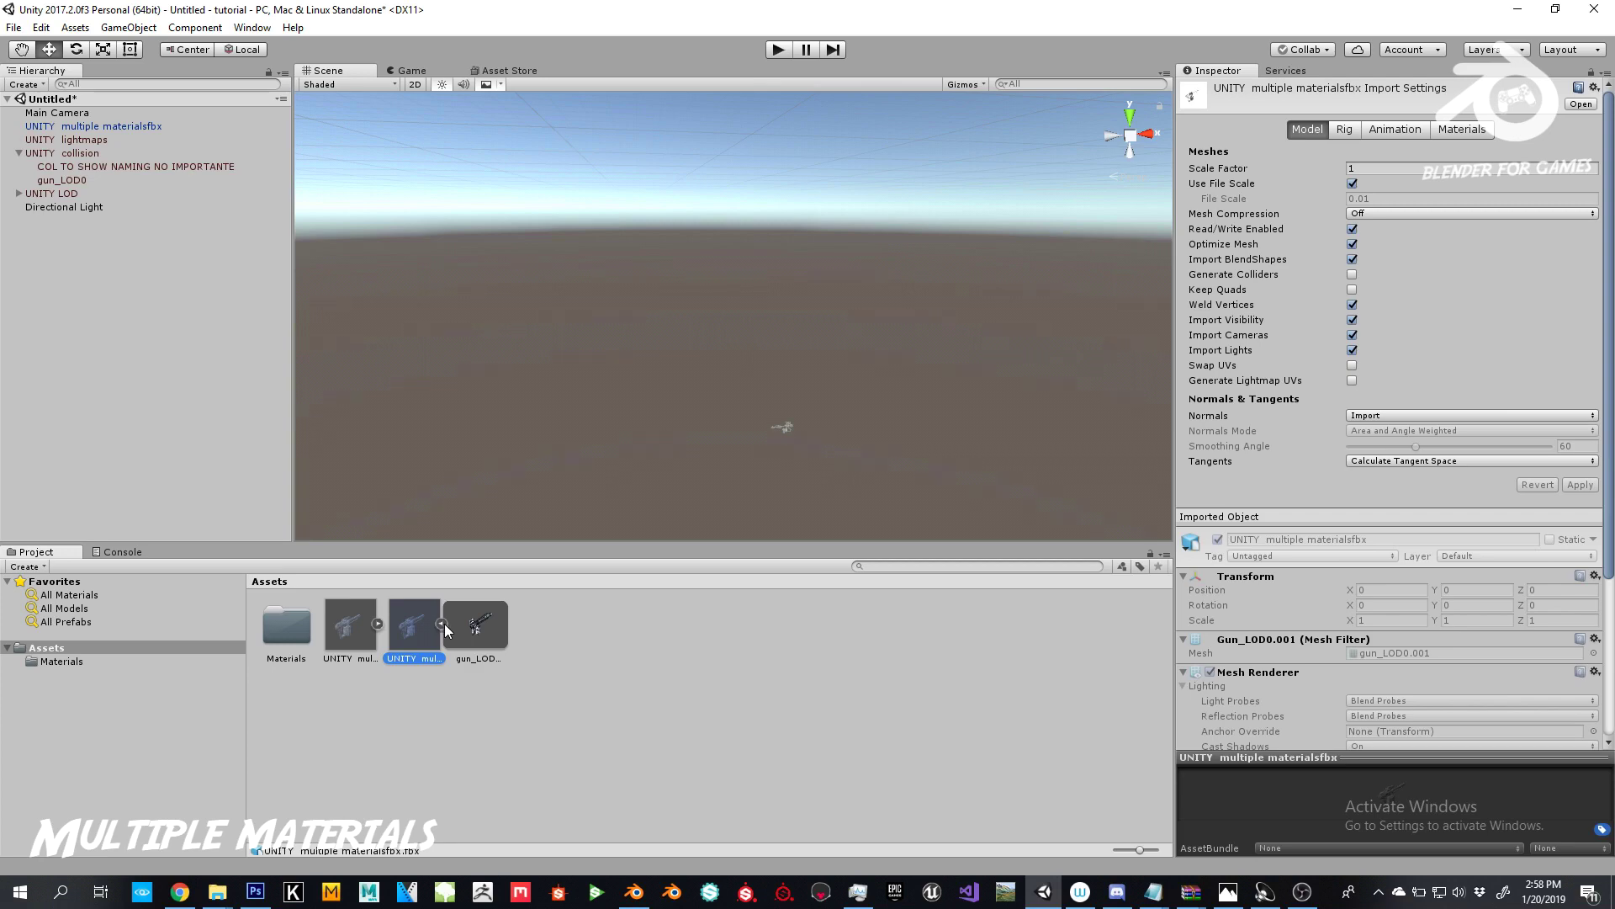
scroll(1350, 421, "down", 5)
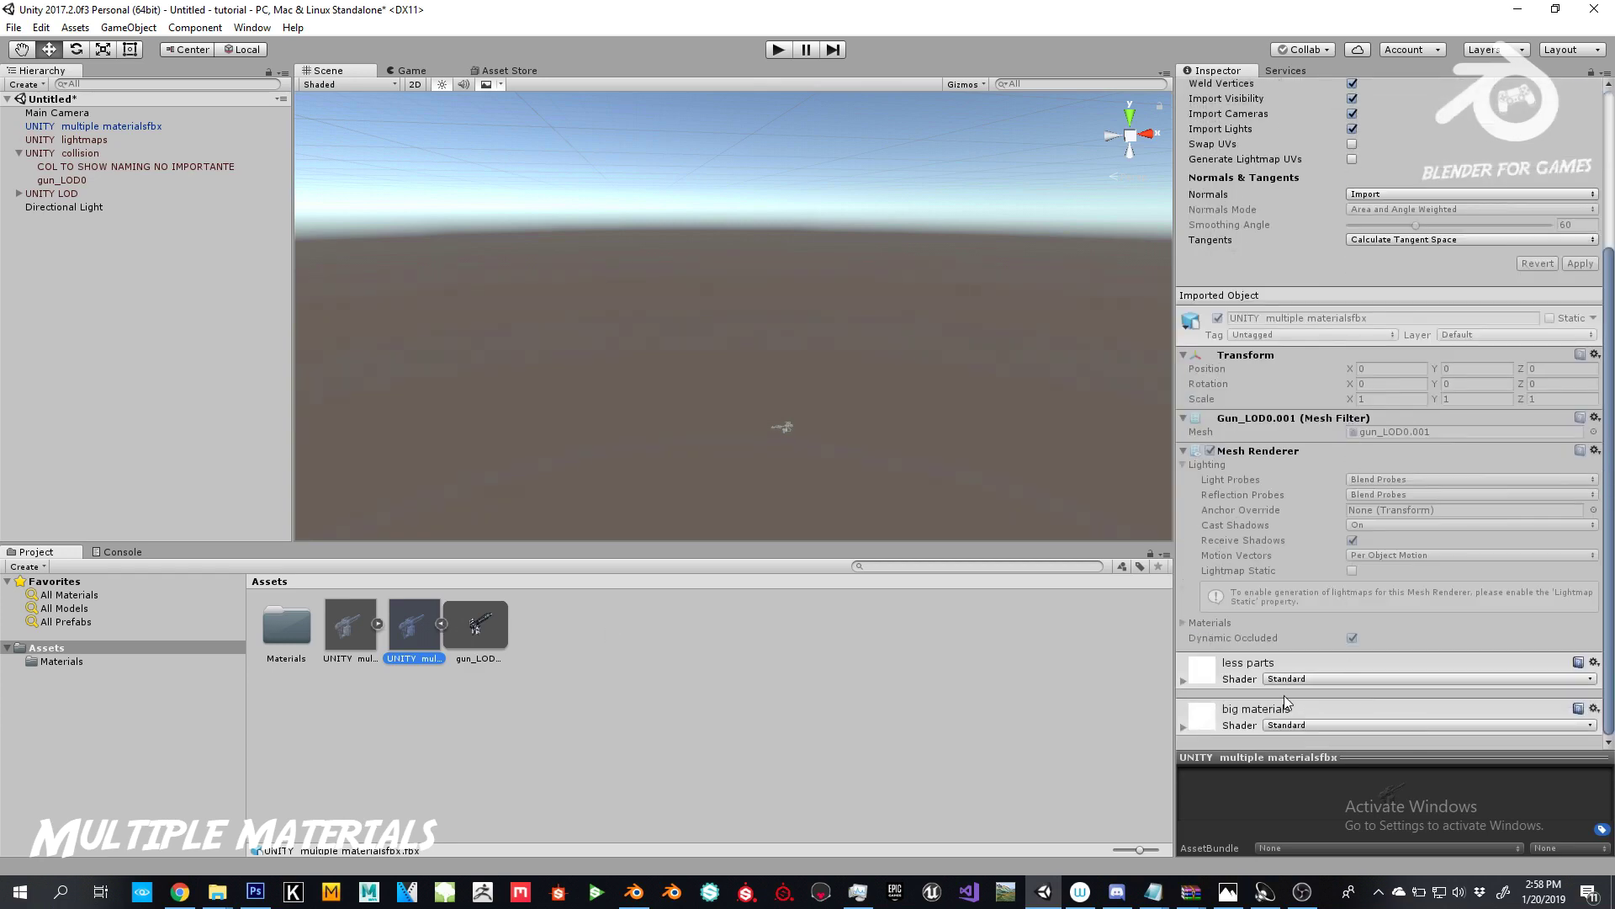